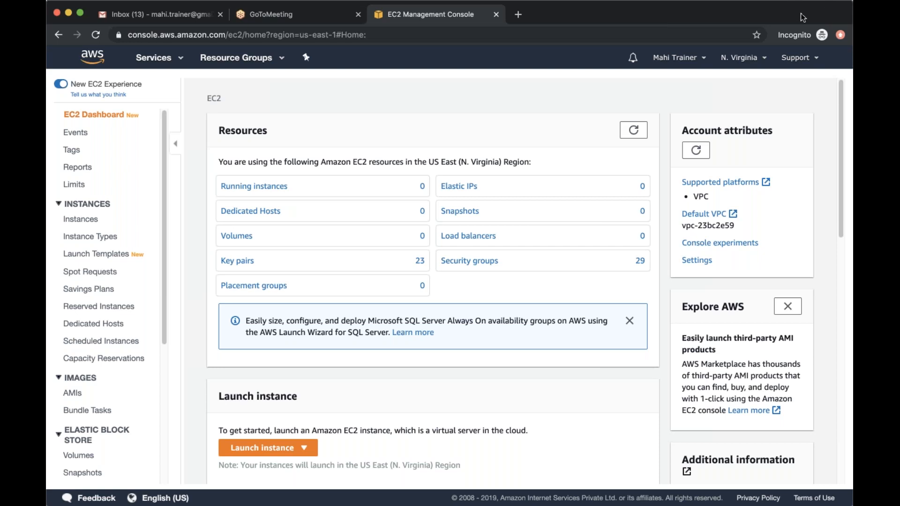
{"action": "left_click", "coordinate": [558, 9]}
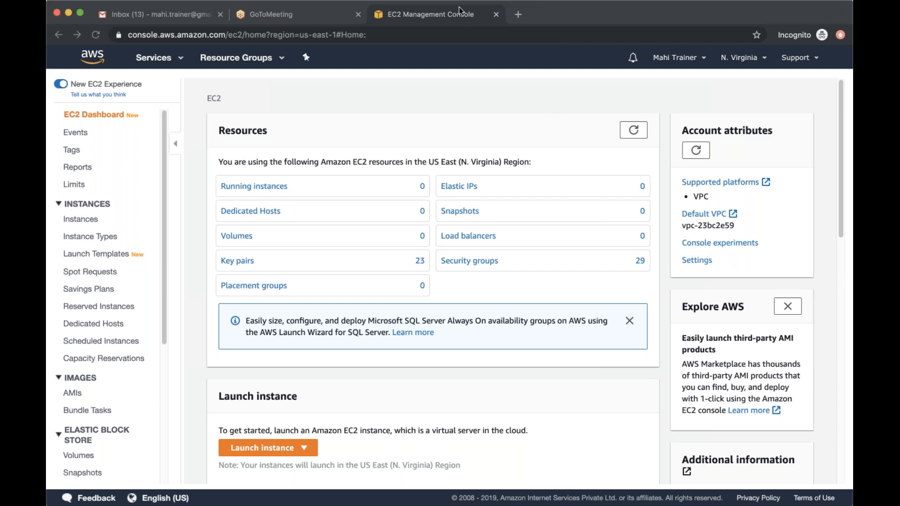
{"action": "left_click", "coordinate": [480, 8]}
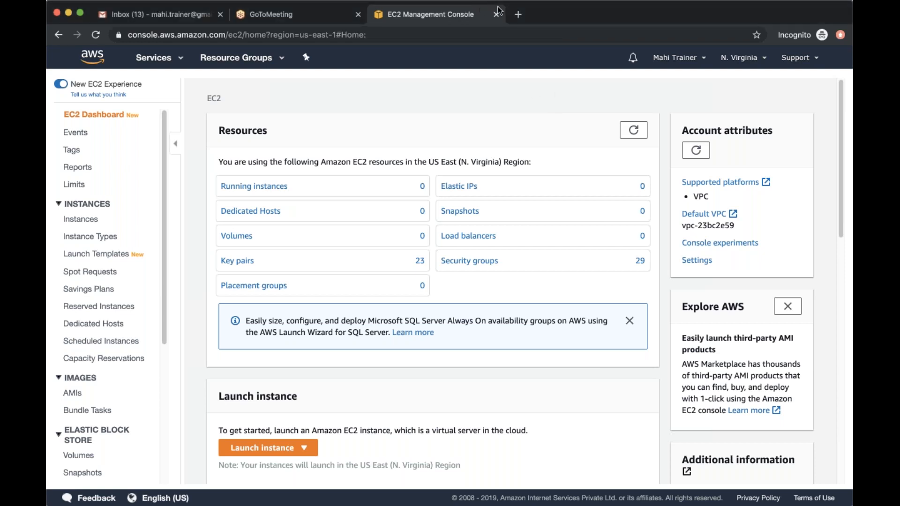
{"action": "left_click", "coordinate": [498, 11]}
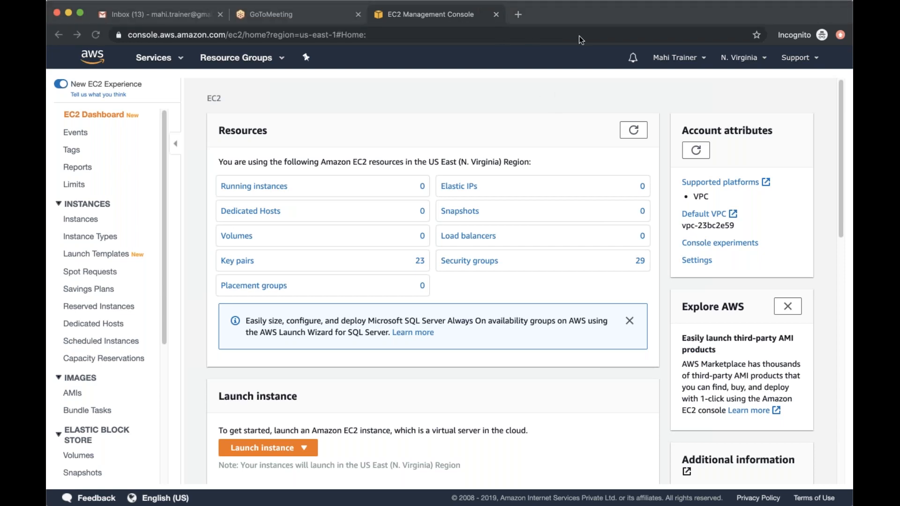
{"action": "left_click", "coordinate": [499, 82]}
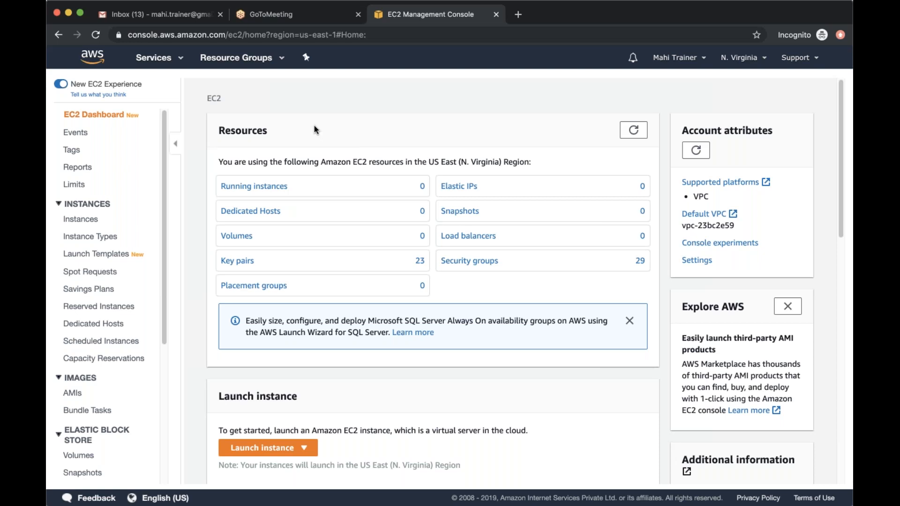
Start launching a new EC2 instance from the 64-bit (x86) Amazon Linux 2 AMI (HVM), SSD Volume Type
{"action": "left_click", "coordinate": [89, 219]}
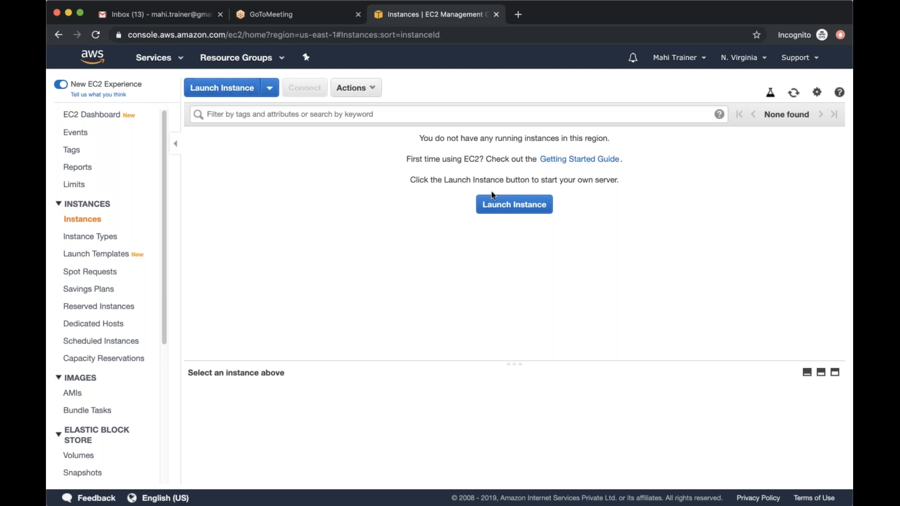
{"action": "left_click", "coordinate": [493, 206]}
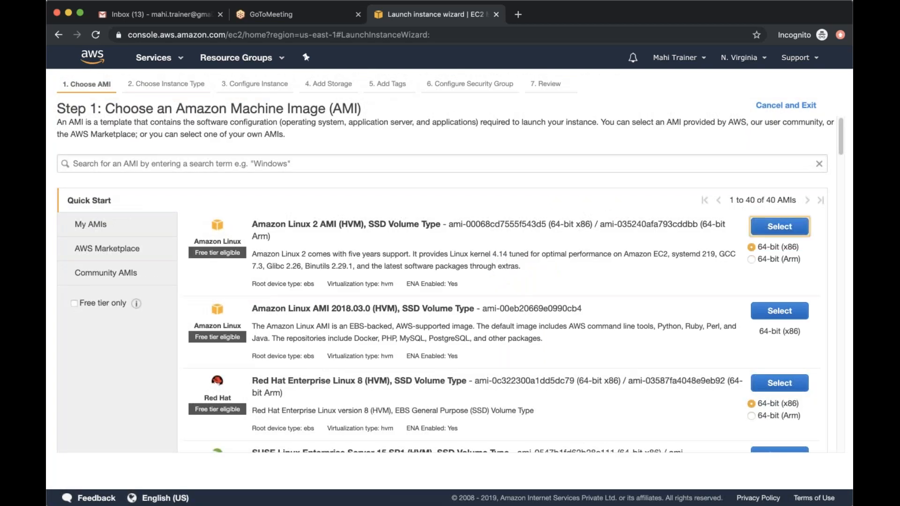
{"action": "left_click", "coordinate": [760, 228]}
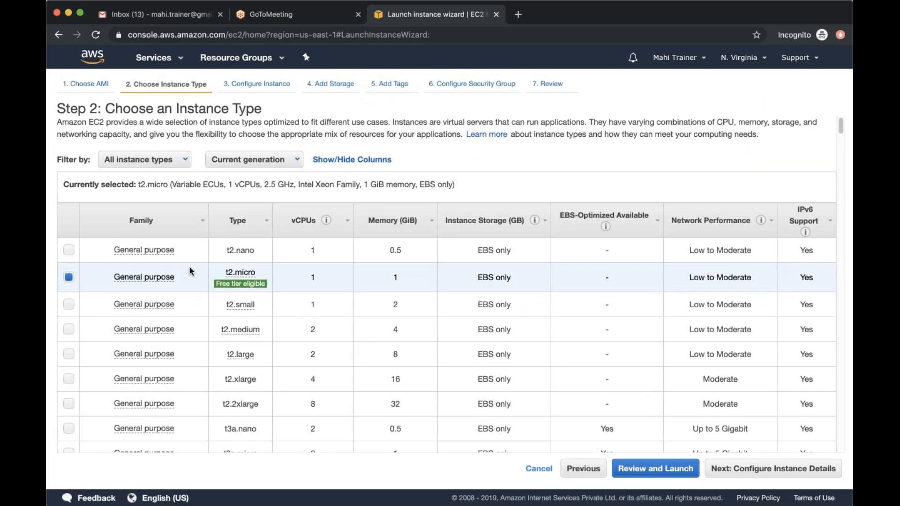
Accept the free-tier t2.micro instance type and the default instance details, and continue to storage
{"action": "mouse_move", "coordinate": [245, 286]}
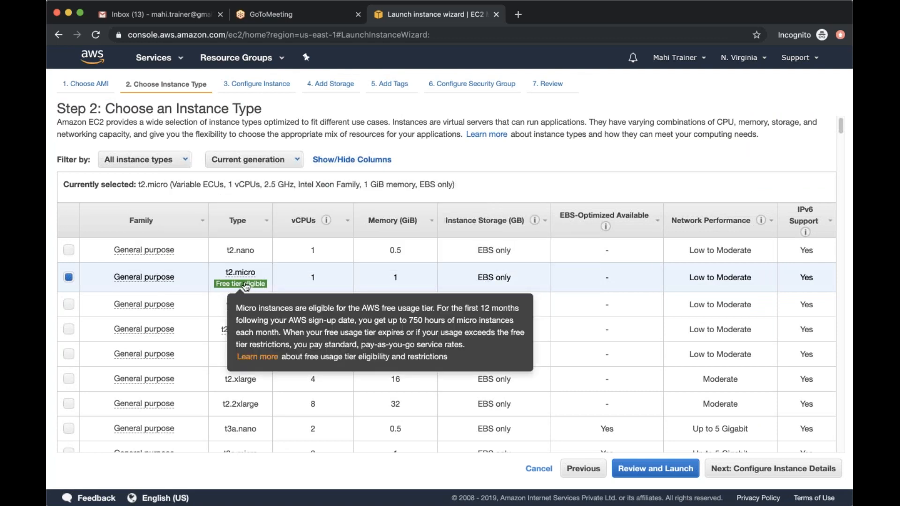
{"action": "left_click", "coordinate": [724, 468]}
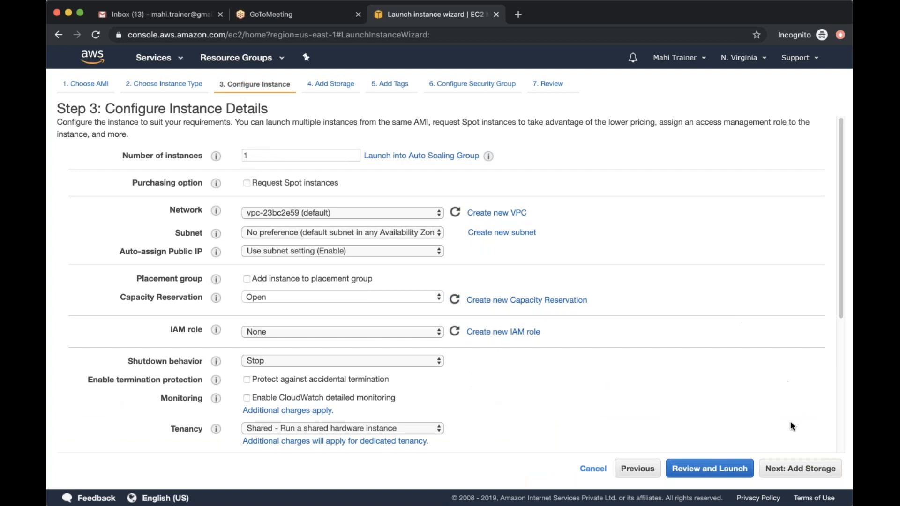
{"action": "left_click", "coordinate": [799, 467]}
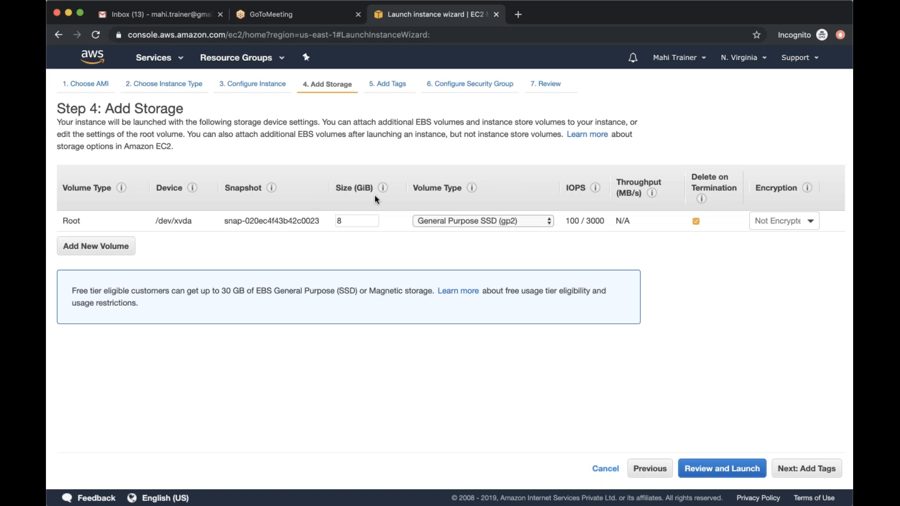
Keep the 8 GiB General Purpose SSD root volume and continue to the tags
{"action": "left_click", "coordinate": [345, 219]}
{"action": "left_click", "coordinate": [196, 232]}
{"action": "left_click", "coordinate": [797, 469]}
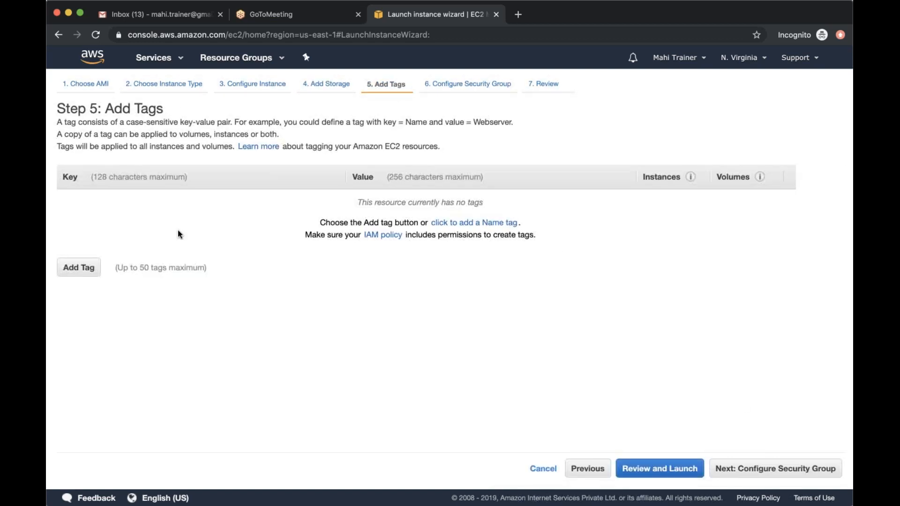
Add a tag with key Name and value Linux, and continue to the security group configuration
{"action": "left_click", "coordinate": [69, 273]}
{"action": "type", "text": "Name"}
{"action": "key", "text": "Tab"}
{"action": "type", "text": "Linux"}
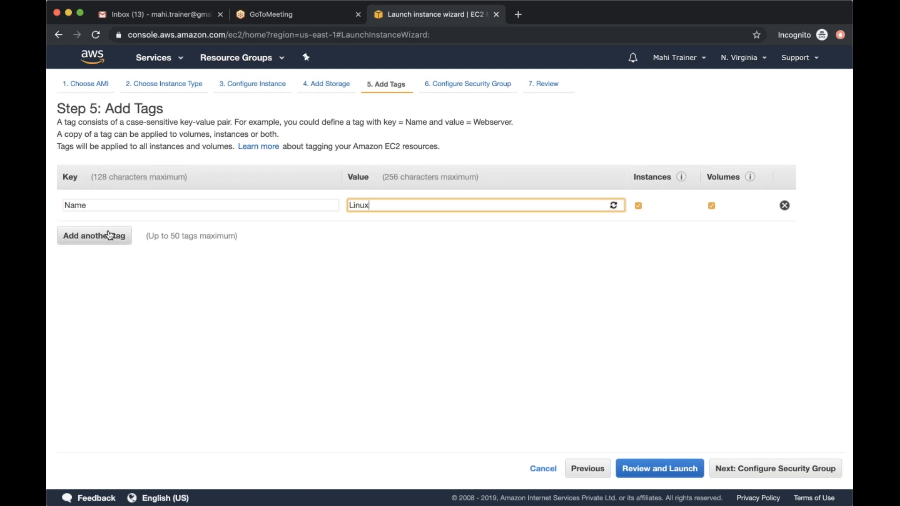
{"action": "left_click", "coordinate": [787, 469]}
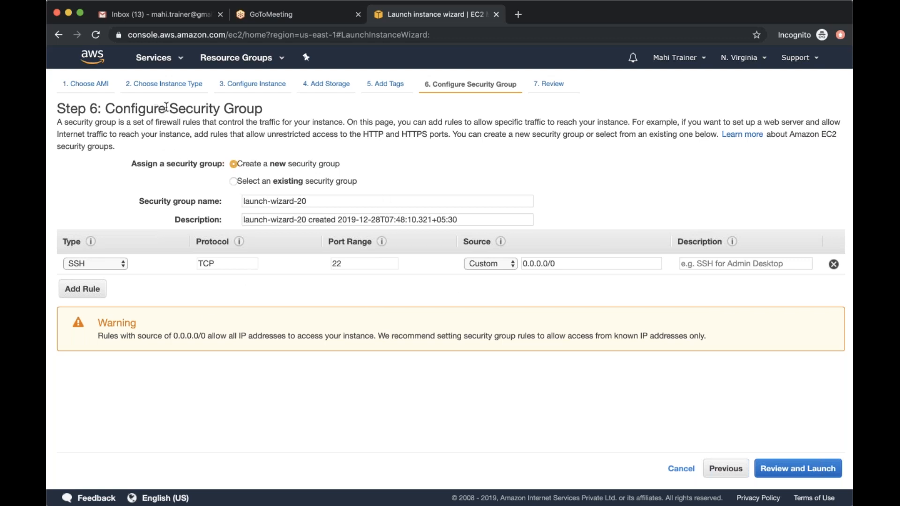
{"action": "left_click_drag", "start_coordinate": [171, 108], "coordinate": [318, 111]}
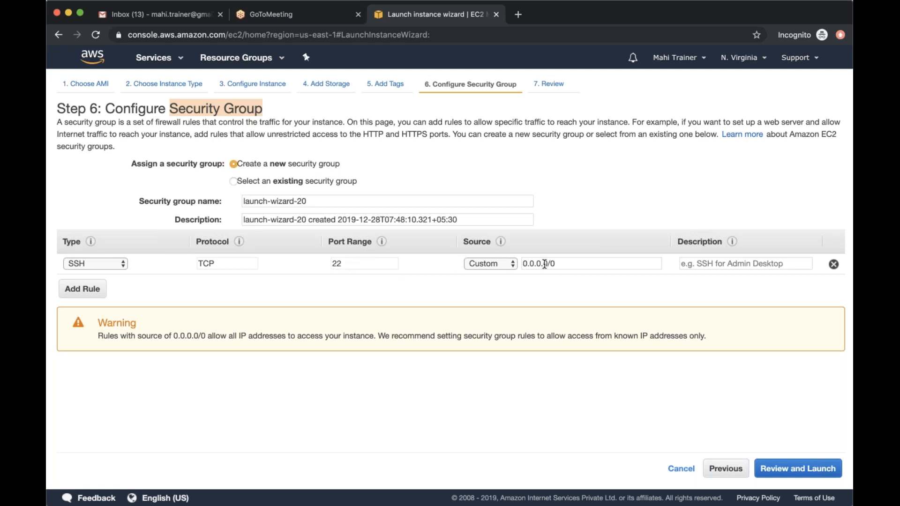
{"action": "left_click_drag", "start_coordinate": [616, 262], "coordinate": [510, 268]}
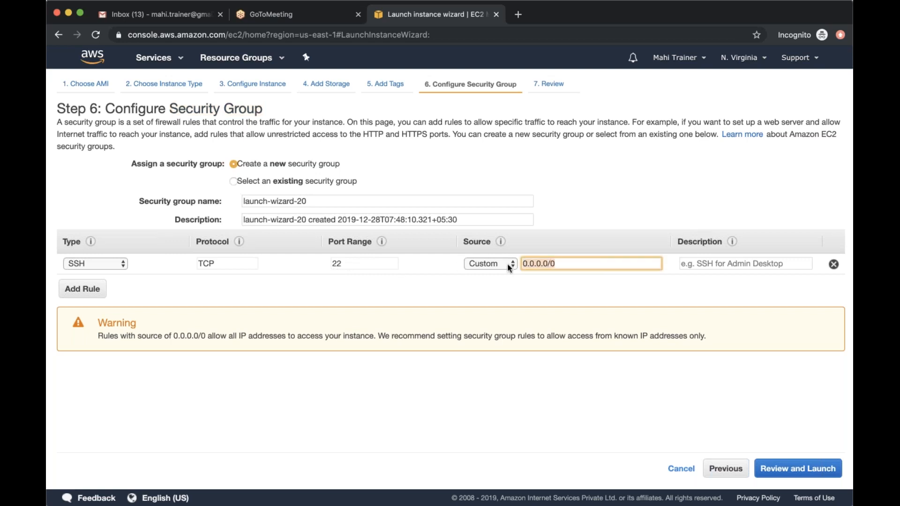
{"action": "left_click", "coordinate": [563, 281]}
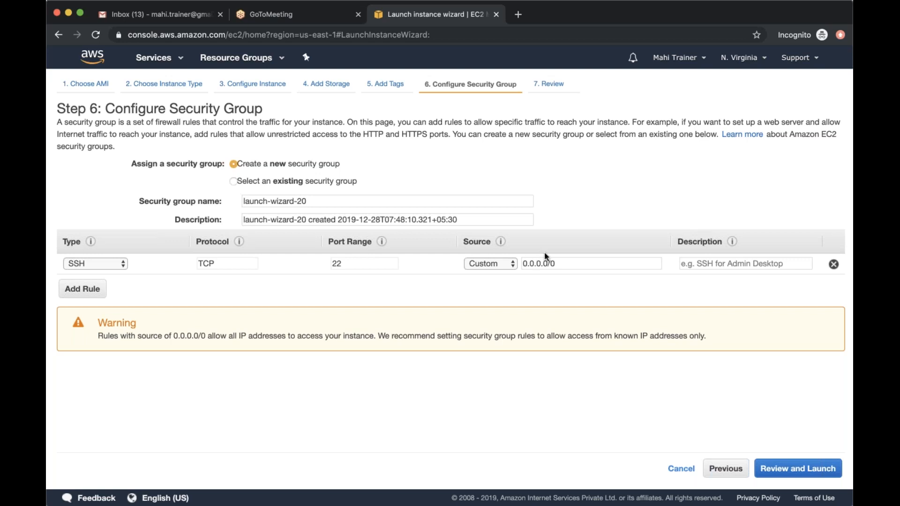
Try My IP and then Custom as the source of the SSH rule
{"action": "left_click", "coordinate": [499, 266]}
{"action": "left_click", "coordinate": [498, 291]}
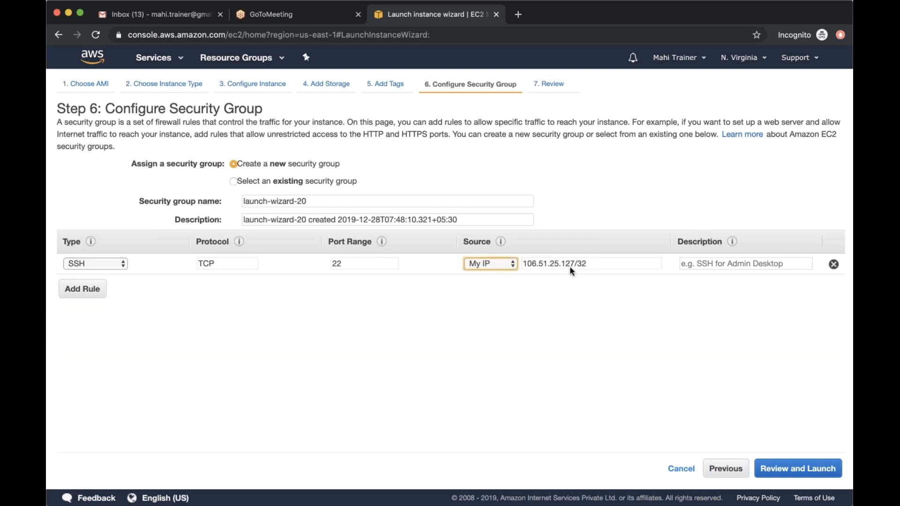
{"action": "left_click", "coordinate": [497, 244]}
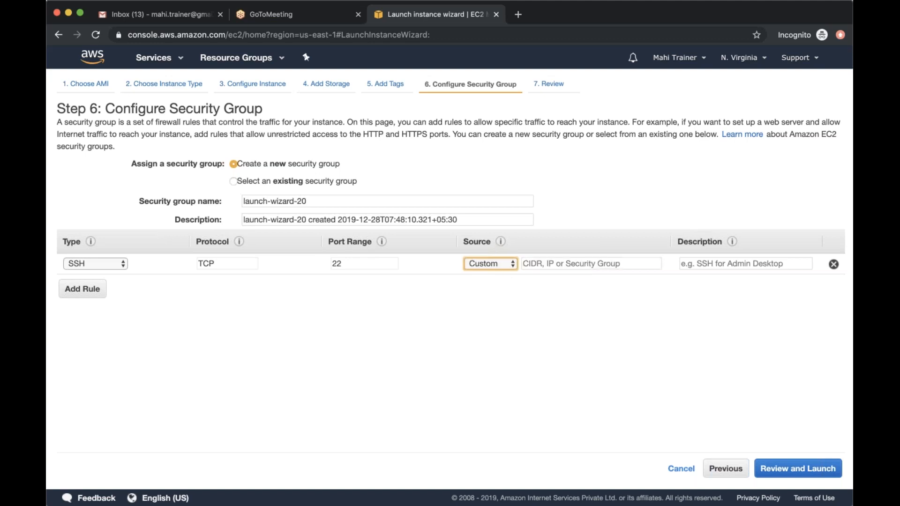
Set the SSH rule's source to Anywhere
{"action": "left_click", "coordinate": [505, 275]}
{"action": "left_click_drag", "start_coordinate": [555, 260], "coordinate": [520, 267]}
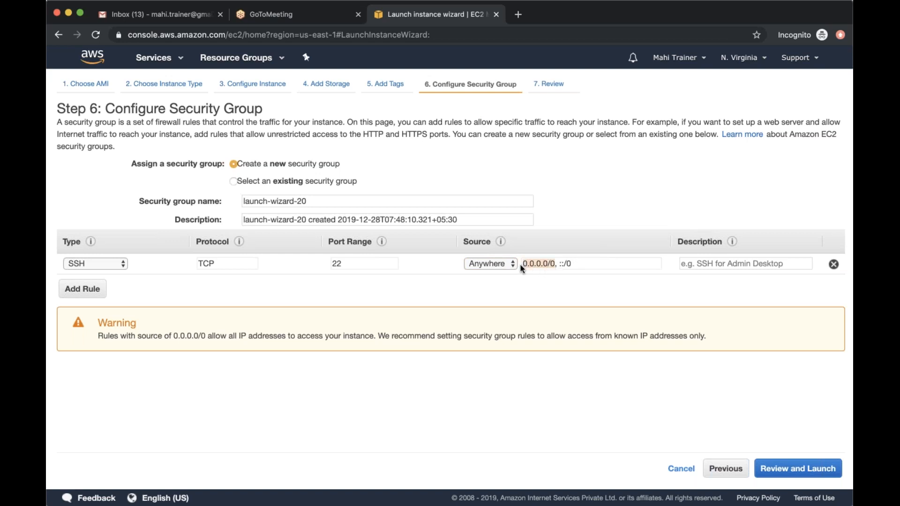
{"action": "left_click", "coordinate": [563, 263]}
Name the new security group Linux and clear its description
{"action": "left_click_drag", "start_coordinate": [312, 201], "coordinate": [244, 200]}
{"action": "type", "text": "Linux"}
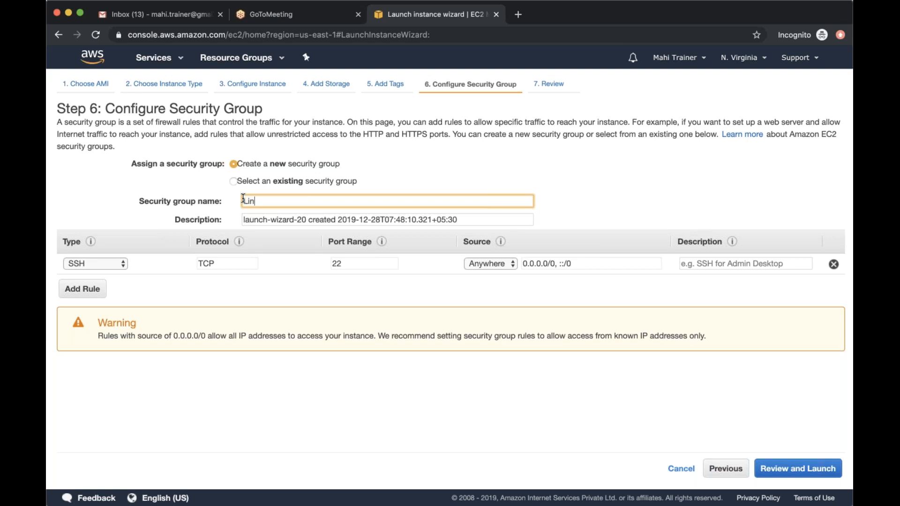
{"action": "left_click", "coordinate": [298, 280]}
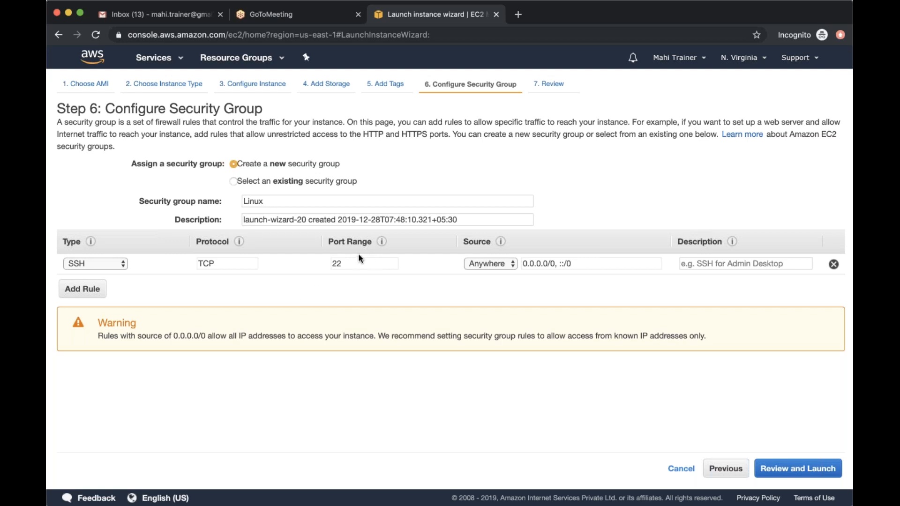
{"action": "left_click_drag", "start_coordinate": [503, 221], "coordinate": [248, 209]}
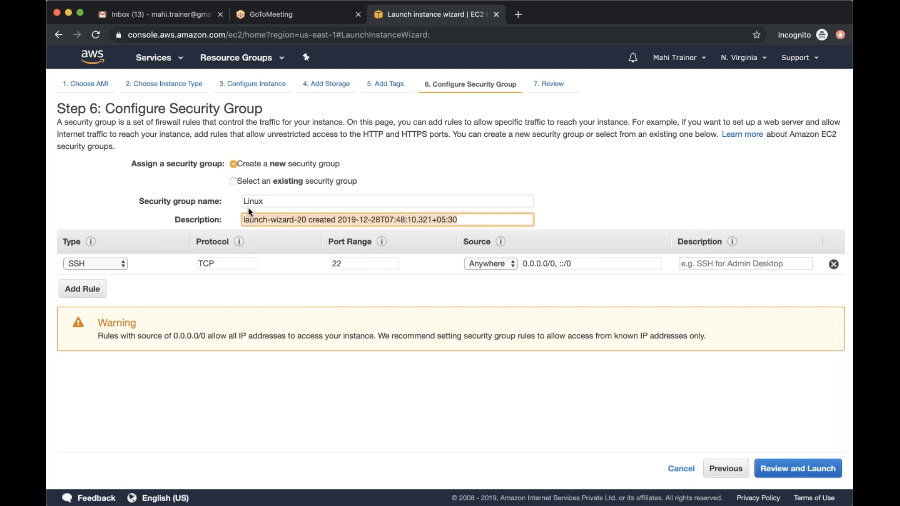
{"action": "key", "text": "BackSpace"}
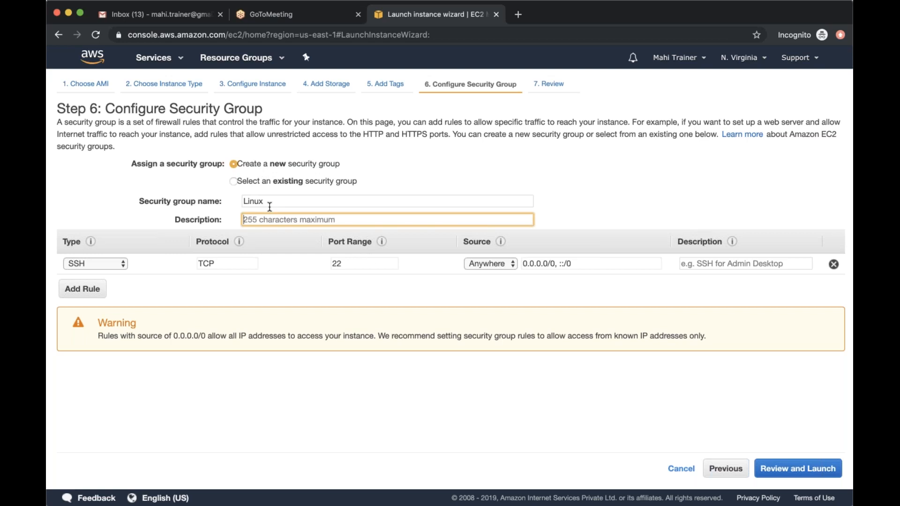
{"action": "left_click_drag", "start_coordinate": [271, 200], "coordinate": [242, 200]}
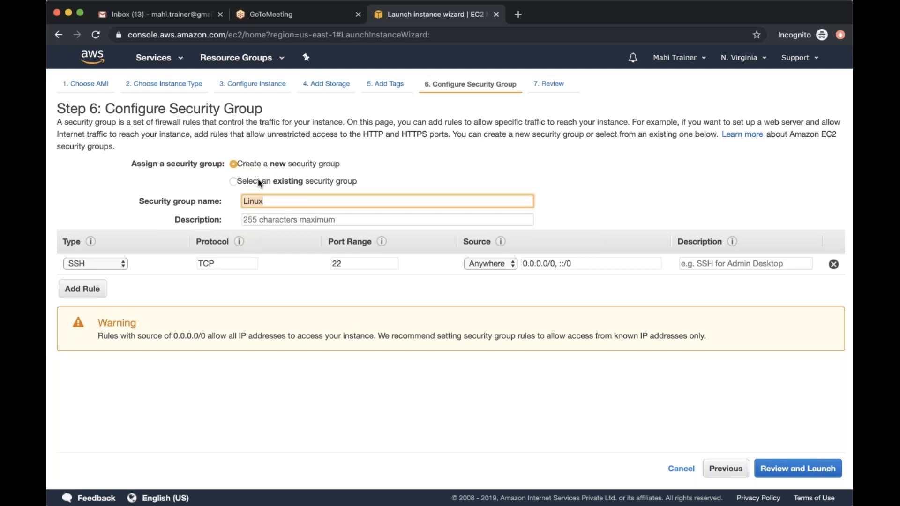
Switch to assigning an existing security group, and select Linux_SG to review its inbound rules
{"action": "left_click", "coordinate": [258, 180]}
{"action": "left_click", "coordinate": [258, 180]}
{"action": "scroll", "coordinate": [249, 249], "scroll_direction": "down", "scroll_amount": 3}
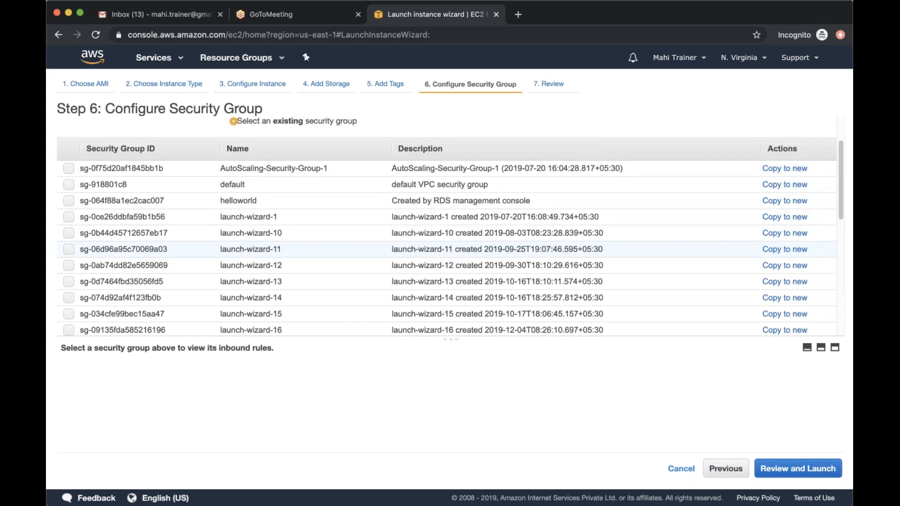
{"action": "scroll", "coordinate": [249, 246], "scroll_direction": "down", "scroll_amount": 1}
{"action": "scroll", "coordinate": [251, 235], "scroll_direction": "down", "scroll_amount": 5}
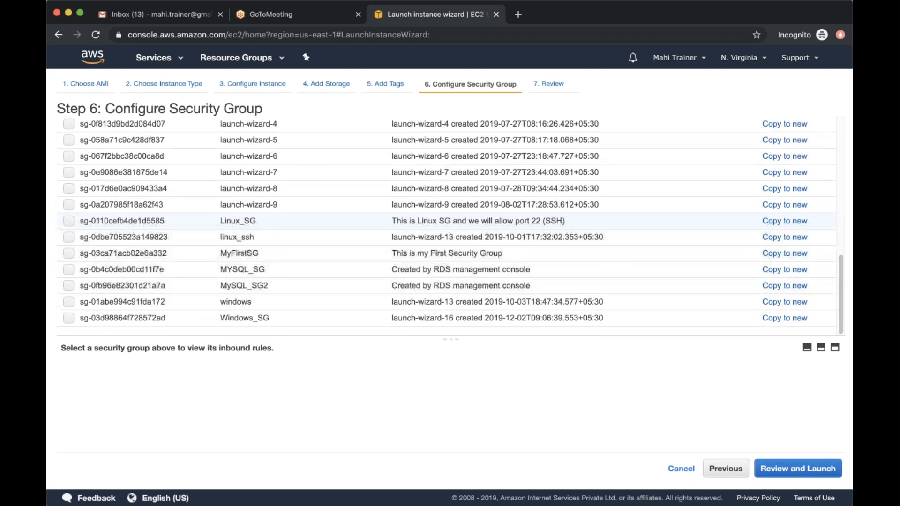
{"action": "left_click", "coordinate": [69, 222]}
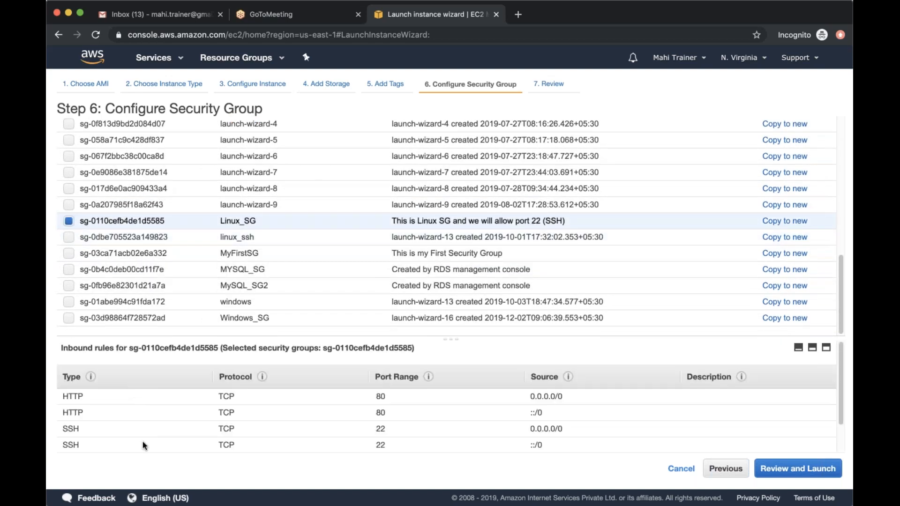
{"action": "scroll", "coordinate": [143, 443], "scroll_direction": "down", "scroll_amount": 2}
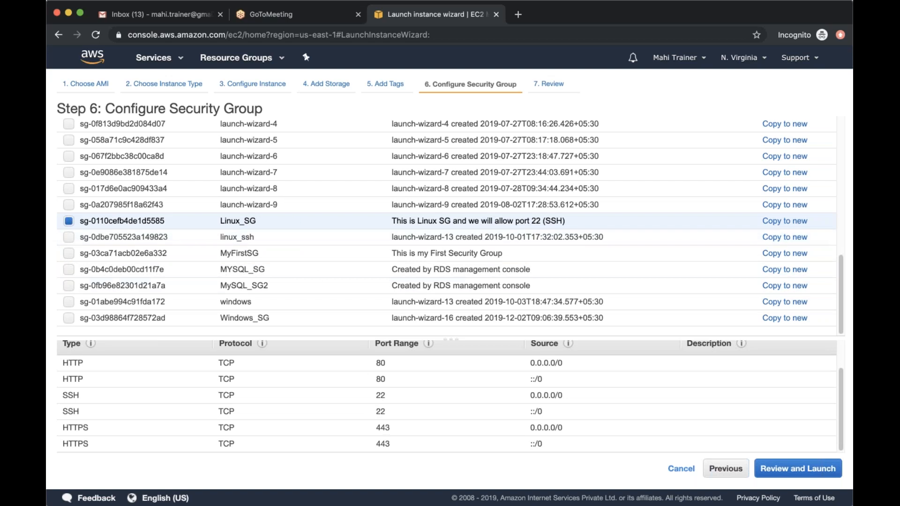
Assign the existing linux_ssh security group in place of Linux_SG
{"action": "left_click", "coordinate": [68, 237]}
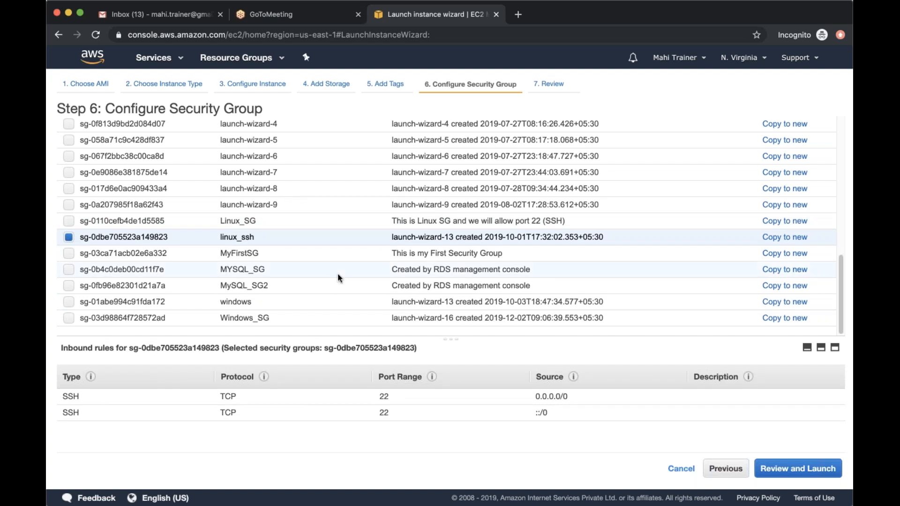
{"action": "scroll", "coordinate": [337, 273], "scroll_direction": "up", "scroll_amount": 10}
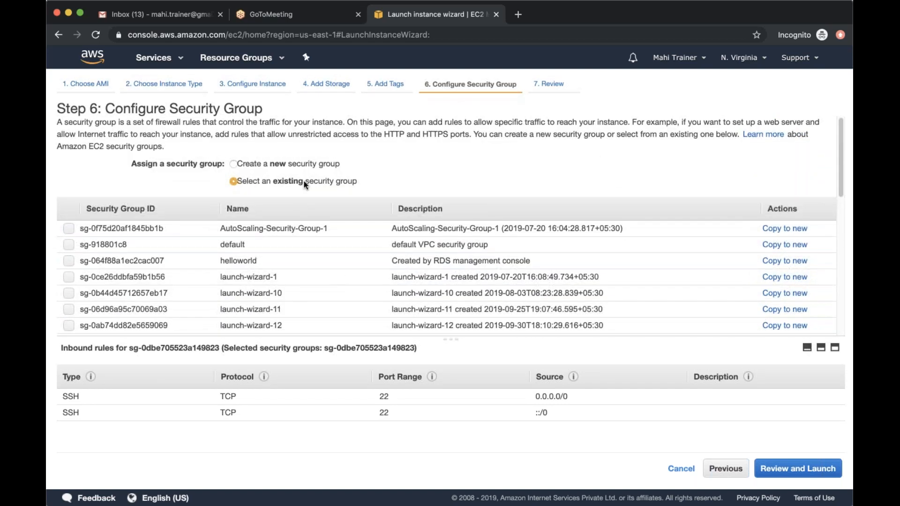
{"action": "scroll", "coordinate": [301, 265], "scroll_direction": "down", "scroll_amount": 10}
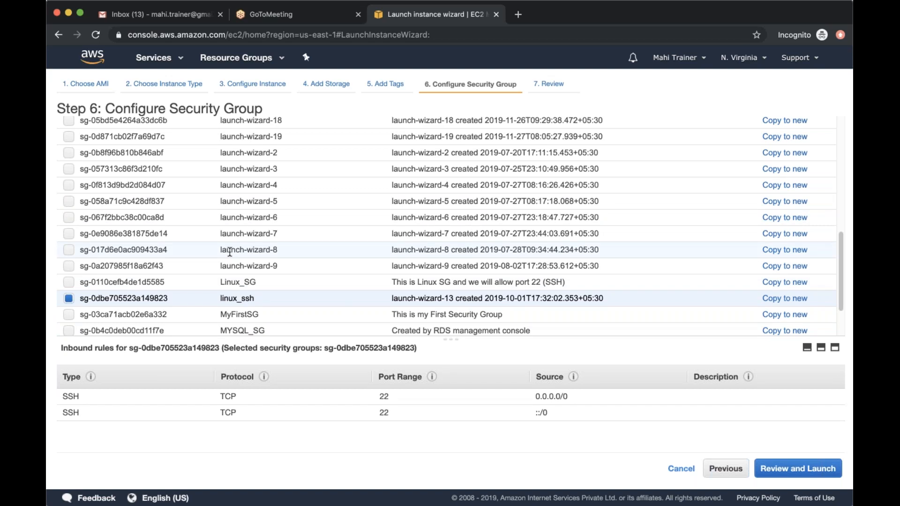
Select Linux_SG in addition to linux_ssh to review its inbound rules, and deselect it again
{"action": "left_click", "coordinate": [69, 282]}
{"action": "scroll", "coordinate": [155, 426], "scroll_direction": "down", "scroll_amount": 2}
{"action": "scroll", "coordinate": [155, 427], "scroll_direction": "down", "scroll_amount": 1}
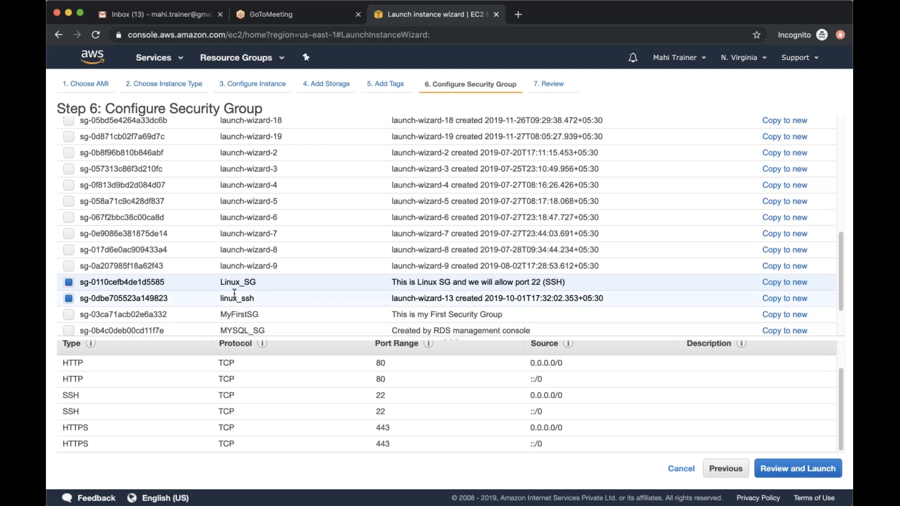
{"action": "left_click", "coordinate": [69, 283]}
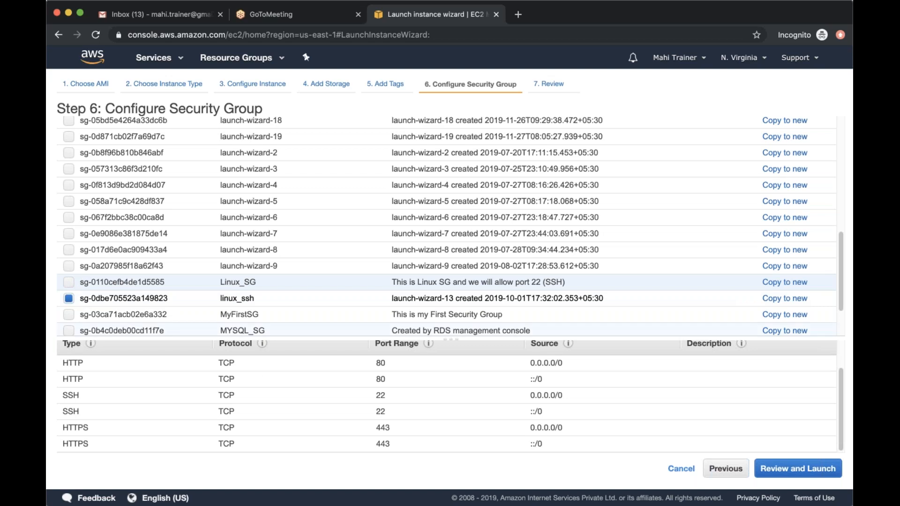
{"action": "scroll", "coordinate": [445, 225], "scroll_direction": "up", "scroll_amount": 3}
{"action": "scroll", "coordinate": [313, 380], "scroll_direction": "up", "scroll_amount": 2}
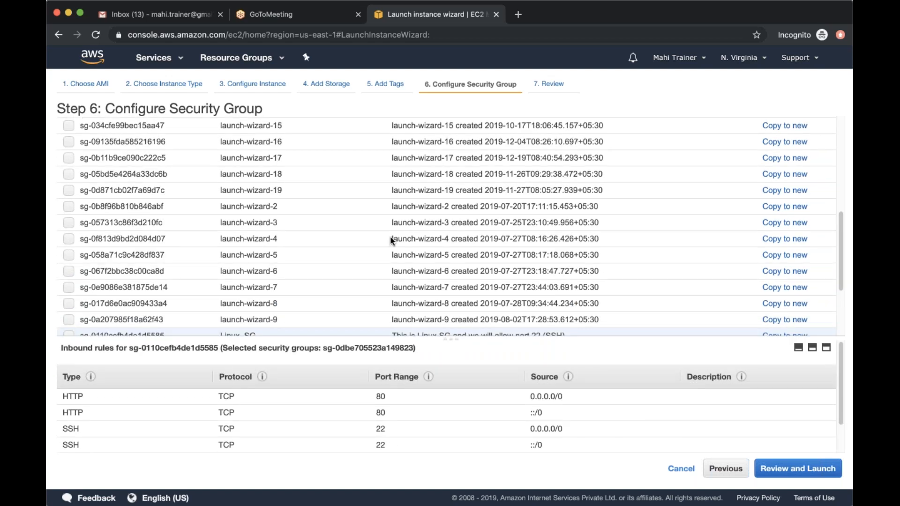
{"action": "scroll", "coordinate": [392, 240], "scroll_direction": "up", "scroll_amount": 10}
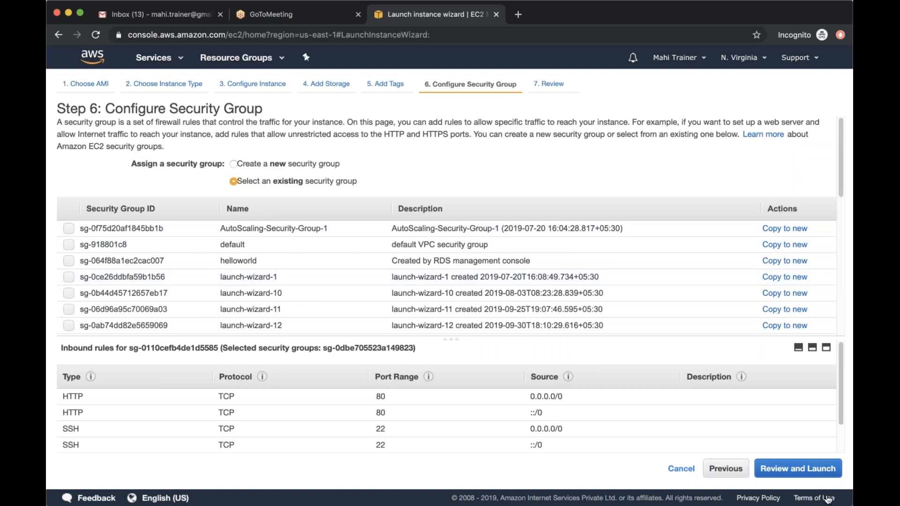
Proceed to the launch review, check the instance type and security group settings, and start the launch
{"action": "left_click", "coordinate": [797, 469]}
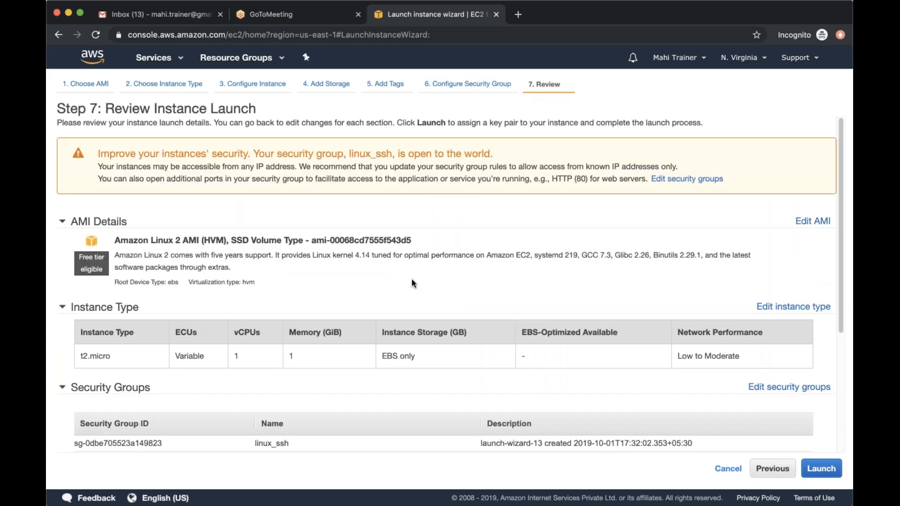
{"action": "scroll", "coordinate": [411, 279], "scroll_direction": "down", "scroll_amount": 4}
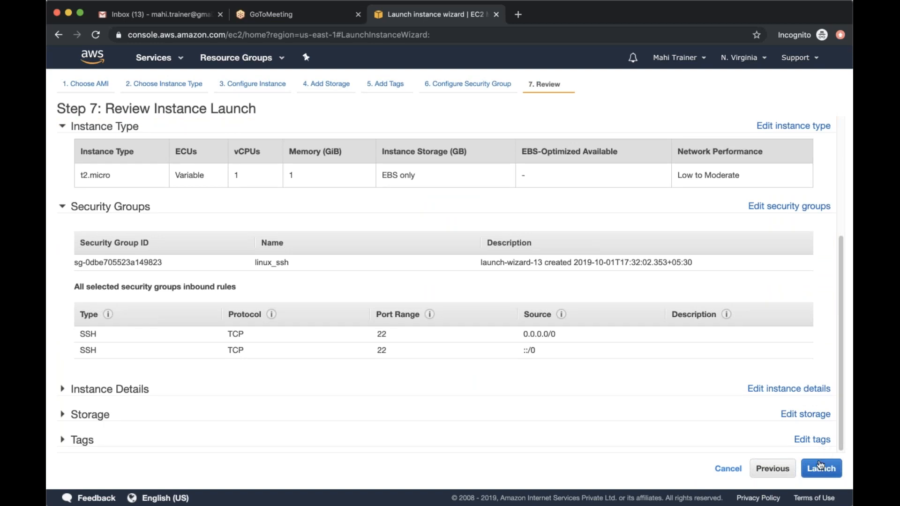
{"action": "left_click", "coordinate": [817, 470]}
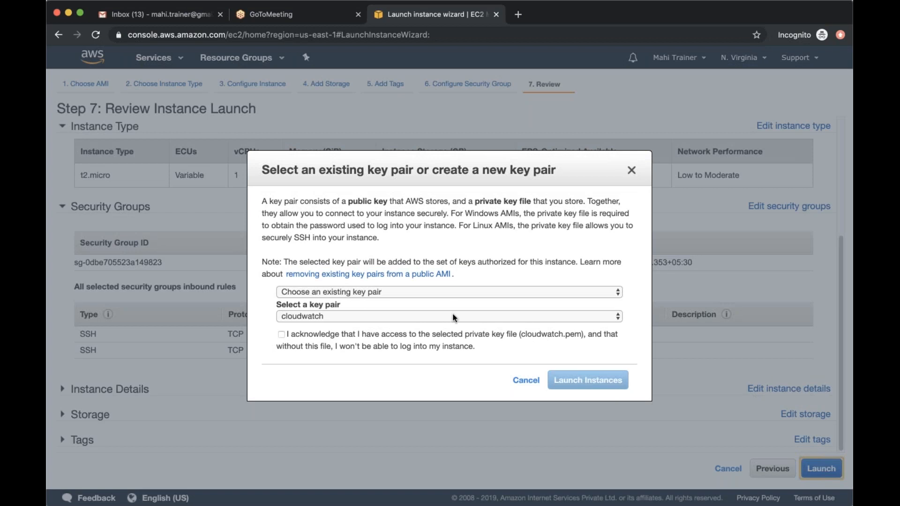
Launch the instance with the existing key pair myfirstec2ins, acknowledging access to its private key file
{"action": "left_click", "coordinate": [406, 288]}
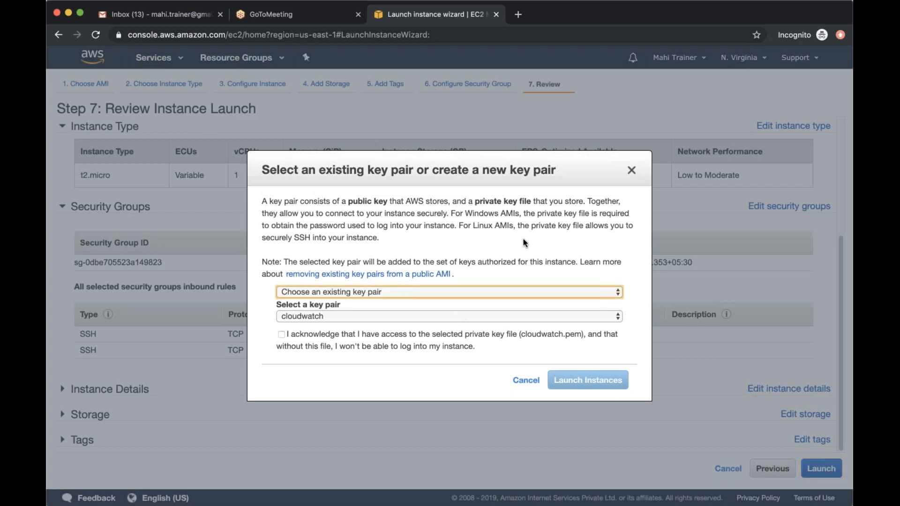
{"action": "left_click", "coordinate": [394, 316]}
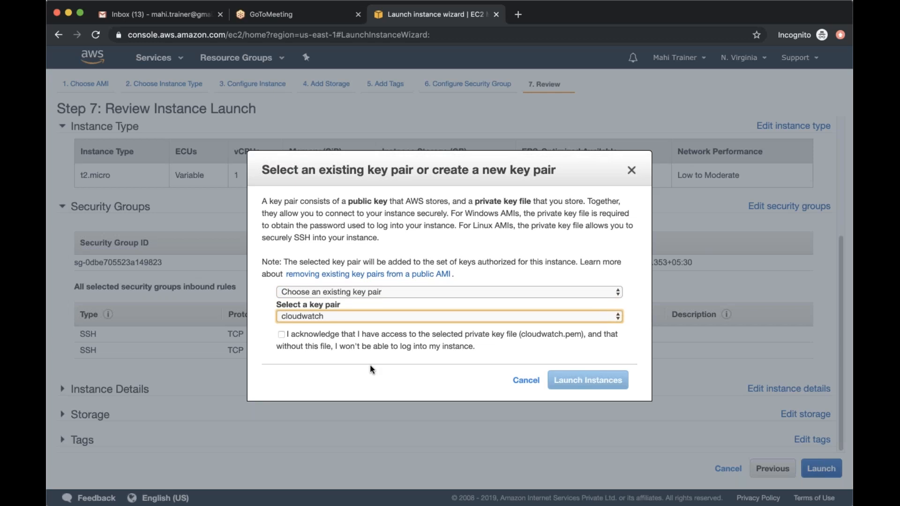
{"action": "left_click", "coordinate": [469, 348]}
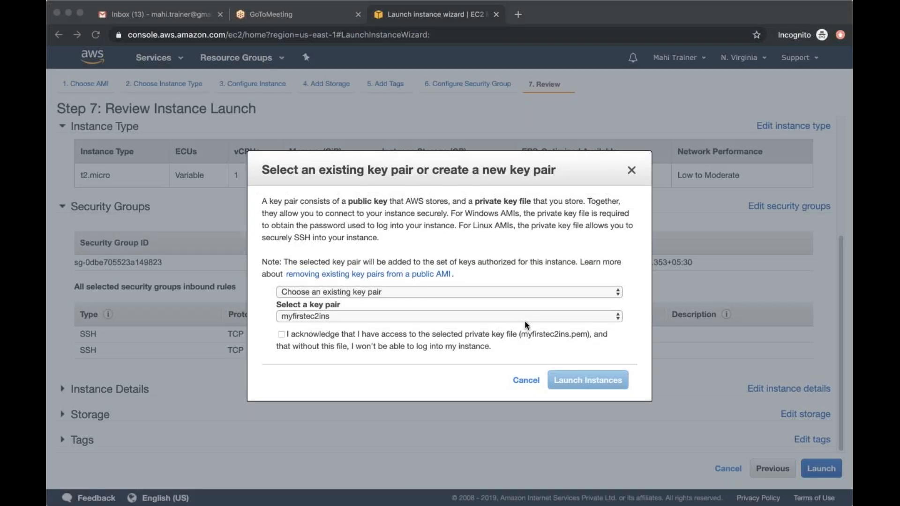
{"action": "left_click", "coordinate": [513, 320]}
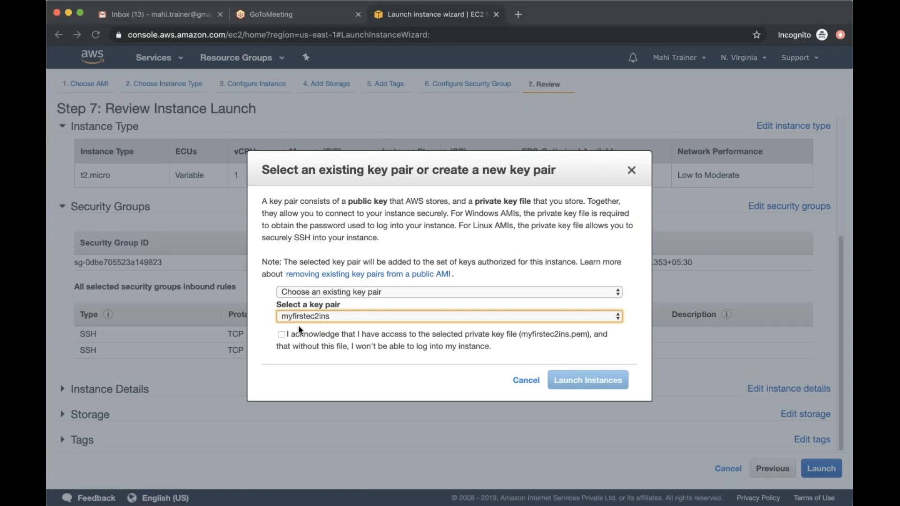
{"action": "left_click", "coordinate": [281, 334]}
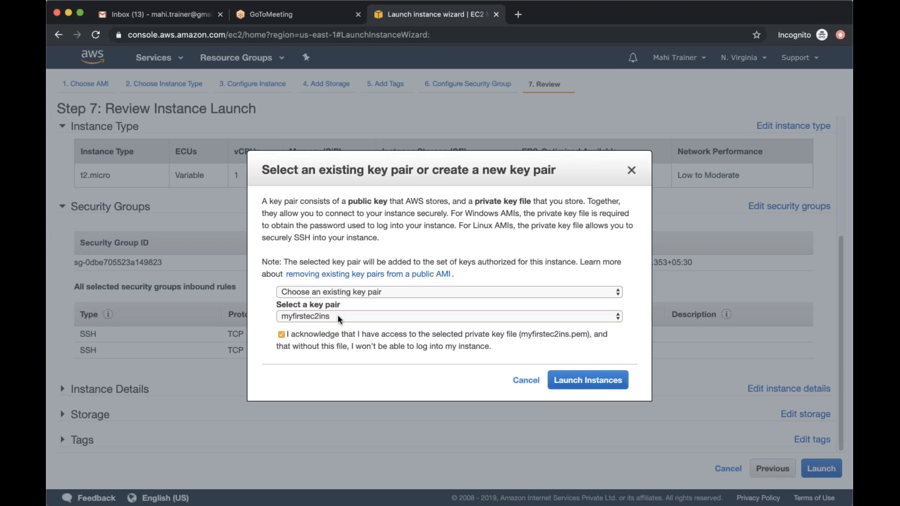
{"action": "left_click", "coordinate": [588, 380]}
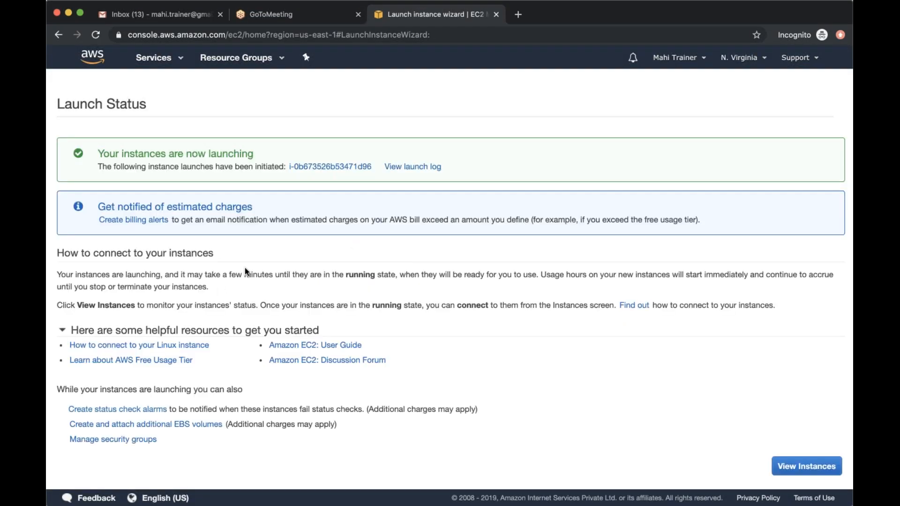
Open the newly launched instance in the instance list and remove the instance ID search filter
{"action": "left_click", "coordinate": [330, 167]}
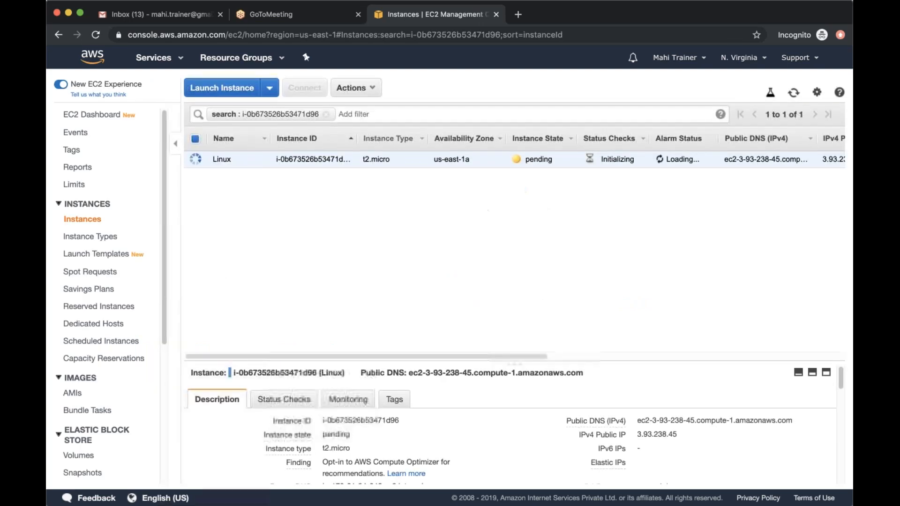
{"action": "left_click", "coordinate": [325, 114]}
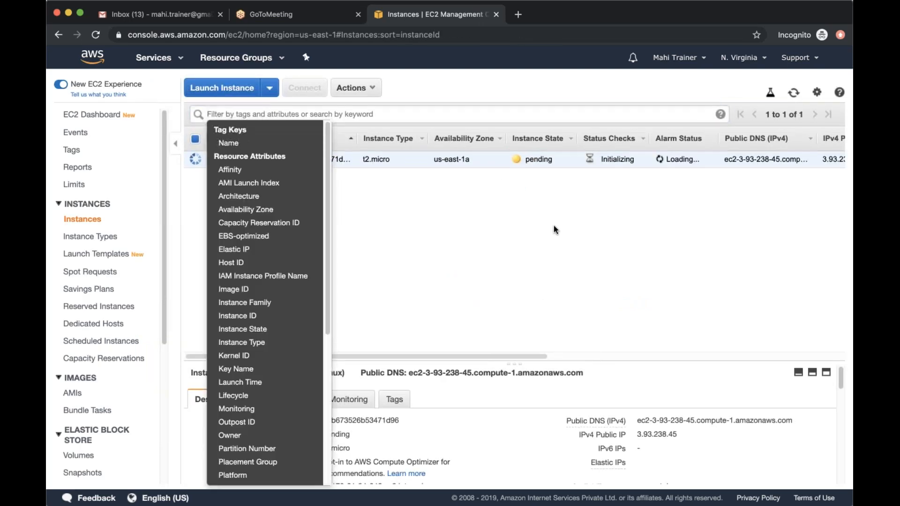
{"action": "left_click", "coordinate": [548, 292]}
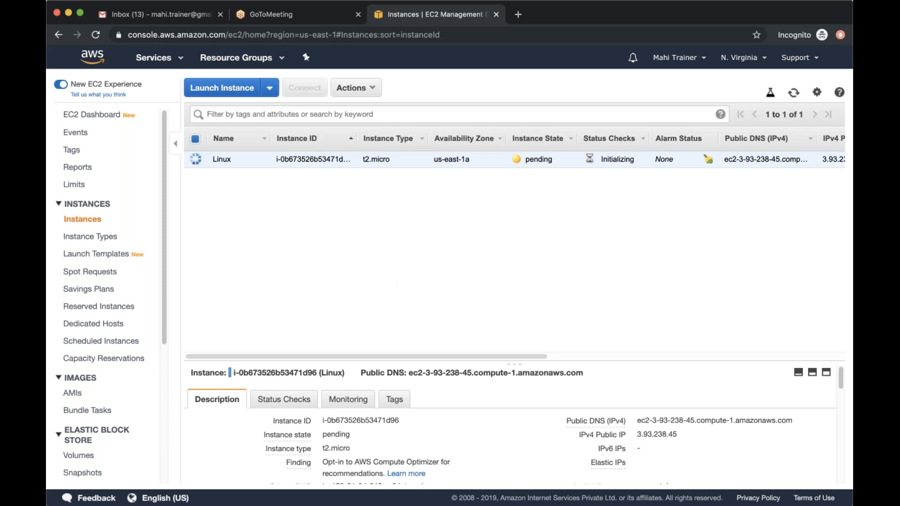
{"action": "key", "text": "super+Tab"}
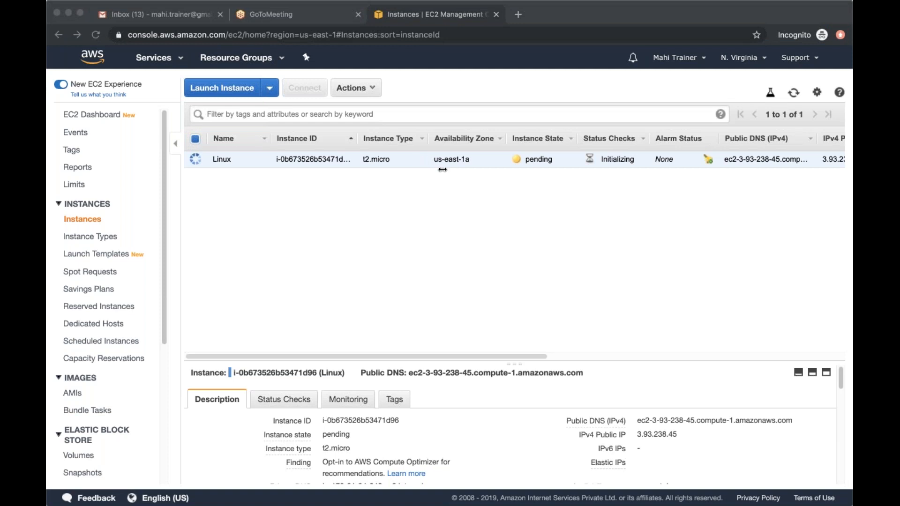
{"action": "left_click", "coordinate": [434, 112]}
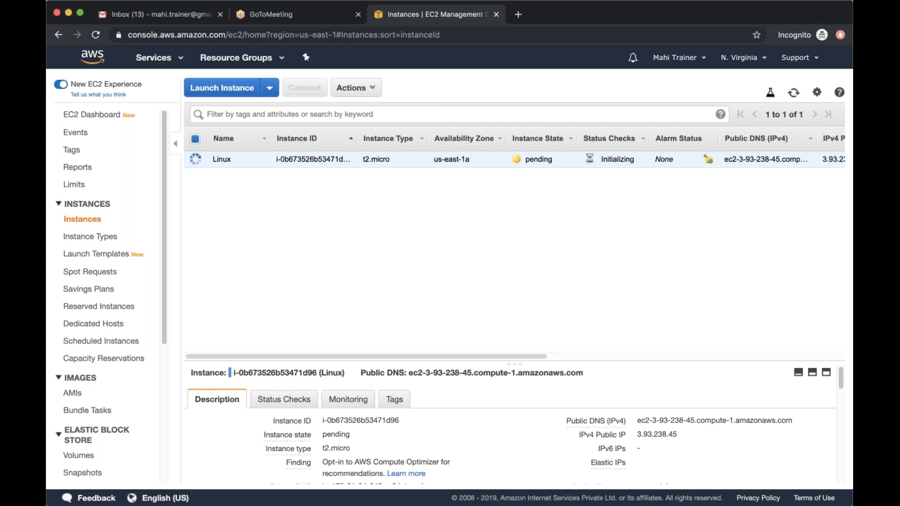
{"action": "left_click", "coordinate": [712, 27]}
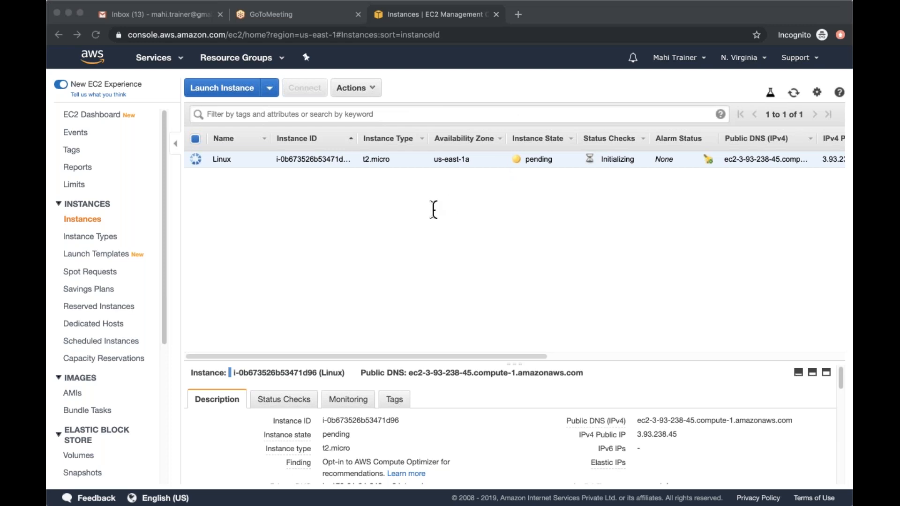
{"action": "left_click", "coordinate": [501, 185]}
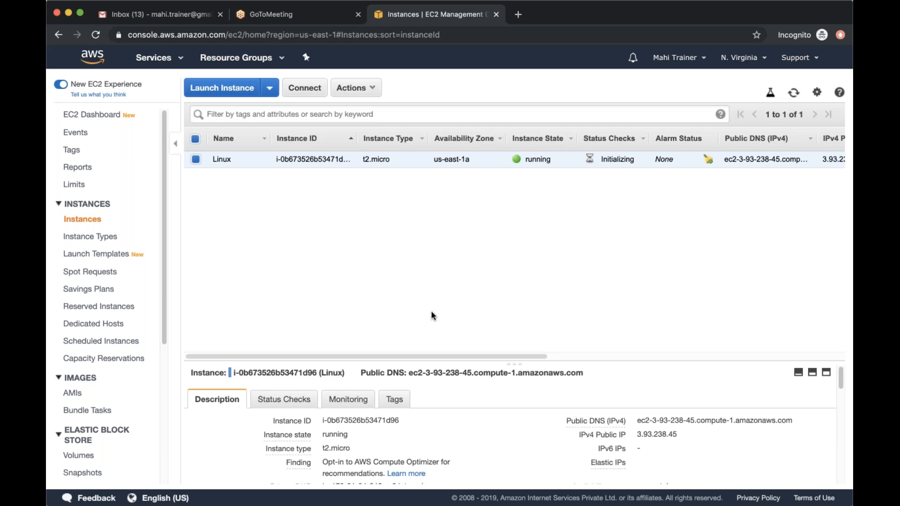
{"action": "scroll", "coordinate": [605, 398], "scroll_direction": "down", "scroll_amount": 3}
{"action": "scroll", "coordinate": [631, 398], "scroll_direction": "up", "scroll_amount": 3}
{"action": "left_click", "coordinate": [687, 436]}
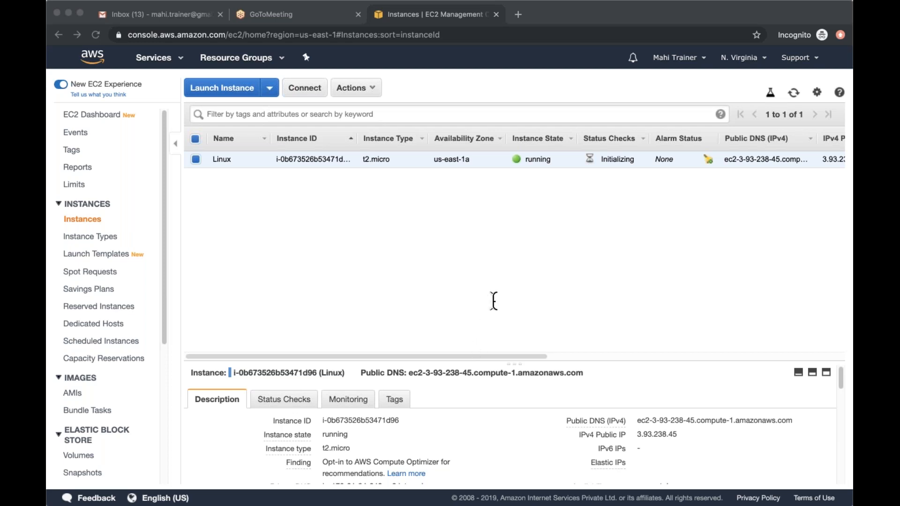
{"action": "left_click", "coordinate": [731, 237]}
Enlarge the Linux instance's details area and highlight its instance ID
{"action": "left_click_drag", "start_coordinate": [462, 356], "coordinate": [403, 303]}
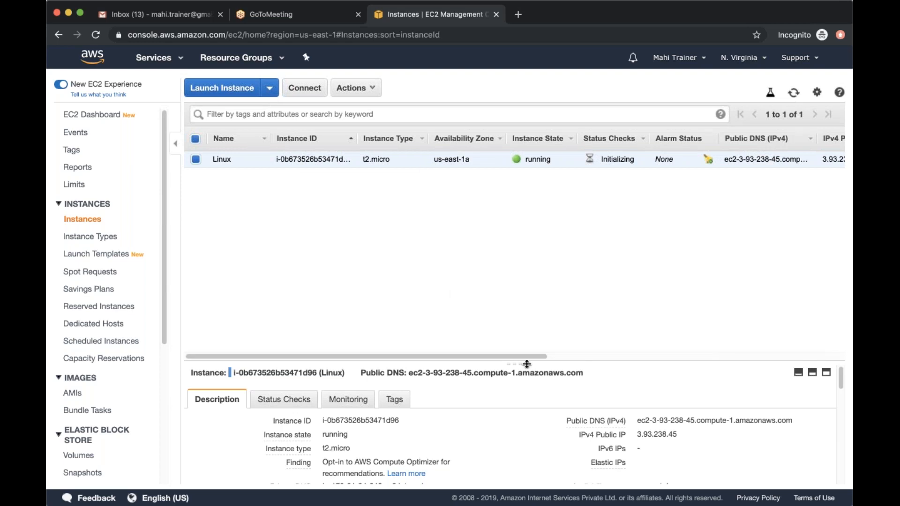
{"action": "scroll", "coordinate": [530, 294], "scroll_direction": "down", "scroll_amount": 1}
{"action": "scroll", "coordinate": [531, 294], "scroll_direction": "down", "scroll_amount": 5}
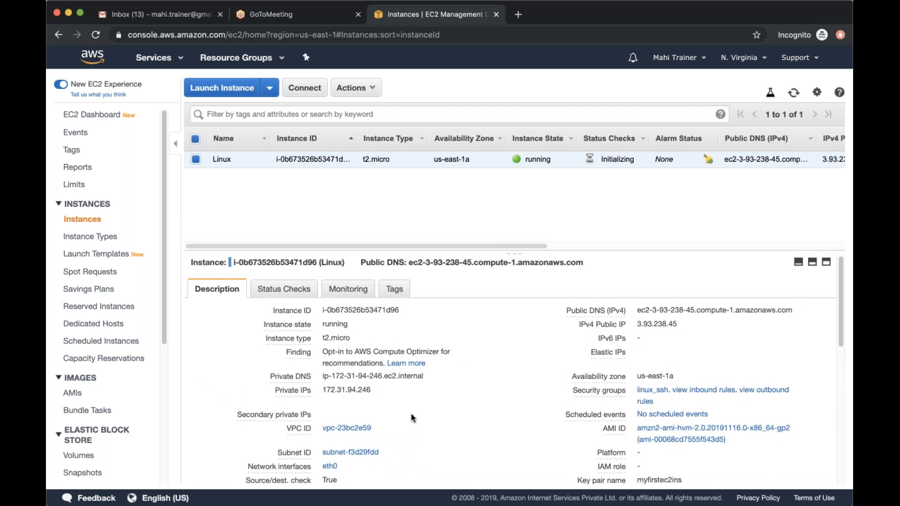
{"action": "left_click_drag", "start_coordinate": [322, 310], "coordinate": [397, 308]}
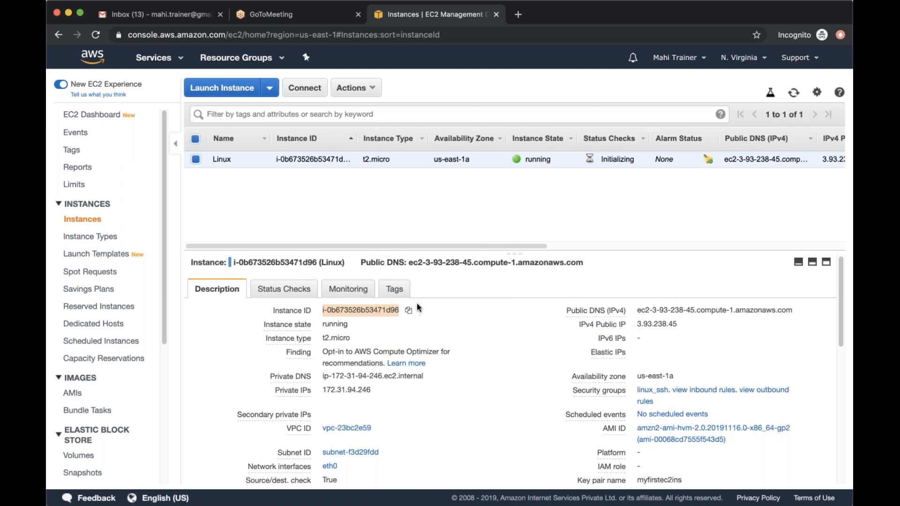
{"action": "left_click", "coordinate": [479, 217]}
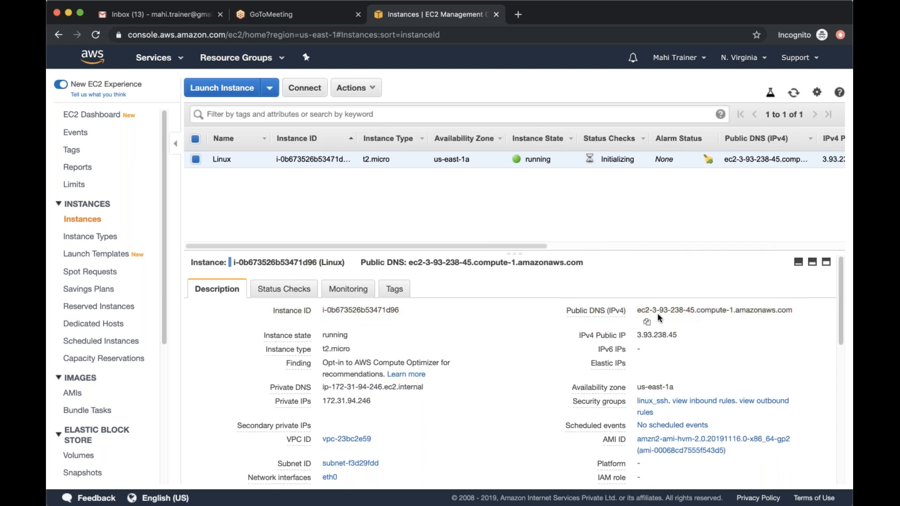
Examine the instance's public IPv4 DNS name and the remaining description details
{"action": "left_click_drag", "start_coordinate": [638, 310], "coordinate": [791, 306]}
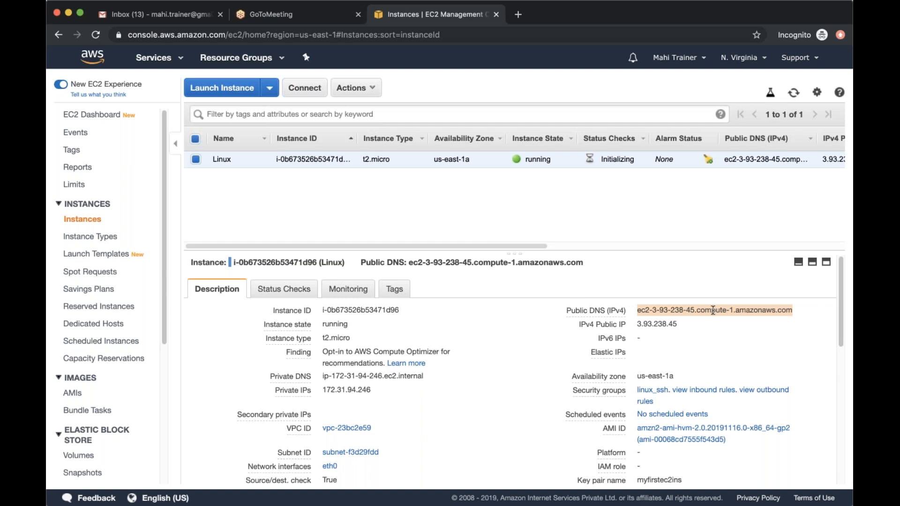
{"action": "mouse_move", "coordinate": [714, 309]}
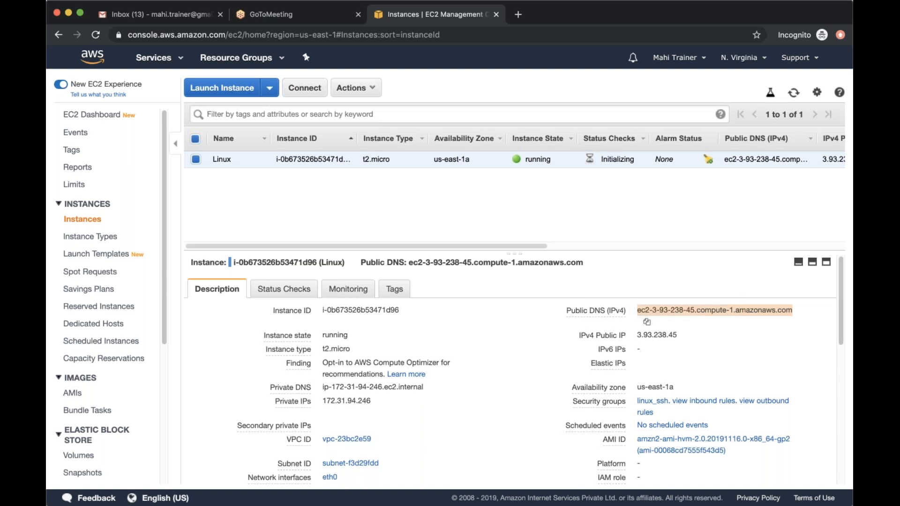
{"action": "scroll", "coordinate": [411, 358], "scroll_direction": "down", "scroll_amount": 3}
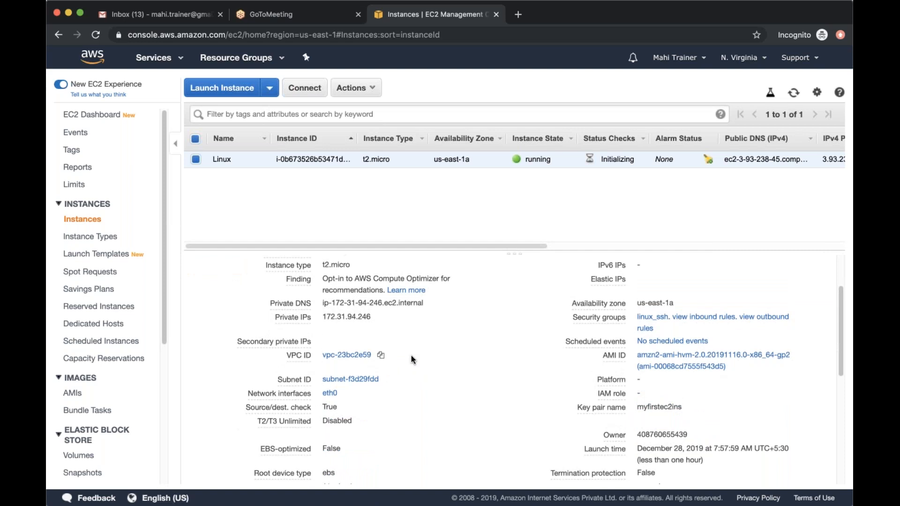
{"action": "scroll", "coordinate": [411, 356], "scroll_direction": "up", "scroll_amount": 3}
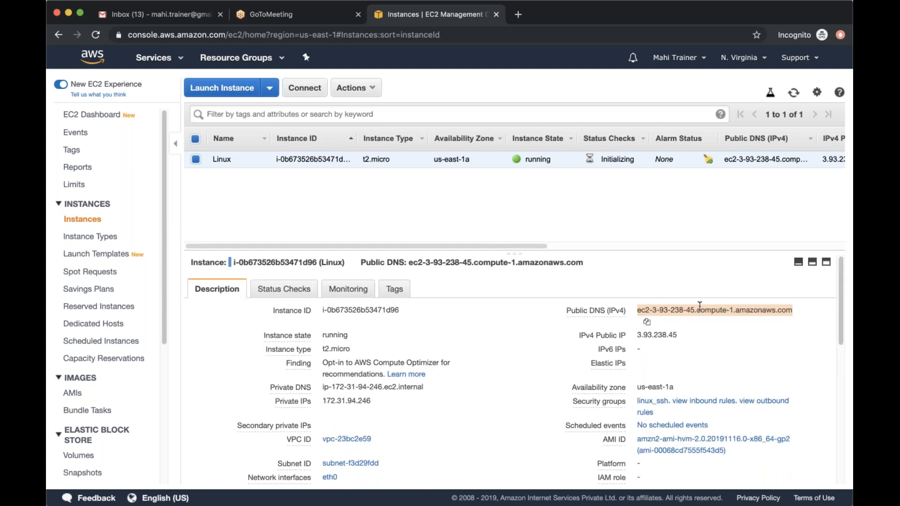
{"action": "left_click_drag", "start_coordinate": [636, 313], "coordinate": [694, 309]}
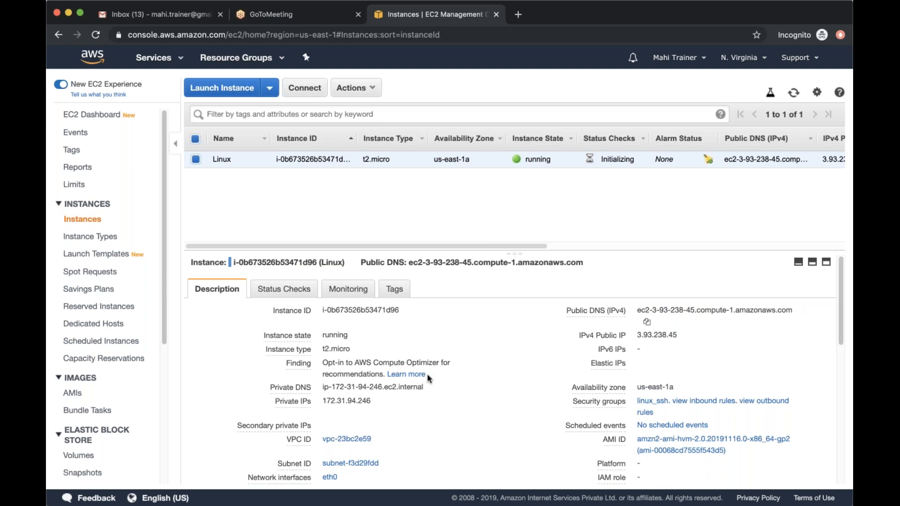
View the details of the instance's eth0 network interface and open that interface by its ID
{"action": "scroll", "coordinate": [427, 376], "scroll_direction": "down", "scroll_amount": 1}
{"action": "scroll", "coordinate": [427, 376], "scroll_direction": "down", "scroll_amount": 4}
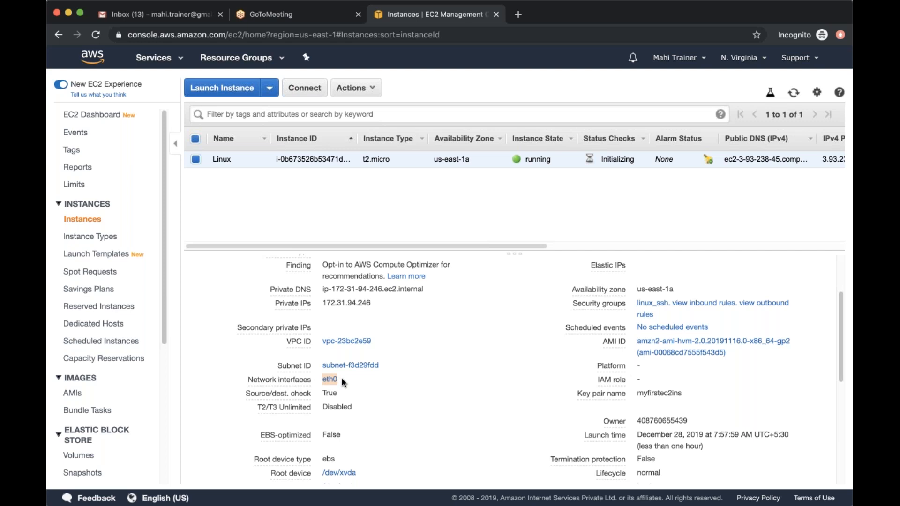
{"action": "left_click", "coordinate": [334, 384]}
{"action": "mouse_move", "coordinate": [333, 384]}
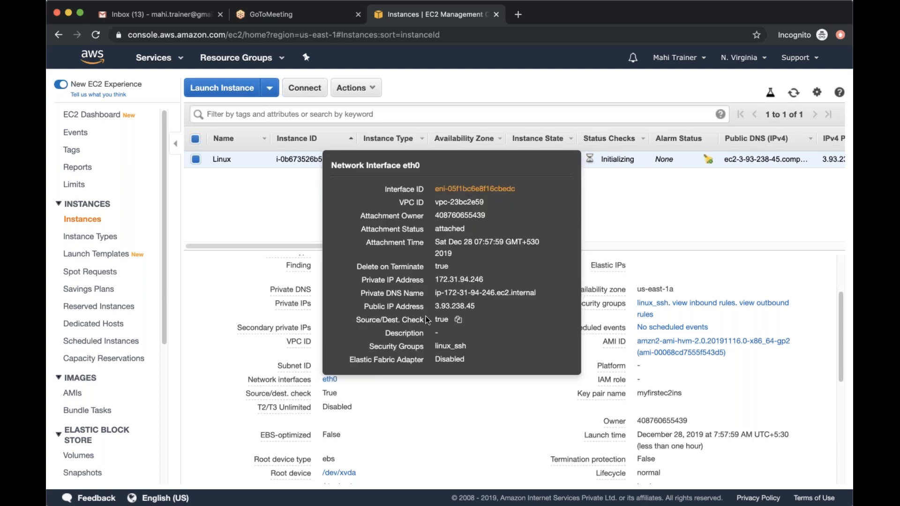
{"action": "left_click", "coordinate": [471, 189]}
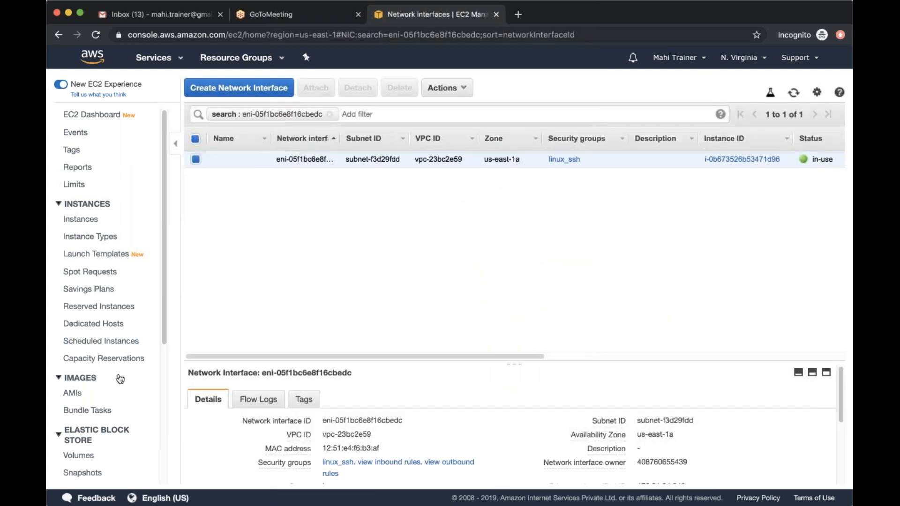
Look through all list columns of the network interface and highlight its owner value
{"action": "scroll", "coordinate": [120, 378], "scroll_direction": "down", "scroll_amount": 5}
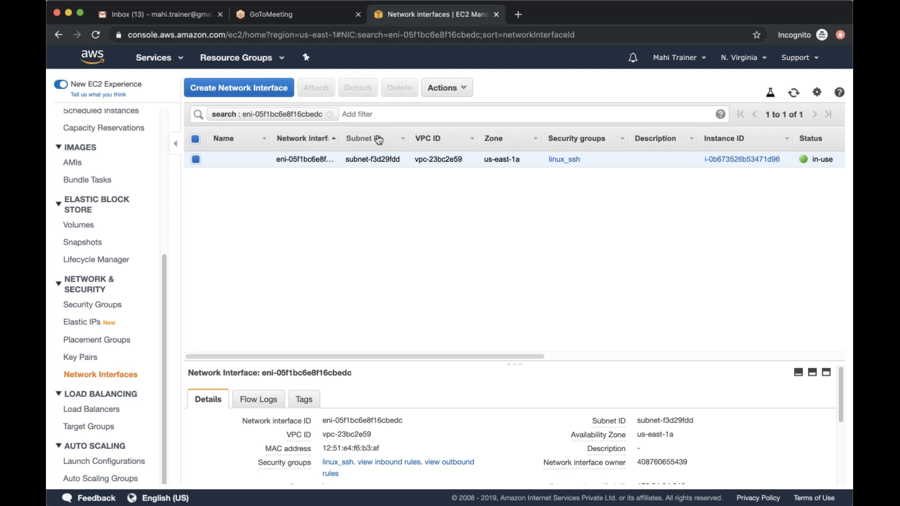
{"action": "left_click_drag", "start_coordinate": [518, 356], "coordinate": [623, 355]}
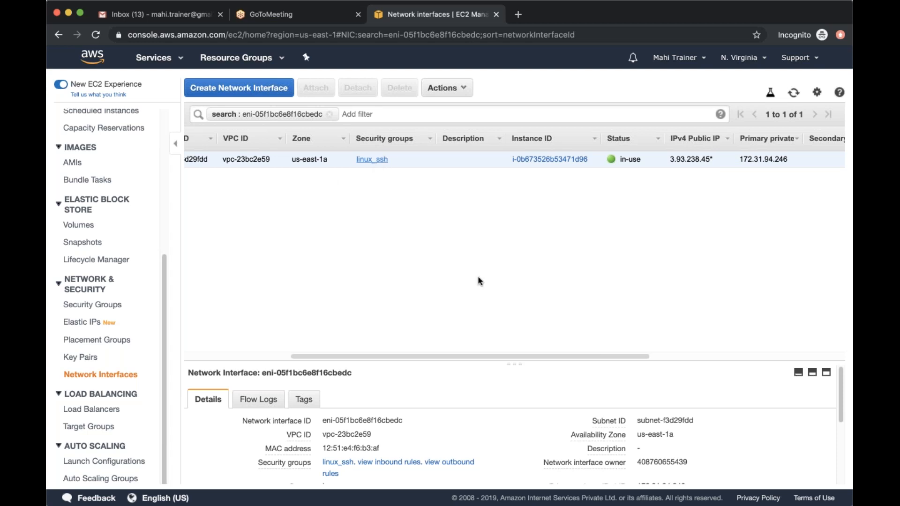
{"action": "left_click_drag", "start_coordinate": [653, 356], "coordinate": [764, 359]}
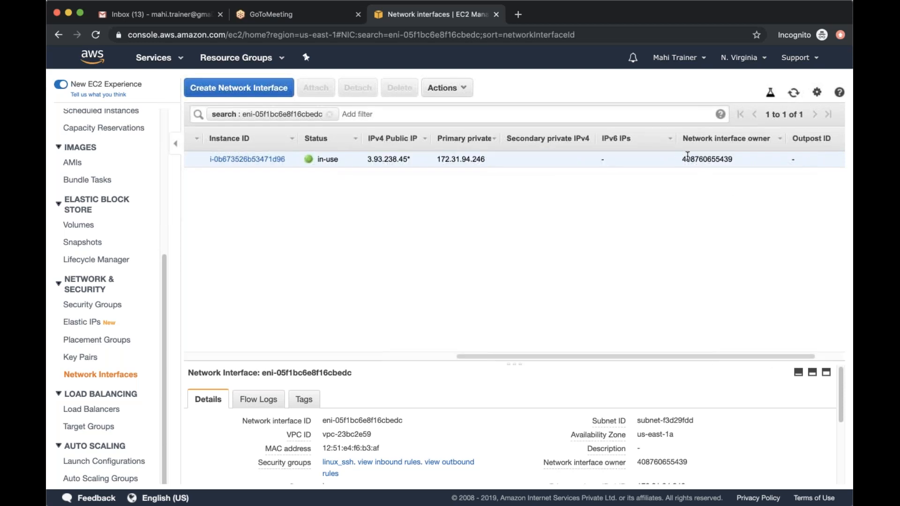
{"action": "left_click_drag", "start_coordinate": [682, 160], "coordinate": [751, 166]}
Return to the first list columns and adjust the details area's height to examine the network interface's properties
{"action": "left_click_drag", "start_coordinate": [689, 355], "coordinate": [347, 336]}
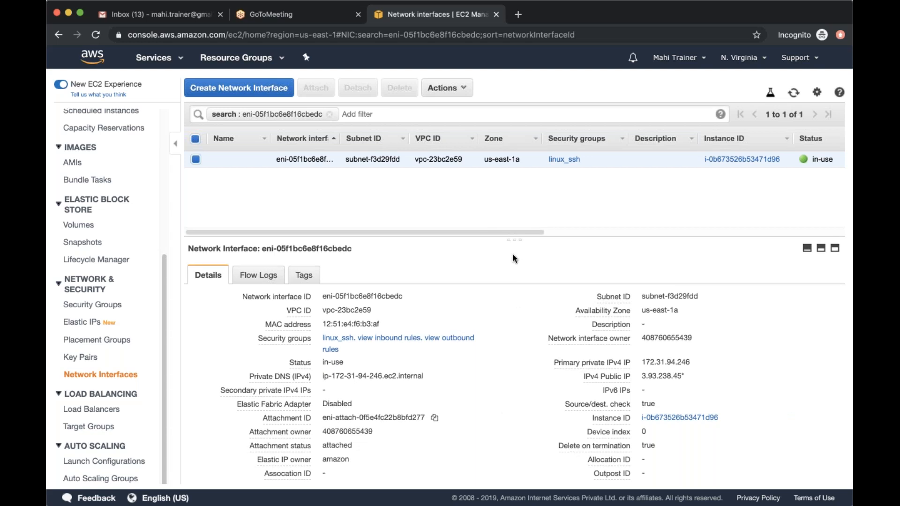
{"action": "left_click_drag", "start_coordinate": [514, 239], "coordinate": [513, 279]}
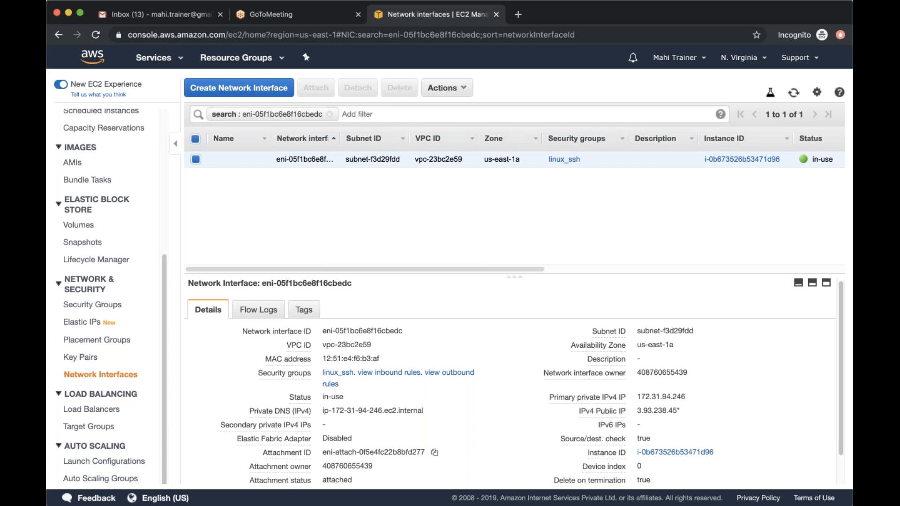
{"action": "scroll", "coordinate": [389, 377], "scroll_direction": "down", "scroll_amount": 1}
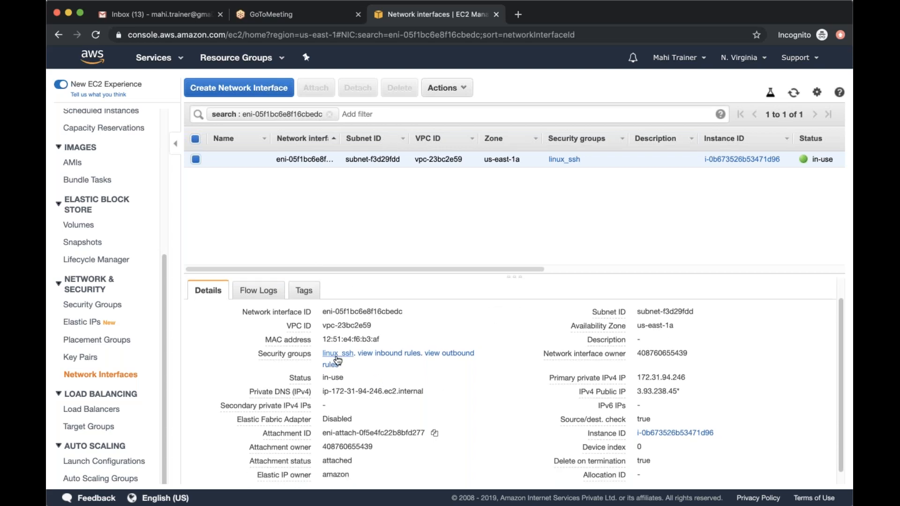
View the inbound and outbound rules of the network interface's security group and shrink the details area
{"action": "left_click", "coordinate": [389, 353]}
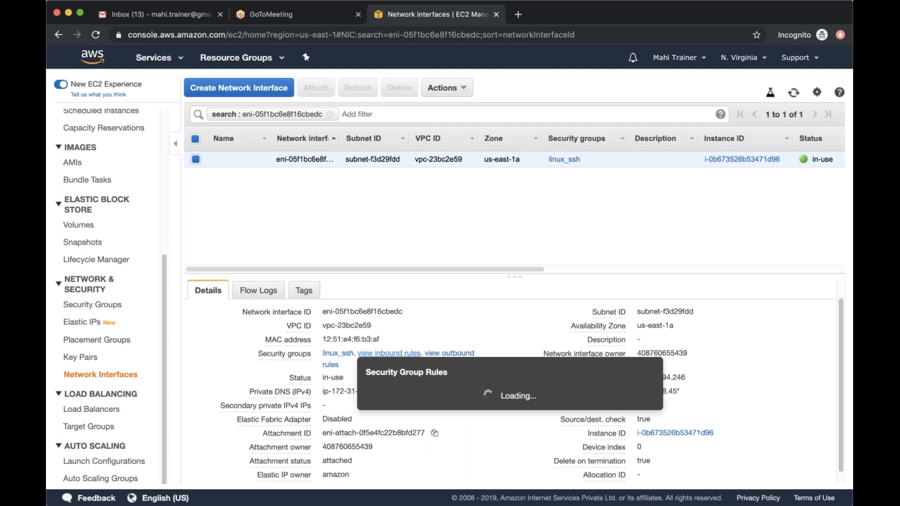
{"action": "left_click", "coordinate": [443, 355]}
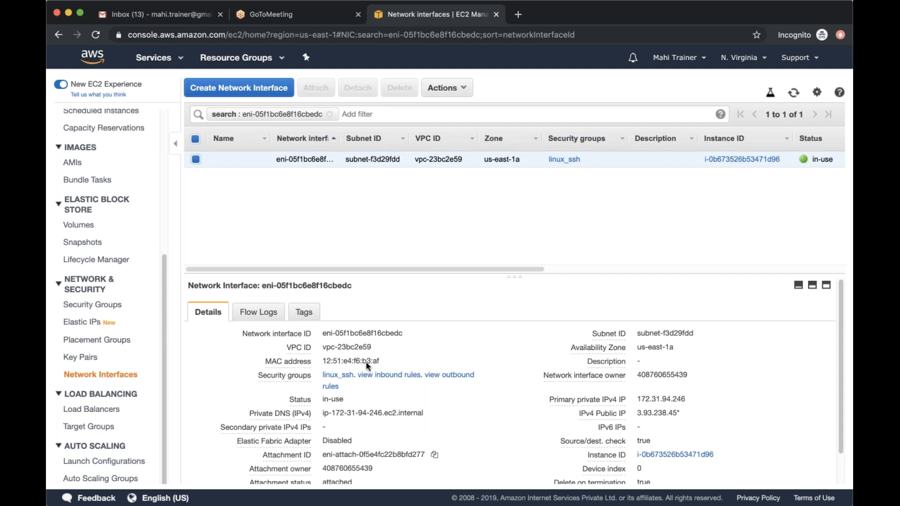
{"action": "left_click_drag", "start_coordinate": [514, 277], "coordinate": [513, 289]}
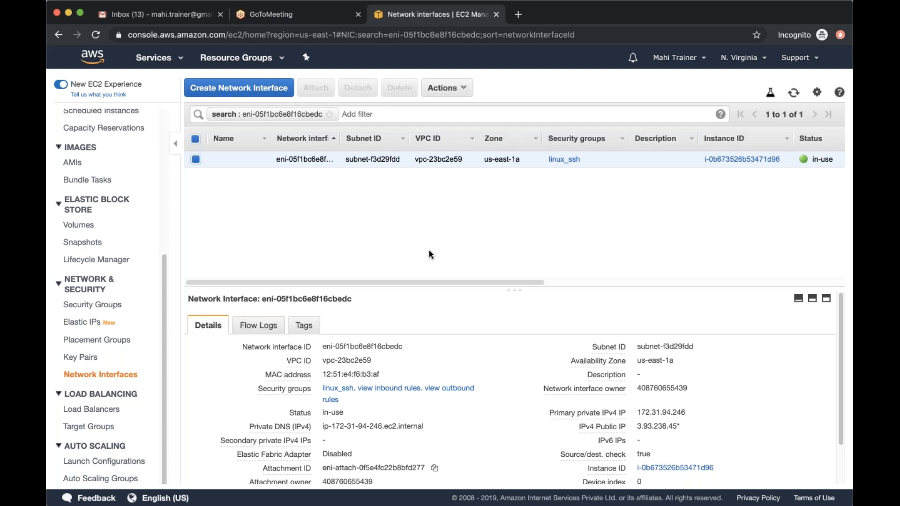
{"action": "left_click", "coordinate": [268, 91]}
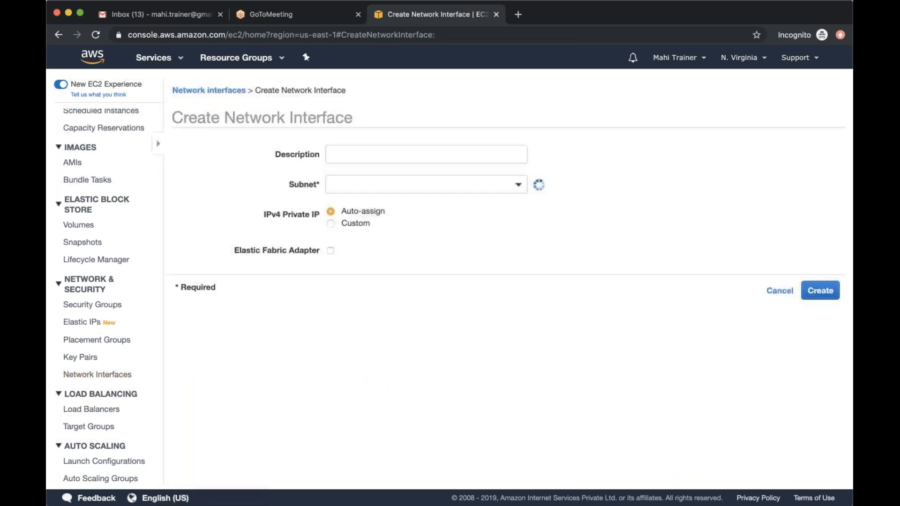
{"action": "left_click", "coordinate": [264, 148]}
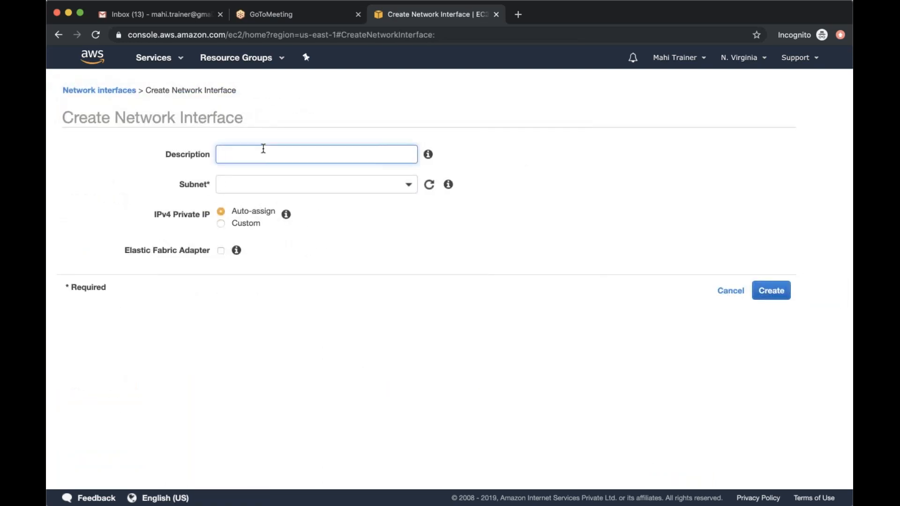
{"action": "type", "text": "Backup Network"}
{"action": "left_click", "coordinate": [265, 184]}
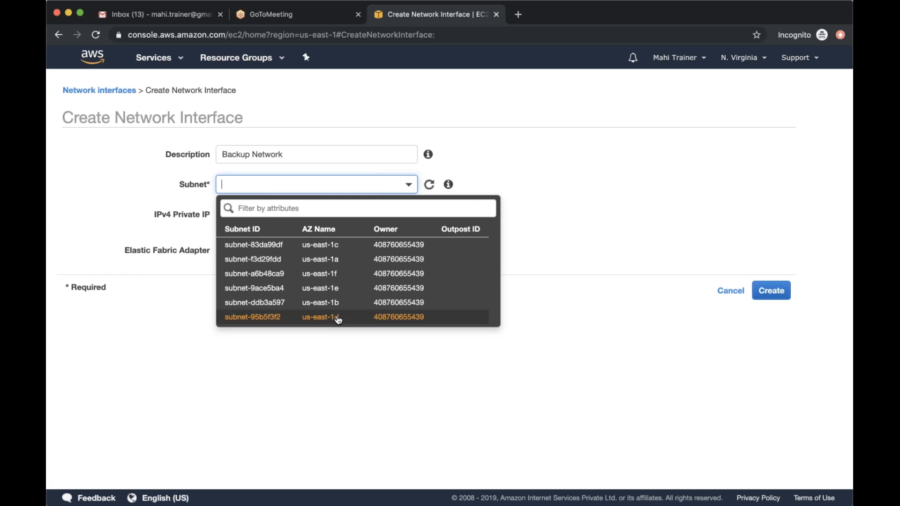
{"action": "left_click", "coordinate": [714, 288]}
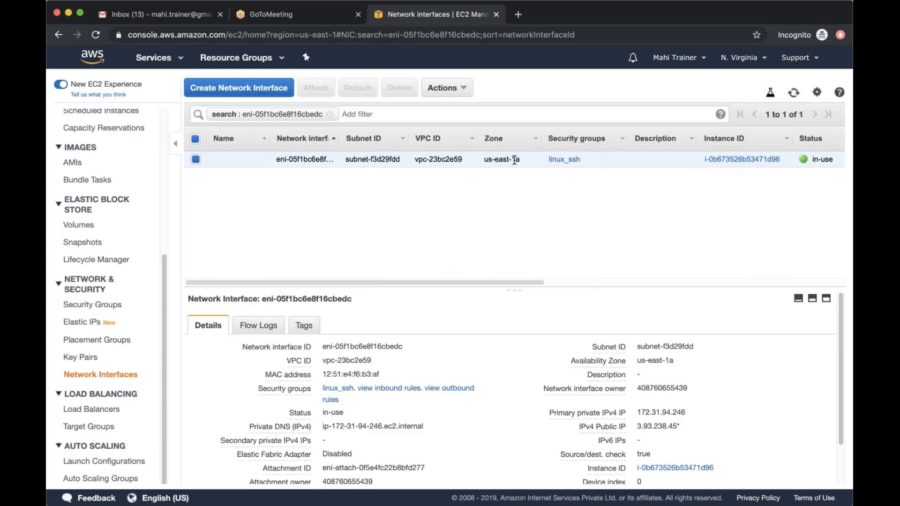
Start a new network interface in the us-east-1a subnet subnet-f3d29fdd with the description Backup Network
{"action": "left_click", "coordinate": [239, 87]}
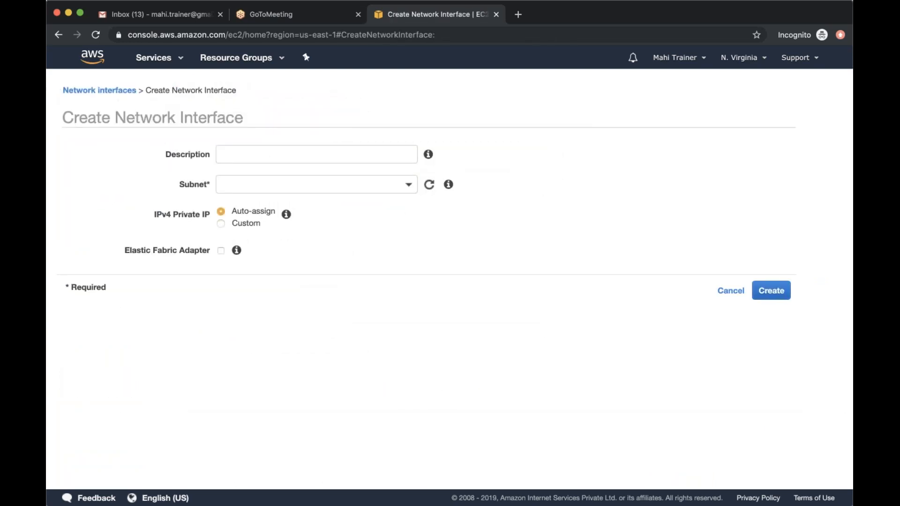
{"action": "left_click", "coordinate": [283, 187]}
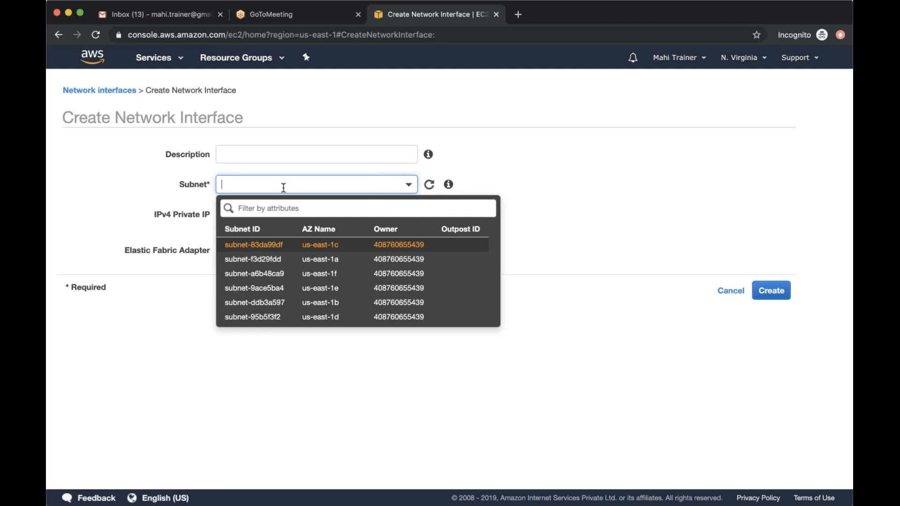
{"action": "left_click", "coordinate": [291, 259]}
{"action": "left_click", "coordinate": [304, 155]}
{"action": "type", "text": "Backup Network"}
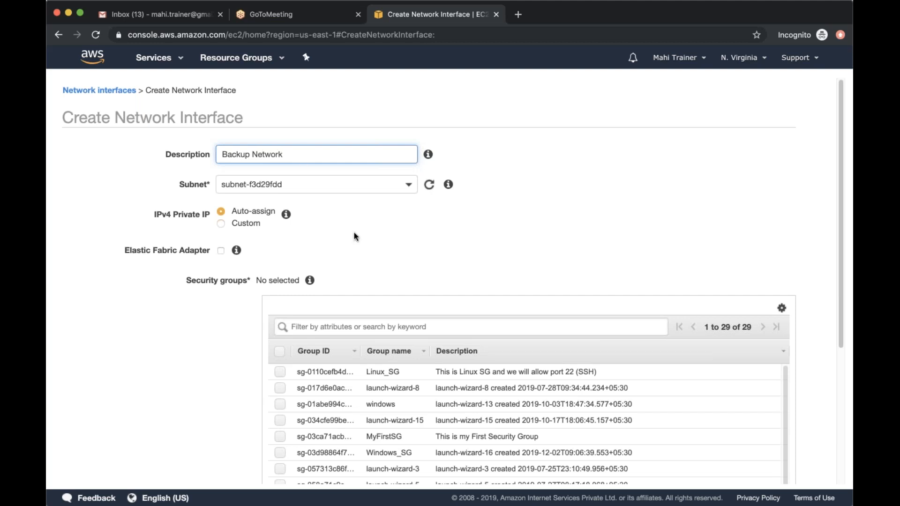
Assign the linux_ssh security group to the new network interface and create it
{"action": "scroll", "coordinate": [354, 236], "scroll_direction": "down", "scroll_amount": 5}
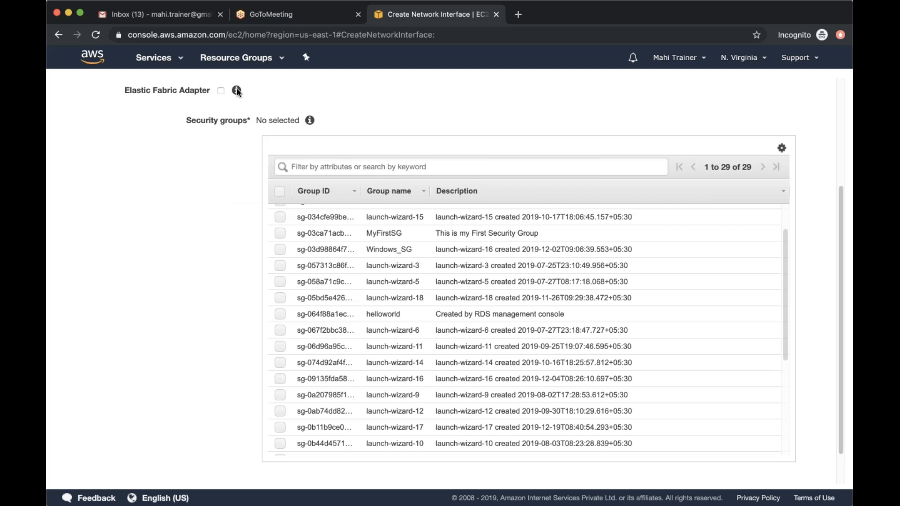
{"action": "mouse_move", "coordinate": [237, 89]}
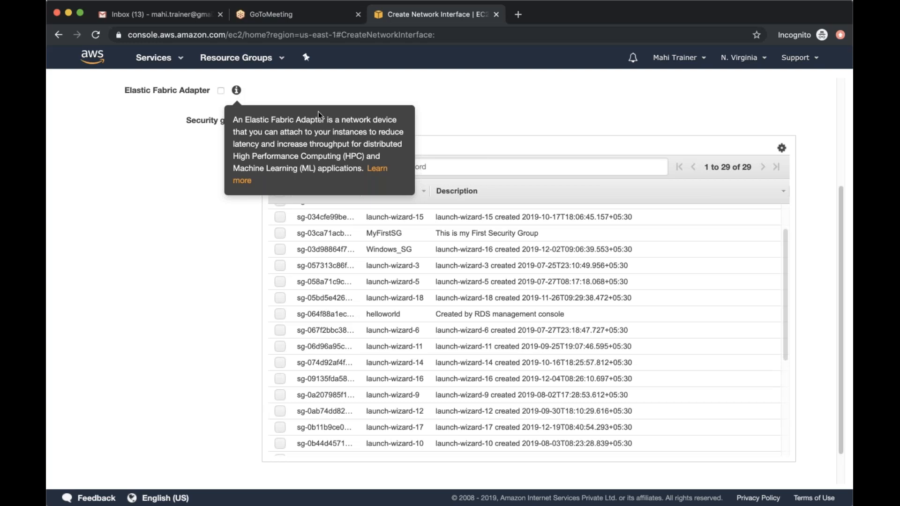
{"action": "left_click", "coordinate": [462, 165]}
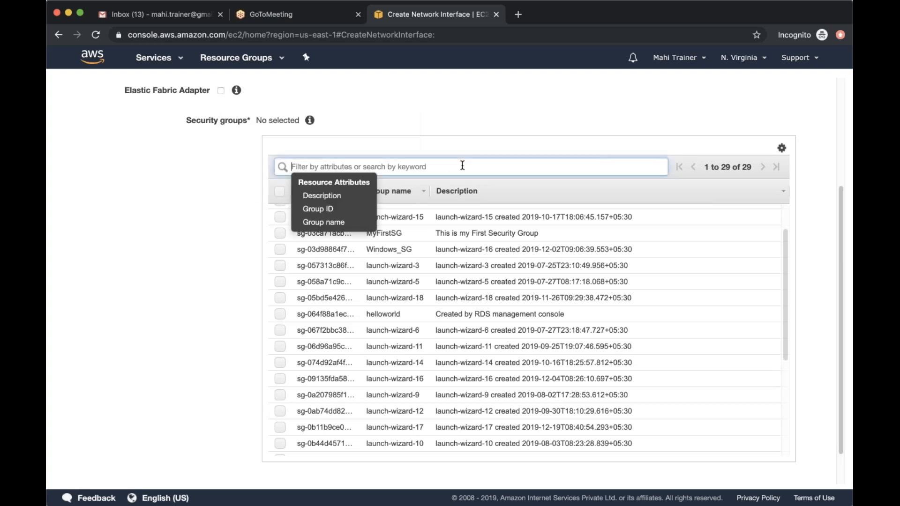
{"action": "scroll", "coordinate": [468, 334], "scroll_direction": "down", "scroll_amount": 5}
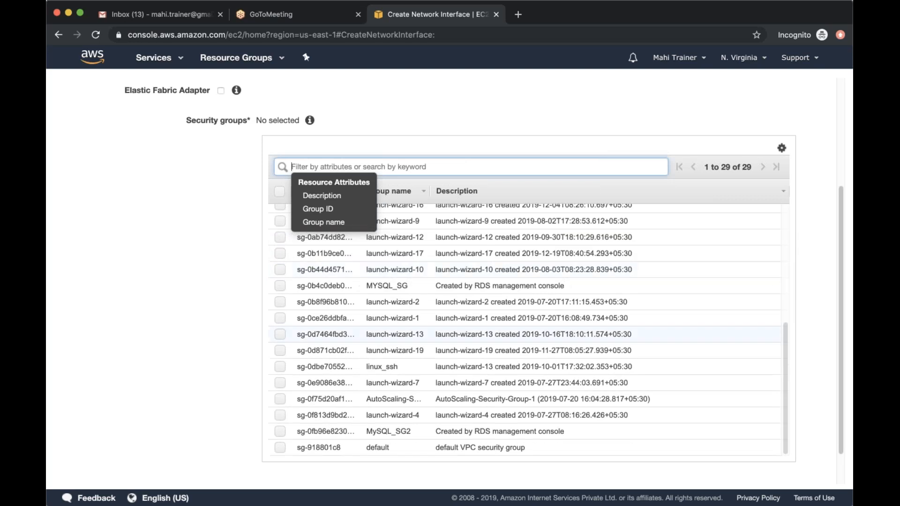
{"action": "left_click", "coordinate": [280, 366]}
{"action": "left_click", "coordinate": [280, 366]}
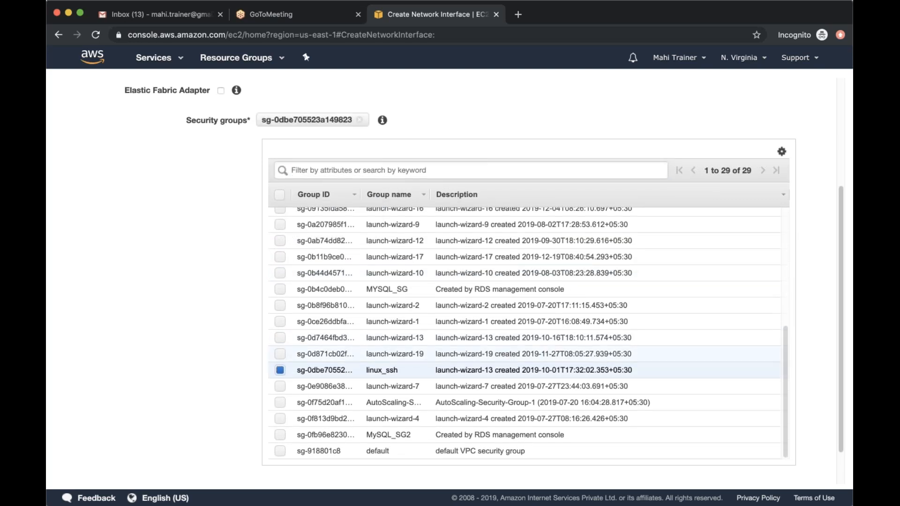
{"action": "scroll", "coordinate": [772, 476], "scroll_direction": "down", "scroll_amount": 2}
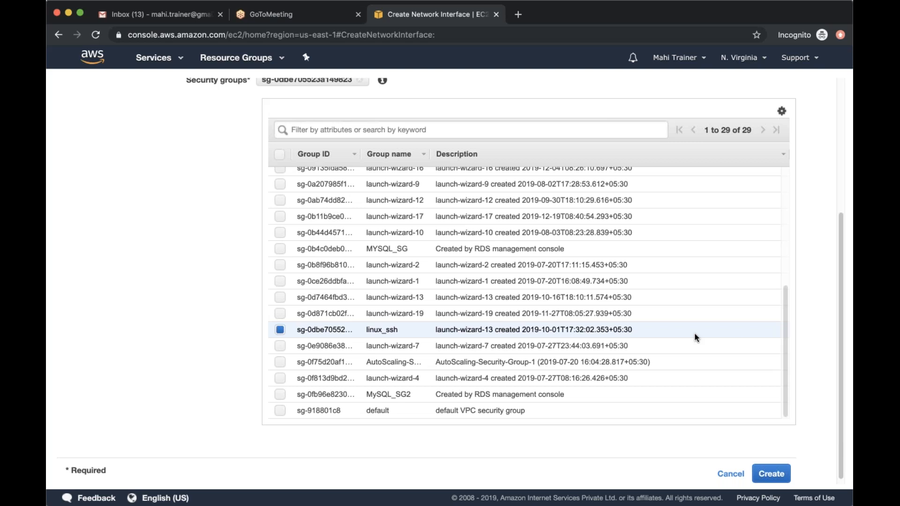
{"action": "left_click", "coordinate": [770, 473]}
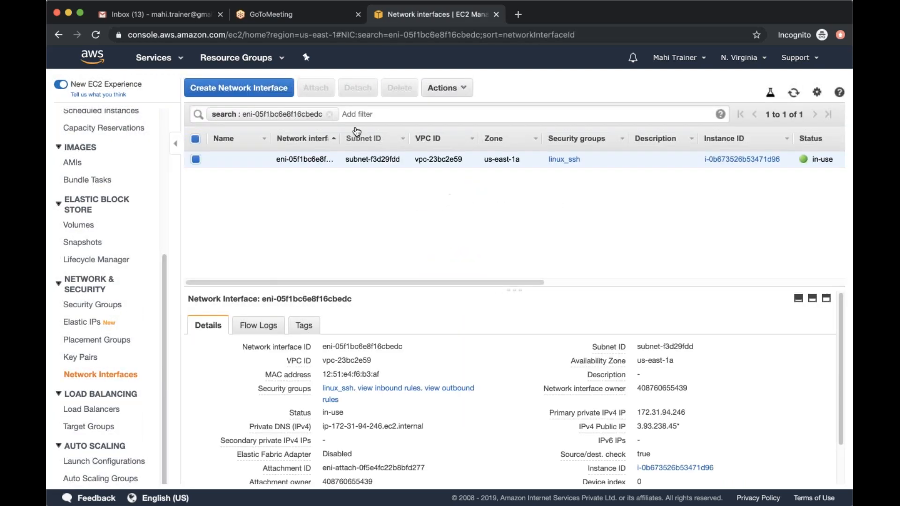
Clear the network interface search filter and attach the Backup Network interface to the running Linux instance
{"action": "left_click", "coordinate": [329, 115]}
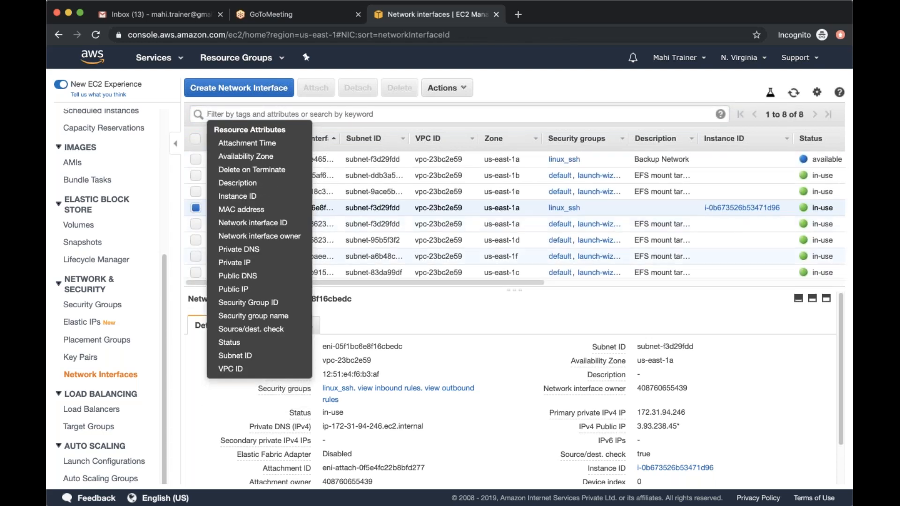
{"action": "left_click", "coordinate": [588, 95]}
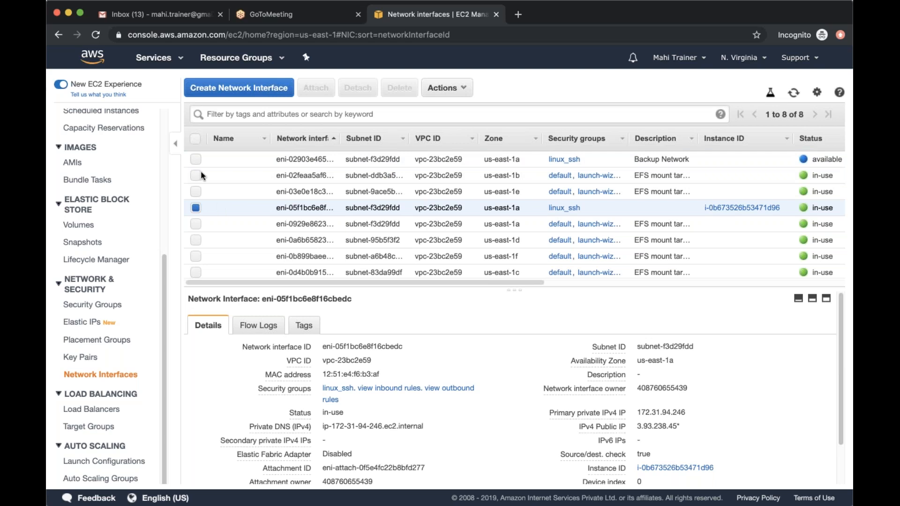
{"action": "left_click", "coordinate": [196, 159]}
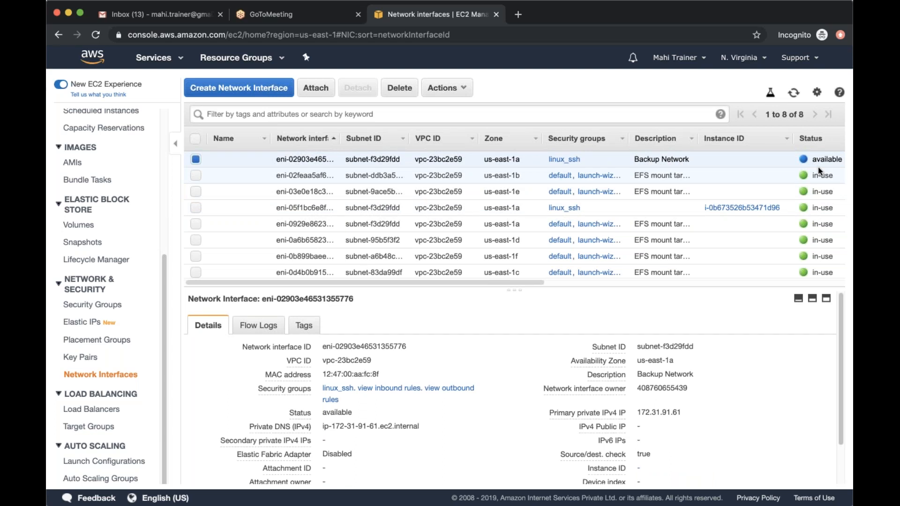
{"action": "mouse_move", "coordinate": [235, 160]}
{"action": "left_click", "coordinate": [313, 88]}
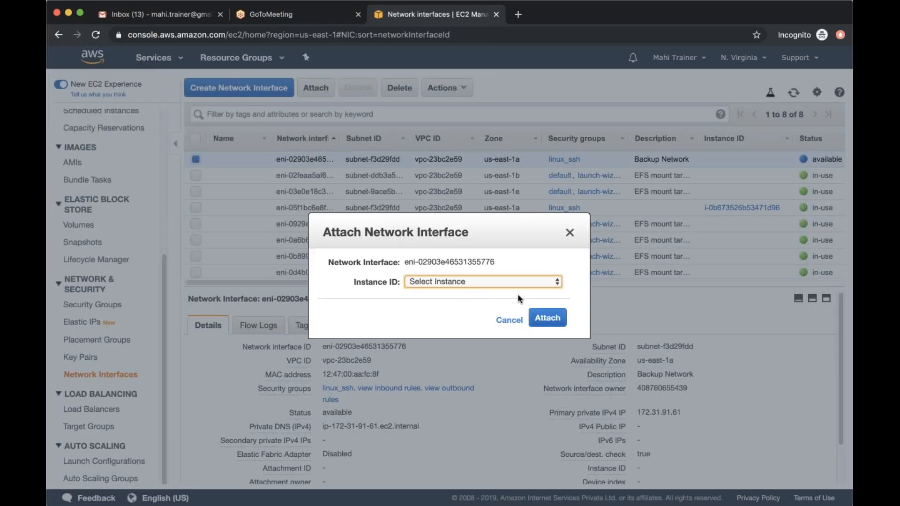
{"action": "key", "text": "Down"}
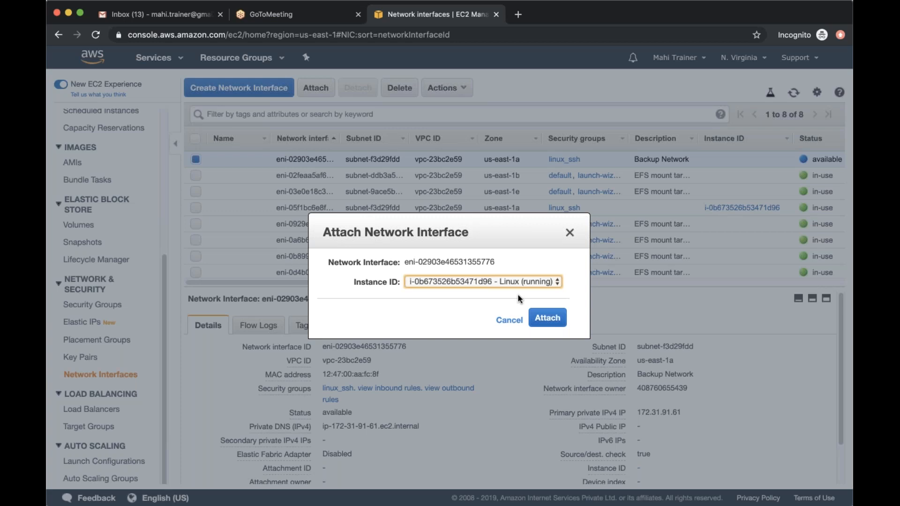
{"action": "left_click", "coordinate": [546, 319]}
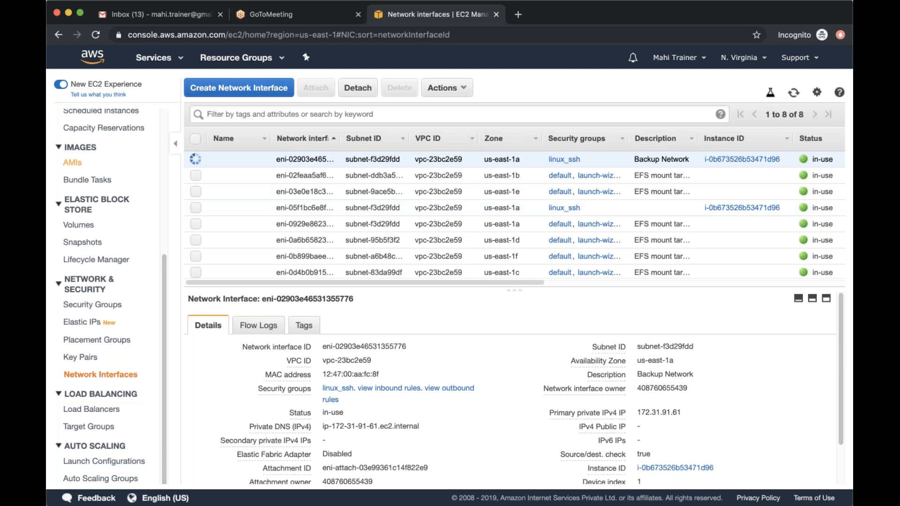
Open the instances list and examine the Linux instance's private IPs, network interfaces and remaining description details
{"action": "scroll", "coordinate": [108, 295], "scroll_direction": "up", "scroll_amount": 5}
{"action": "left_click", "coordinate": [80, 143]}
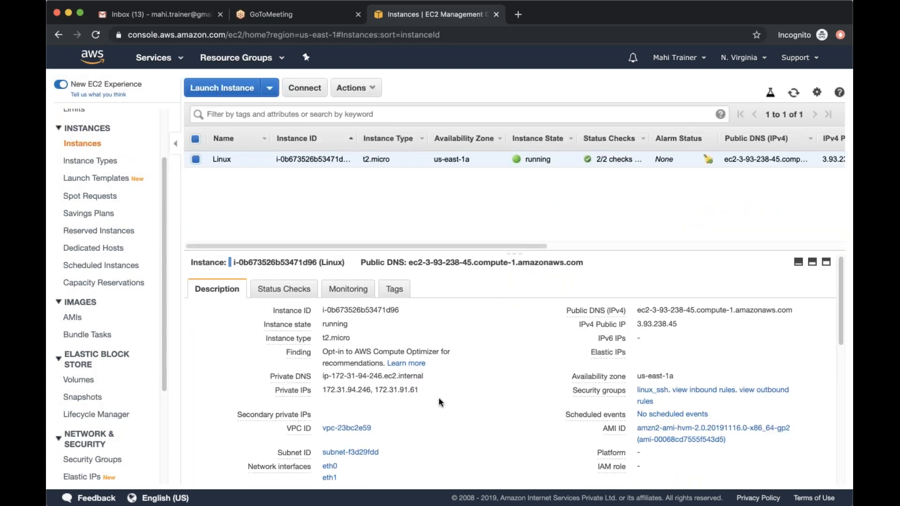
{"action": "scroll", "coordinate": [438, 398], "scroll_direction": "down", "scroll_amount": 3}
{"action": "scroll", "coordinate": [438, 402], "scroll_direction": "down", "scroll_amount": 1}
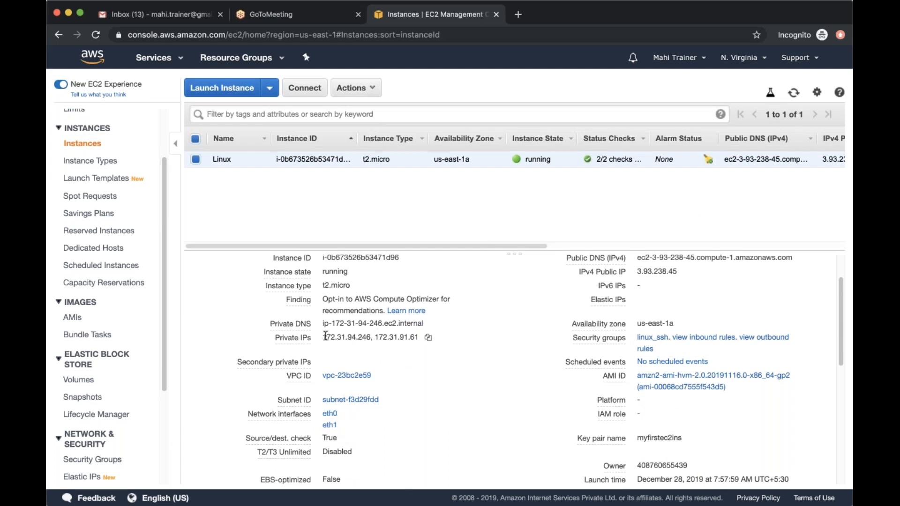
{"action": "left_click_drag", "start_coordinate": [326, 334], "coordinate": [374, 333]}
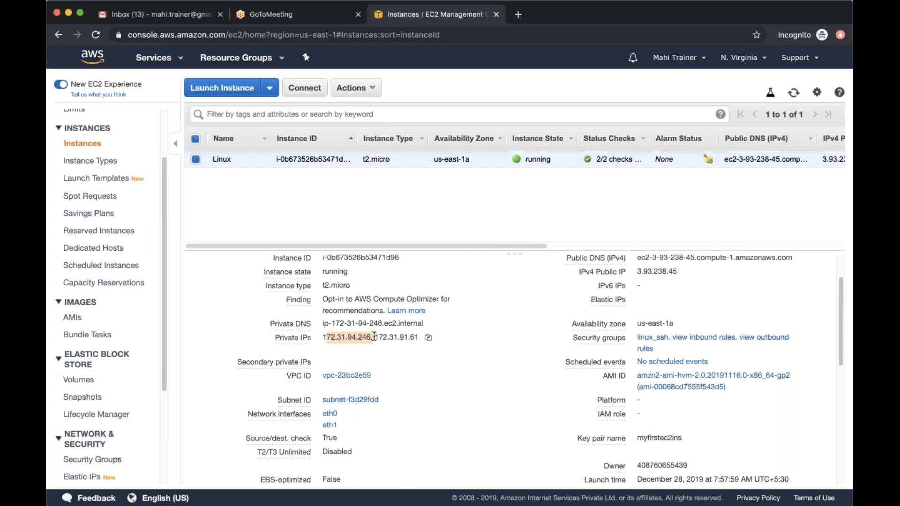
{"action": "double_click", "coordinate": [415, 336]}
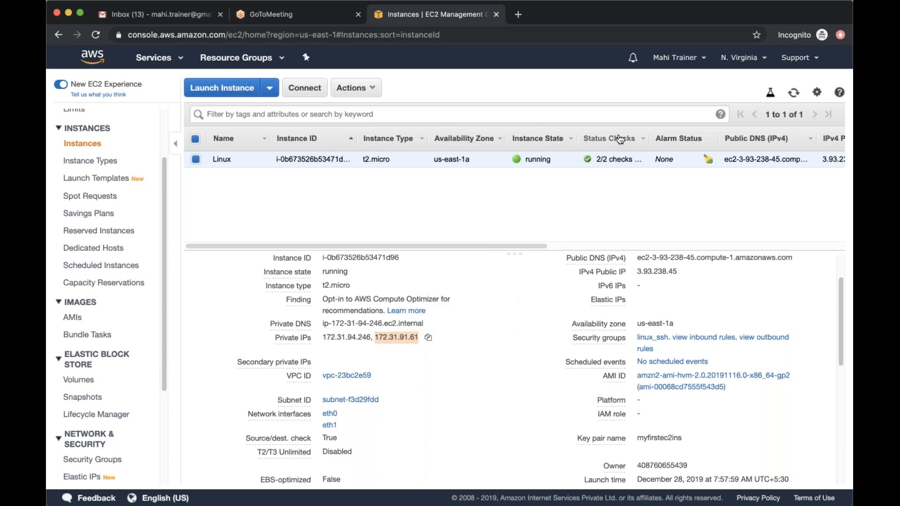
{"action": "left_click", "coordinate": [446, 396]}
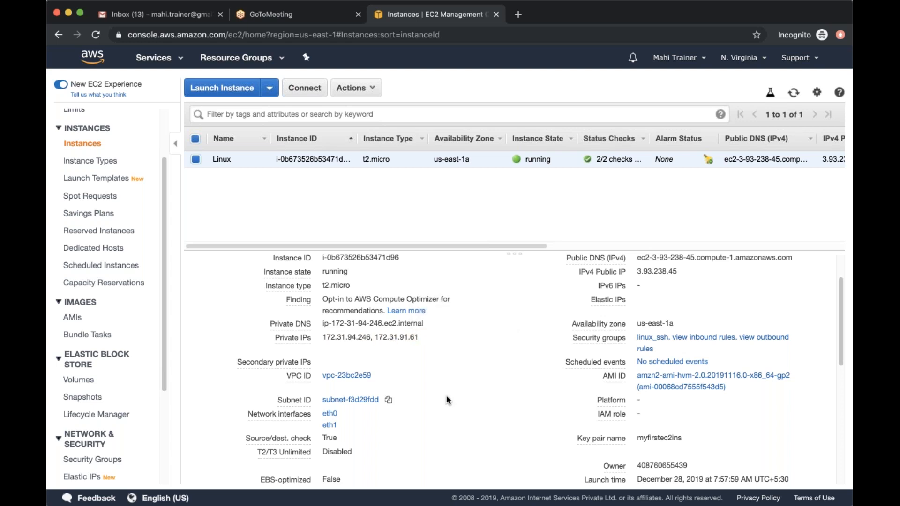
{"action": "scroll", "coordinate": [446, 397], "scroll_direction": "down", "scroll_amount": 3}
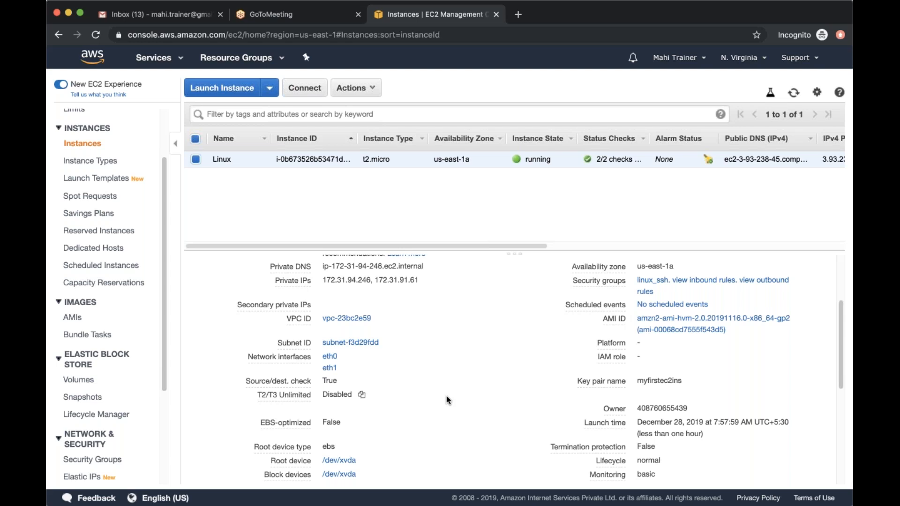
{"action": "scroll", "coordinate": [446, 395], "scroll_direction": "down", "scroll_amount": 2}
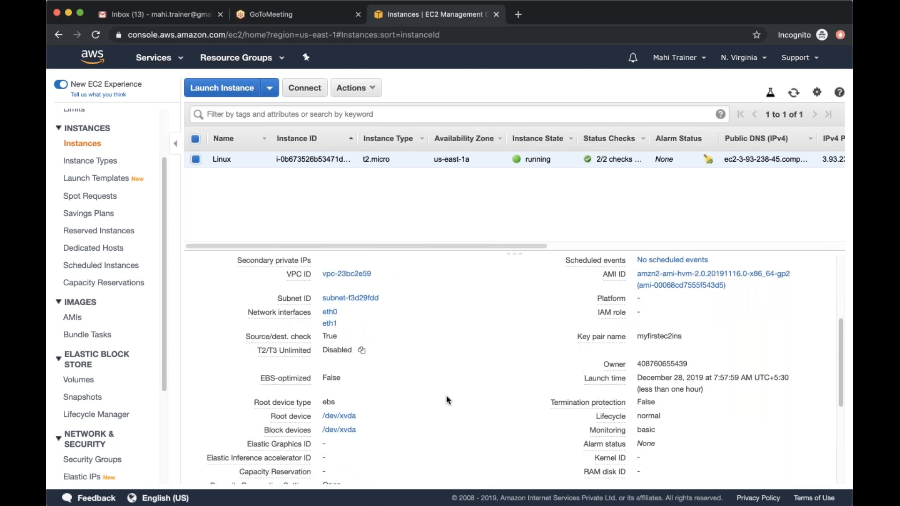
{"action": "scroll", "coordinate": [446, 396], "scroll_direction": "up", "scroll_amount": 3}
{"action": "scroll", "coordinate": [446, 396], "scroll_direction": "up", "scroll_amount": 3}
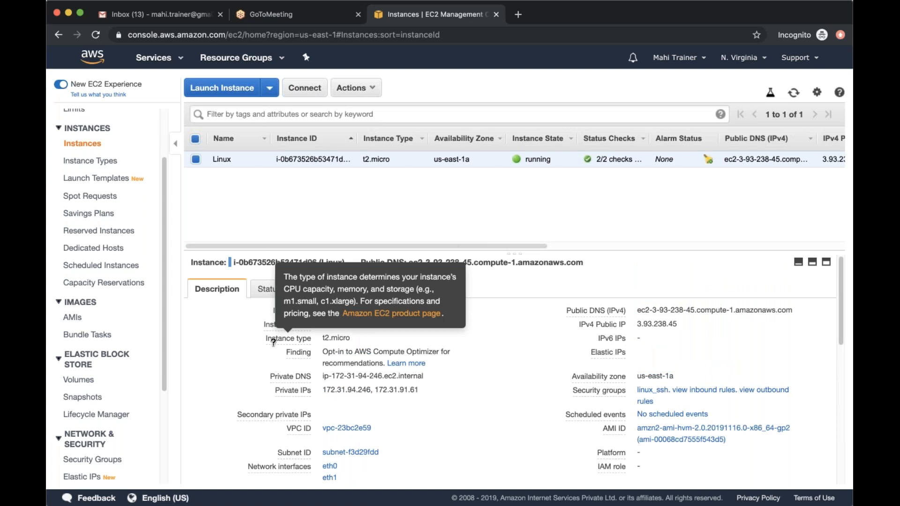
Open the Elastic IPs page and allocate a new Elastic IP address from Amazon's pool of IPv4 addresses
{"action": "scroll", "coordinate": [112, 435], "scroll_direction": "down", "scroll_amount": 3}
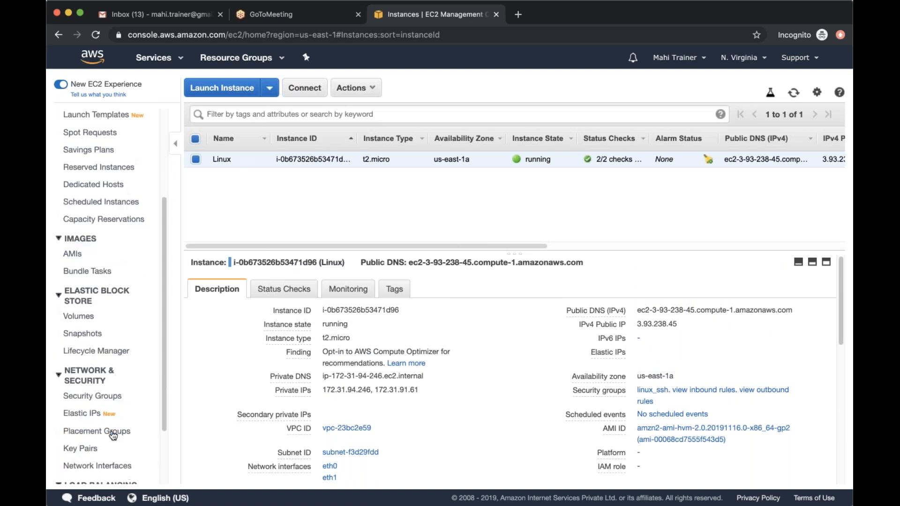
{"action": "left_click", "coordinate": [94, 415]}
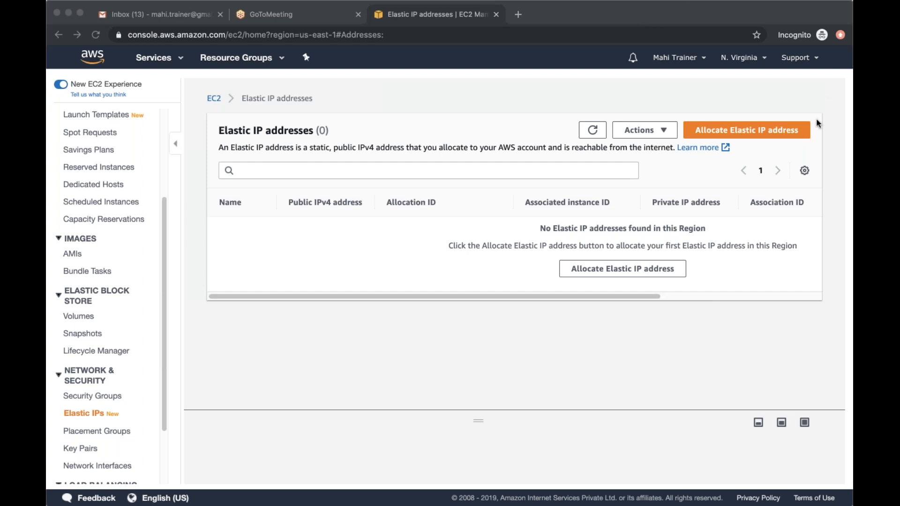
{"action": "left_click", "coordinate": [756, 132]}
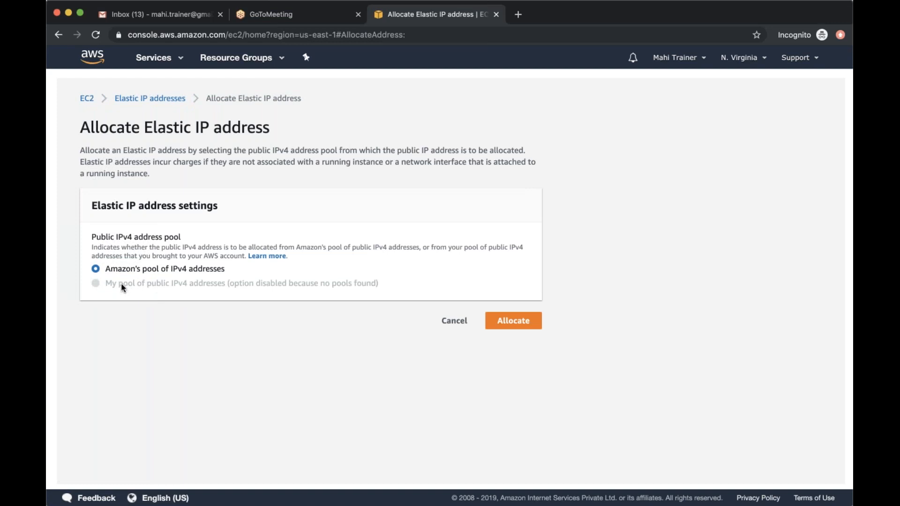
{"action": "left_click_drag", "start_coordinate": [108, 288], "coordinate": [216, 289]}
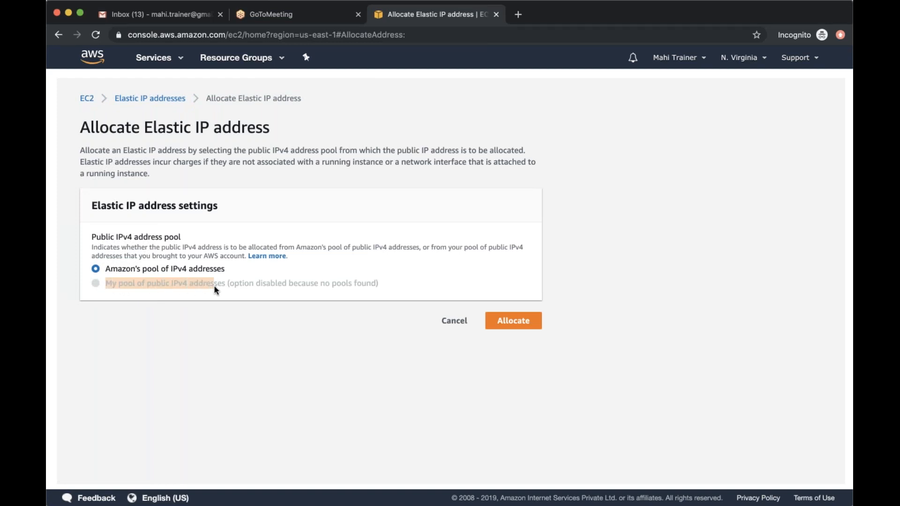
{"action": "left_click", "coordinate": [231, 307]}
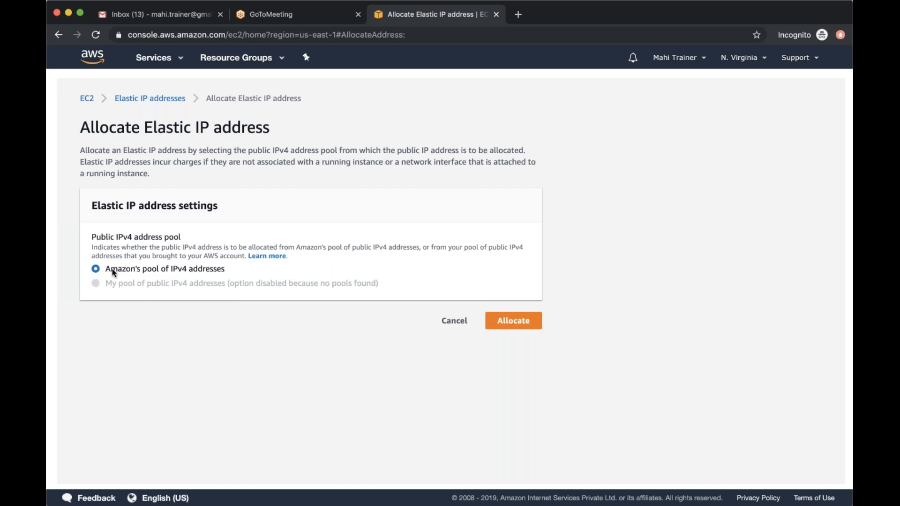
{"action": "left_click_drag", "start_coordinate": [110, 269], "coordinate": [240, 269]}
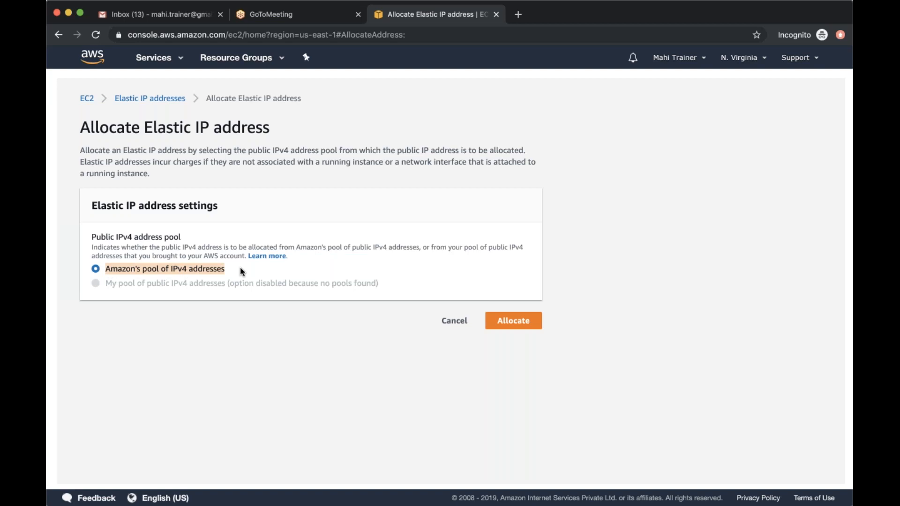
{"action": "left_click", "coordinate": [210, 298]}
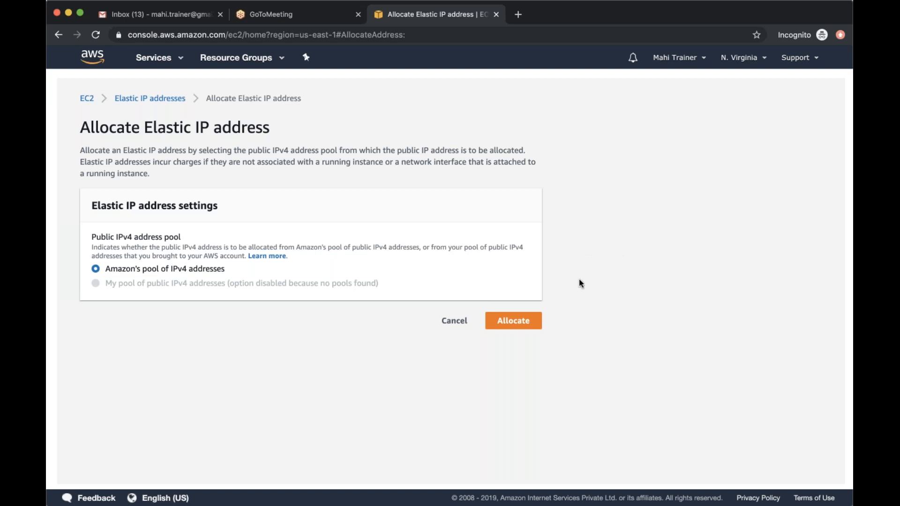
{"action": "left_click", "coordinate": [517, 324]}
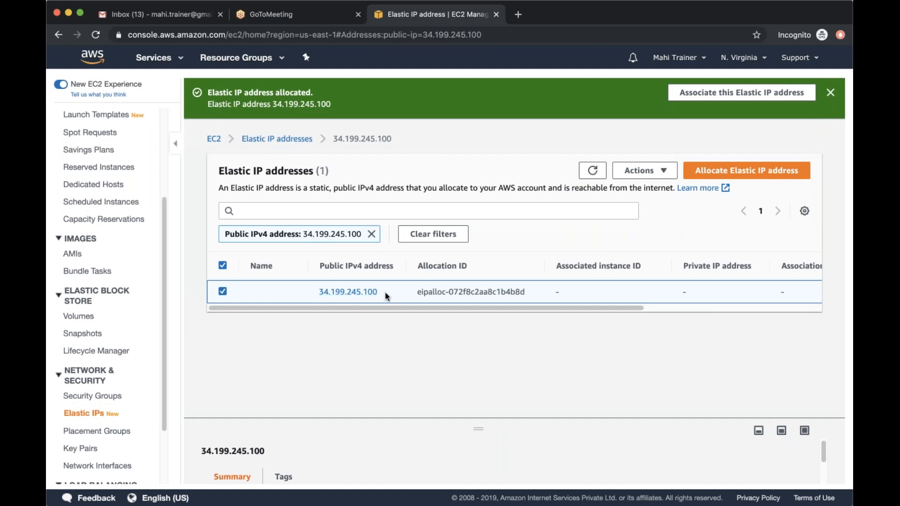
Remove the public IPv4 address filter from the Elastic IP list and examine the new address's row
{"action": "left_click", "coordinate": [371, 233]}
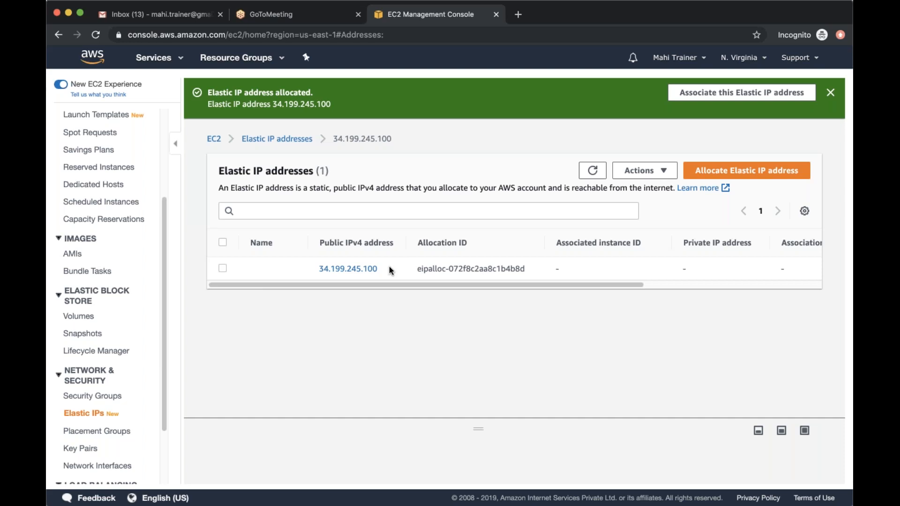
{"action": "left_click_drag", "start_coordinate": [615, 284], "coordinate": [529, 286]}
{"action": "left_click_drag", "start_coordinate": [606, 283], "coordinate": [522, 285]}
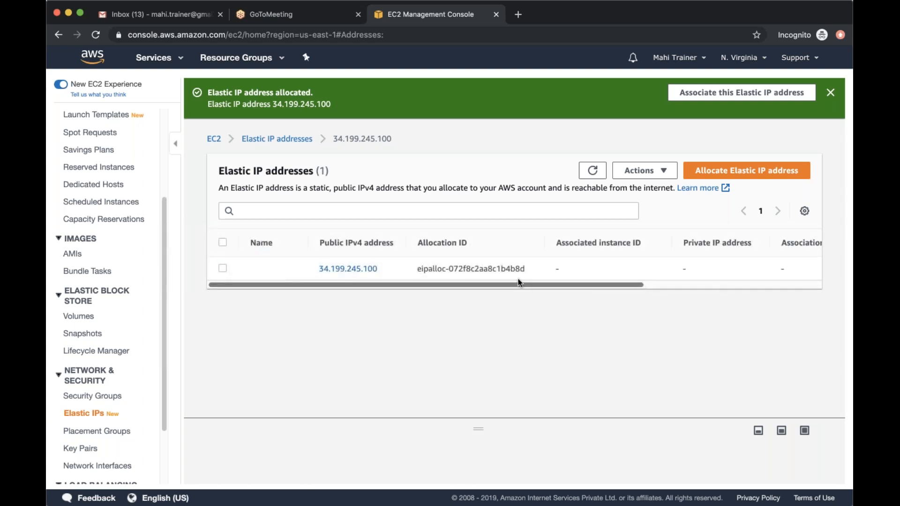
Select Elastic IP 34.199.245.100 and open its association form
{"action": "left_click", "coordinate": [222, 268]}
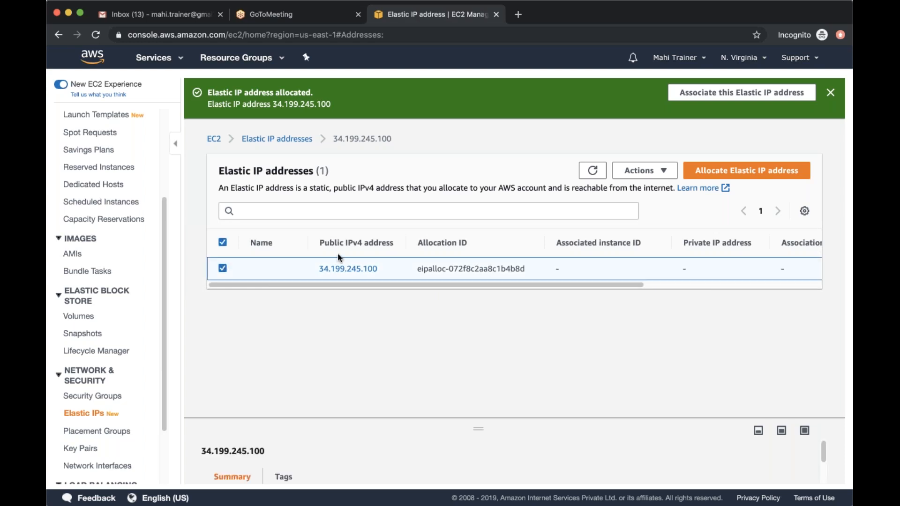
{"action": "left_click", "coordinate": [660, 172]}
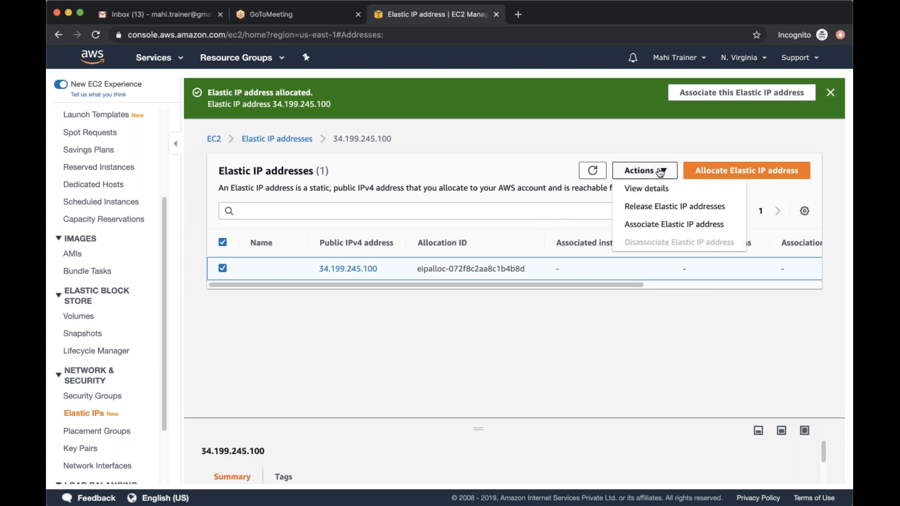
{"action": "left_click", "coordinate": [674, 225]}
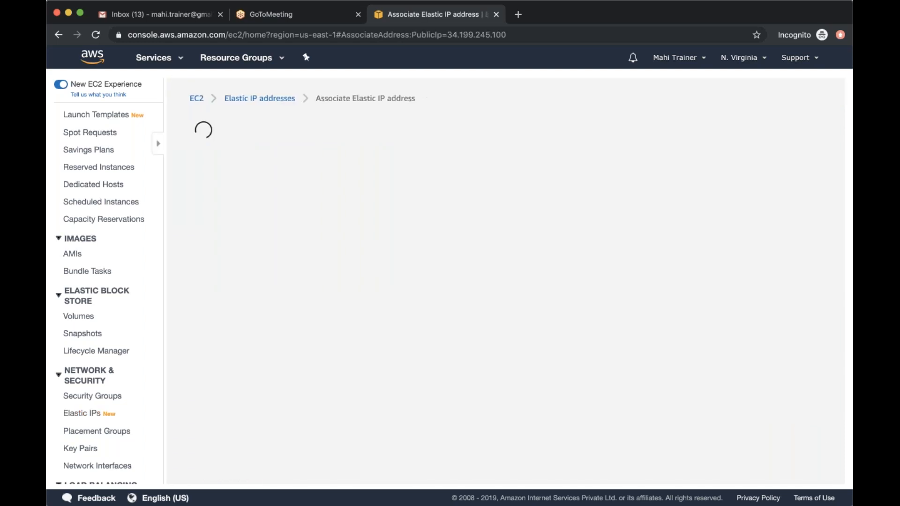
Try to associate the Elastic IP with the running Linux instance using private IP address 172.31.91.61
{"action": "left_click", "coordinate": [222, 332]}
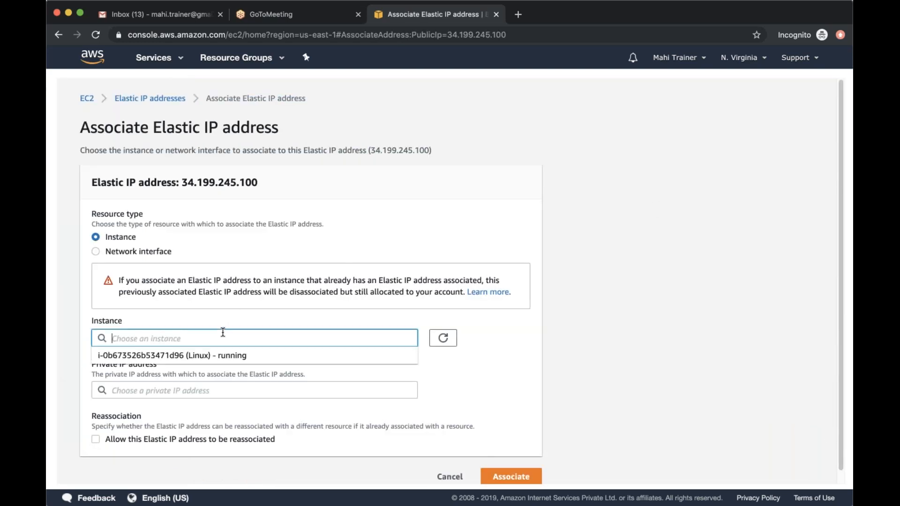
{"action": "left_click", "coordinate": [216, 355]}
{"action": "left_click", "coordinate": [181, 391]}
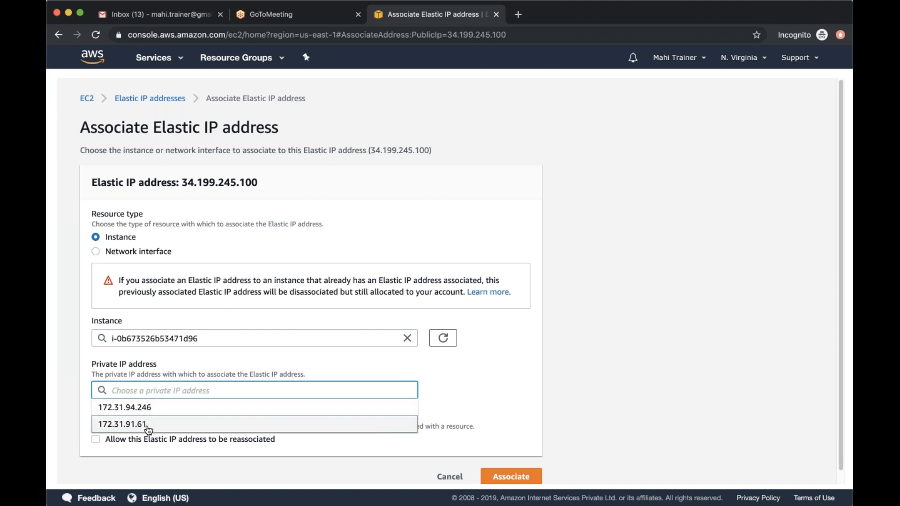
{"action": "left_click", "coordinate": [148, 429]}
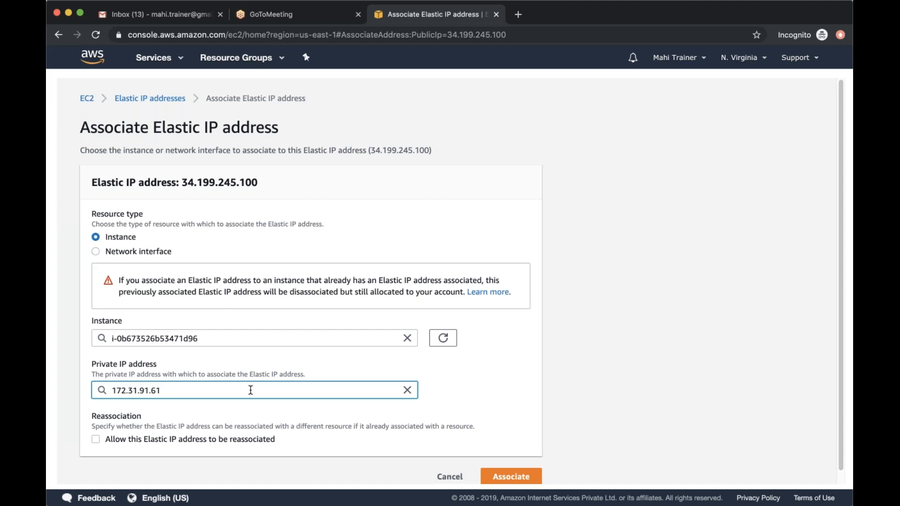
{"action": "scroll", "coordinate": [414, 383], "scroll_direction": "down", "scroll_amount": 1}
{"action": "left_click", "coordinate": [510, 464]}
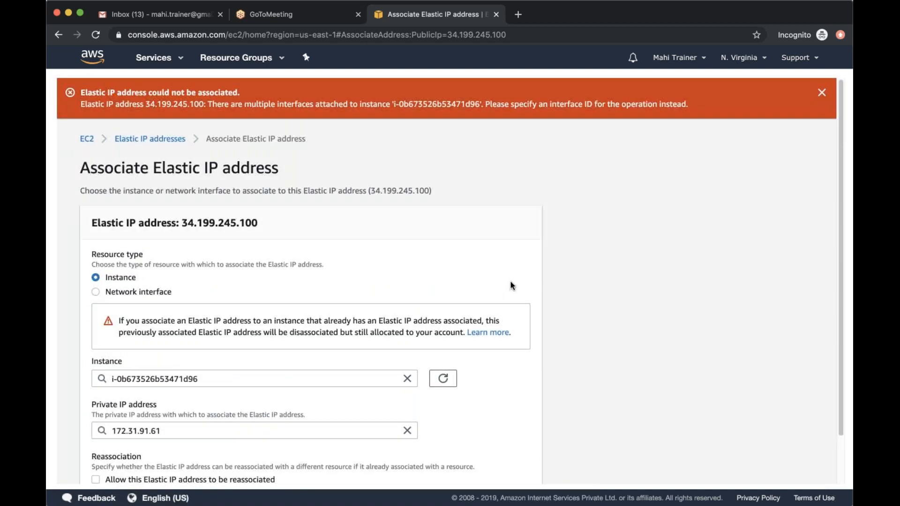
{"action": "scroll", "coordinate": [361, 313], "scroll_direction": "down", "scroll_amount": 2}
{"action": "scroll", "coordinate": [362, 313], "scroll_direction": "up", "scroll_amount": 1}
{"action": "scroll", "coordinate": [362, 313], "scroll_direction": "up", "scroll_amount": 1}
Set the association's resource type to Network interface and check the available network interfaces
{"action": "left_click", "coordinate": [96, 292]}
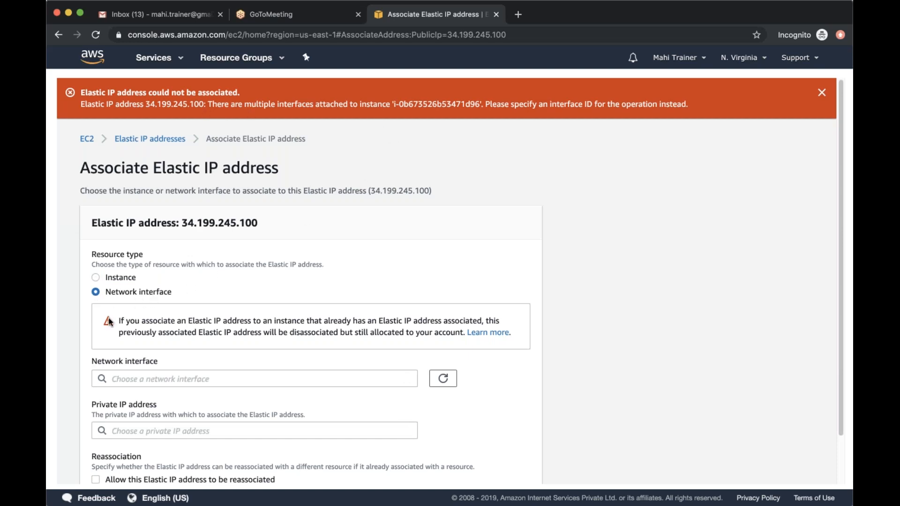
{"action": "scroll", "coordinate": [176, 323], "scroll_direction": "down", "scroll_amount": 2}
{"action": "left_click", "coordinate": [177, 324]}
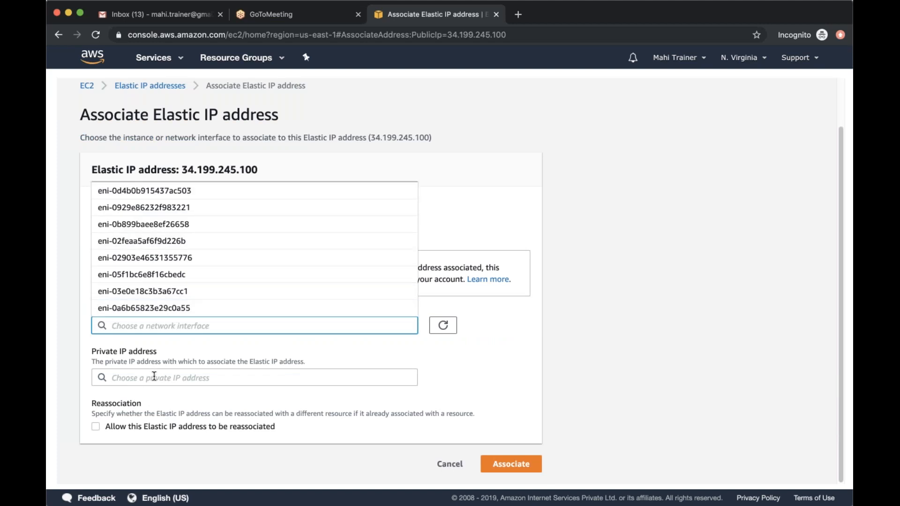
{"action": "left_click", "coordinate": [459, 228]}
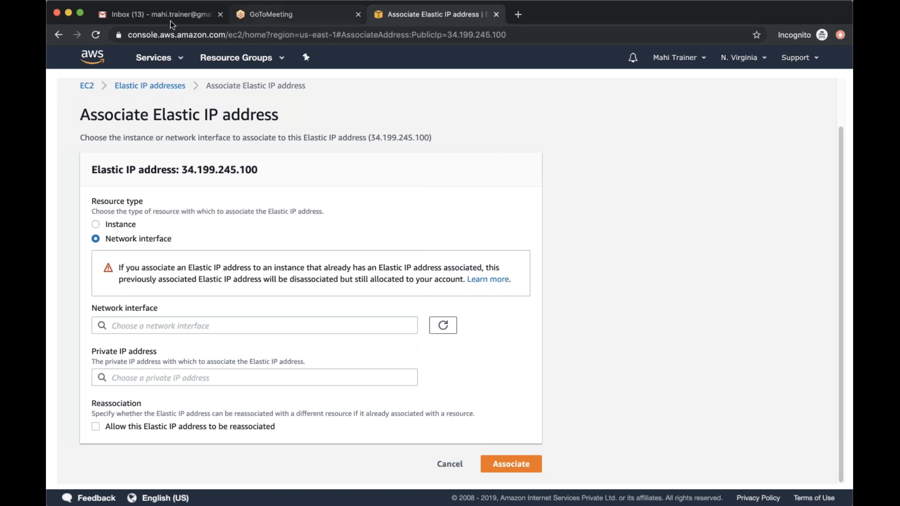
Duplicate the association page, open the network interfaces list in one copy, and look up the Backup Network interface's ID
{"action": "left_click", "coordinate": [465, 57]}
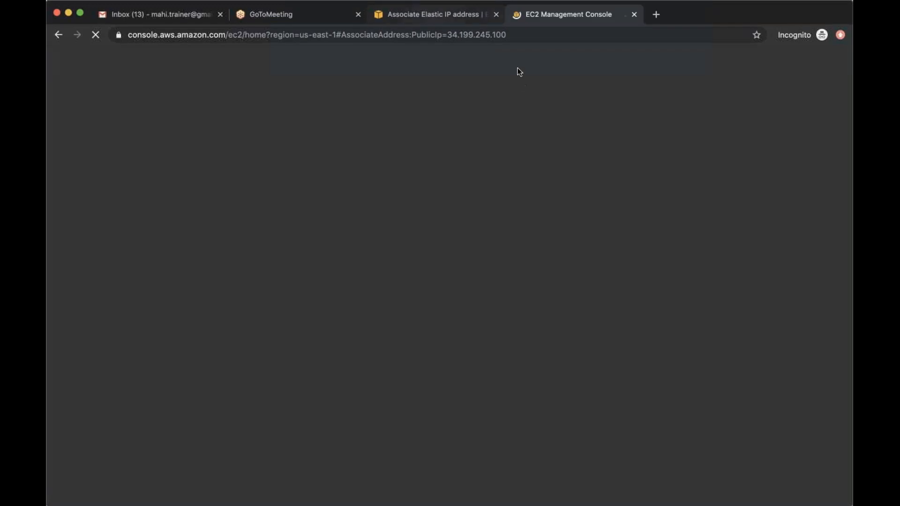
{"action": "left_click", "coordinate": [379, 18]}
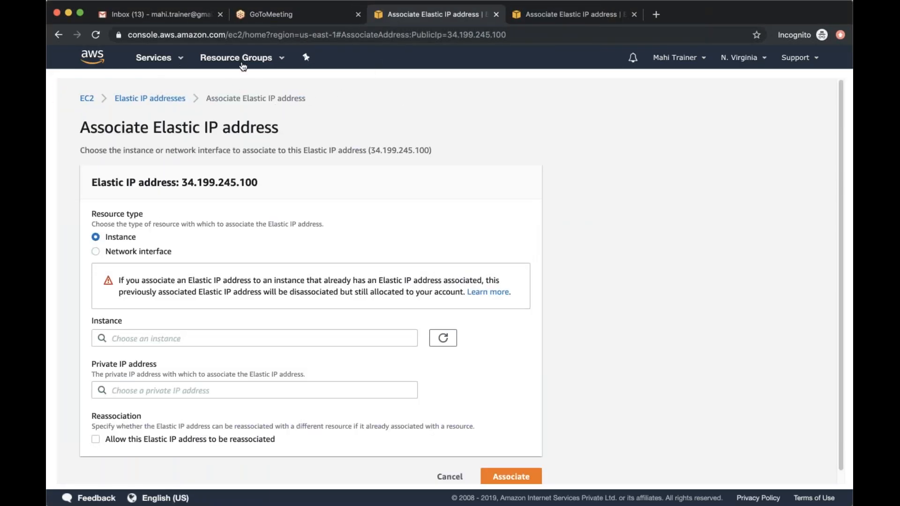
{"action": "left_click", "coordinate": [86, 98]}
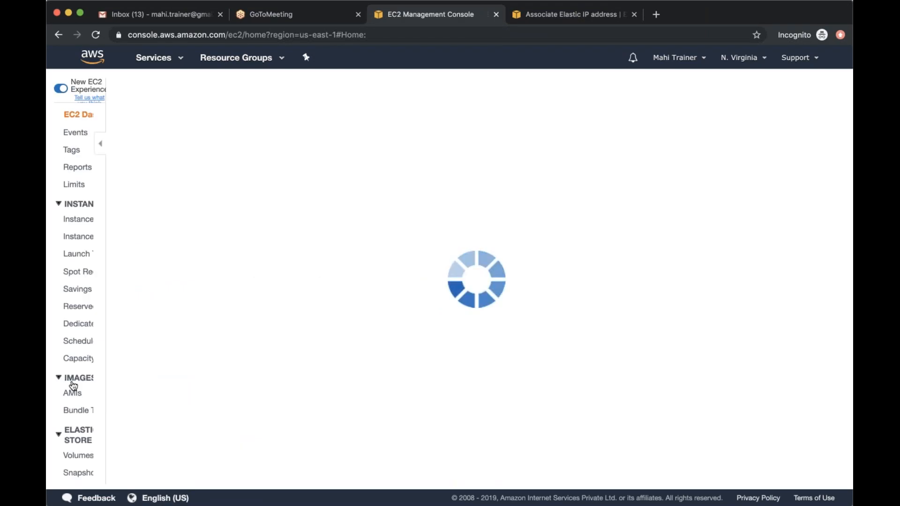
{"action": "scroll", "coordinate": [98, 388], "scroll_direction": "down", "scroll_amount": 5}
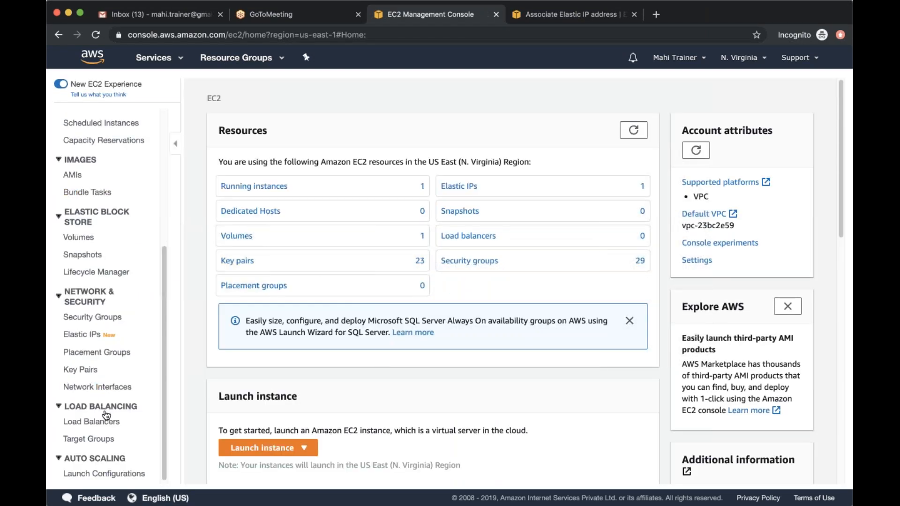
{"action": "scroll", "coordinate": [94, 328], "scroll_direction": "down", "scroll_amount": 1}
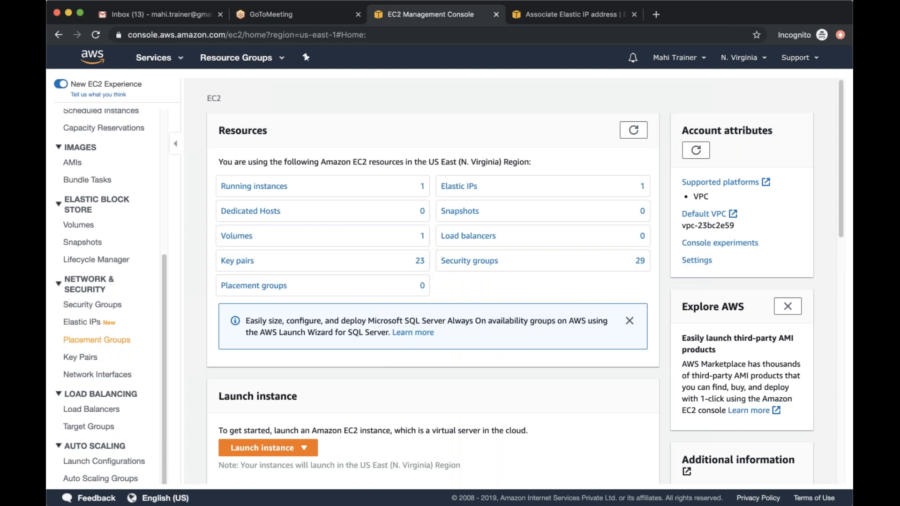
{"action": "left_click", "coordinate": [101, 374]}
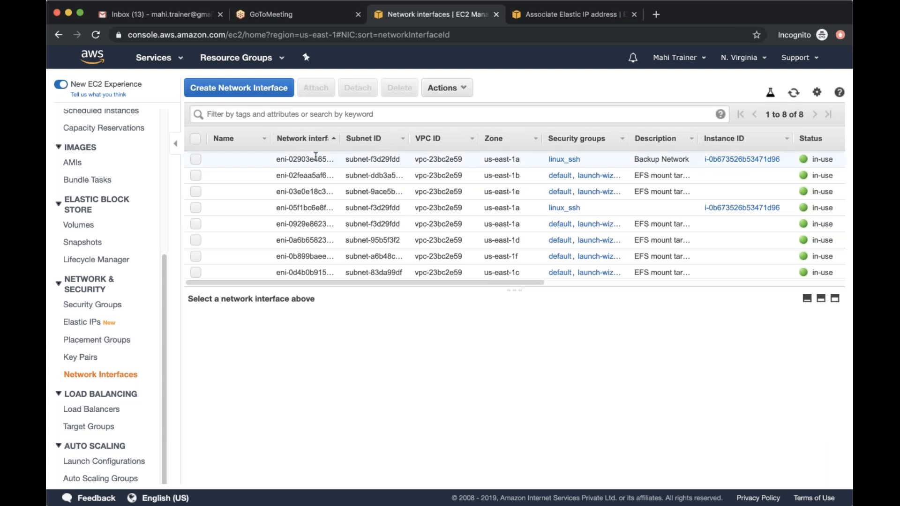
{"action": "left_click", "coordinate": [196, 159]}
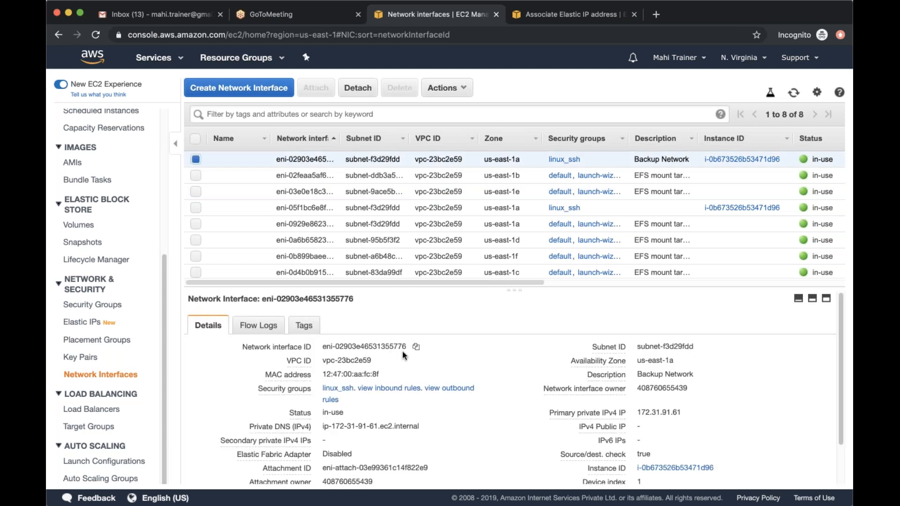
{"action": "left_click", "coordinate": [536, 19]}
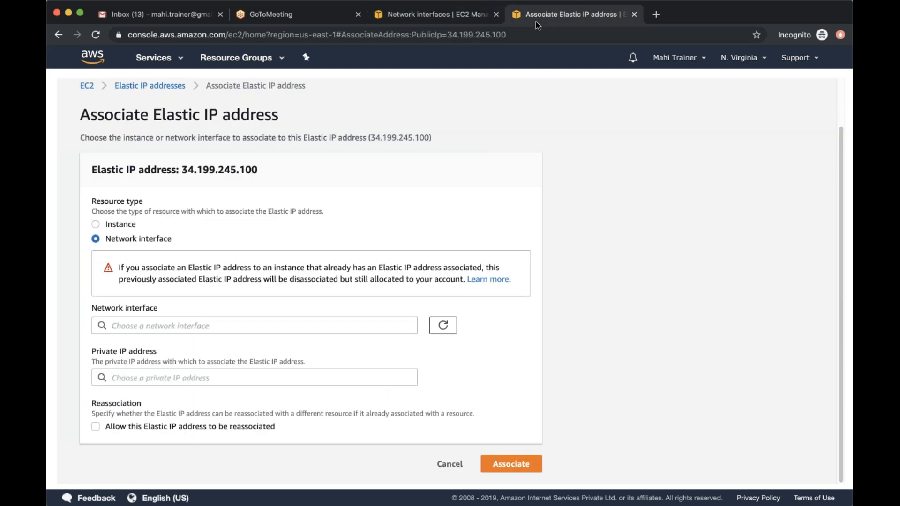
{"action": "left_click", "coordinate": [314, 325]}
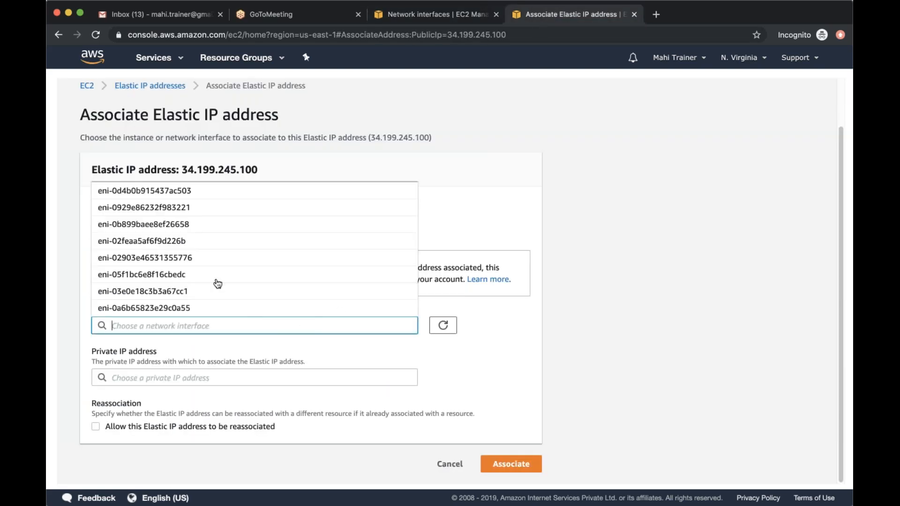
{"action": "left_click", "coordinate": [212, 258]}
{"action": "left_click", "coordinate": [204, 377]}
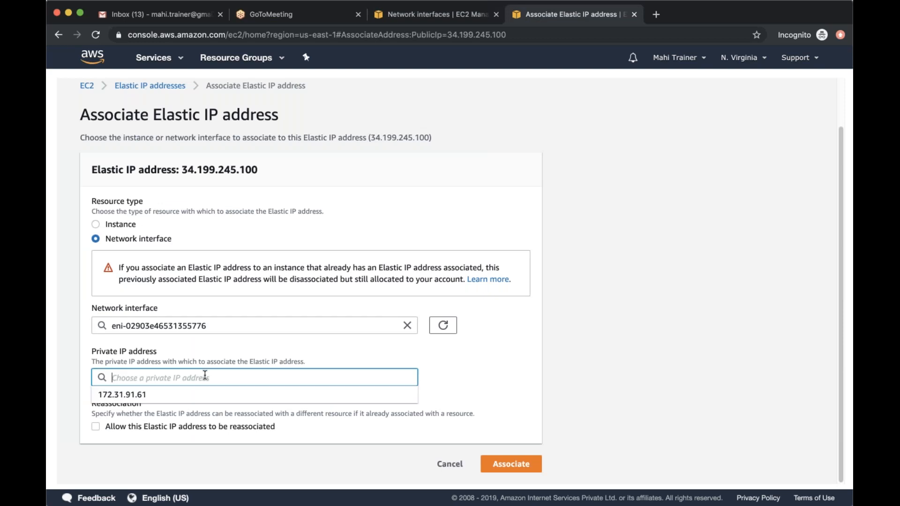
{"action": "left_click", "coordinate": [181, 394]}
{"action": "left_click", "coordinate": [515, 465]}
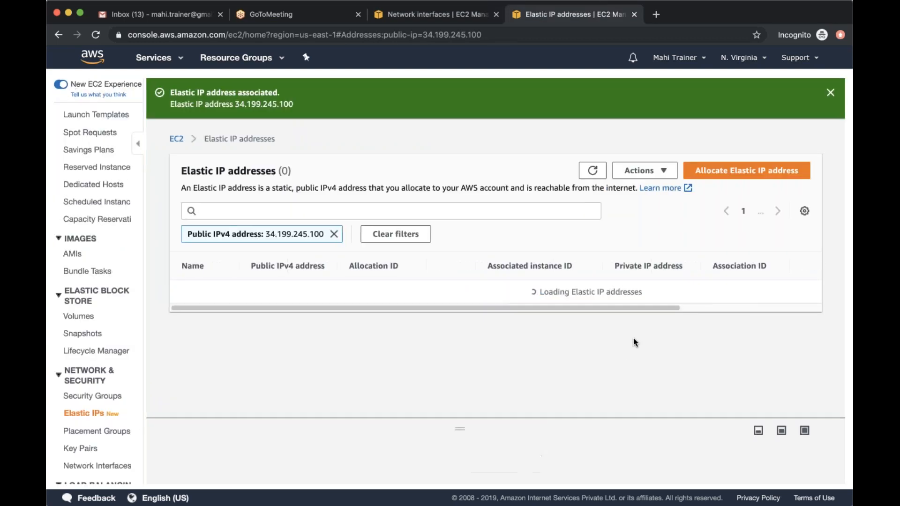
Check the Elastic IP's association details and examine the Linux instance's description in the refreshed instances list
{"action": "scroll", "coordinate": [663, 311], "scroll_direction": "right", "scroll_amount": 2}
{"action": "left_click_drag", "start_coordinate": [661, 310], "coordinate": [405, 314]}
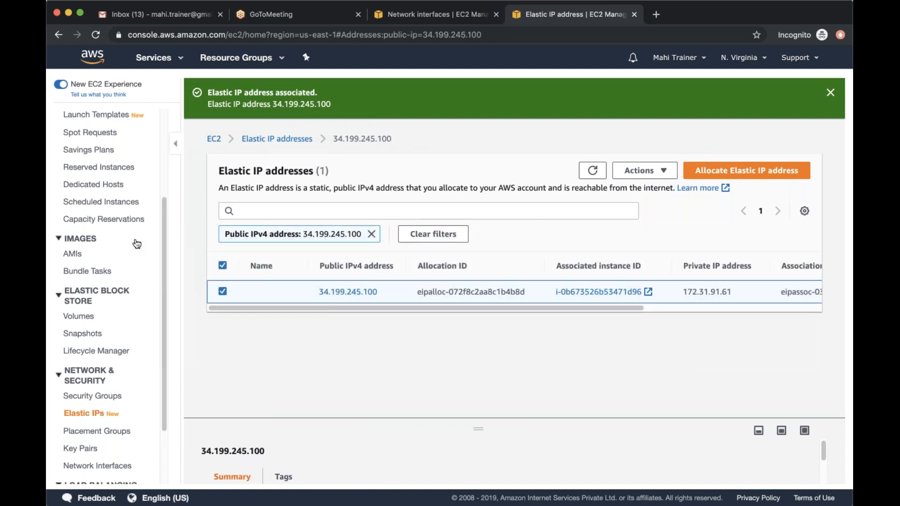
{"action": "scroll", "coordinate": [137, 243], "scroll_direction": "up", "scroll_amount": 5}
{"action": "left_click", "coordinate": [81, 185]}
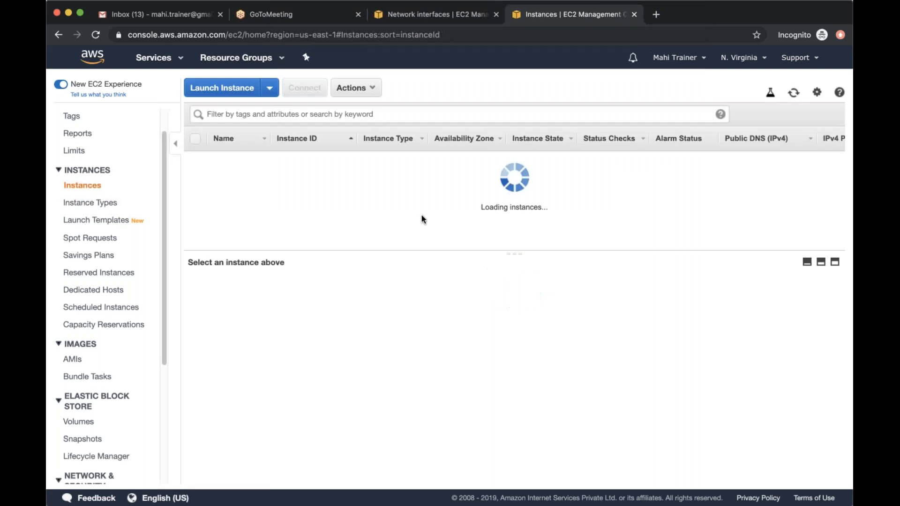
{"action": "left_click", "coordinate": [793, 93]}
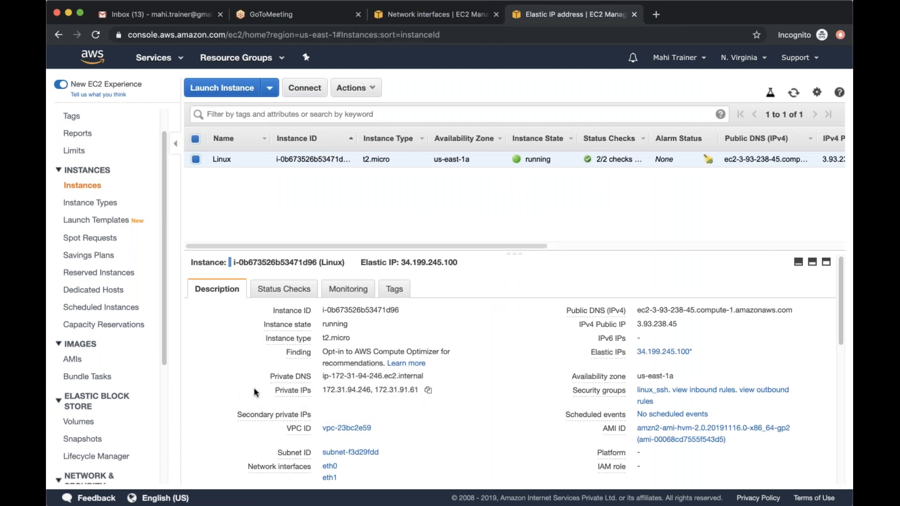
{"action": "scroll", "coordinate": [254, 387], "scroll_direction": "down", "scroll_amount": 5}
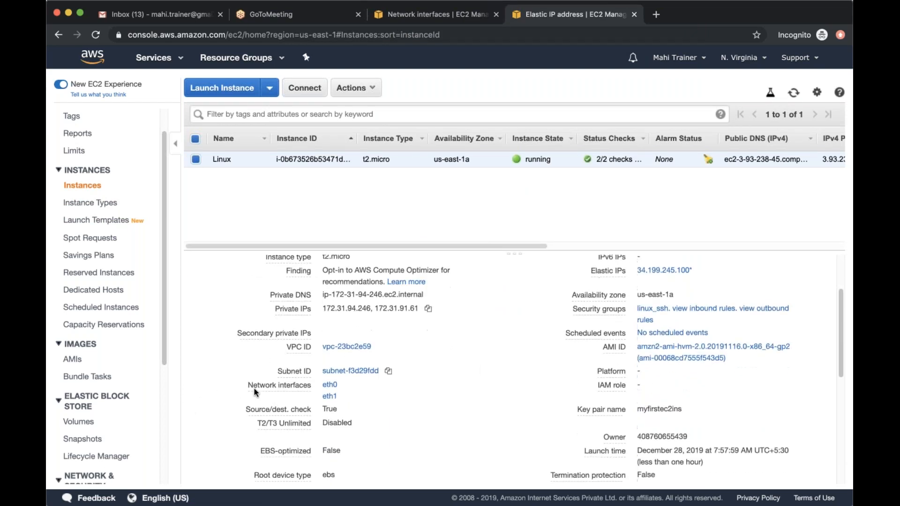
Compare the Linux instance's IPv4 public IP with its Elastic IP and review the rest of its description
{"action": "scroll", "coordinate": [254, 387], "scroll_direction": "up", "scroll_amount": 5}
{"action": "mouse_move", "coordinate": [629, 364]}
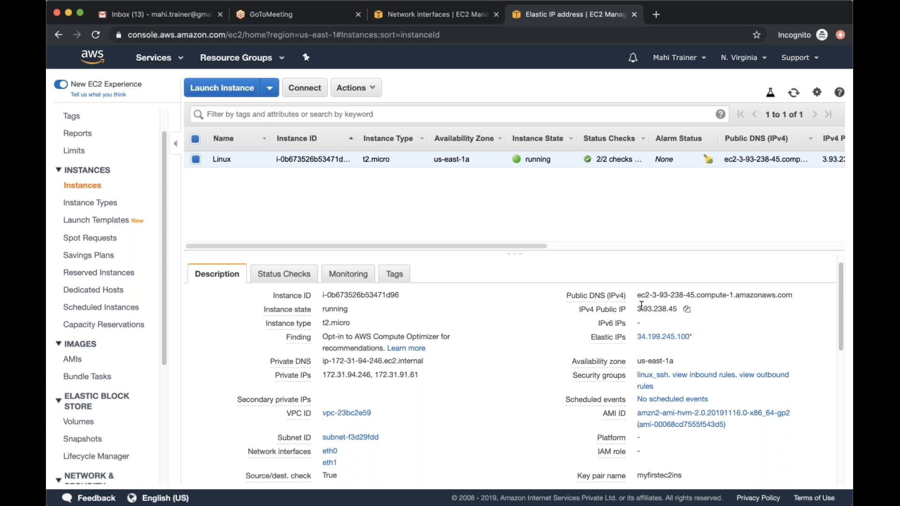
{"action": "left_click_drag", "start_coordinate": [636, 310], "coordinate": [638, 341]}
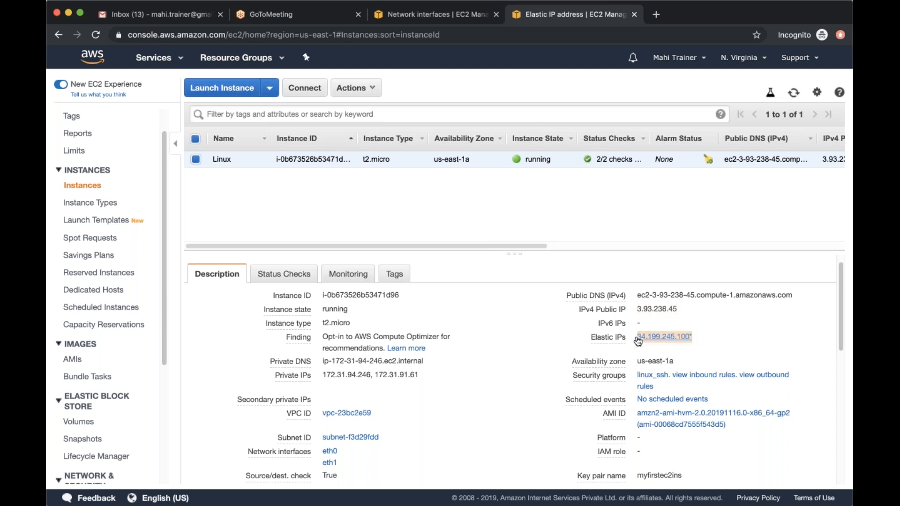
{"action": "left_click_drag", "start_coordinate": [638, 309], "coordinate": [677, 310]}
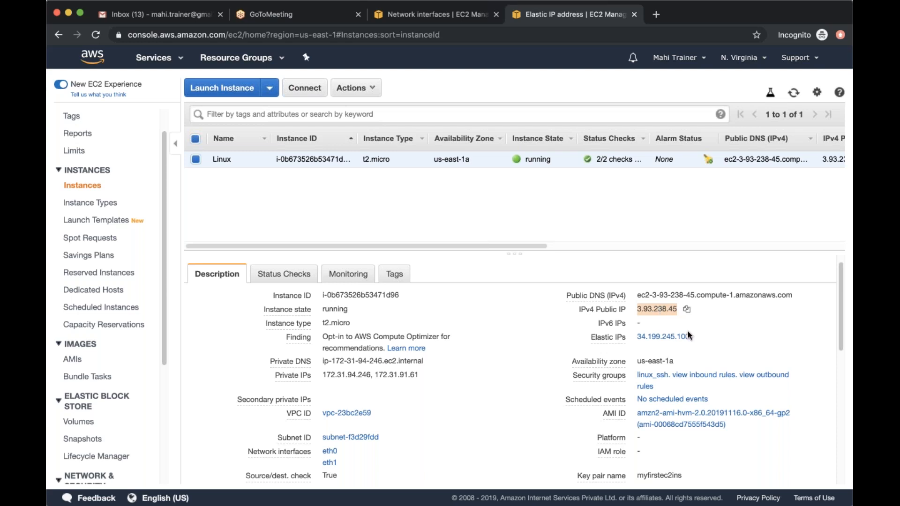
{"action": "left_click_drag", "start_coordinate": [697, 336], "coordinate": [638, 339]}
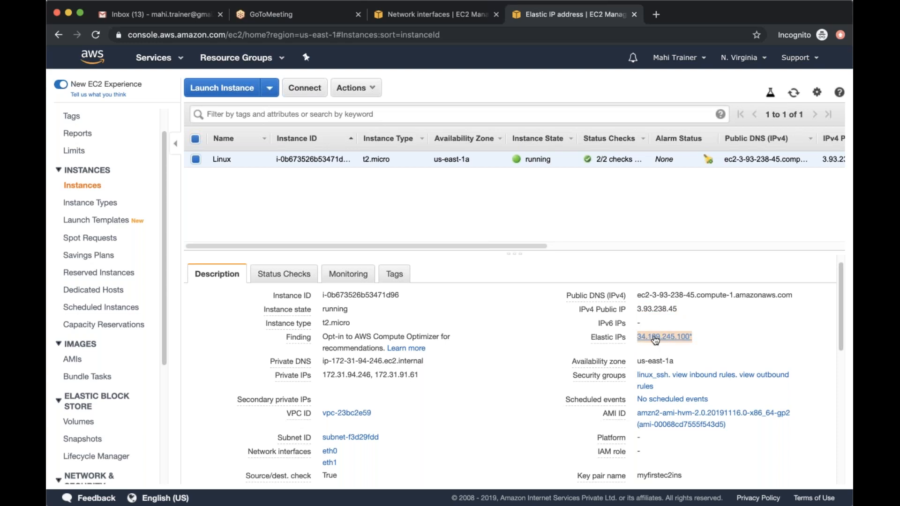
{"action": "left_click", "coordinate": [497, 210]}
{"action": "scroll", "coordinate": [499, 402], "scroll_direction": "down", "scroll_amount": 3}
{"action": "scroll", "coordinate": [498, 400], "scroll_direction": "down", "scroll_amount": 5}
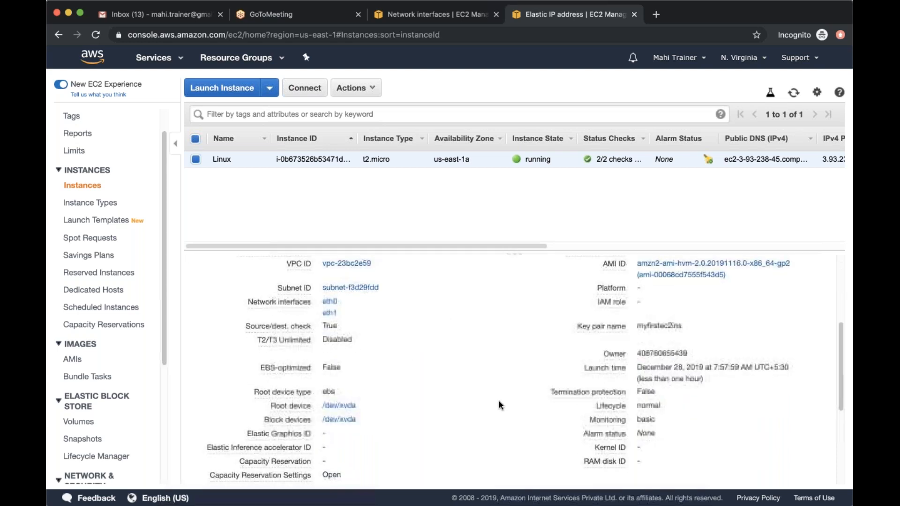
{"action": "scroll", "coordinate": [498, 400], "scroll_direction": "up", "scroll_amount": 8}
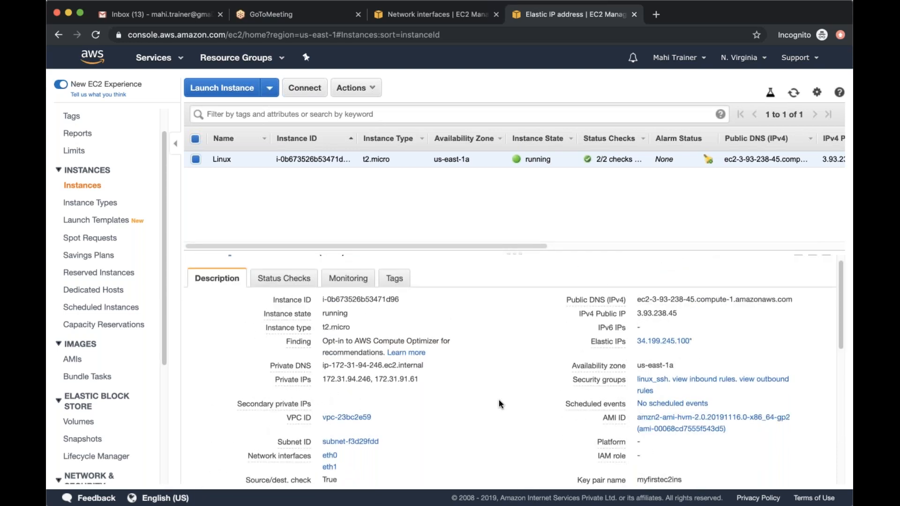
{"action": "scroll", "coordinate": [499, 398], "scroll_direction": "up", "scroll_amount": 1}
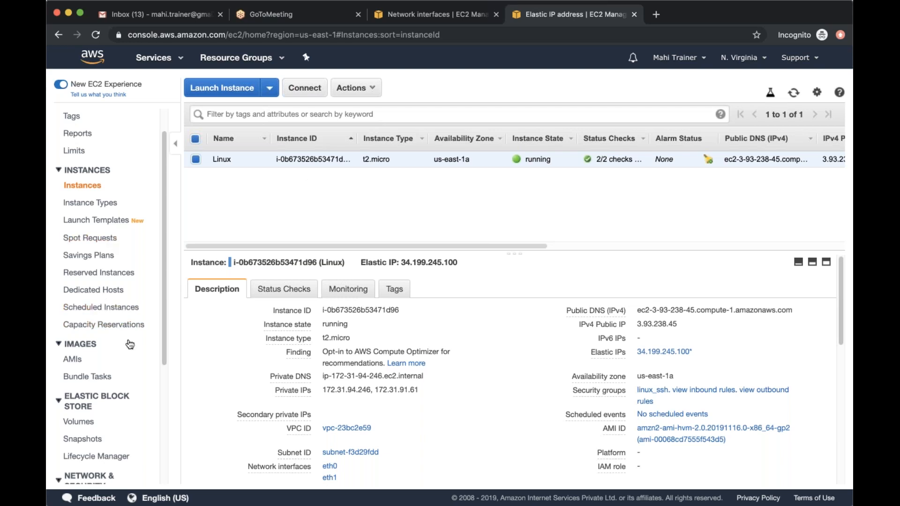
Open the list of key pairs under Network & Security and look through all of its entries
{"action": "scroll", "coordinate": [130, 344], "scroll_direction": "down", "scroll_amount": 3}
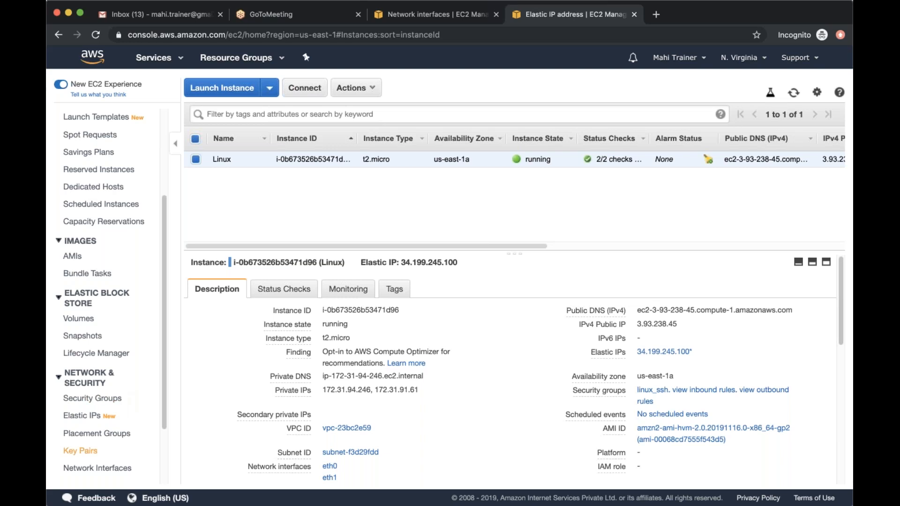
{"action": "left_click", "coordinate": [82, 450]}
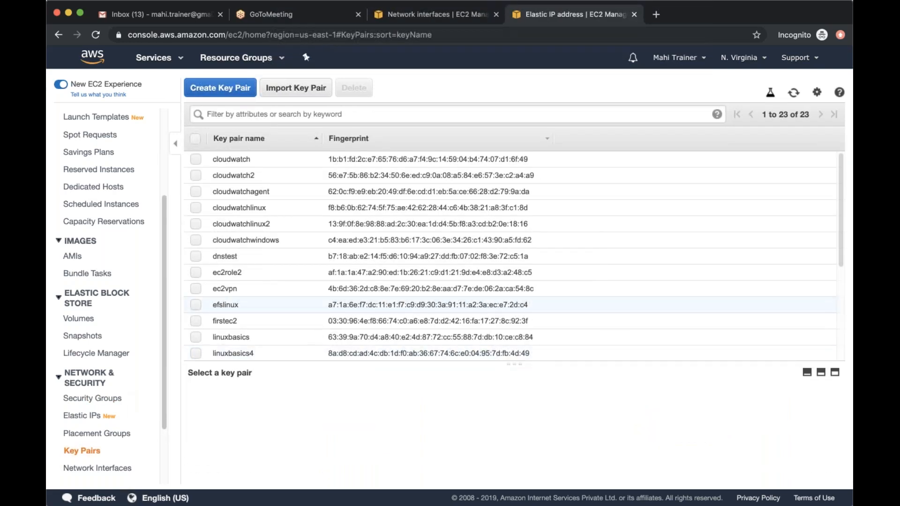
{"action": "scroll", "coordinate": [511, 255], "scroll_direction": "down", "scroll_amount": 5}
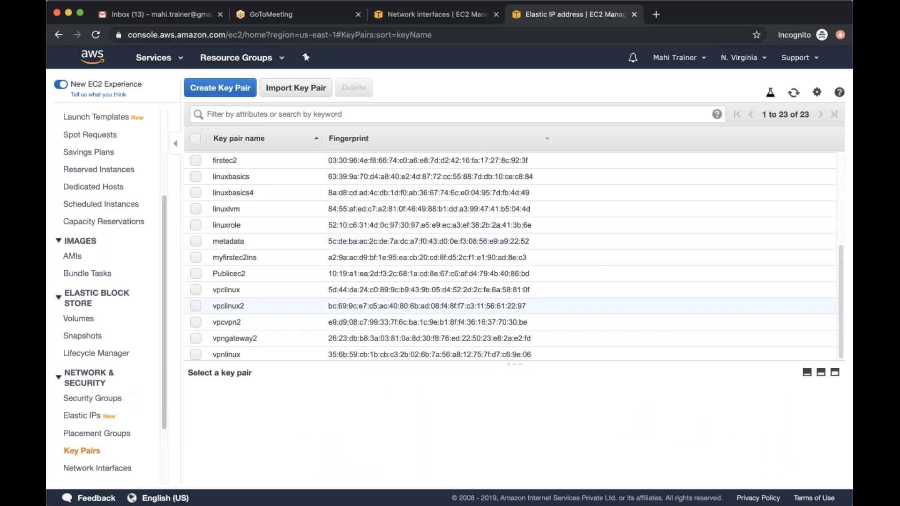
{"action": "scroll", "coordinate": [511, 255], "scroll_direction": "up", "scroll_amount": 5}
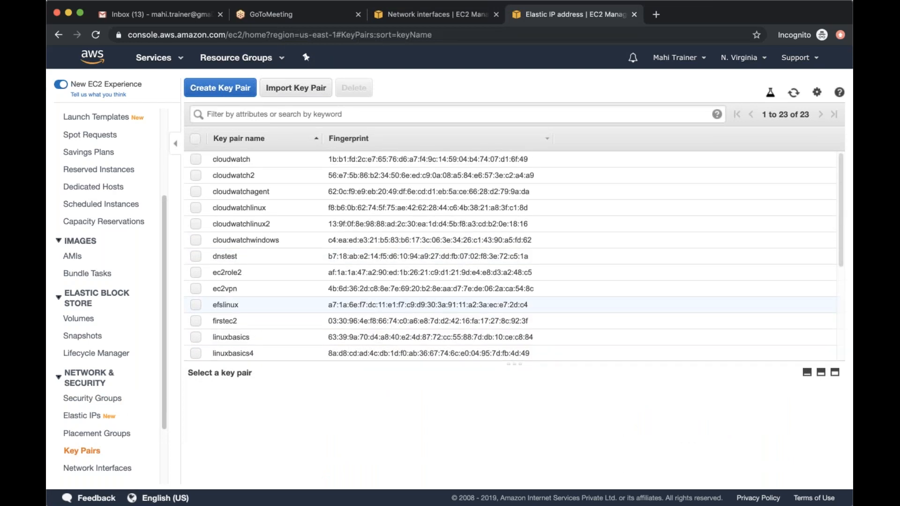
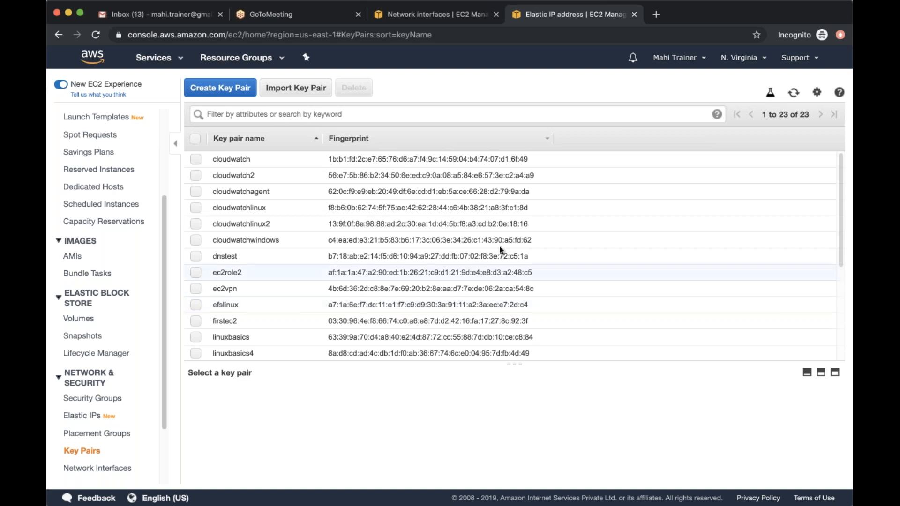
Look through the key pairs list and check the details of the myfirstec2ins key pair, leaving it unselected
{"action": "scroll", "coordinate": [165, 251], "scroll_direction": "down", "scroll_amount": 1}
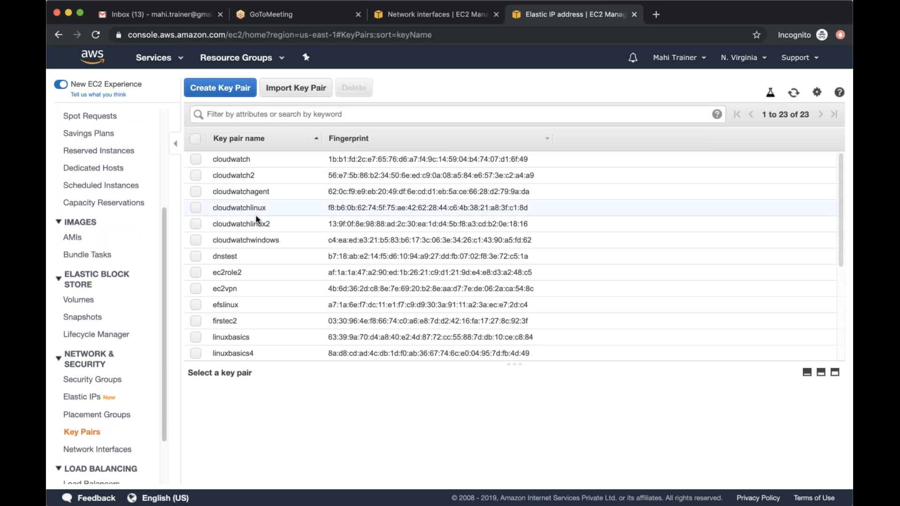
{"action": "scroll", "coordinate": [229, 239], "scroll_direction": "down", "scroll_amount": 5}
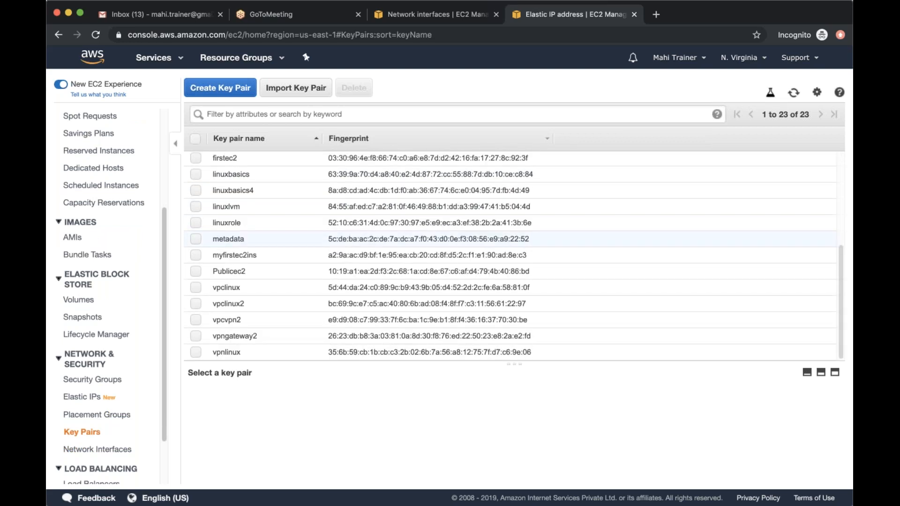
{"action": "scroll", "coordinate": [269, 239], "scroll_direction": "up", "scroll_amount": 5}
{"action": "scroll", "coordinate": [270, 239], "scroll_direction": "down", "scroll_amount": 5}
{"action": "left_click", "coordinate": [196, 254]}
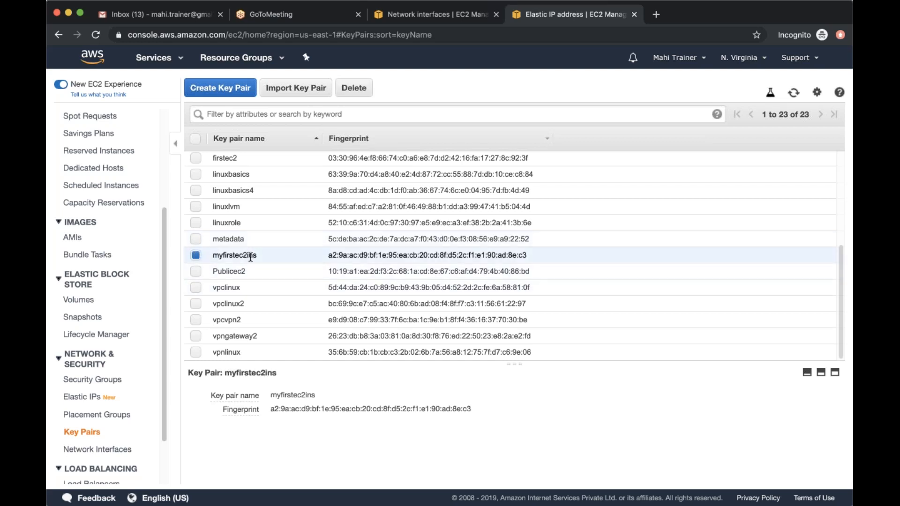
{"action": "left_click", "coordinate": [196, 256]}
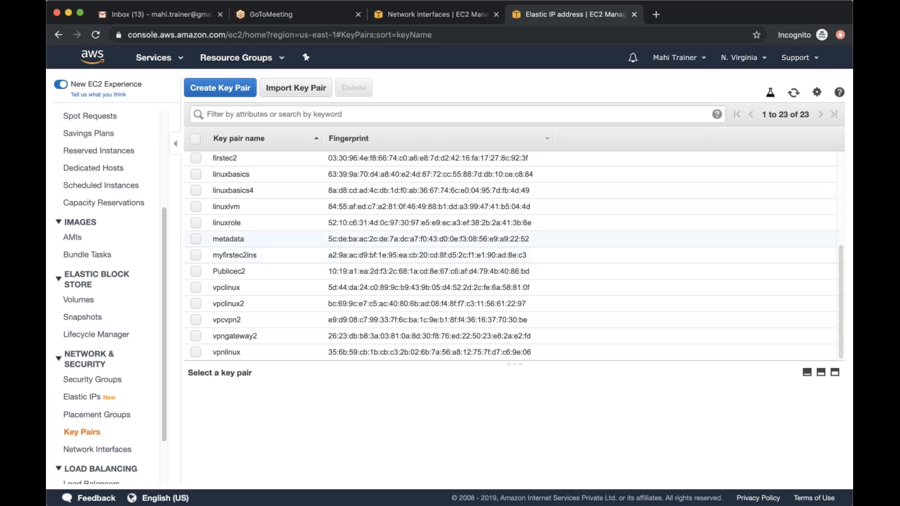
Check which resource attributes the key pairs list can be filtered by
{"action": "left_click", "coordinate": [311, 115]}
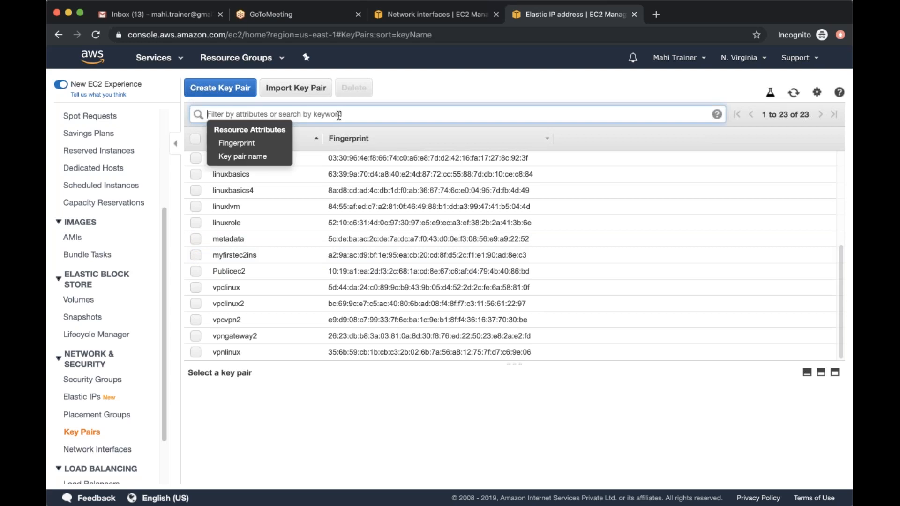
{"action": "left_click", "coordinate": [256, 113]}
{"action": "left_click", "coordinate": [259, 115]}
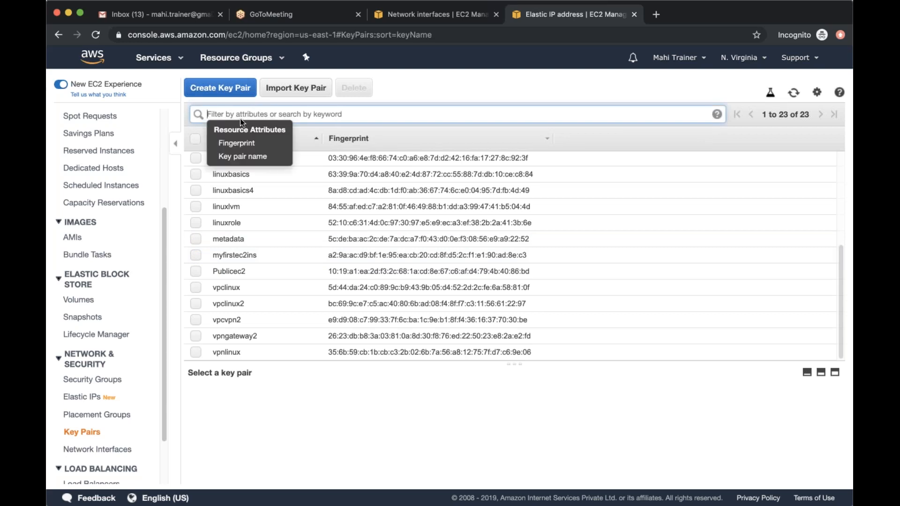
{"action": "left_click", "coordinate": [289, 112]}
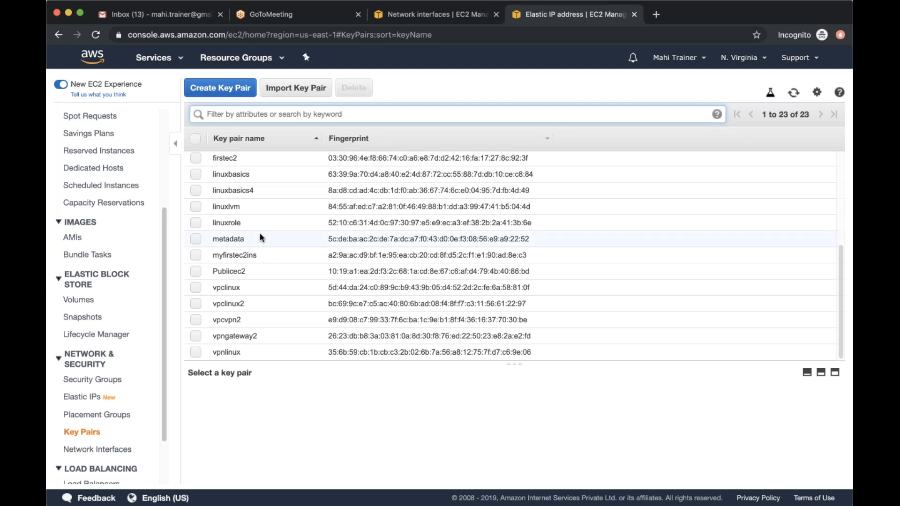
{"action": "scroll", "coordinate": [261, 236], "scroll_direction": "up", "scroll_amount": 4}
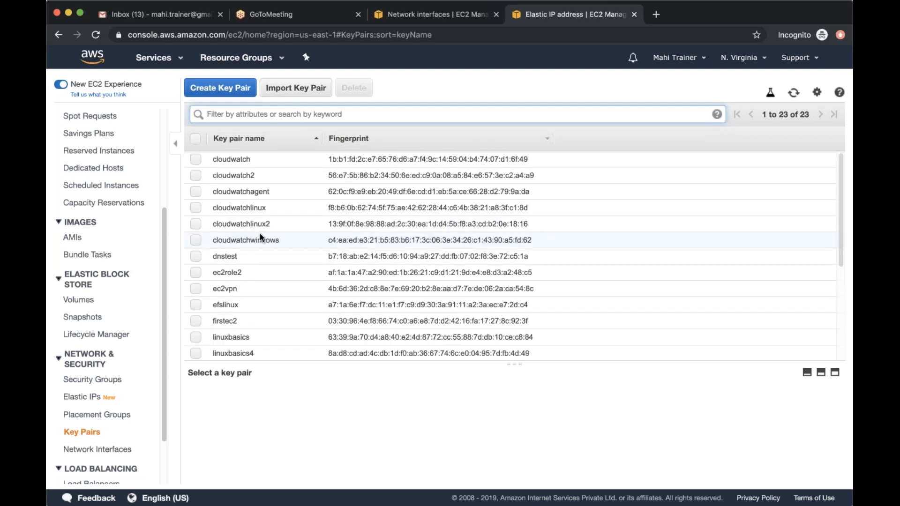
Return to the instances list and review the Linux instance's full description, including its key pair name
{"action": "scroll", "coordinate": [113, 232], "scroll_direction": "up", "scroll_amount": 2}
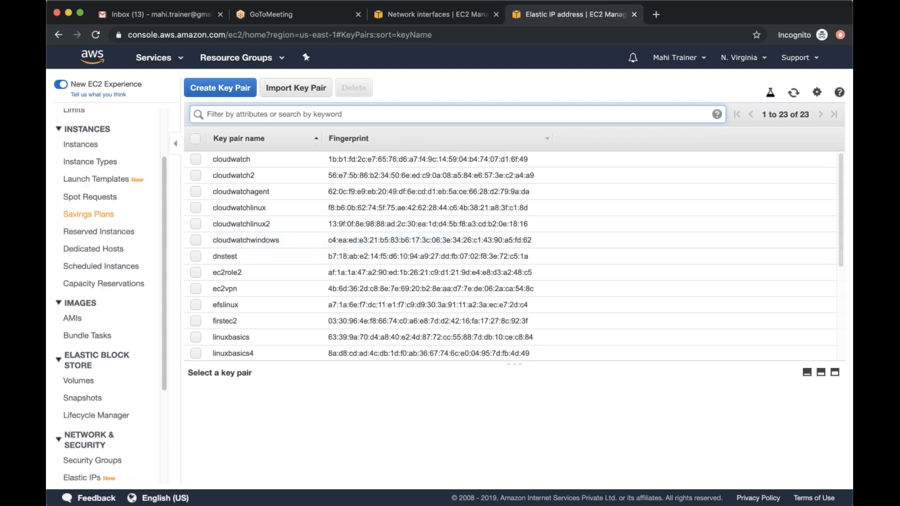
{"action": "scroll", "coordinate": [103, 234], "scroll_direction": "down", "scroll_amount": 5}
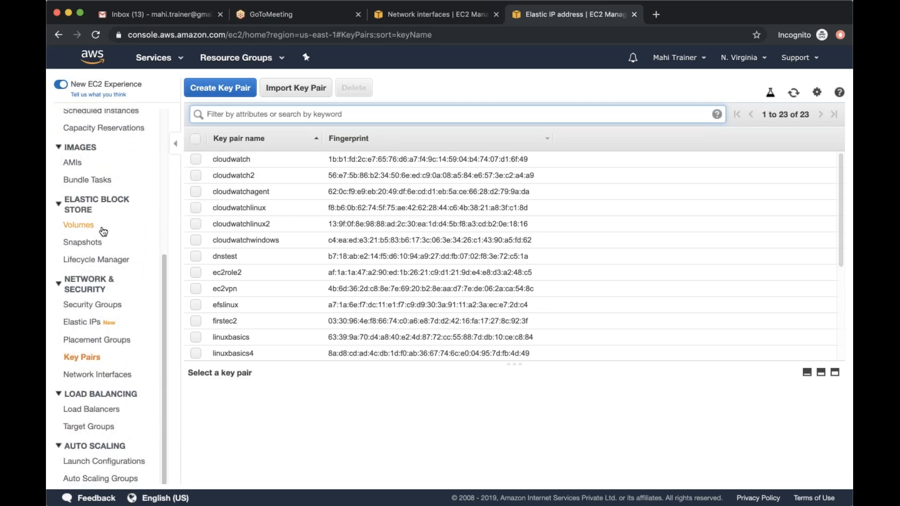
{"action": "scroll", "coordinate": [103, 231], "scroll_direction": "up", "scroll_amount": 5}
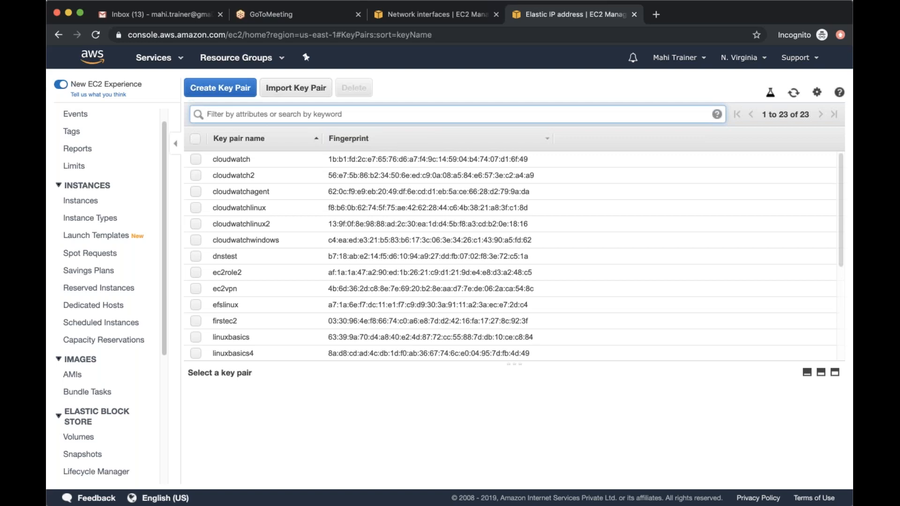
{"action": "left_click", "coordinate": [81, 201]}
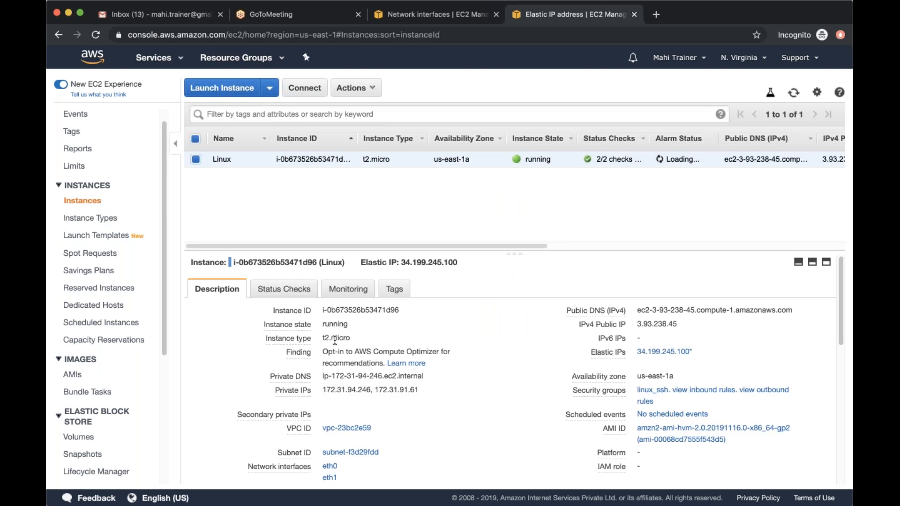
{"action": "scroll", "coordinate": [453, 341], "scroll_direction": "down", "scroll_amount": 5}
{"action": "scroll", "coordinate": [451, 340], "scroll_direction": "down", "scroll_amount": 3}
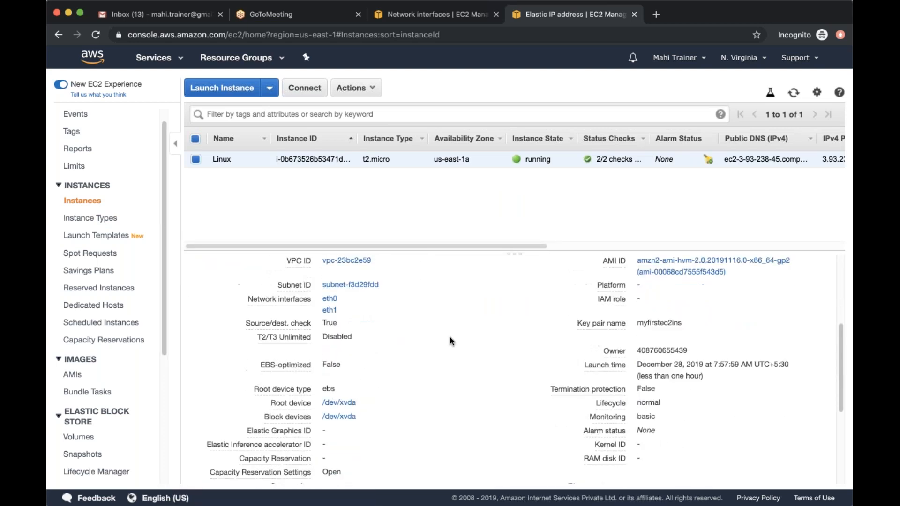
{"action": "scroll", "coordinate": [450, 341], "scroll_direction": "up", "scroll_amount": 4}
{"action": "scroll", "coordinate": [449, 341], "scroll_direction": "up", "scroll_amount": 1}
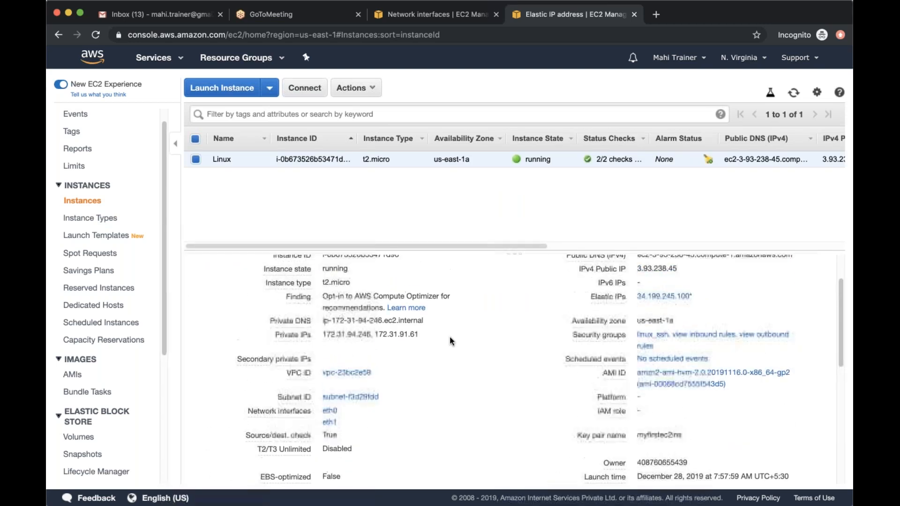
{"action": "scroll", "coordinate": [453, 341], "scroll_direction": "down", "scroll_amount": 10}
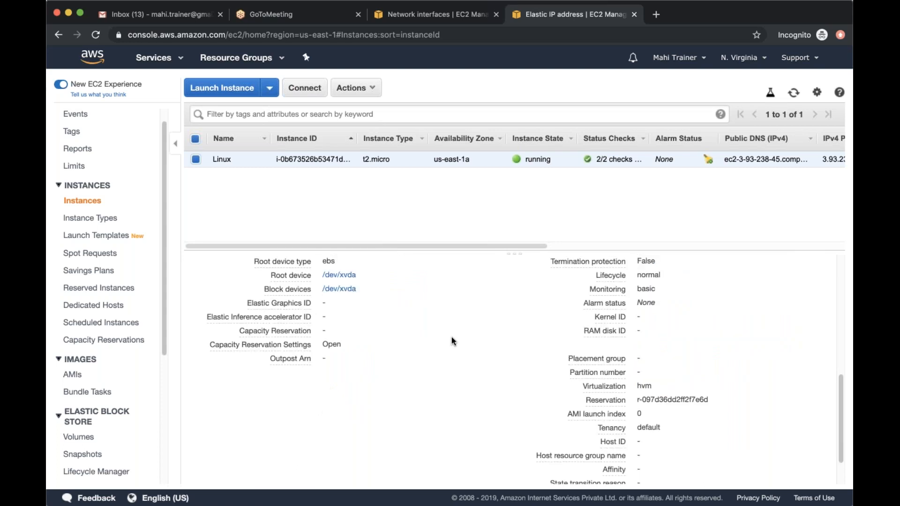
{"action": "scroll", "coordinate": [453, 340], "scroll_direction": "up", "scroll_amount": 10}
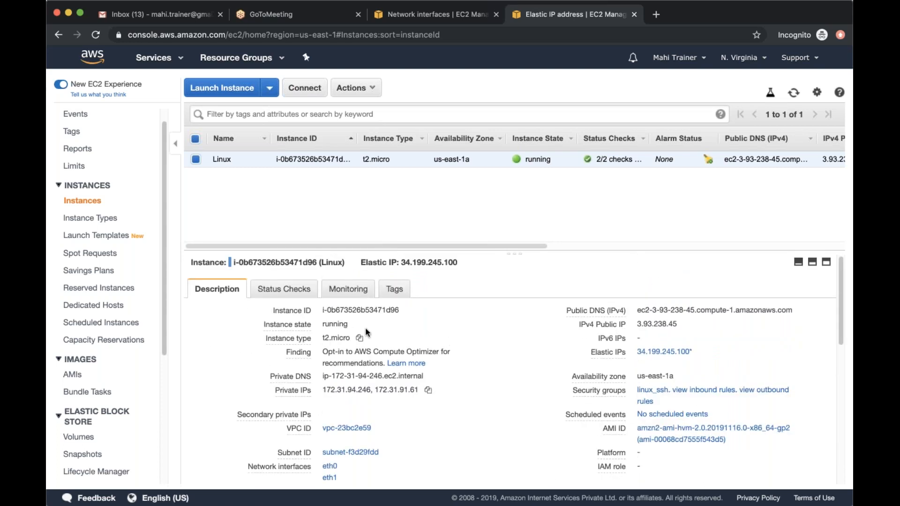
Open the Linux instance's monitoring data and look through the monitoring level and all CloudWatch metric graphs
{"action": "left_click", "coordinate": [360, 292]}
{"action": "scroll", "coordinate": [466, 392], "scroll_direction": "down", "scroll_amount": 1}
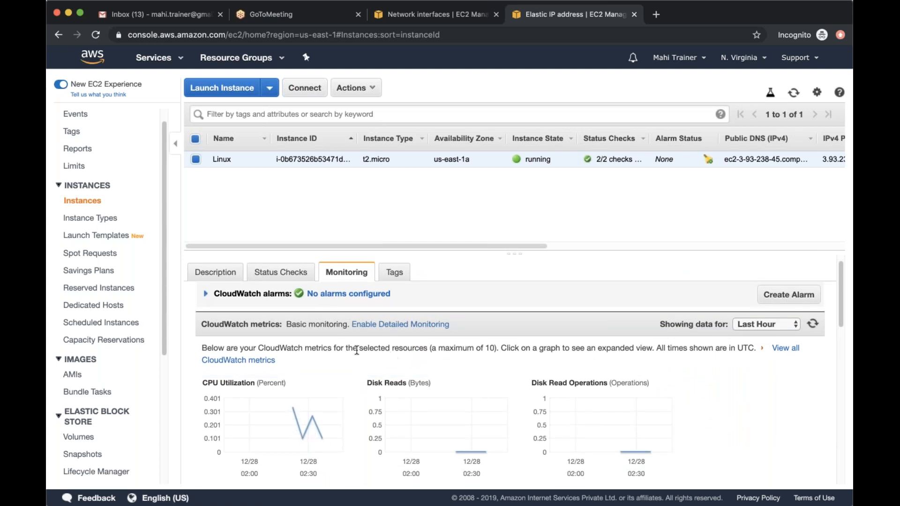
{"action": "left_click_drag", "start_coordinate": [286, 324], "coordinate": [347, 324]}
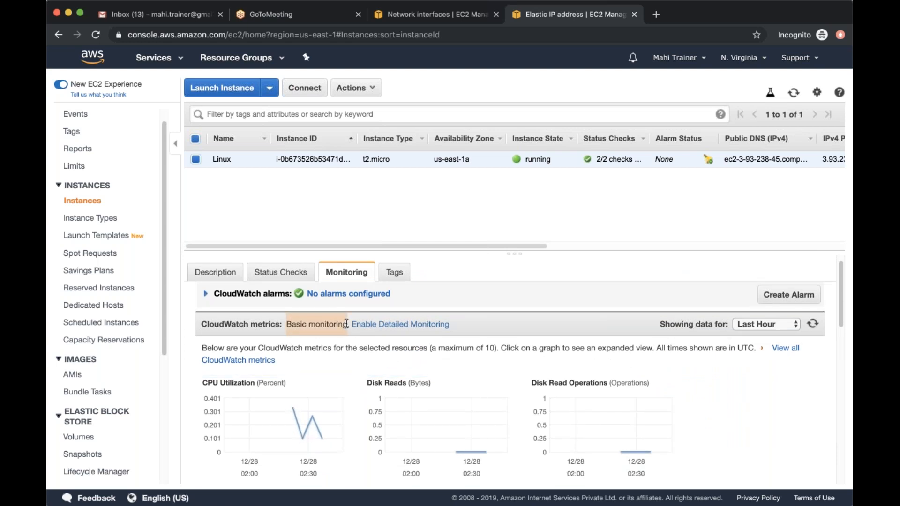
{"action": "left_click", "coordinate": [446, 358]}
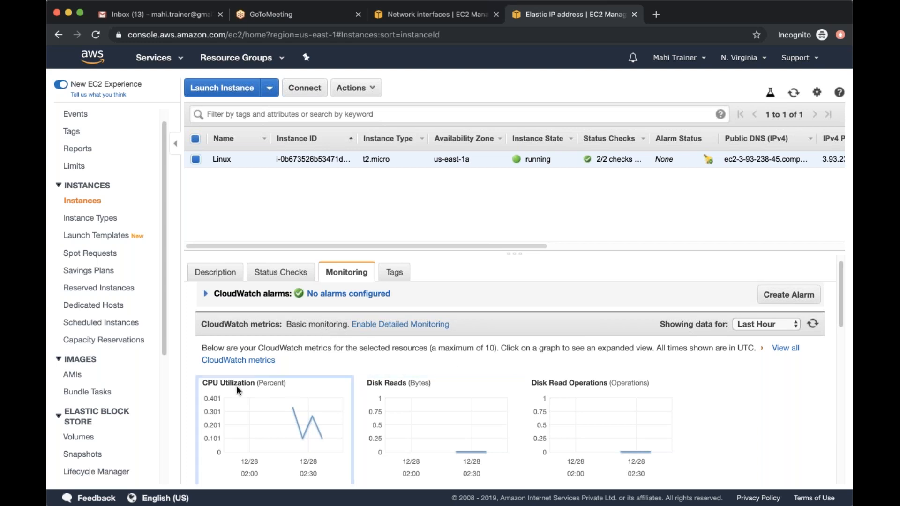
{"action": "scroll", "coordinate": [531, 392], "scroll_direction": "down", "scroll_amount": 5}
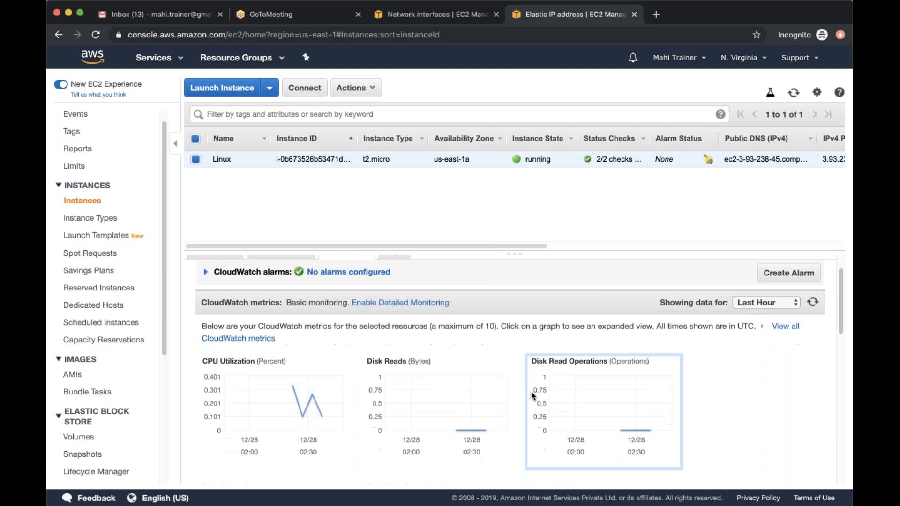
{"action": "scroll", "coordinate": [421, 328], "scroll_direction": "up", "scroll_amount": 3}
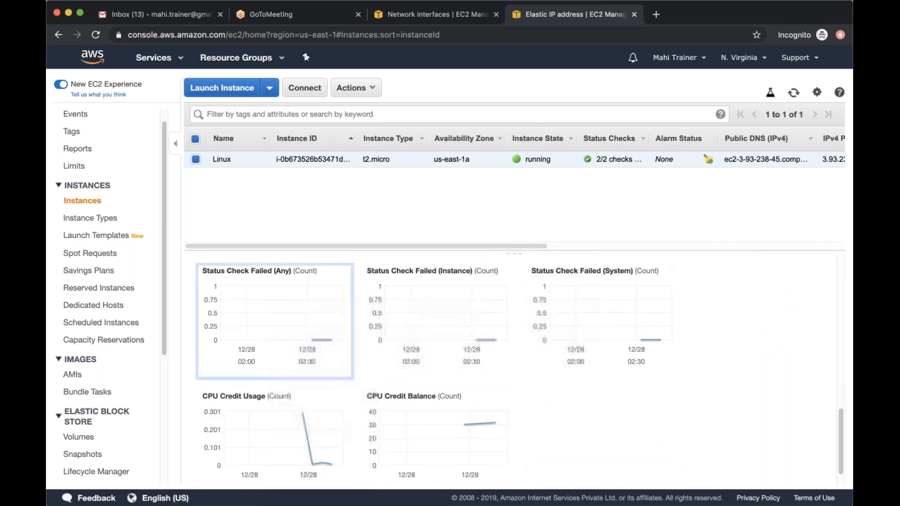
{"action": "scroll", "coordinate": [516, 328], "scroll_direction": "up", "scroll_amount": 3}
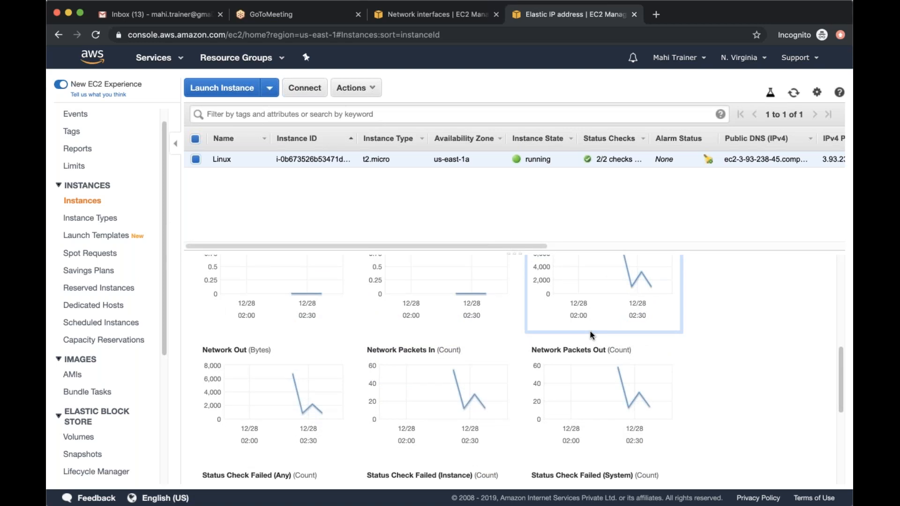
{"action": "scroll", "coordinate": [592, 334], "scroll_direction": "up", "scroll_amount": 10}
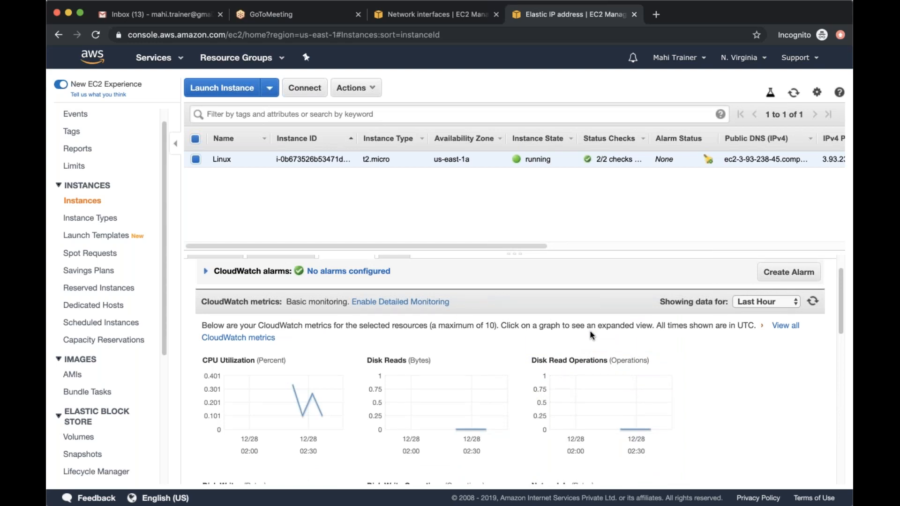
Inspect the expanded CPU Utilization graph's data points and its statistic and time range settings, and close it
{"action": "left_click", "coordinate": [313, 398]}
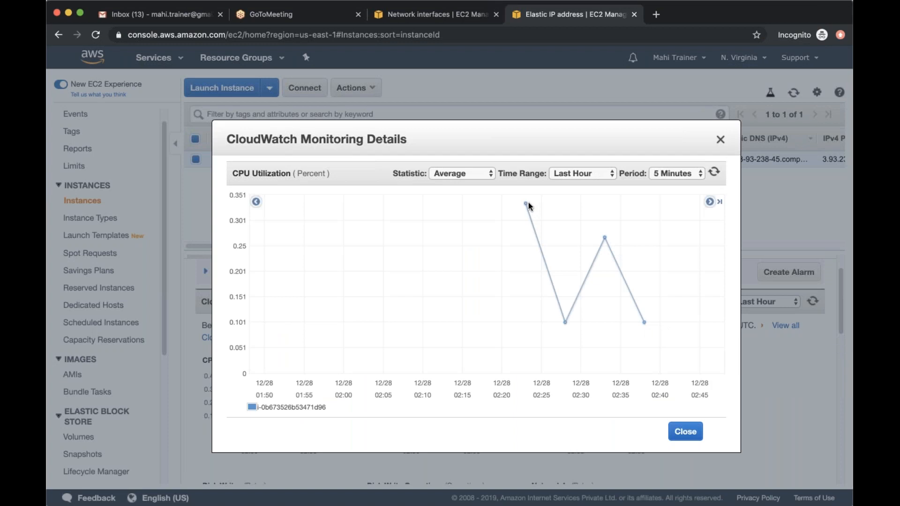
{"action": "mouse_move", "coordinate": [564, 323]}
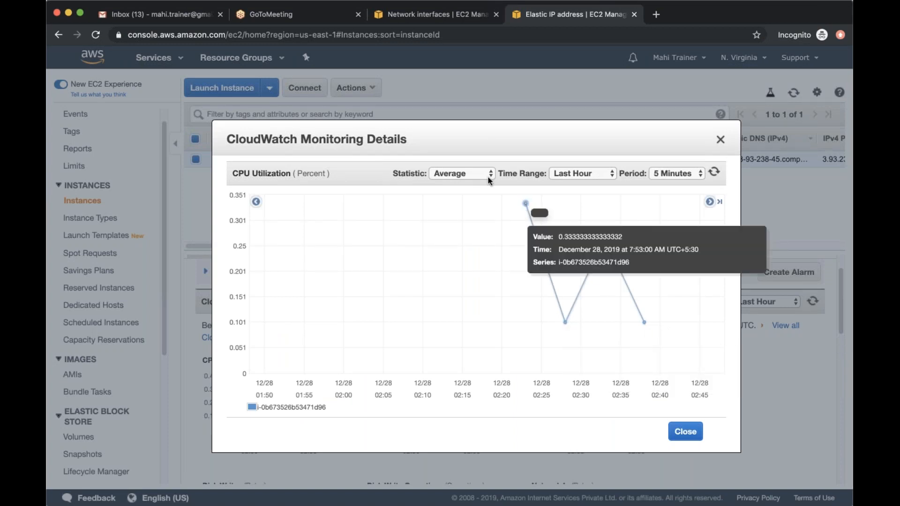
{"action": "left_click", "coordinate": [473, 169]}
{"action": "left_click", "coordinate": [589, 178]}
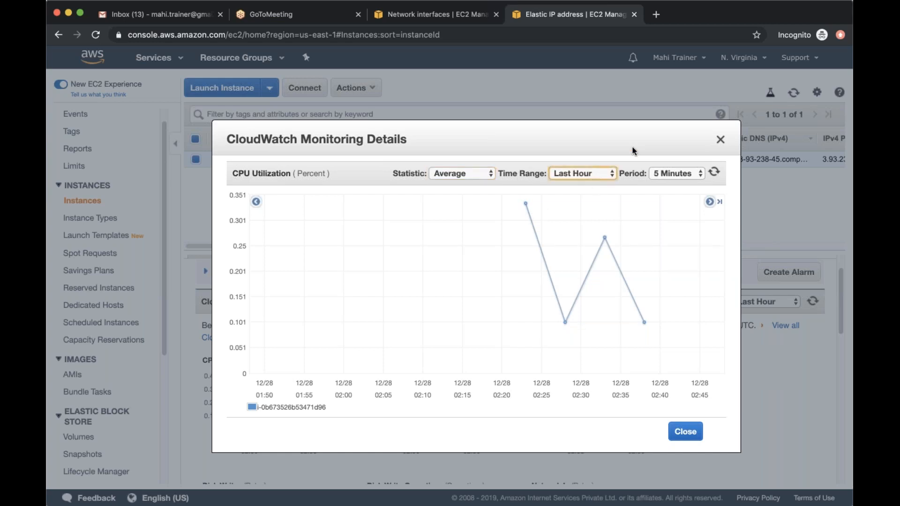
{"action": "left_click", "coordinate": [720, 140]}
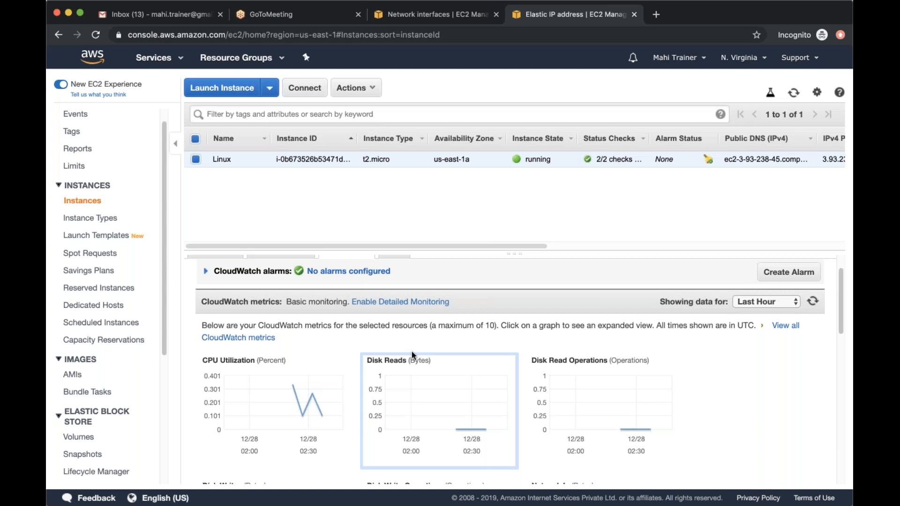
Compare basic monitoring with the metric frequency offered by detailed monitoring, and dismiss the request without enabling it
{"action": "left_click_drag", "start_coordinate": [286, 301], "coordinate": [347, 302]}
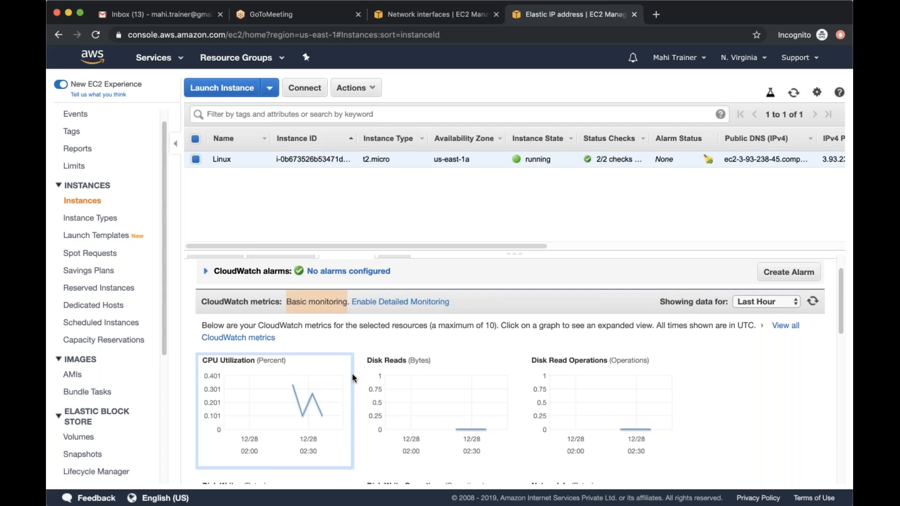
{"action": "left_click", "coordinate": [401, 303]}
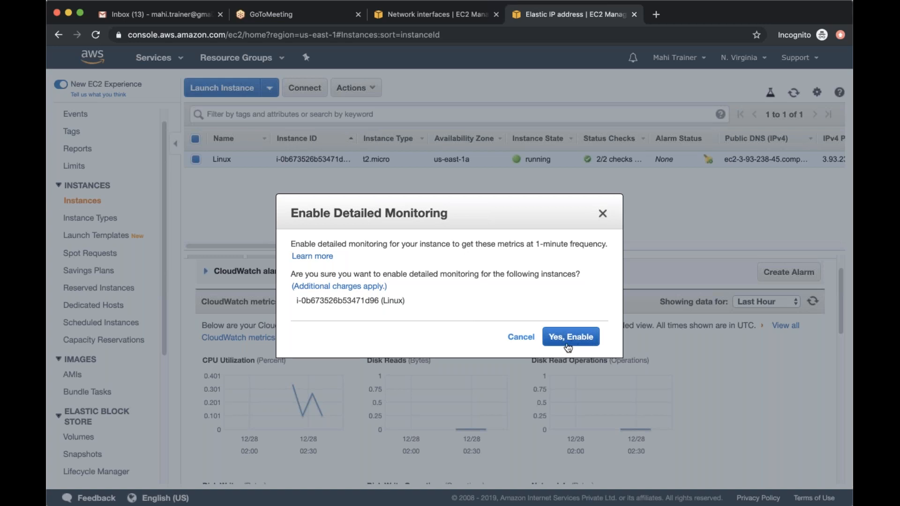
{"action": "left_click_drag", "start_coordinate": [535, 243], "coordinate": [565, 246]}
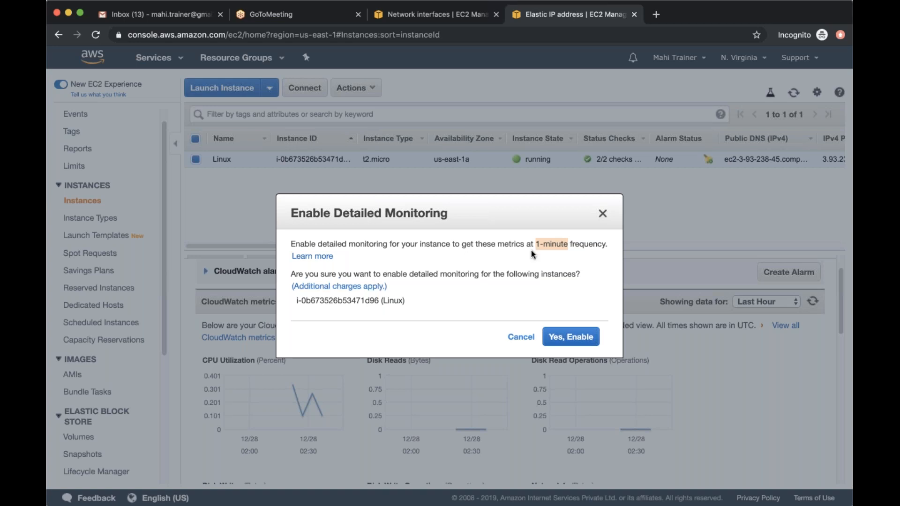
{"action": "left_click", "coordinate": [603, 214]}
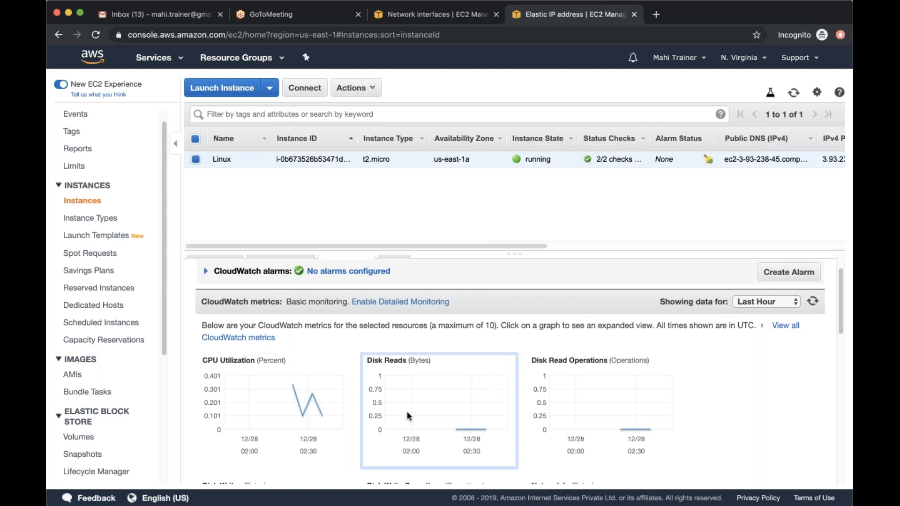
Expand the Network In graph and inspect the value and time of its data points
{"action": "scroll", "coordinate": [349, 410], "scroll_direction": "down", "scroll_amount": 3}
{"action": "left_click", "coordinate": [609, 446]}
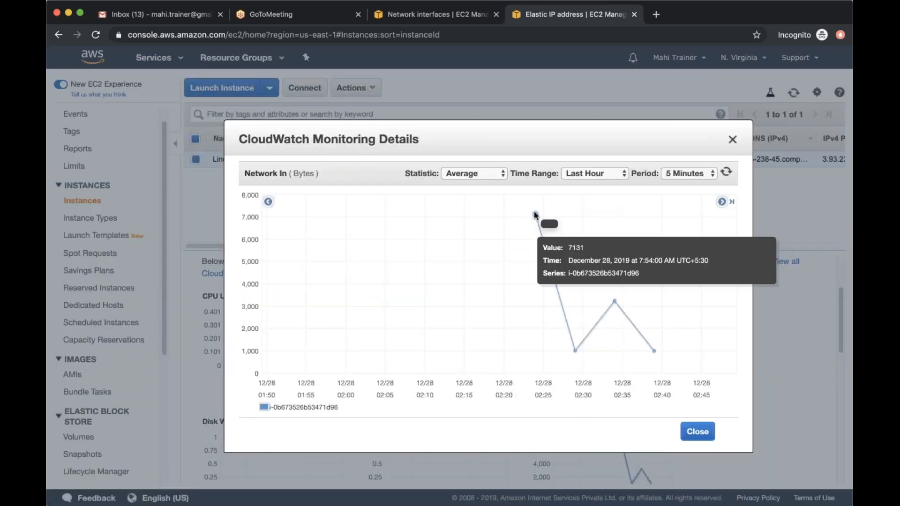
{"action": "mouse_move", "coordinate": [576, 352]}
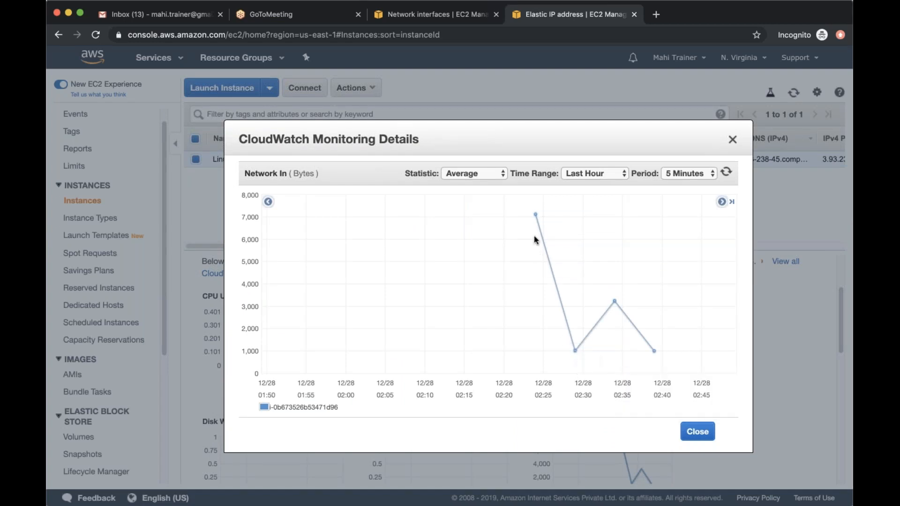
{"action": "mouse_move", "coordinate": [536, 215]}
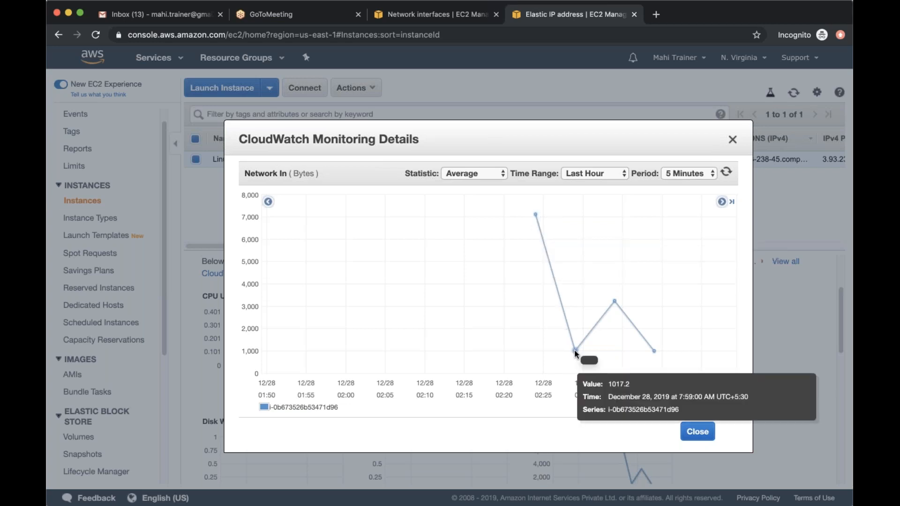
{"action": "mouse_move", "coordinate": [614, 301]}
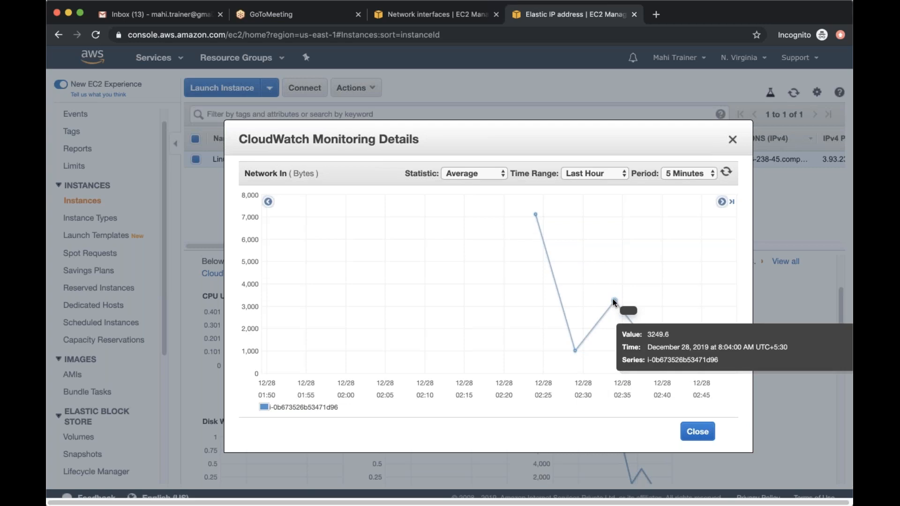
{"action": "mouse_move", "coordinate": [654, 351]}
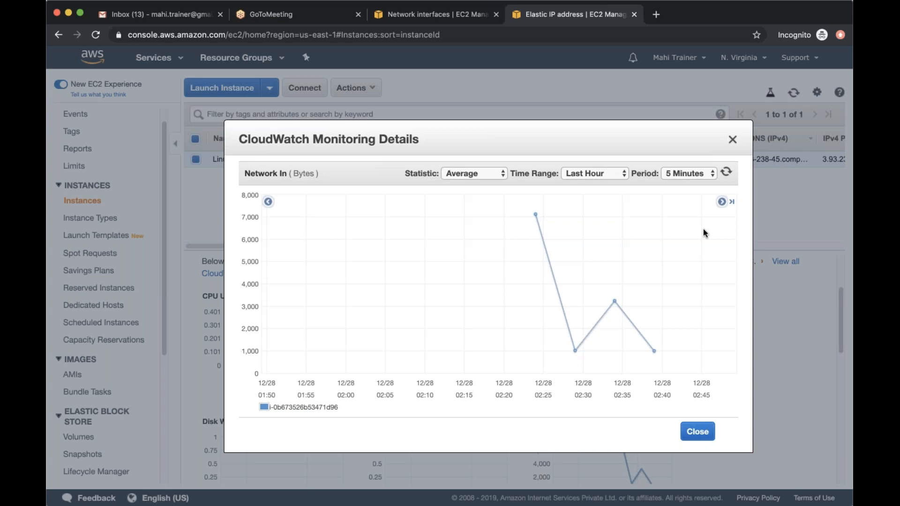
Close the Network In graph and review the Linux instance's system and instance status checks
{"action": "left_click", "coordinate": [732, 140]}
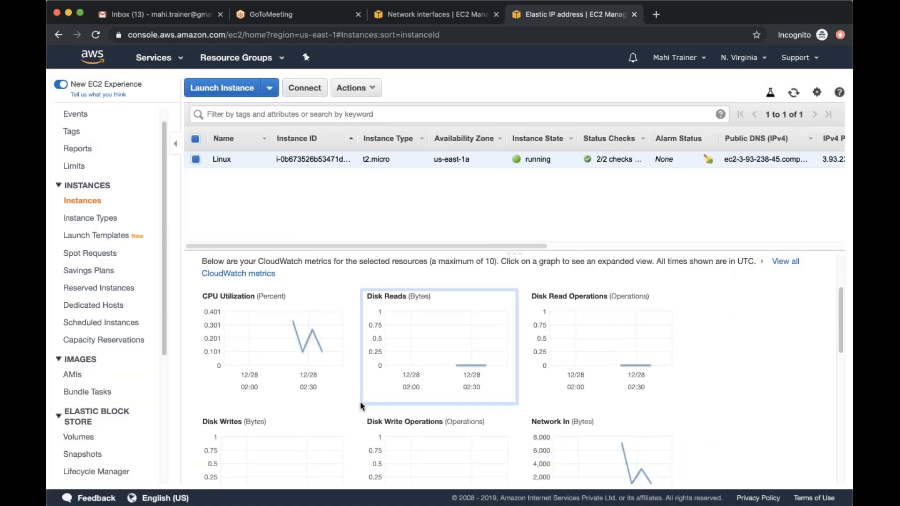
{"action": "scroll", "coordinate": [361, 405], "scroll_direction": "up", "scroll_amount": 3}
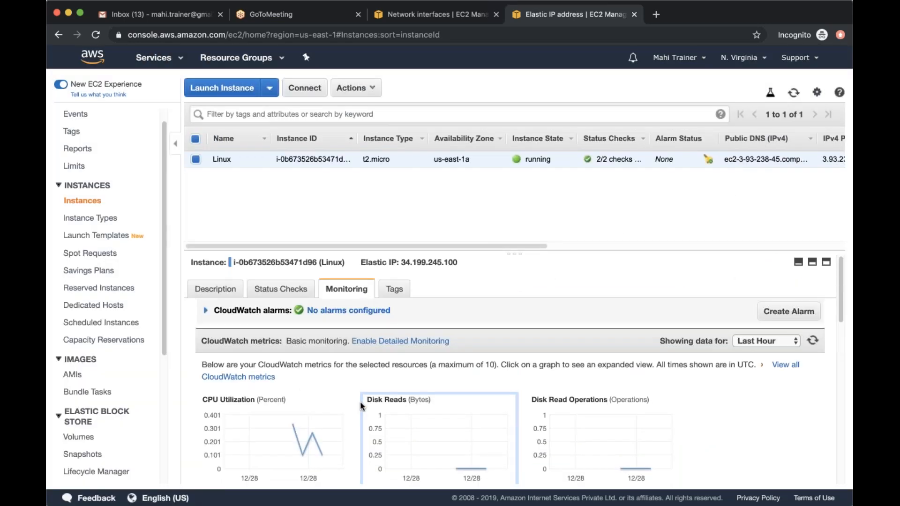
{"action": "left_click", "coordinate": [297, 293]}
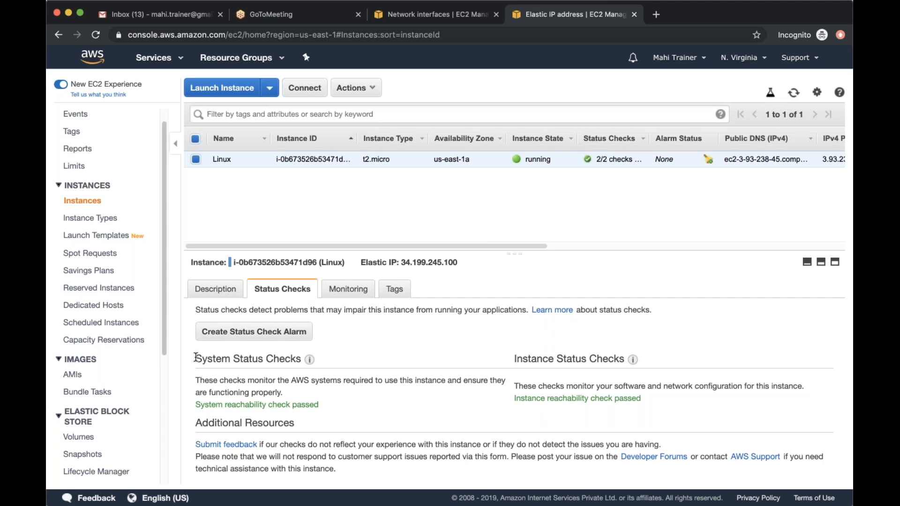
{"action": "left_click_drag", "start_coordinate": [195, 358], "coordinate": [375, 369]}
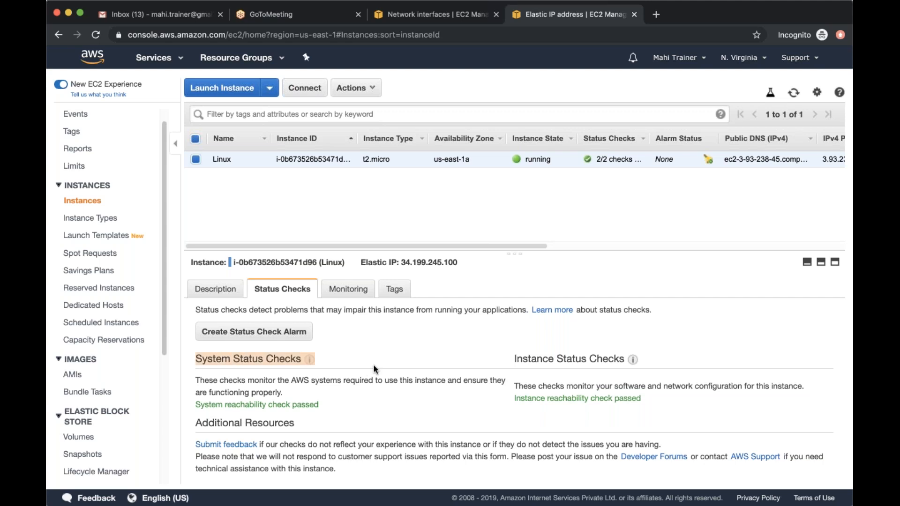
{"action": "left_click", "coordinate": [342, 401]}
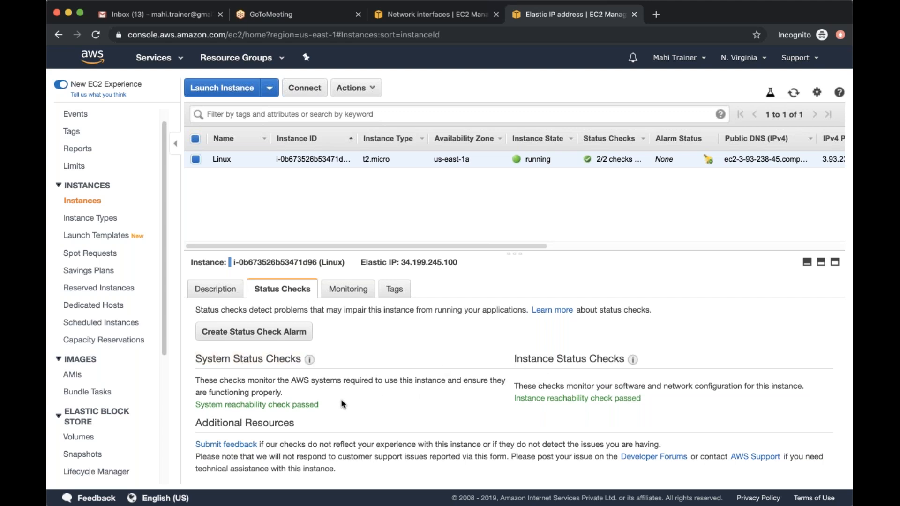
{"action": "left_click_drag", "start_coordinate": [196, 405], "coordinate": [329, 406]}
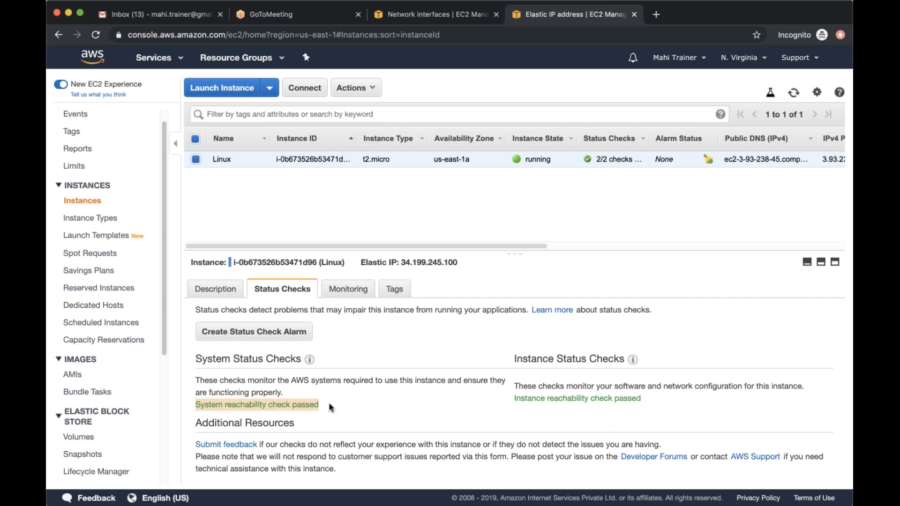
{"action": "left_click_drag", "start_coordinate": [506, 401], "coordinate": [666, 399]}
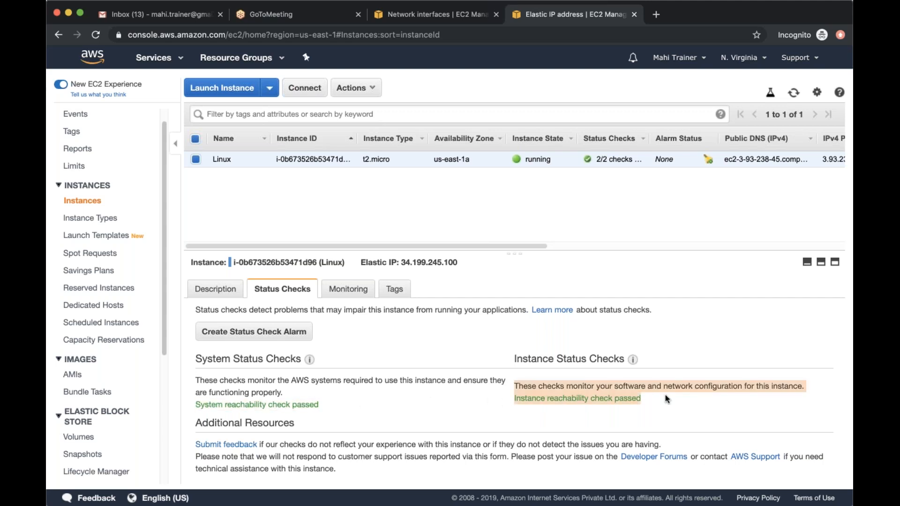
{"action": "left_click", "coordinate": [490, 405]}
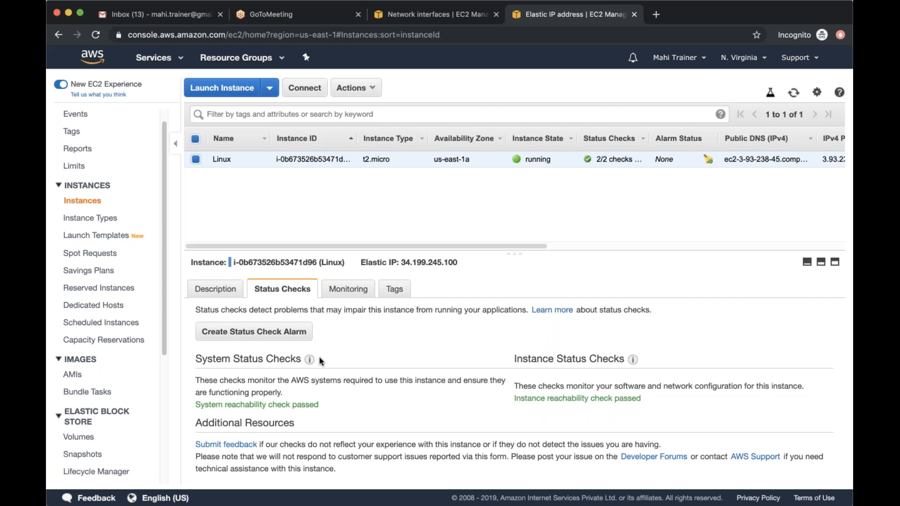
Look through the Linux instance's description details and shrink the details area to enlarge the instance list
{"action": "left_click", "coordinate": [215, 288]}
{"action": "scroll", "coordinate": [296, 375], "scroll_direction": "down", "scroll_amount": 5}
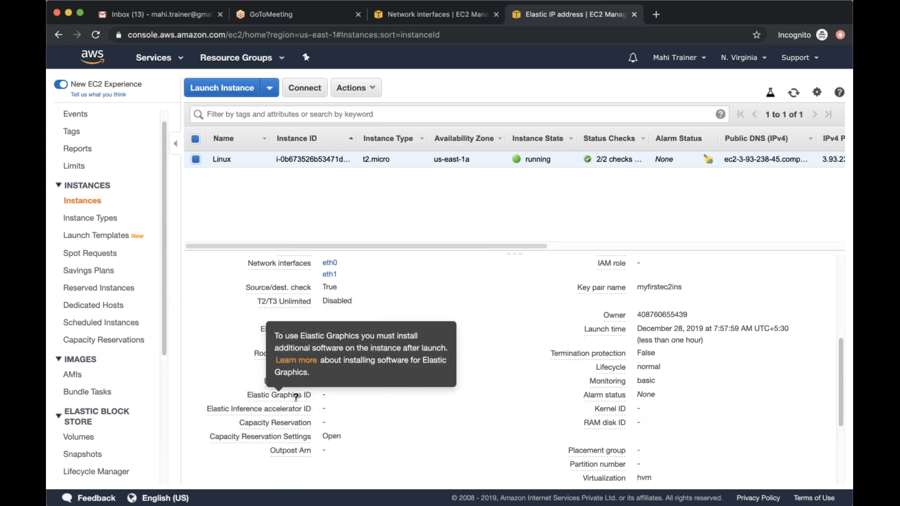
{"action": "scroll", "coordinate": [296, 397], "scroll_direction": "up", "scroll_amount": 5}
{"action": "left_click_drag", "start_coordinate": [512, 264], "coordinate": [514, 310]}
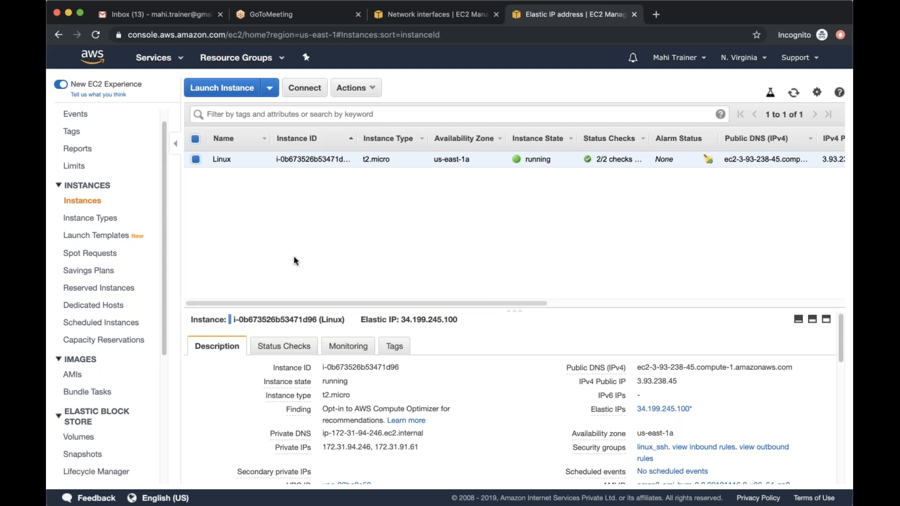
Start launching a new instance, search the AMIs for "windows" and select Microsoft Windows Server 2012 R2 Base
{"action": "left_click", "coordinate": [222, 88]}
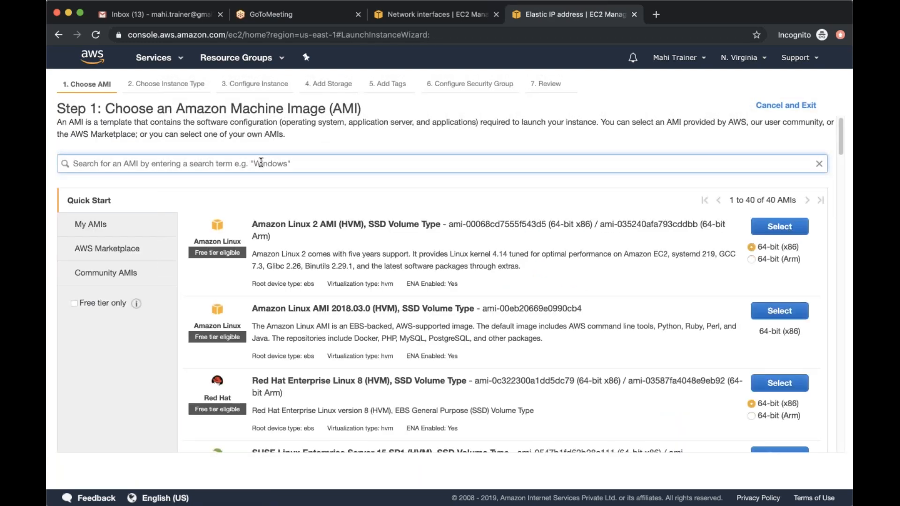
{"action": "left_click", "coordinate": [259, 163]}
{"action": "type", "text": "windows"}
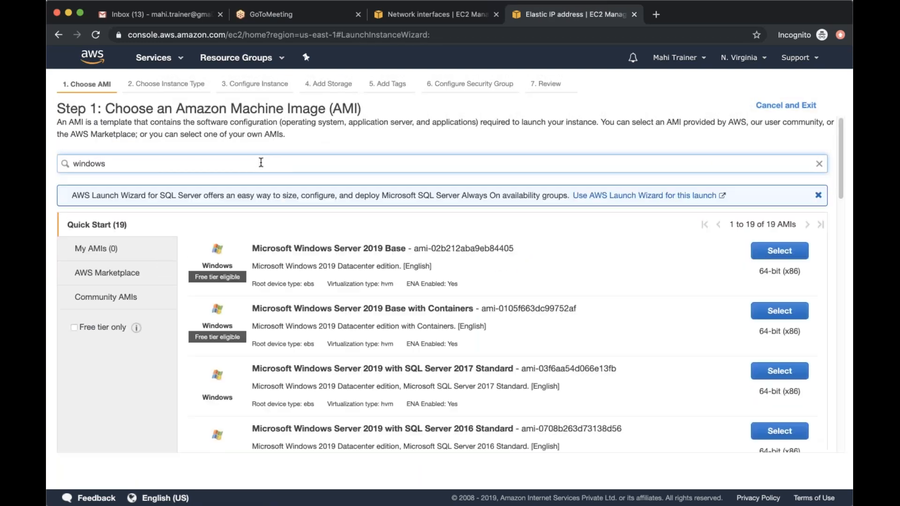
{"action": "scroll", "coordinate": [510, 281], "scroll_direction": "down", "scroll_amount": 10}
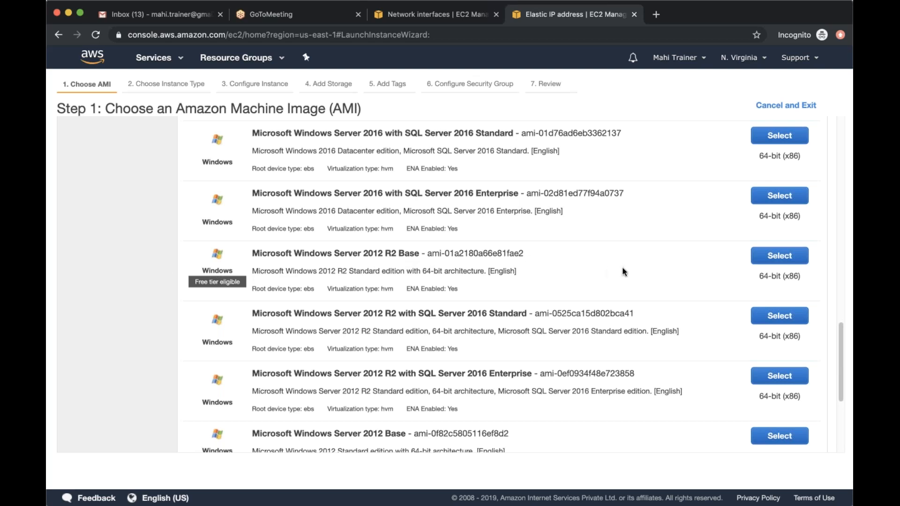
{"action": "left_click", "coordinate": [775, 255]}
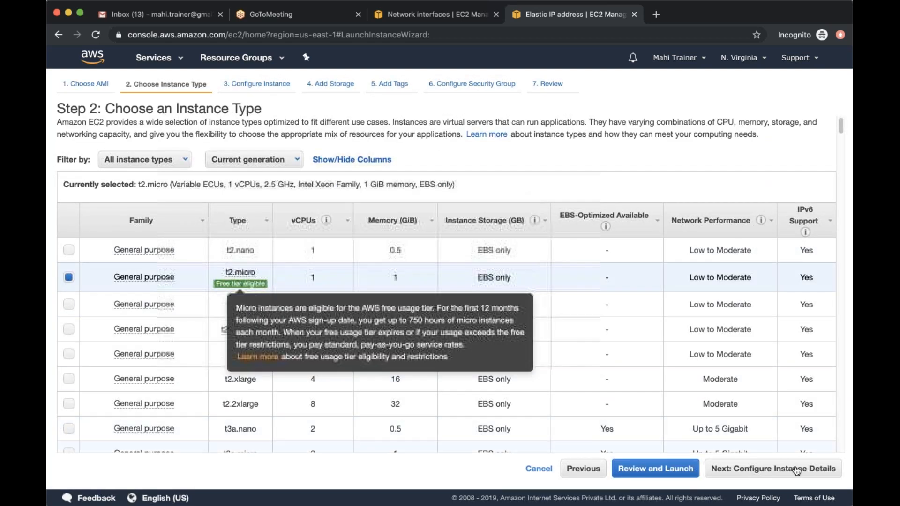
Accept the t2.micro type, the default instance details and the 30 GiB General Purpose SSD (gp2) root volume
{"action": "left_click", "coordinate": [797, 468]}
{"action": "left_click", "coordinate": [796, 468]}
{"action": "left_click", "coordinate": [361, 222]}
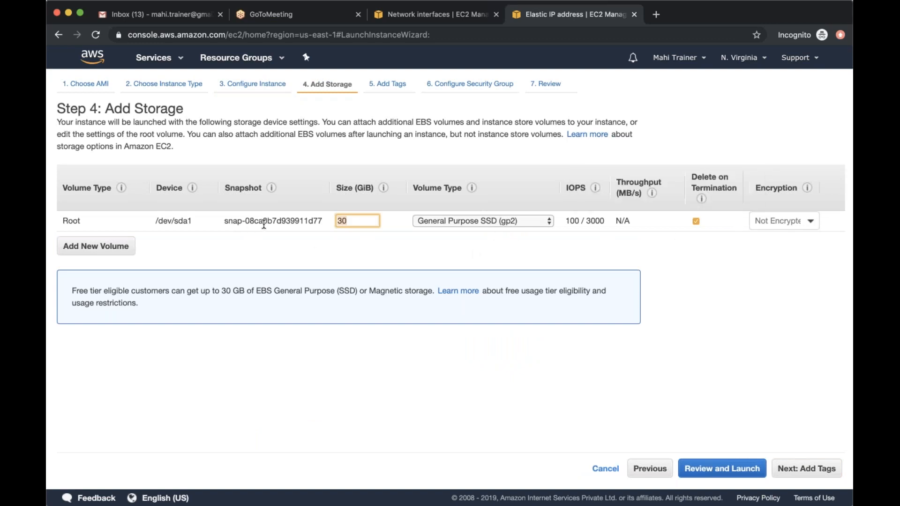
{"action": "left_click", "coordinate": [342, 238]}
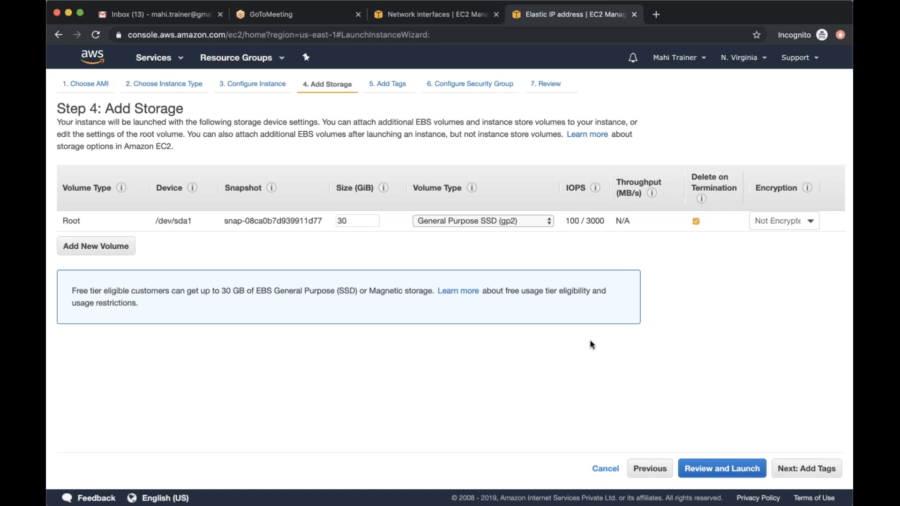
{"action": "left_click", "coordinate": [821, 474]}
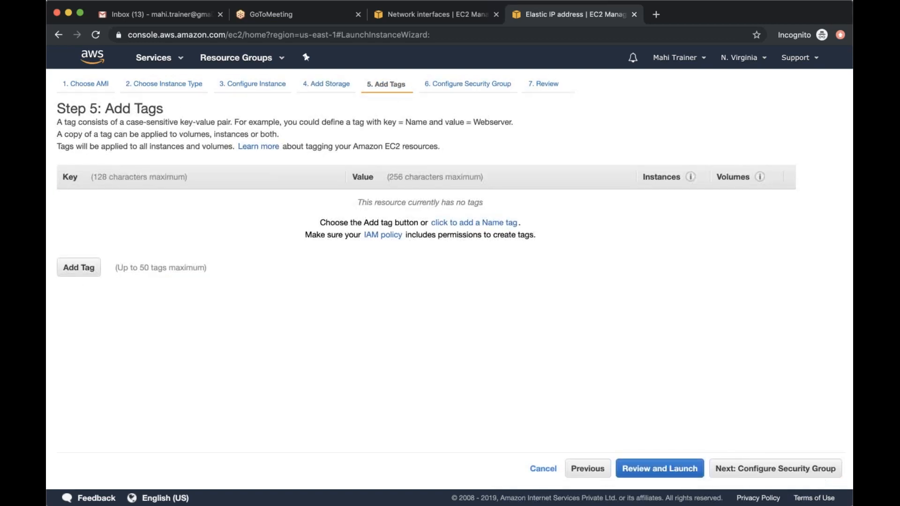
Add a tag with key Name and value Windows to the new instance
{"action": "left_click", "coordinate": [75, 266]}
{"action": "type", "text": "Name"}
{"action": "key", "text": "Tab"}
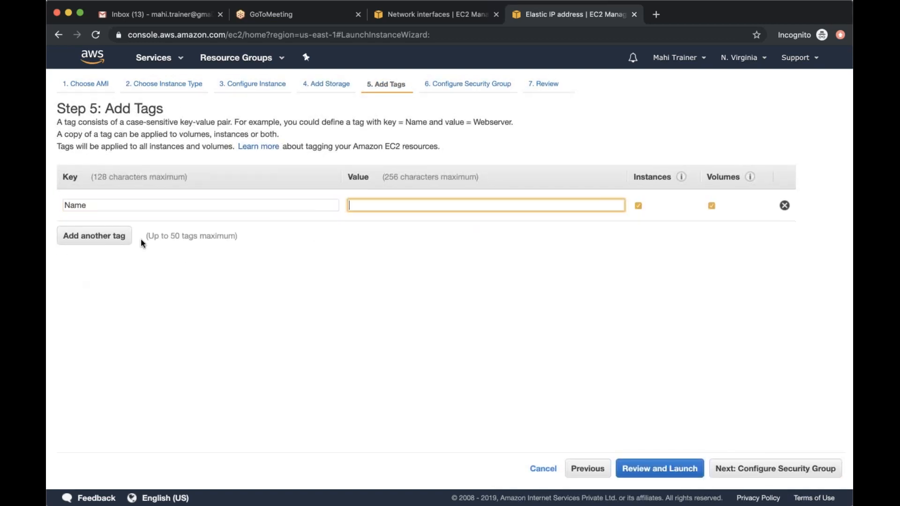
{"action": "type", "text": "Windows"}
{"action": "left_click", "coordinate": [321, 302]}
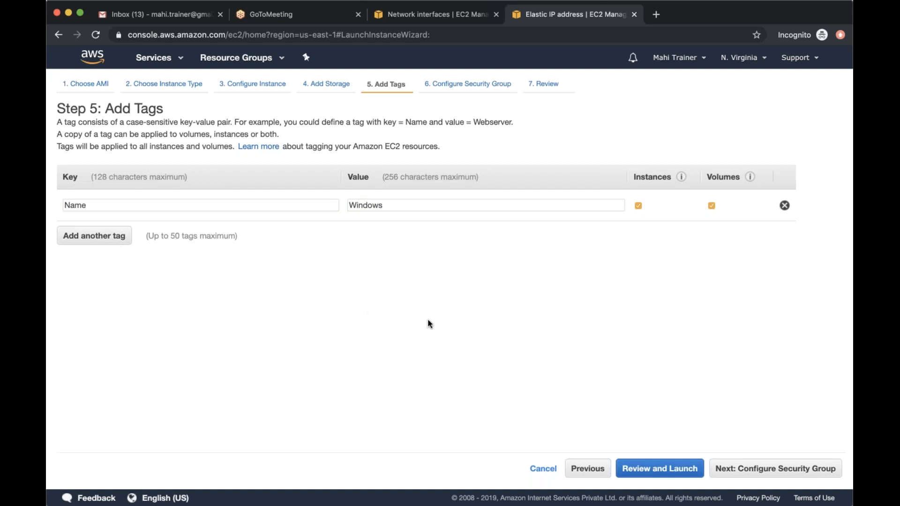
Revisit the instance type list to check t2.micro's free tier terms and compare other types, and return to the tags
{"action": "left_click", "coordinate": [180, 86]}
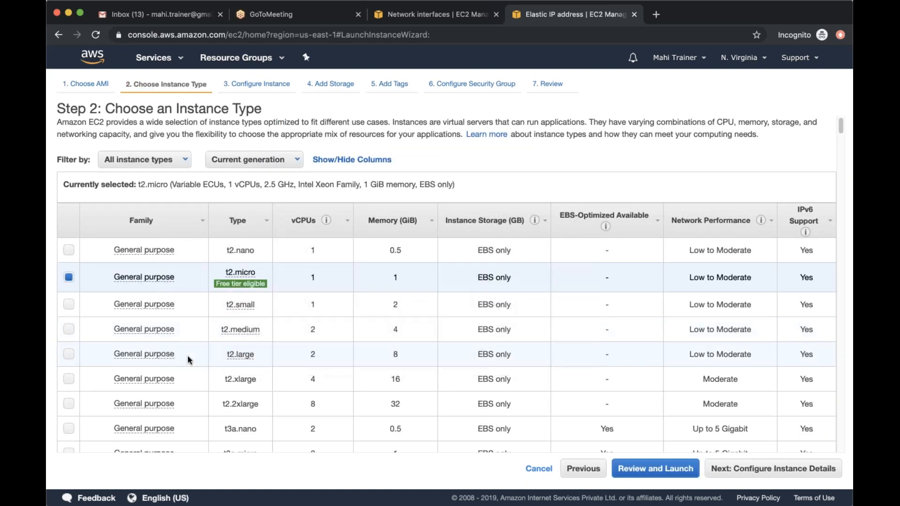
{"action": "scroll", "coordinate": [187, 356], "scroll_direction": "down", "scroll_amount": 1}
{"action": "scroll", "coordinate": [188, 356], "scroll_direction": "down", "scroll_amount": 1}
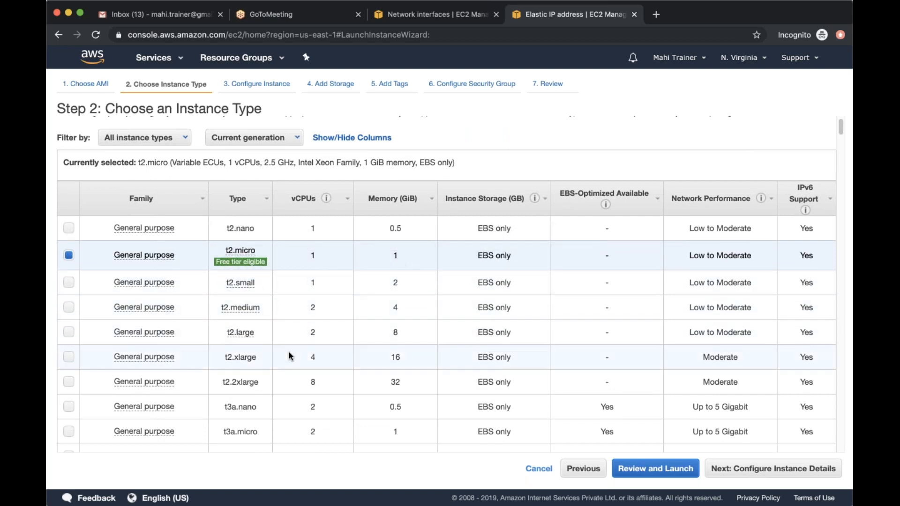
{"action": "mouse_move", "coordinate": [260, 268]}
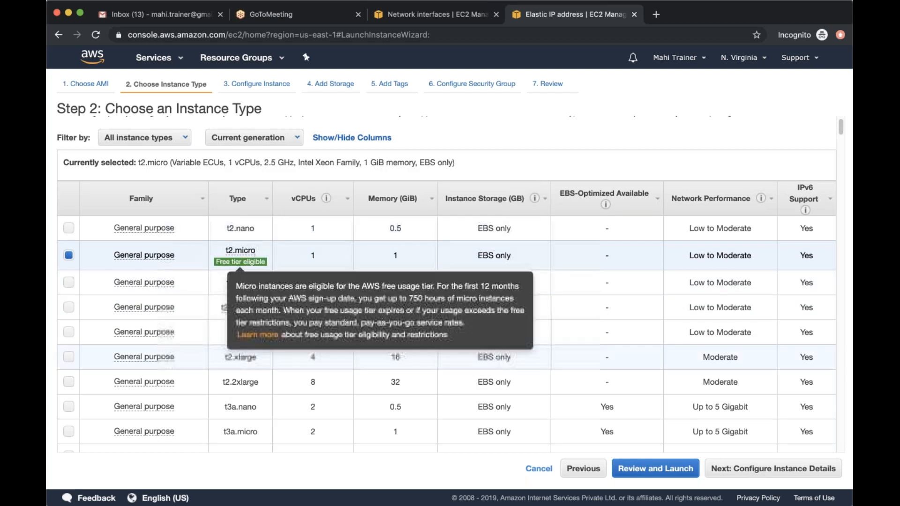
{"action": "scroll", "coordinate": [447, 283], "scroll_direction": "down", "scroll_amount": 15}
{"action": "scroll", "coordinate": [450, 237], "scroll_direction": "down", "scroll_amount": 6}
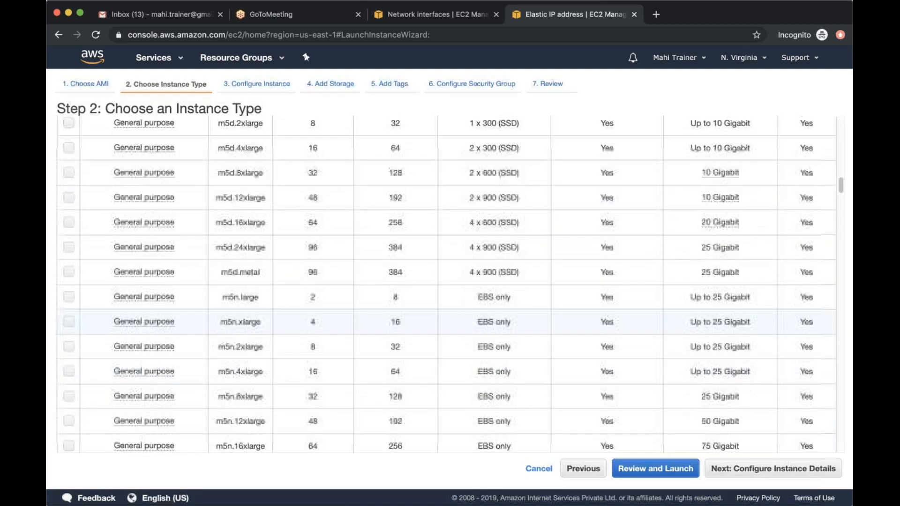
{"action": "scroll", "coordinate": [450, 236], "scroll_direction": "up", "scroll_amount": 6}
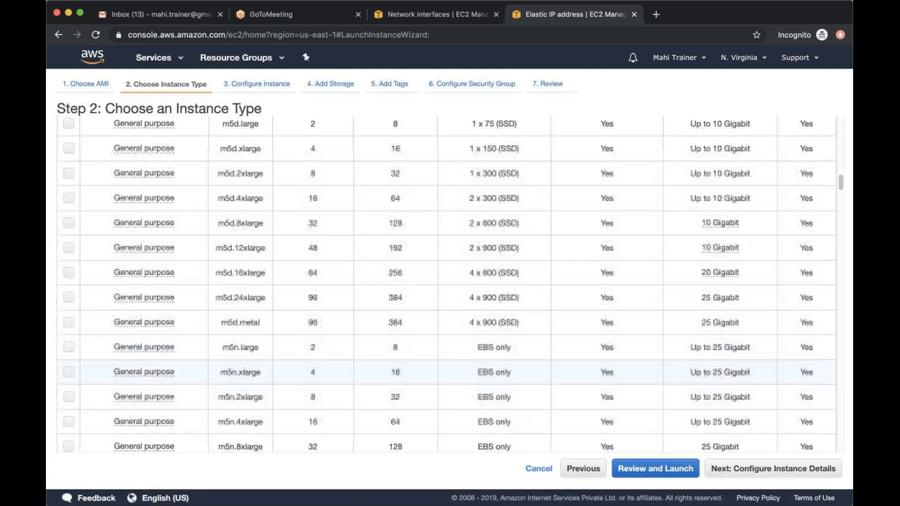
{"action": "scroll", "coordinate": [449, 283], "scroll_direction": "up", "scroll_amount": 15}
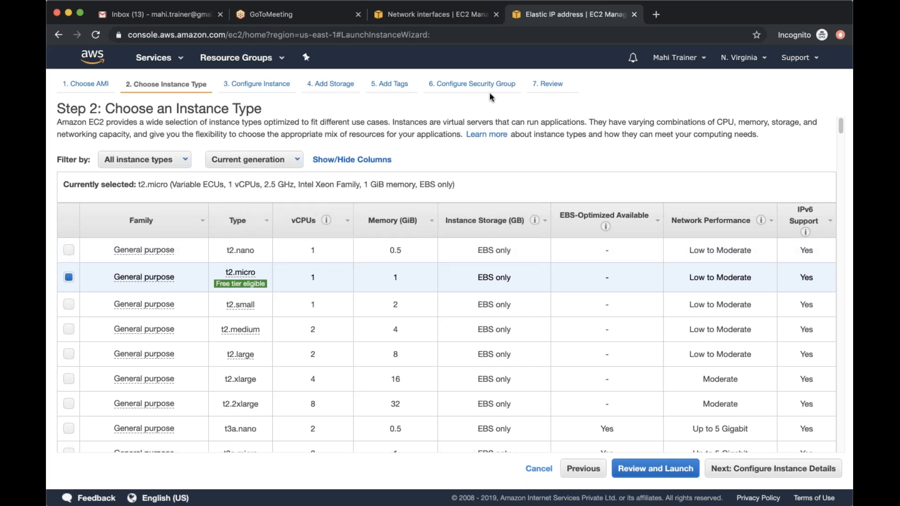
{"action": "left_click", "coordinate": [398, 84]}
{"action": "left_click", "coordinate": [387, 250]}
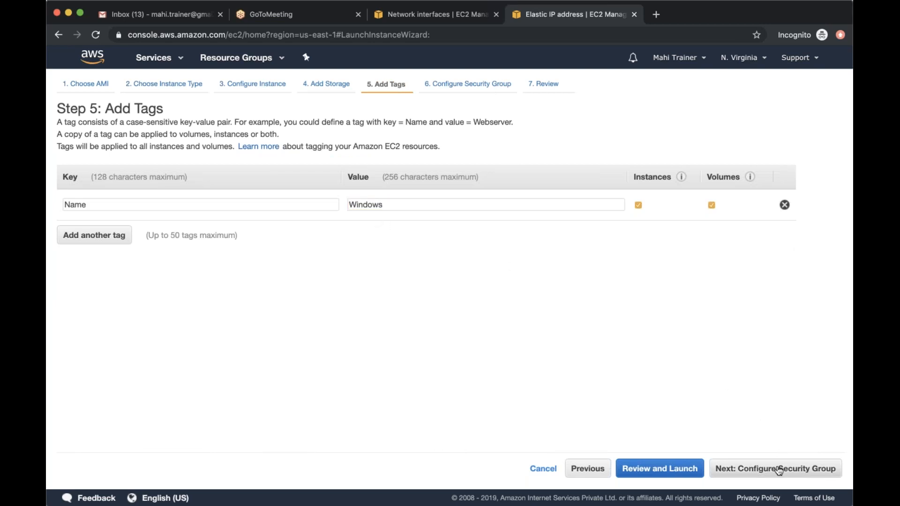
Create a new security group for the instance with both name and description set to Windows, keeping the default RDP rule
{"action": "left_click", "coordinate": [748, 468]}
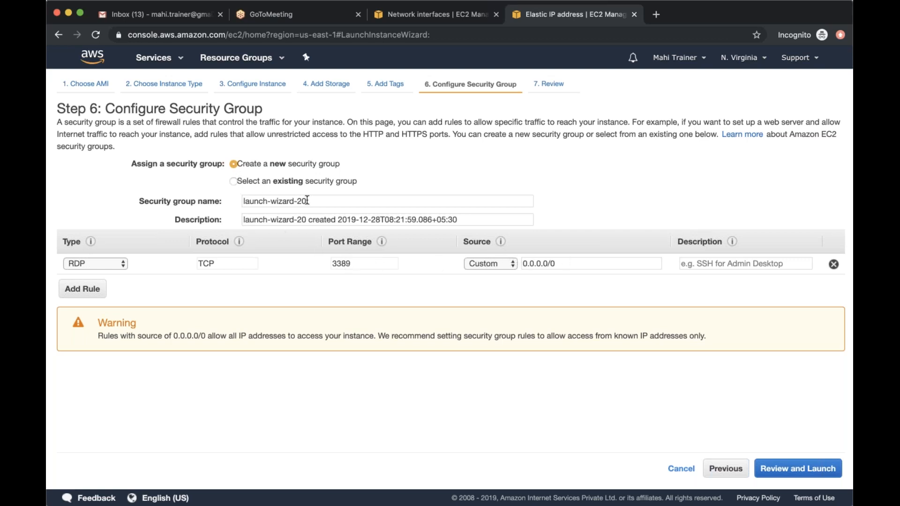
{"action": "left_click", "coordinate": [231, 199]}
{"action": "type", "text": "Windows"}
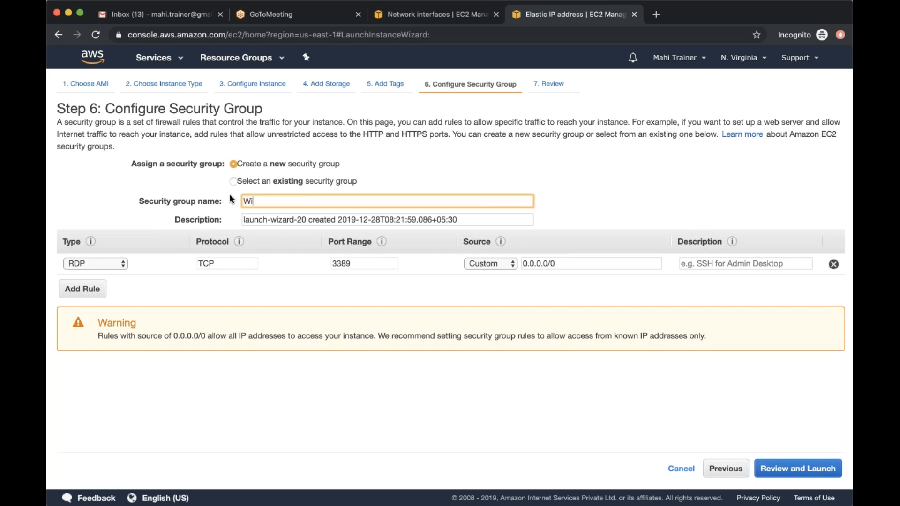
{"action": "left_click", "coordinate": [423, 218]}
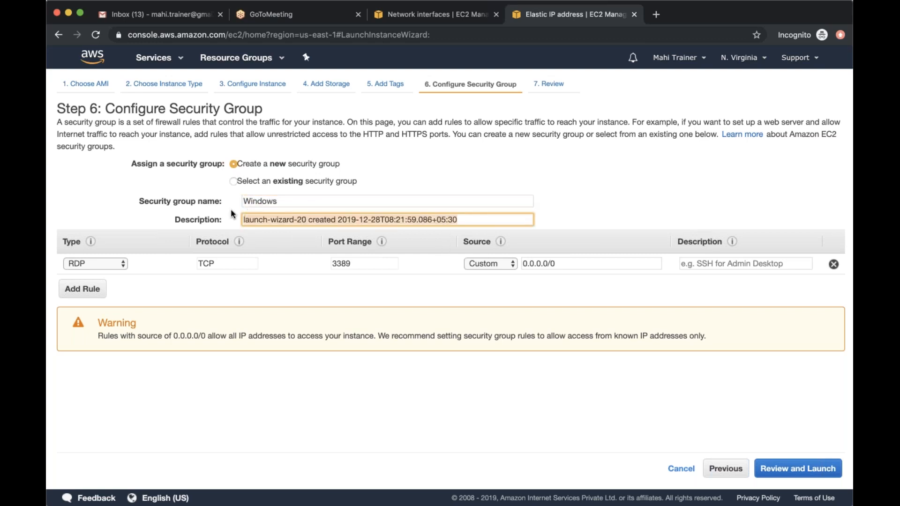
{"action": "type", "text": "Windows"}
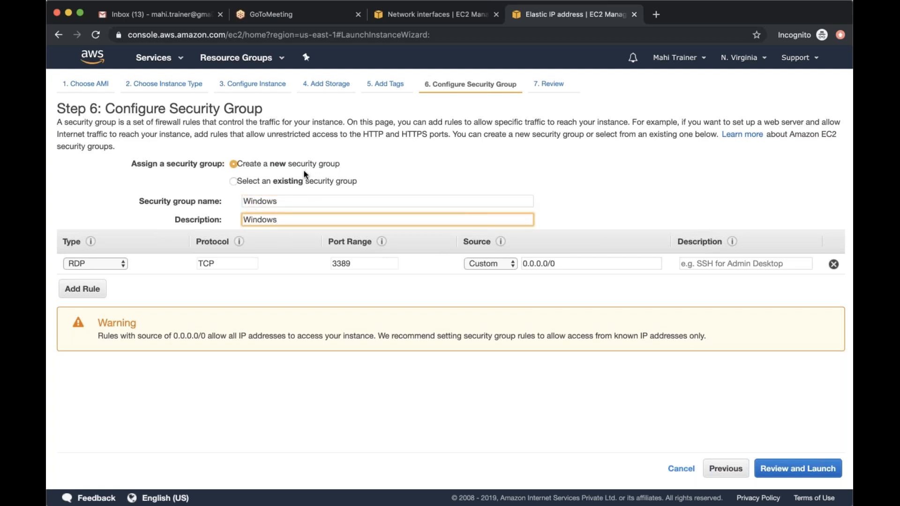
{"action": "left_click", "coordinate": [471, 415]}
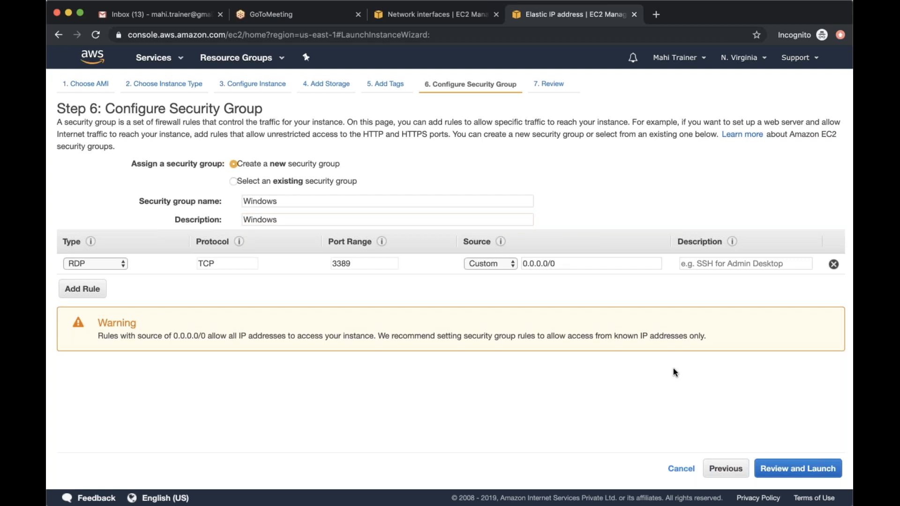
Review the launch settings and try to launch the instance with the existing key pair myfirstec2ins, acknowledging access to its private key file
{"action": "left_click", "coordinate": [785, 469]}
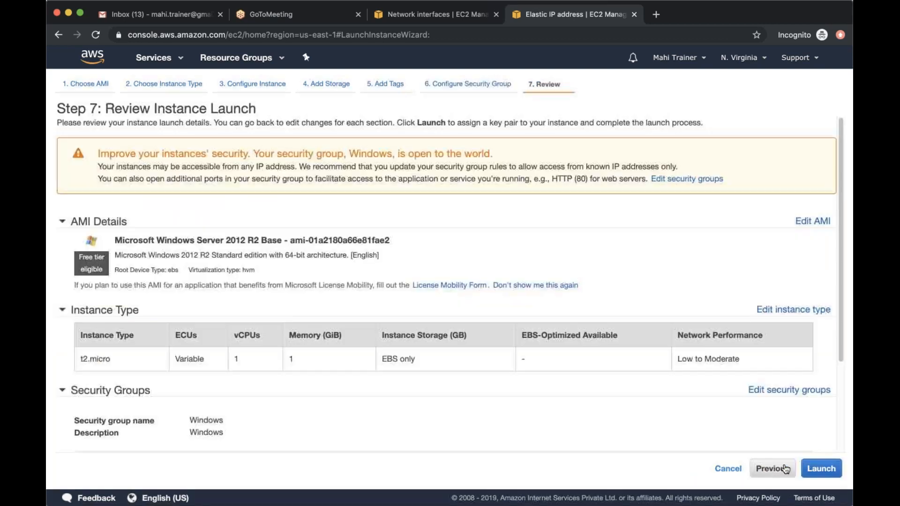
{"action": "scroll", "coordinate": [720, 405], "scroll_direction": "down", "scroll_amount": 1}
{"action": "scroll", "coordinate": [720, 405], "scroll_direction": "down", "scroll_amount": 3}
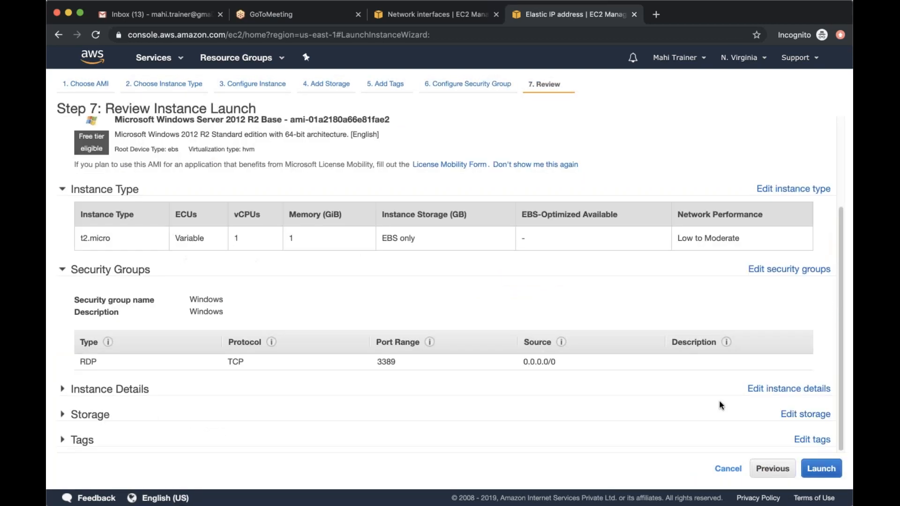
{"action": "left_click", "coordinate": [821, 468]}
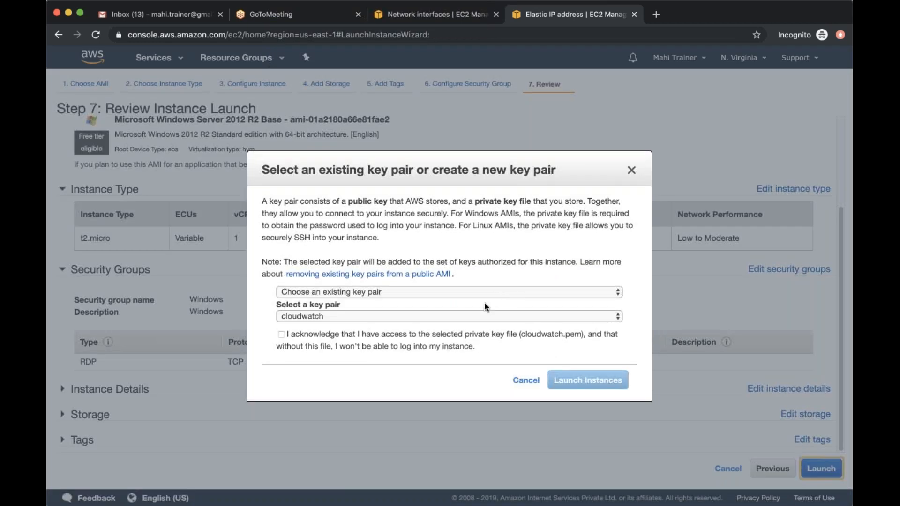
{"action": "left_click", "coordinate": [474, 318]}
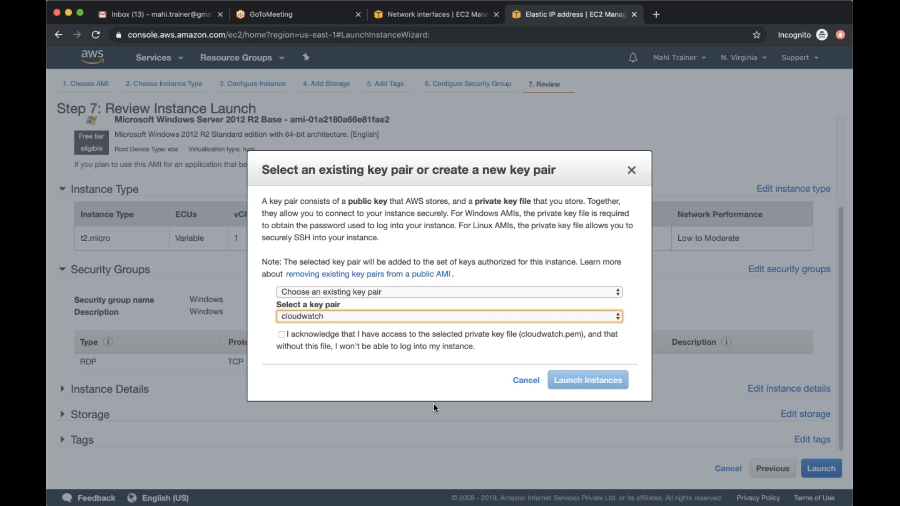
{"action": "left_click", "coordinate": [421, 425]}
{"action": "left_click", "coordinate": [350, 357]}
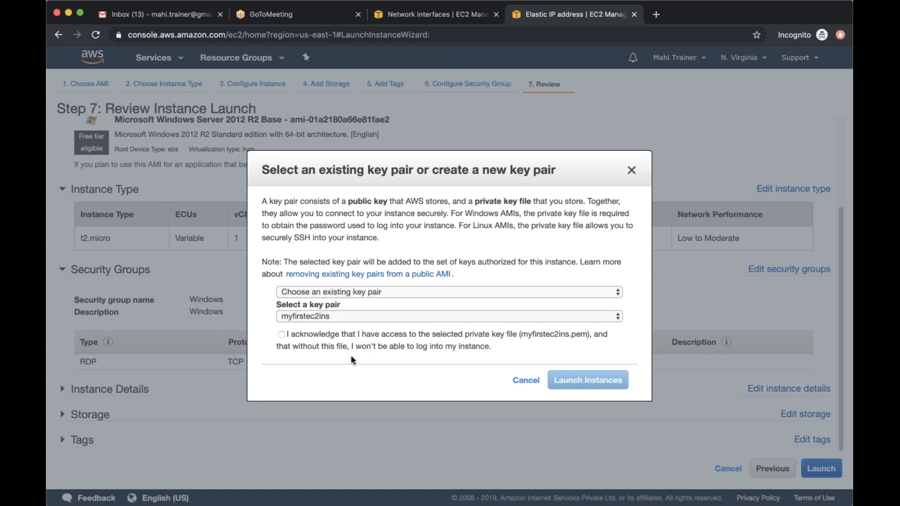
{"action": "left_click", "coordinate": [282, 335]}
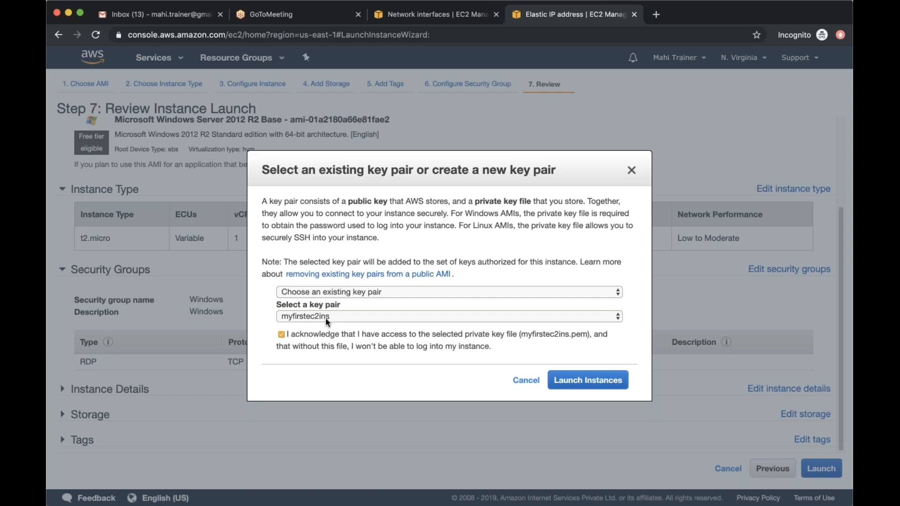
{"action": "left_click", "coordinate": [577, 379]}
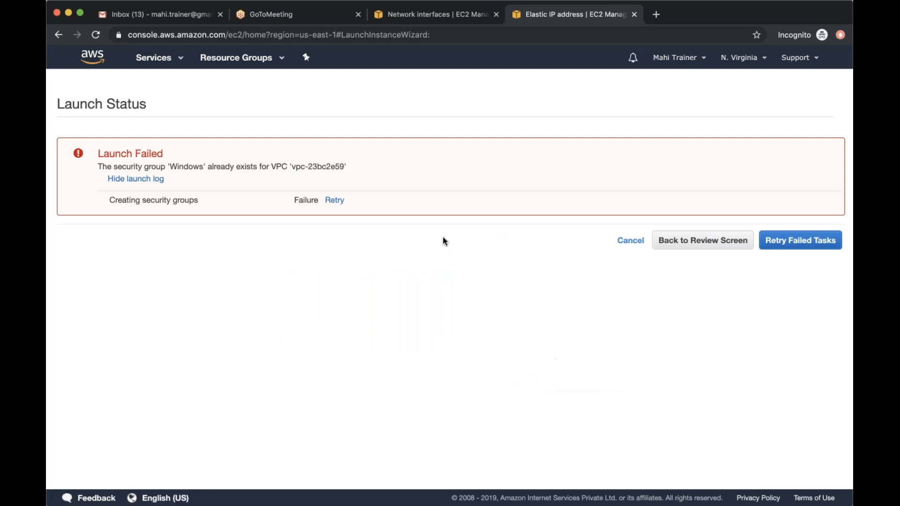
Go back to the security group configuration, rename the new group to Windows_EC2, and return to the launch review
{"action": "left_click_drag", "start_coordinate": [169, 167], "coordinate": [203, 163]}
{"action": "left_click", "coordinate": [687, 240]}
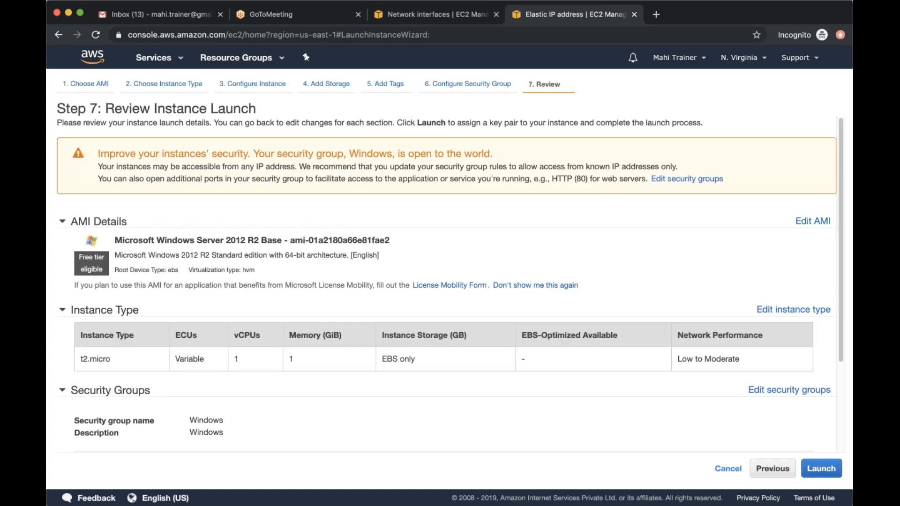
{"action": "left_click", "coordinate": [466, 84]}
{"action": "left_click", "coordinate": [309, 201]}
{"action": "type", "text": "_EC"}
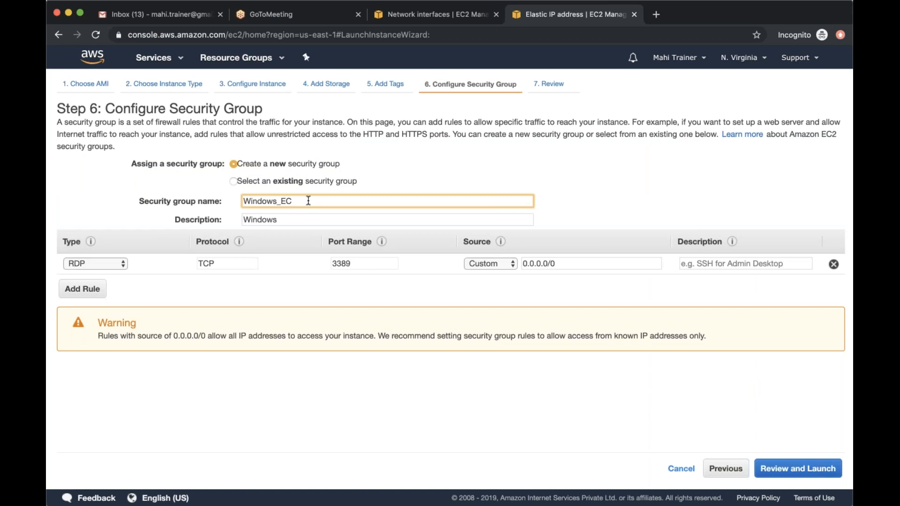
{"action": "type", "text": "@"}
{"action": "key", "text": "BackSpace"}
{"action": "type", "text": "@"}
{"action": "key", "text": "BackSpace"}
{"action": "type", "text": "2"}
{"action": "left_click", "coordinate": [791, 469]}
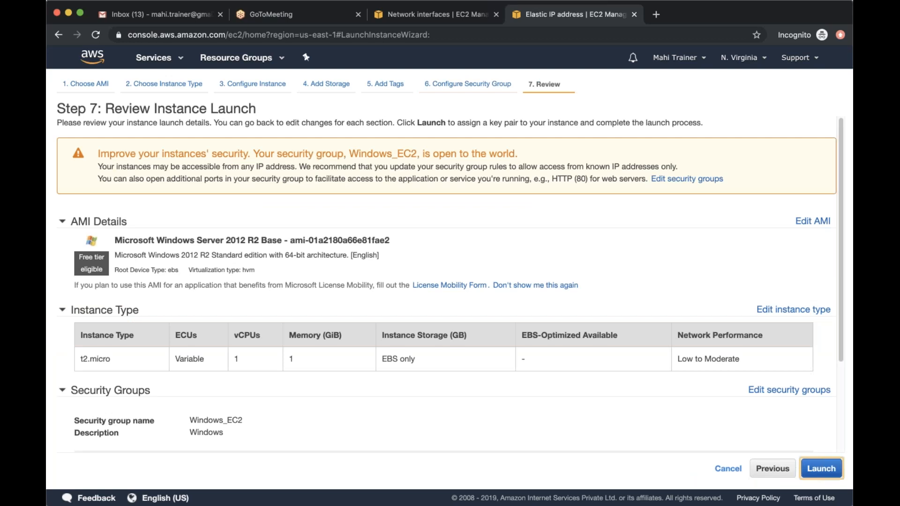
Launch the Windows instance with the myfirstec2ins key pair, acknowledging access to its private key file
{"action": "left_click", "coordinate": [821, 468]}
{"action": "left_click", "coordinate": [283, 334]}
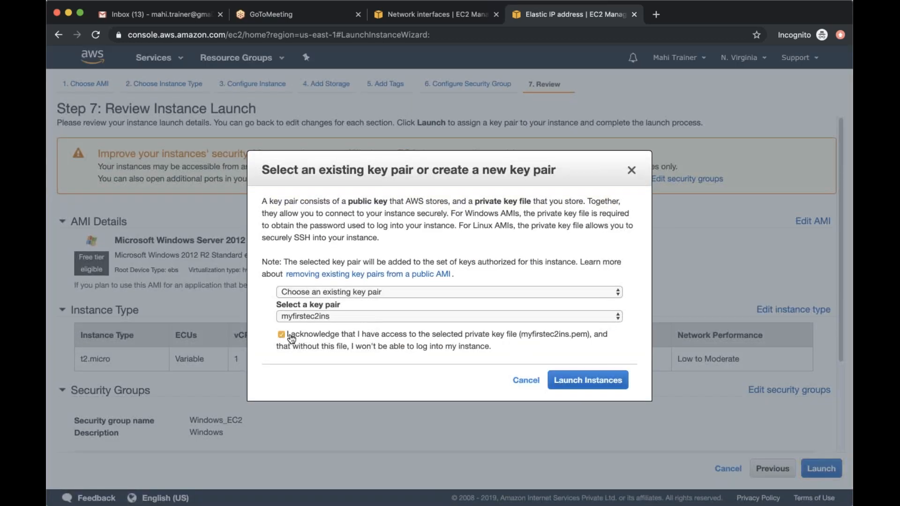
{"action": "left_click", "coordinate": [581, 380]}
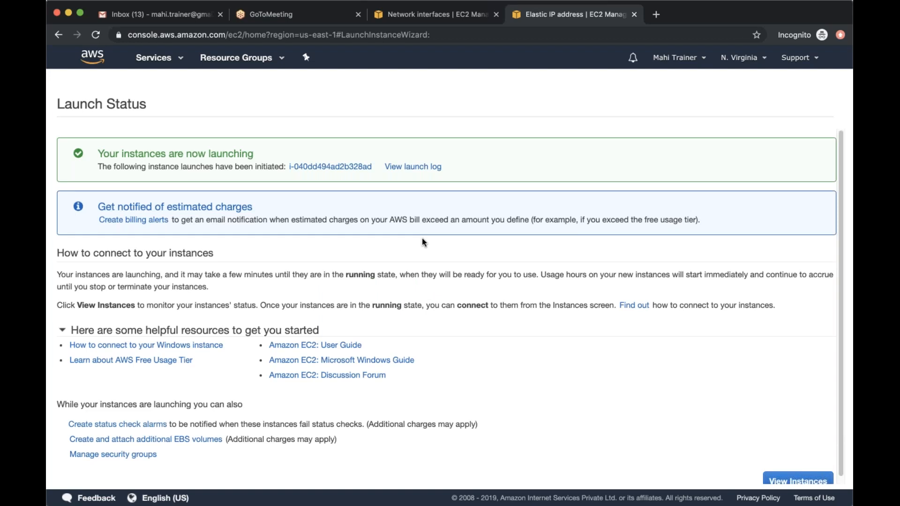
View the newly launched instance's entry and details, and look at the list of AMIs owned by the account
{"action": "left_click", "coordinate": [361, 167]}
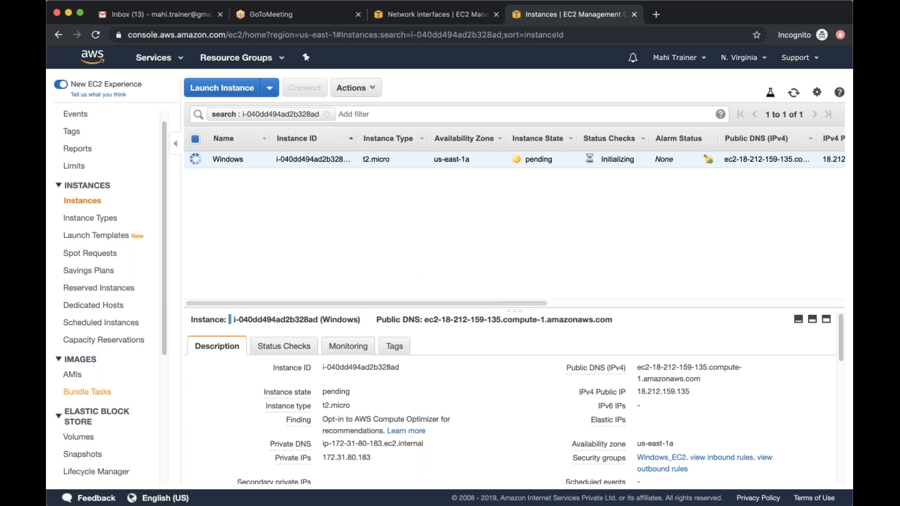
{"action": "scroll", "coordinate": [87, 392], "scroll_direction": "down", "scroll_amount": 5}
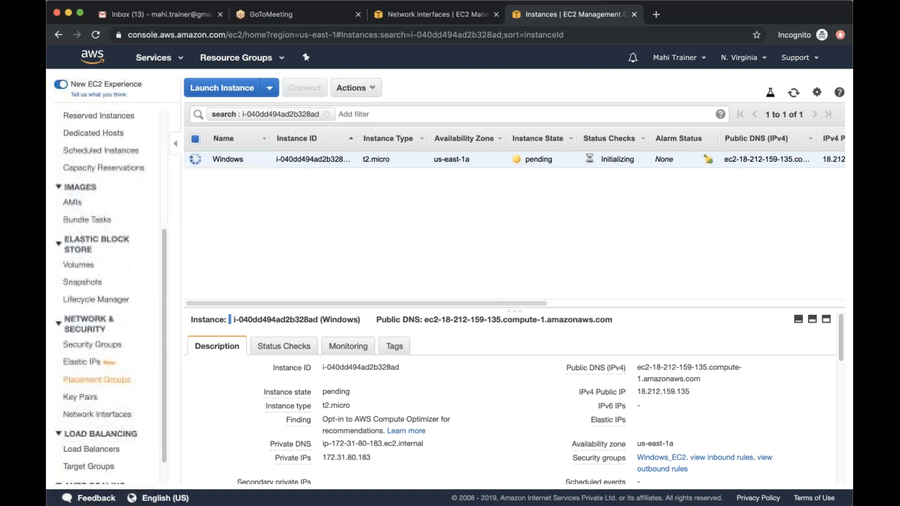
{"action": "scroll", "coordinate": [107, 295], "scroll_direction": "up", "scroll_amount": 3}
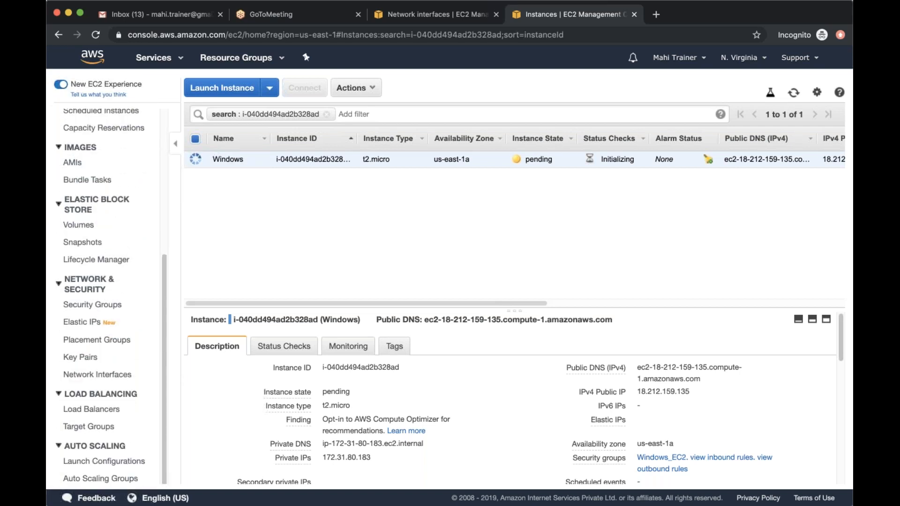
{"action": "scroll", "coordinate": [111, 295], "scroll_direction": "up", "scroll_amount": 1}
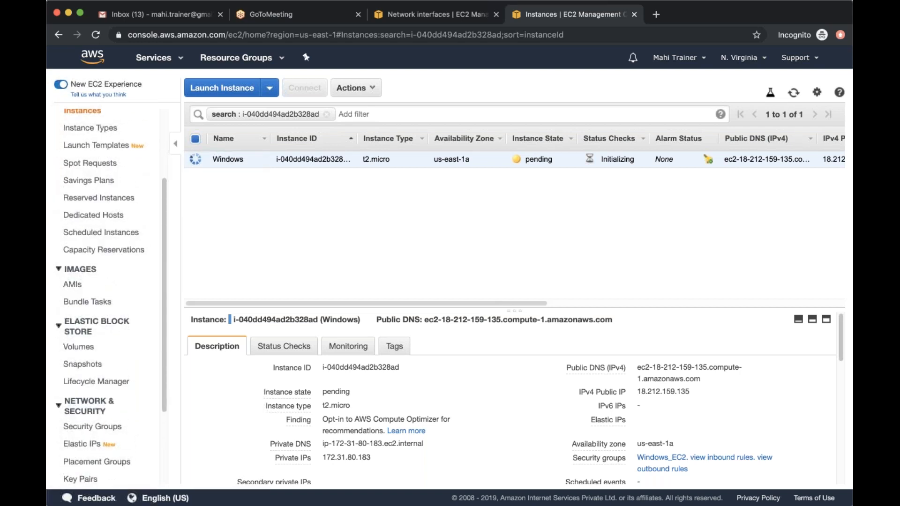
{"action": "left_click", "coordinate": [89, 289]}
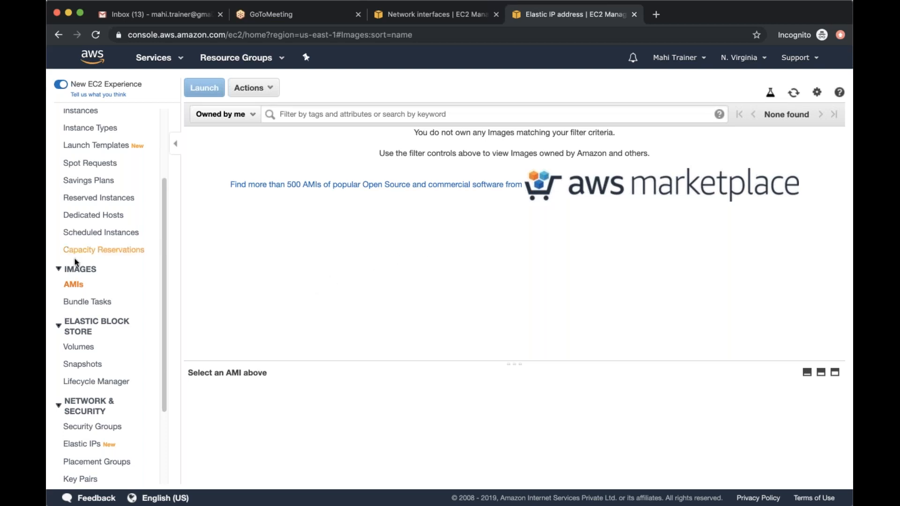
{"action": "scroll", "coordinate": [103, 307], "scroll_direction": "up", "scroll_amount": 3}
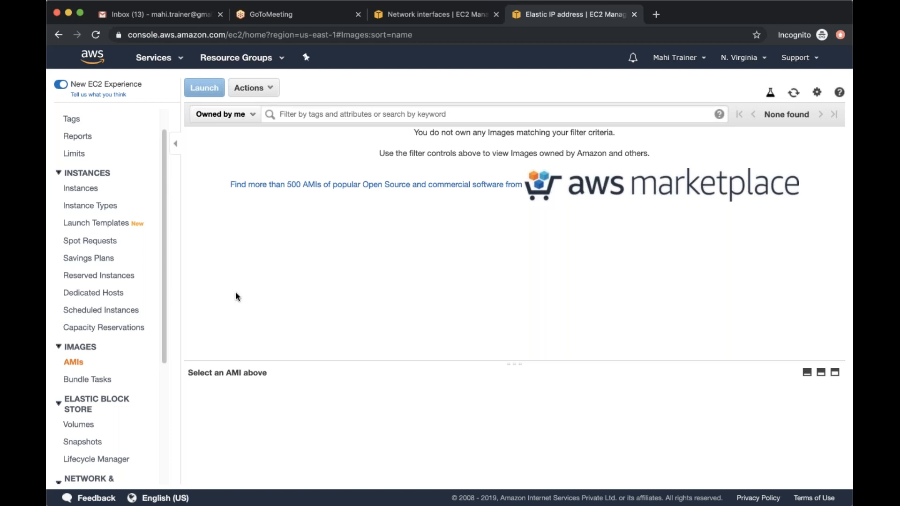
Return to the instance list, select the Windows instance and open its connection details
{"action": "left_click", "coordinate": [81, 187]}
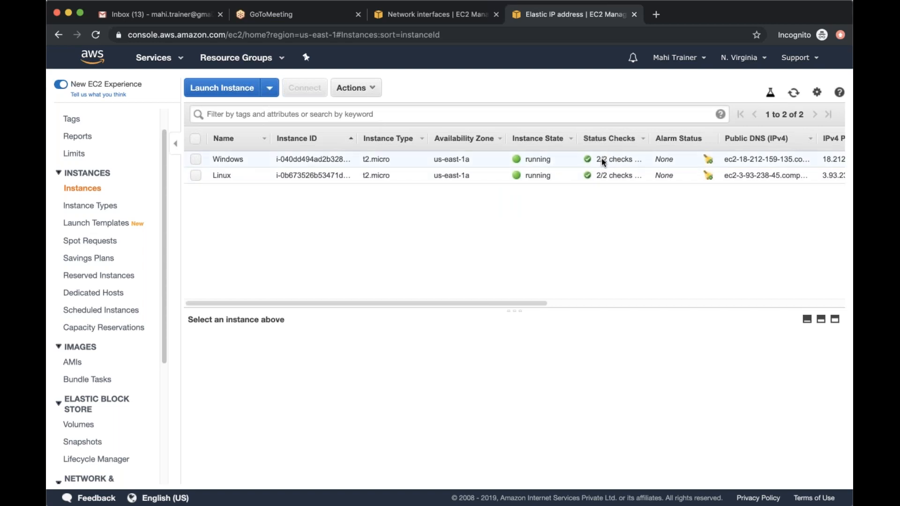
{"action": "left_click", "coordinate": [196, 159]}
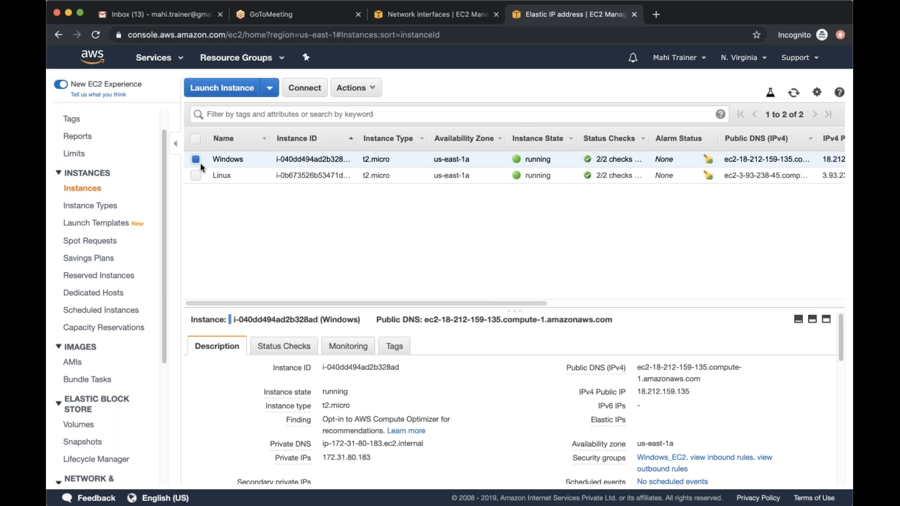
{"action": "left_click", "coordinate": [314, 93]}
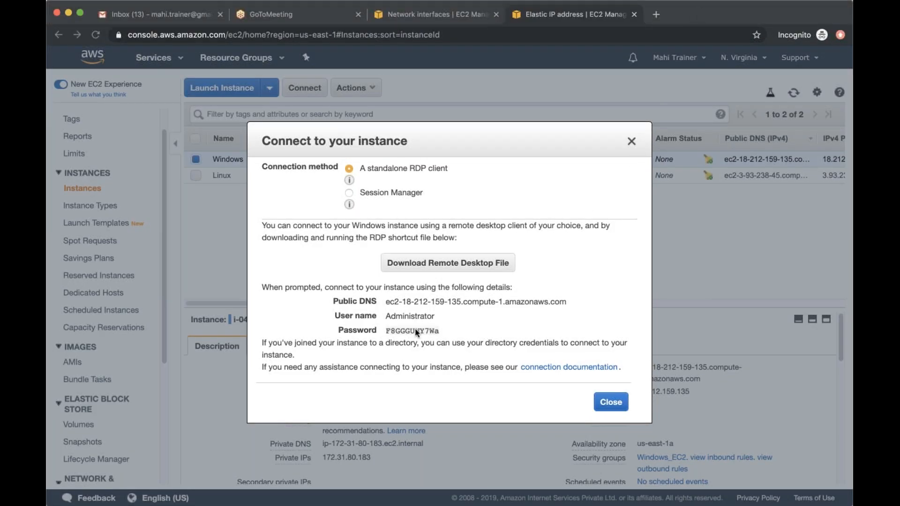
Examine the public DNS, user name and decrypted password given for connecting to the Windows instance with a standalone RDP client
{"action": "left_click_drag", "start_coordinate": [387, 331], "coordinate": [444, 332]}
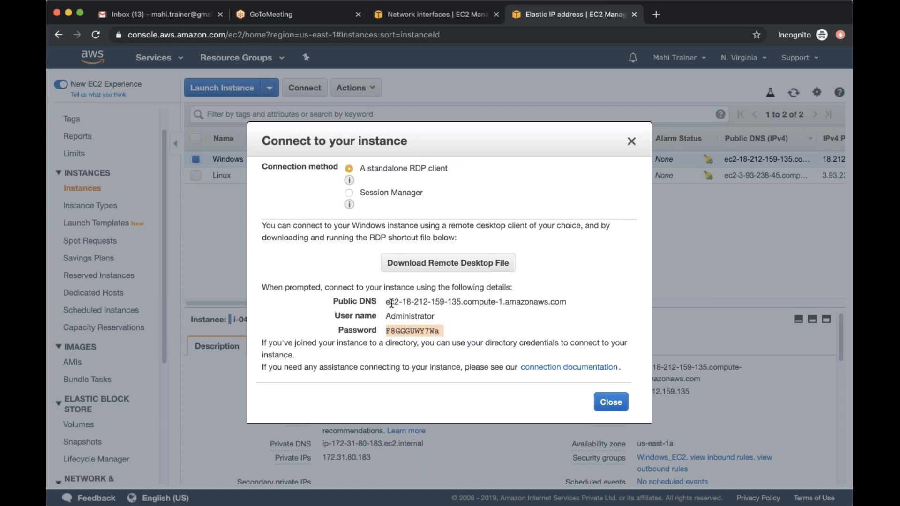
{"action": "left_click_drag", "start_coordinate": [384, 303], "coordinate": [445, 331]}
{"action": "left_click_drag", "start_coordinate": [384, 315], "coordinate": [441, 316]}
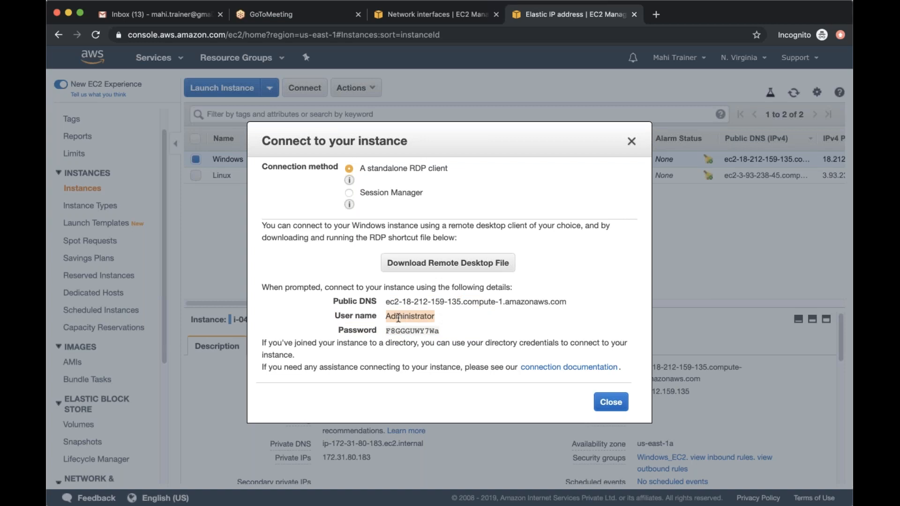
{"action": "left_click_drag", "start_coordinate": [384, 315], "coordinate": [449, 316]}
{"action": "left_click_drag", "start_coordinate": [385, 330], "coordinate": [441, 331]}
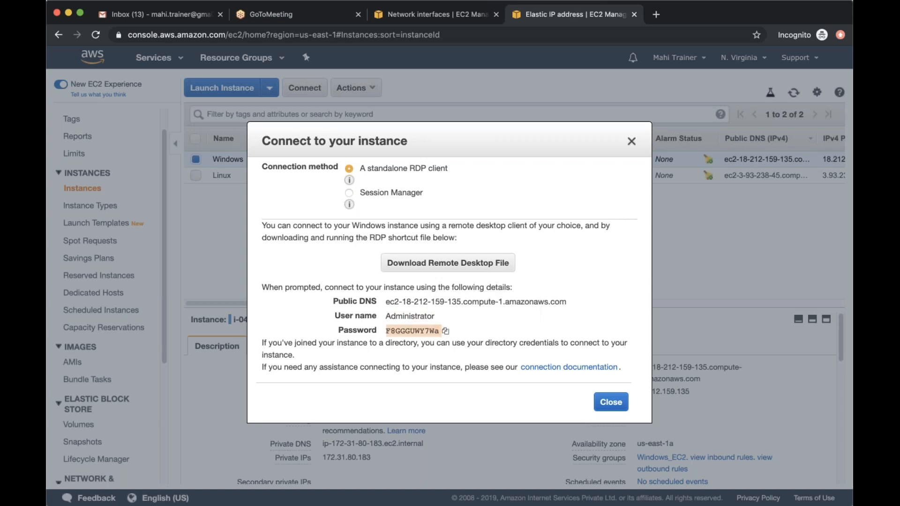
{"action": "left_click", "coordinate": [484, 329]}
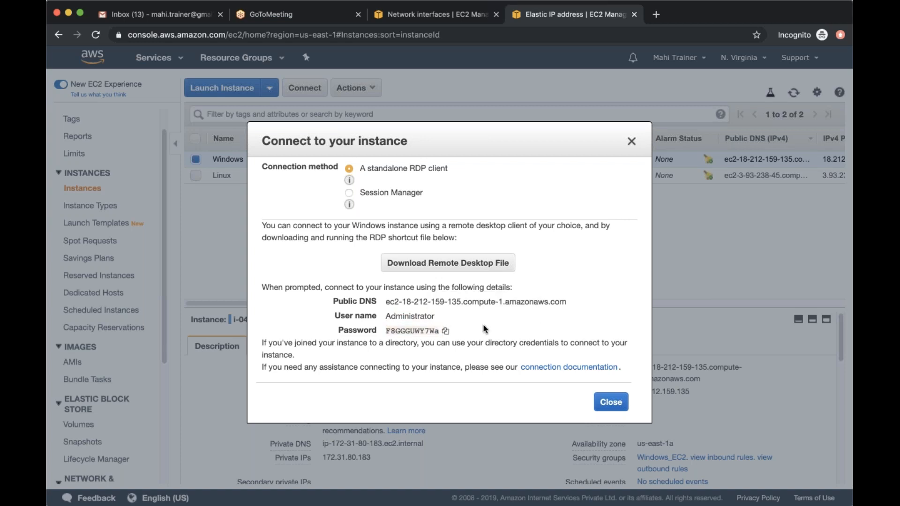
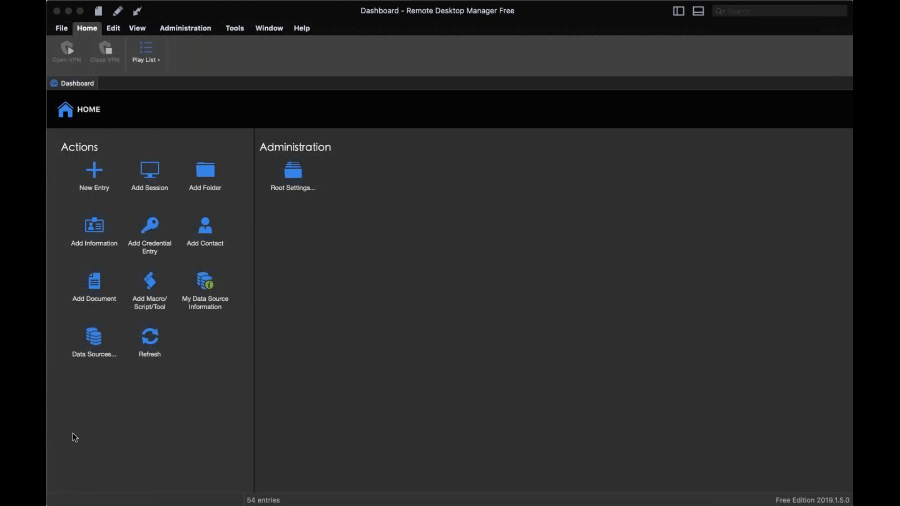
Create a Microsoft Remote Desktop (RDP) session entry for 18.212.159.135 in Remote Desktop Manager and try to connect
{"action": "left_click", "coordinate": [217, 272]}
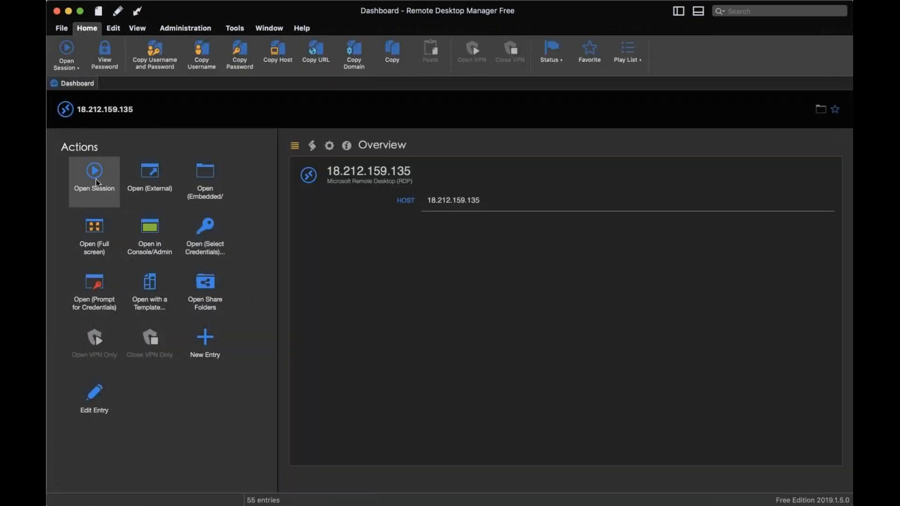
{"action": "left_click", "coordinate": [96, 180]}
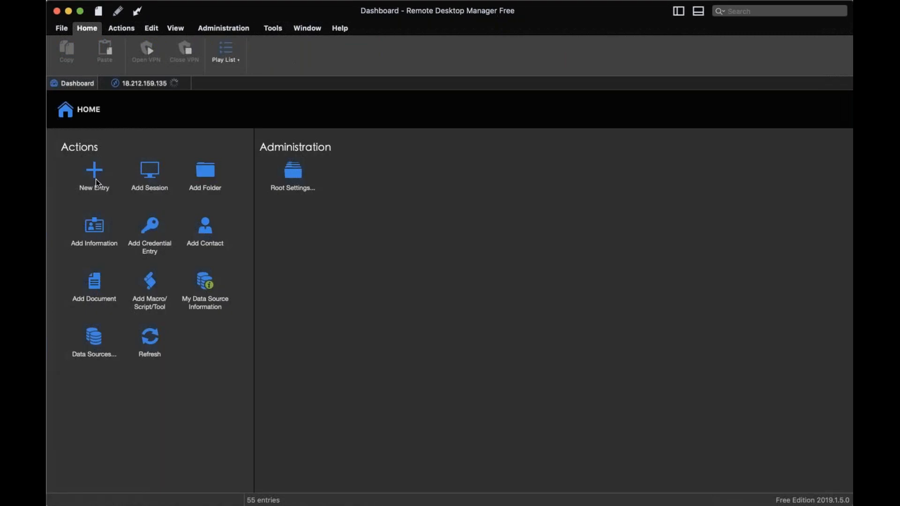
{"action": "left_click", "coordinate": [137, 82]}
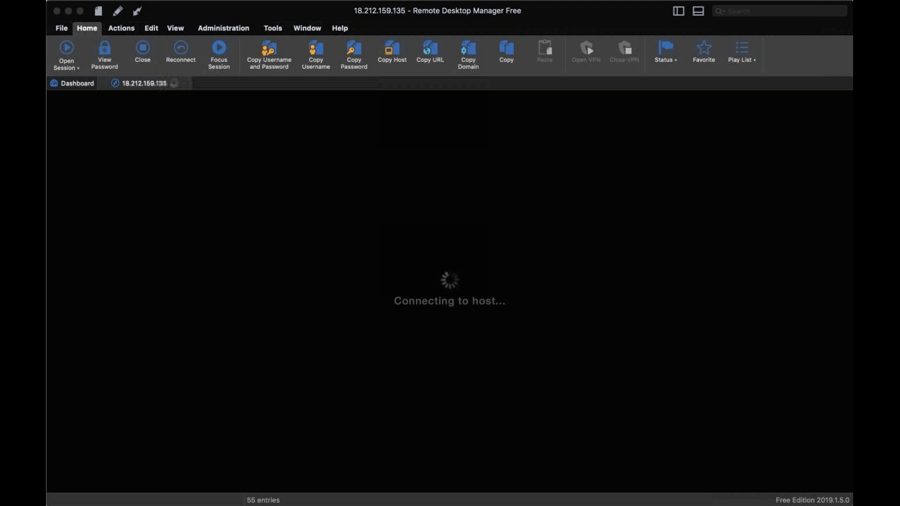
{"action": "left_click", "coordinate": [403, 193]}
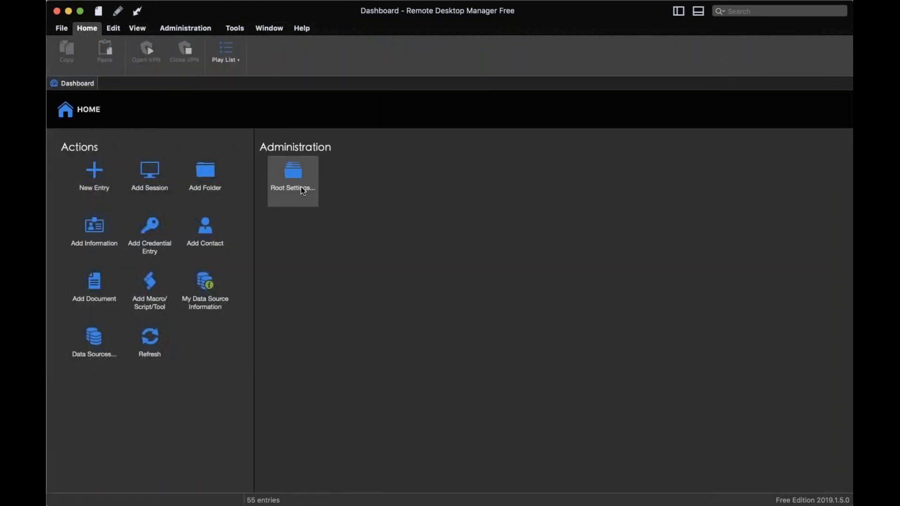
Create an RDP session entry for the host ec2-18-212-159-135.compute-1.amazonaws.com and connect to the Windows instance
{"action": "left_click", "coordinate": [92, 172]}
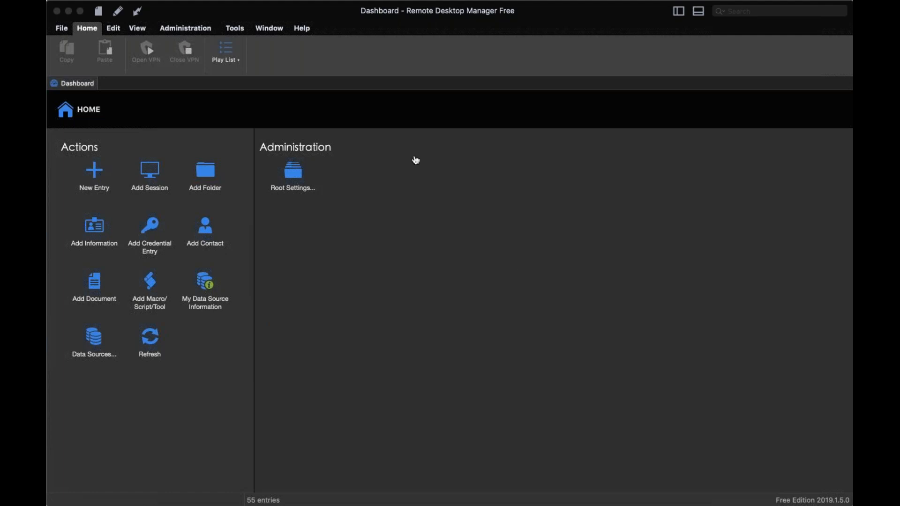
{"action": "left_click", "coordinate": [393, 140]}
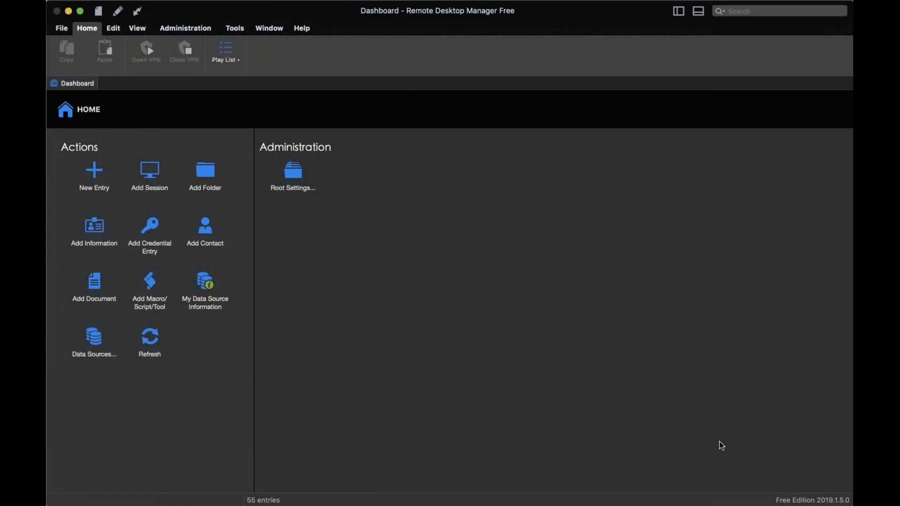
{"action": "left_click", "coordinate": [470, 240]}
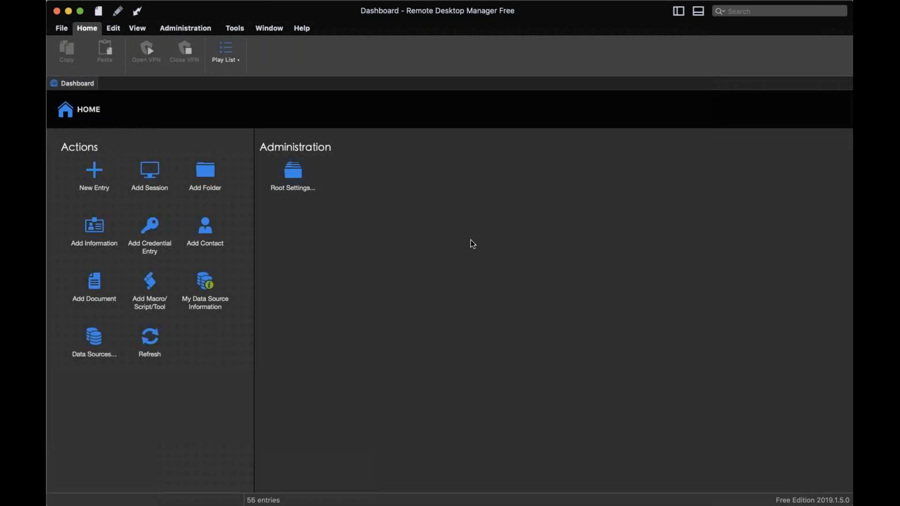
{"action": "left_click", "coordinate": [94, 175]}
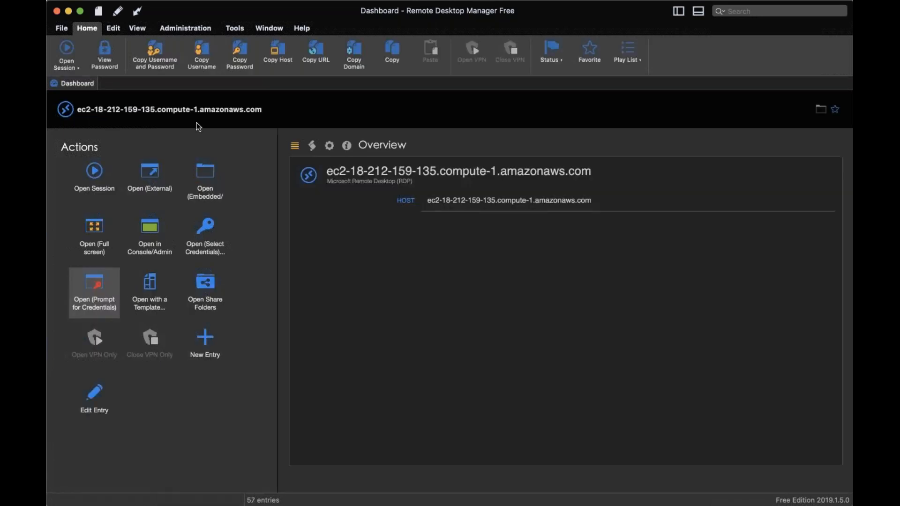
{"action": "left_click", "coordinate": [99, 167]}
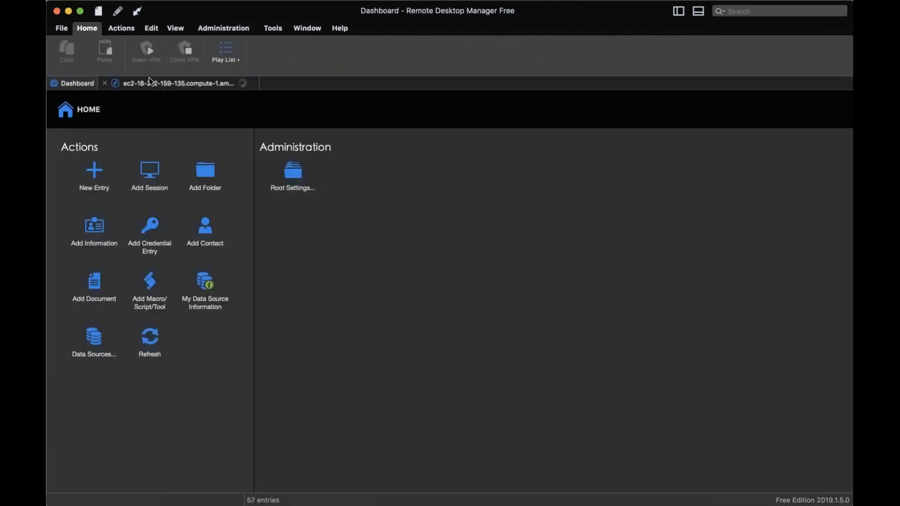
{"action": "left_click", "coordinate": [150, 82]}
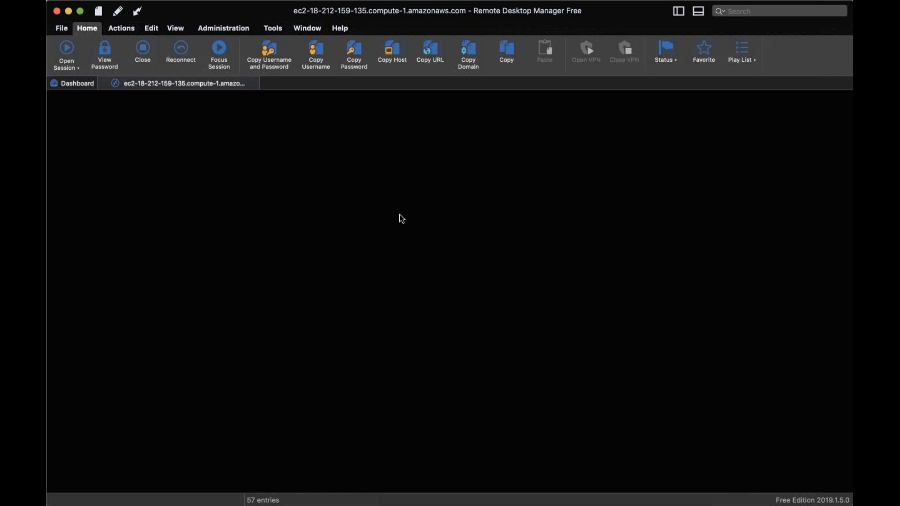
{"action": "left_click", "coordinate": [85, 85]}
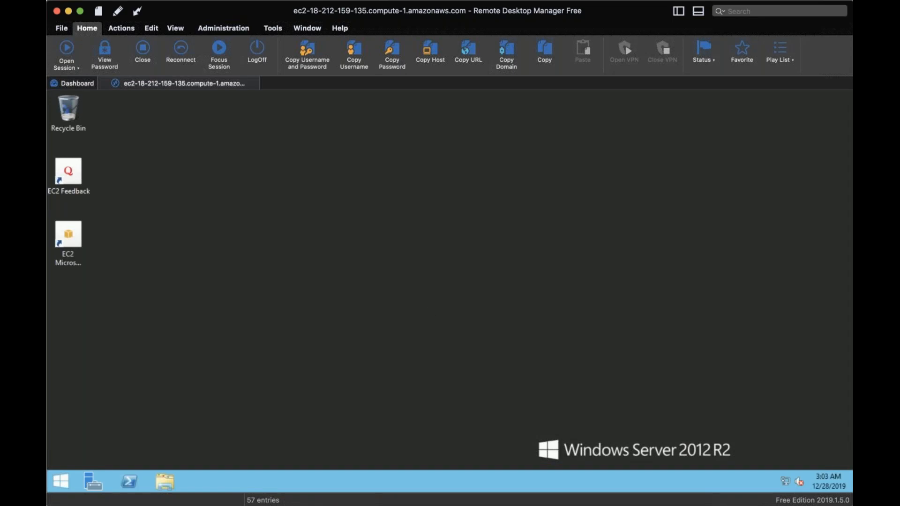
Open the server's Control Panel, examine the list of installed programs and their details, and close it
{"action": "left_click", "coordinate": [60, 480]}
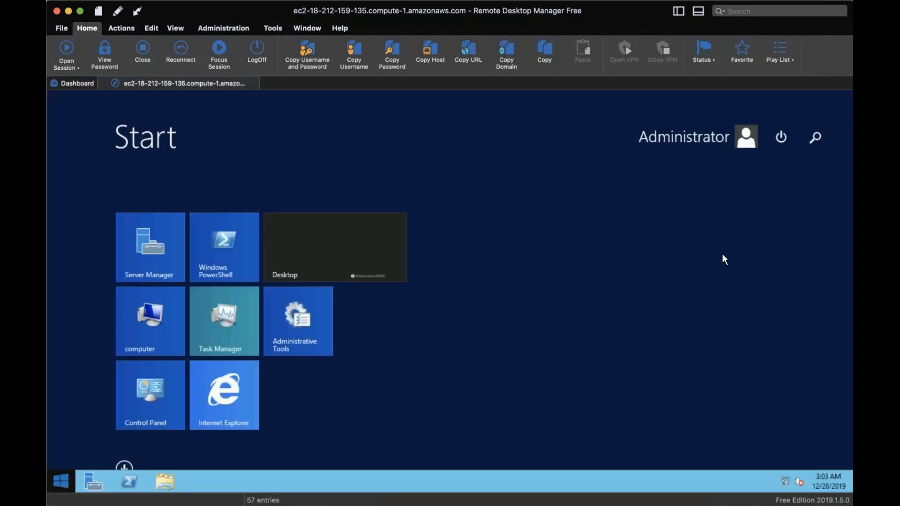
{"action": "left_click", "coordinate": [159, 387]}
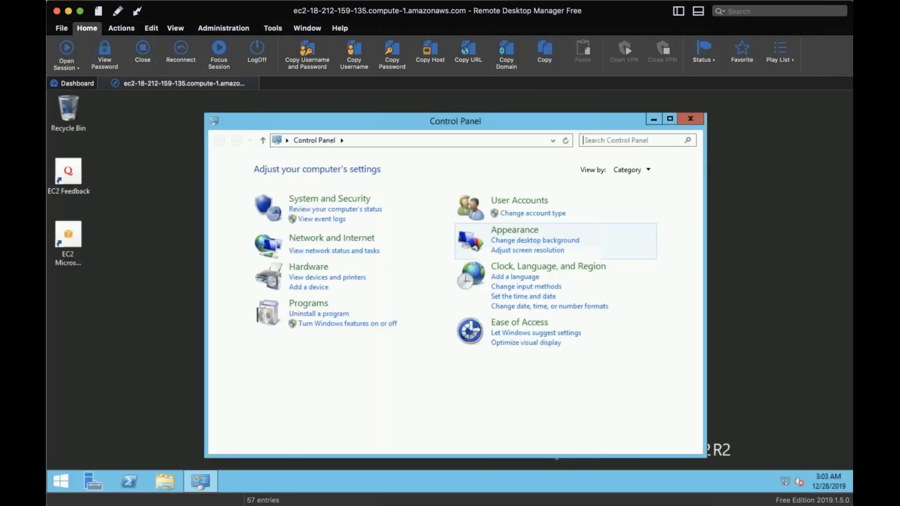
{"action": "left_click", "coordinate": [332, 318]}
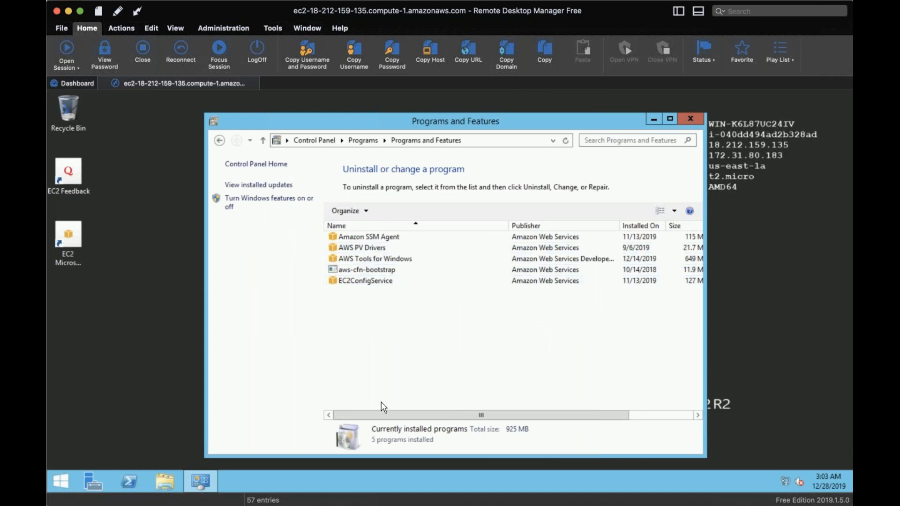
{"action": "left_click_drag", "start_coordinate": [394, 415], "coordinate": [554, 414]}
{"action": "left_click_drag", "start_coordinate": [459, 410], "coordinate": [359, 407]}
{"action": "left_click", "coordinate": [689, 120]}
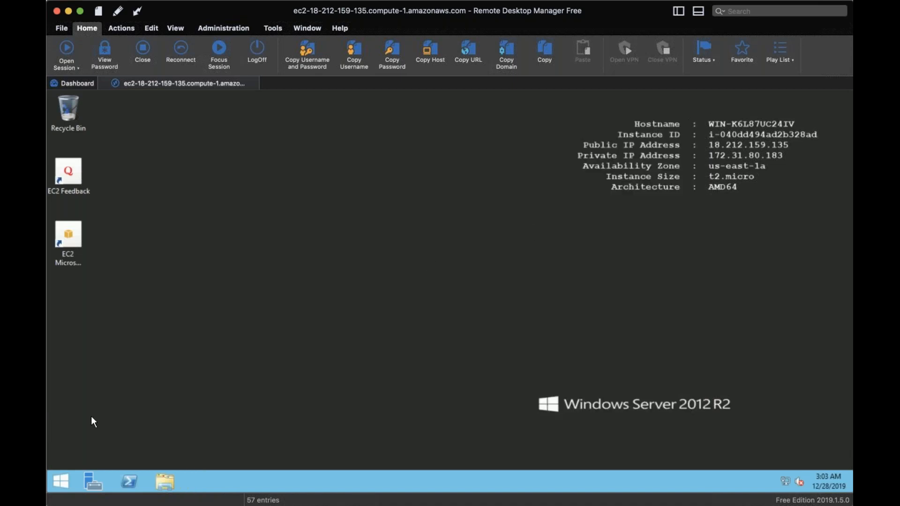
Try to launch Internet Explorer on the Windows server and dismiss the resulting notice
{"action": "left_click", "coordinate": [62, 481]}
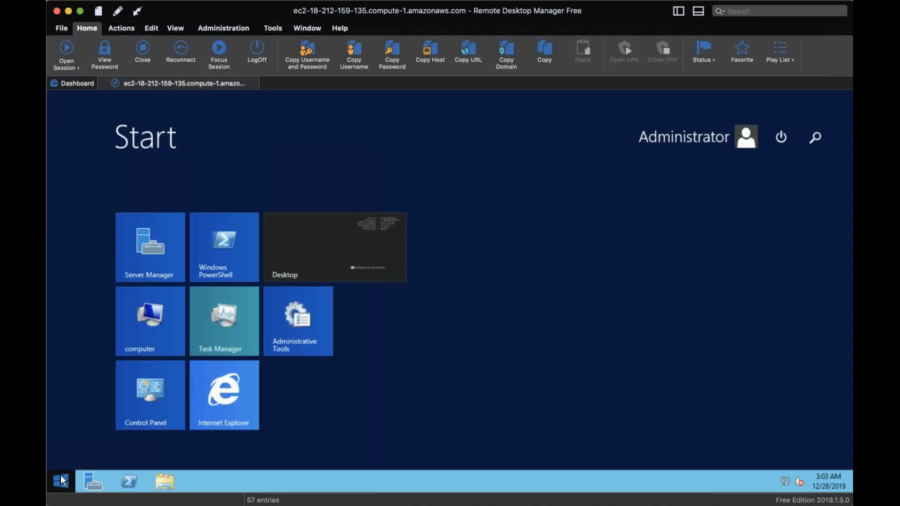
{"action": "left_click", "coordinate": [240, 388]}
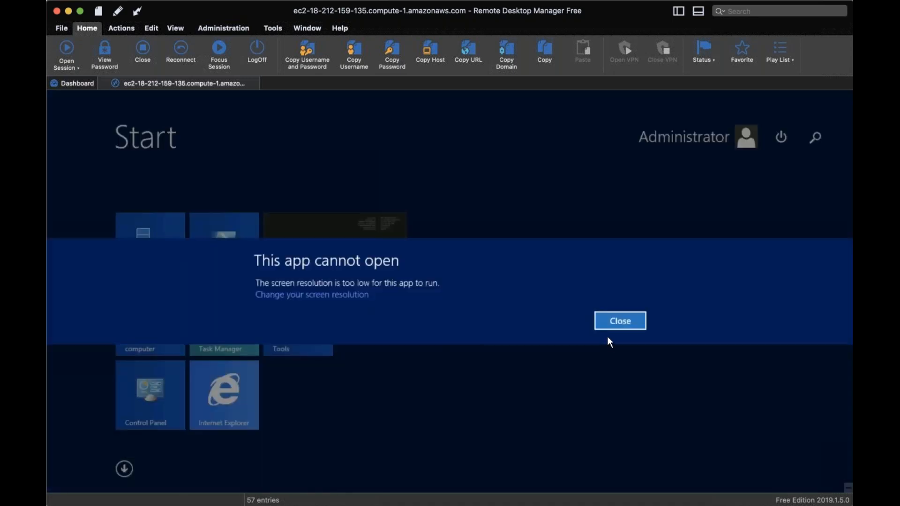
{"action": "left_click", "coordinate": [617, 324]}
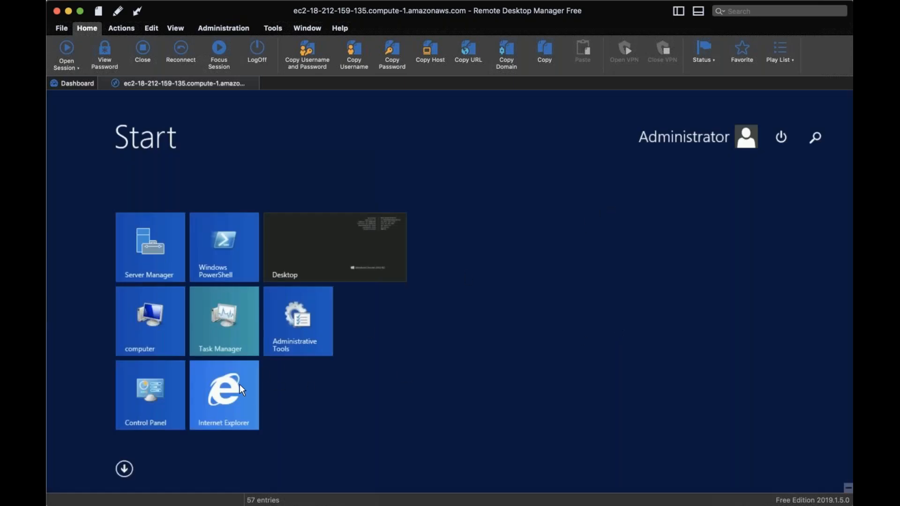
Launch Internet Explorer again, check the server's screen resolution settings from its notice, and cancel them
{"action": "left_click", "coordinate": [224, 389]}
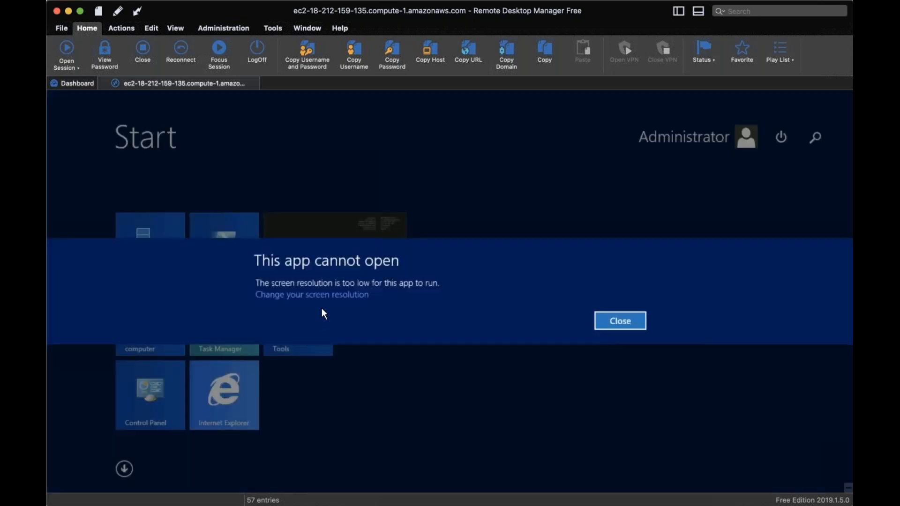
{"action": "left_click", "coordinate": [350, 295]}
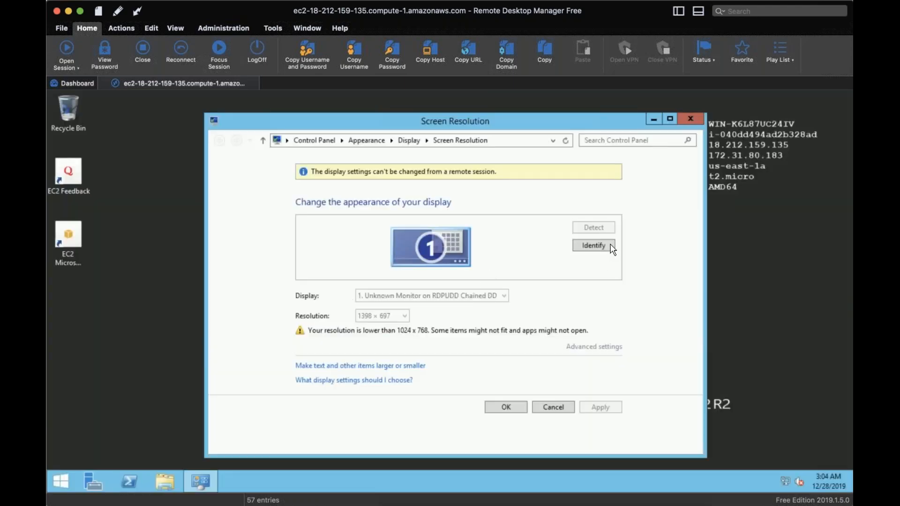
{"action": "left_click", "coordinate": [611, 247]}
{"action": "left_click", "coordinate": [551, 409]}
Retry launching Internet Explorer after leaving the resolution settings and dismiss the notice
{"action": "left_click", "coordinate": [51, 489]}
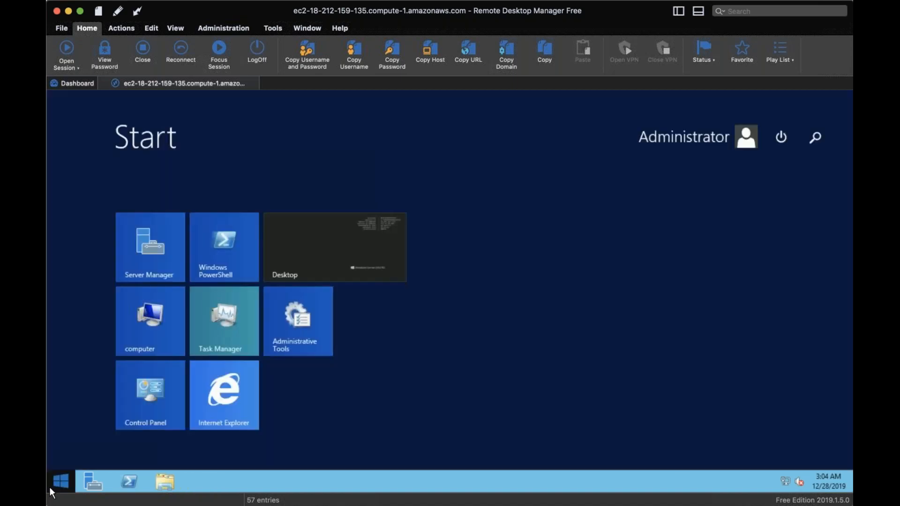
{"action": "left_click", "coordinate": [236, 418]}
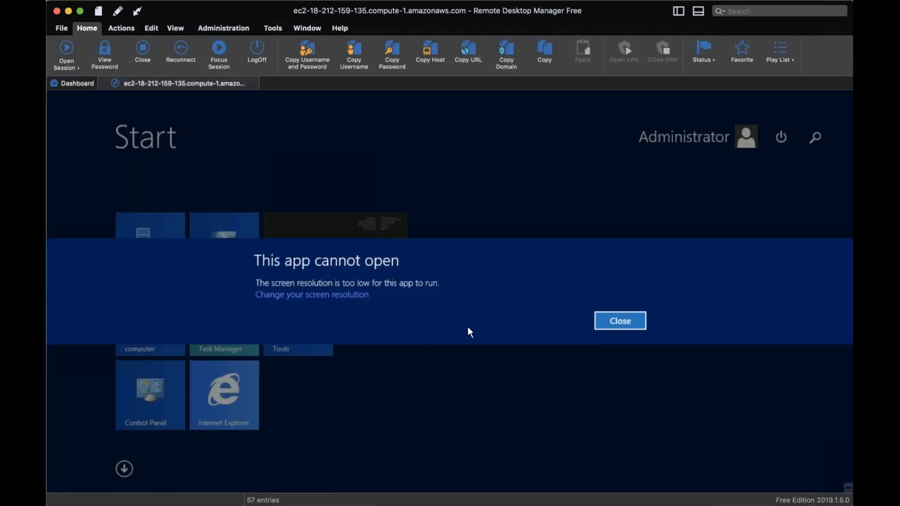
{"action": "left_click", "coordinate": [611, 321]}
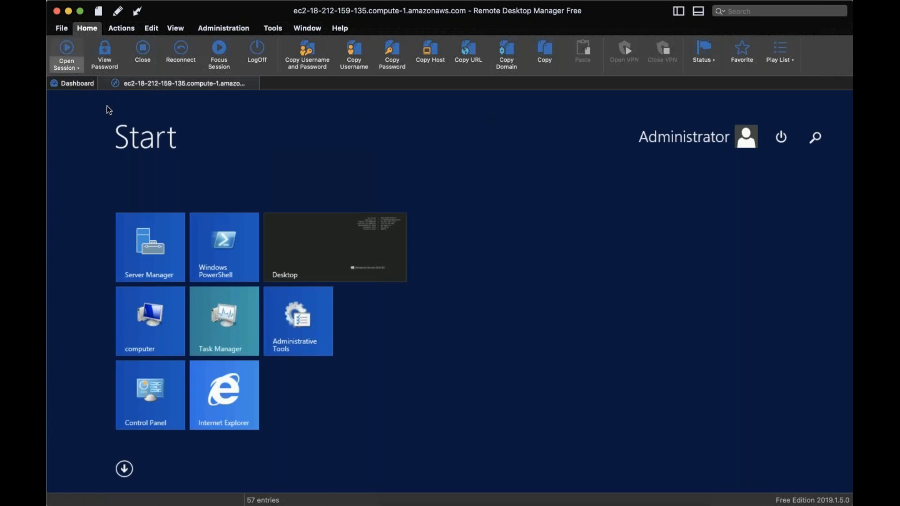
{"action": "left_click", "coordinate": [274, 29]}
{"action": "left_click", "coordinate": [303, 29]}
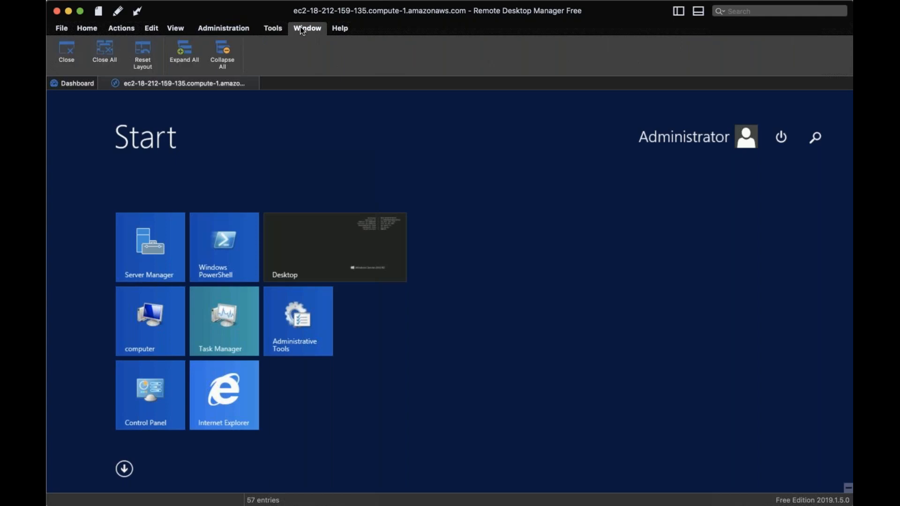
{"action": "left_click", "coordinate": [205, 30]}
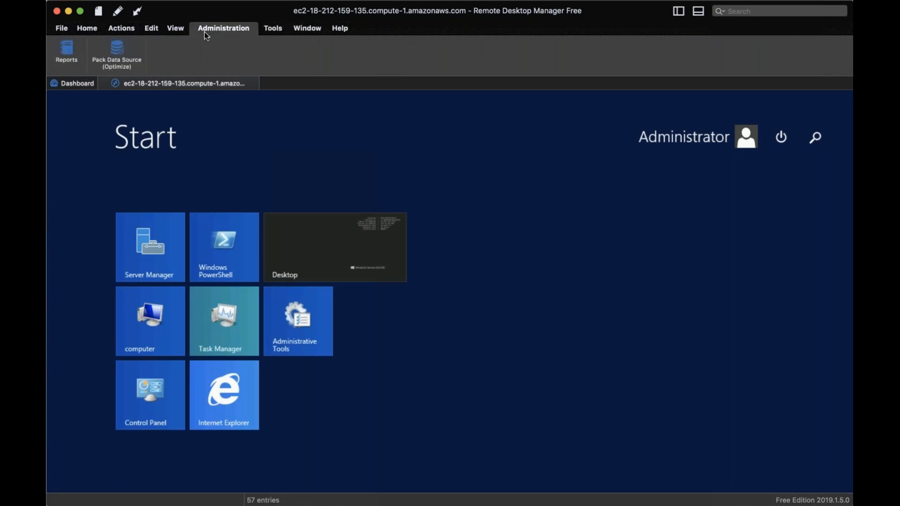
{"action": "left_click", "coordinate": [173, 29]}
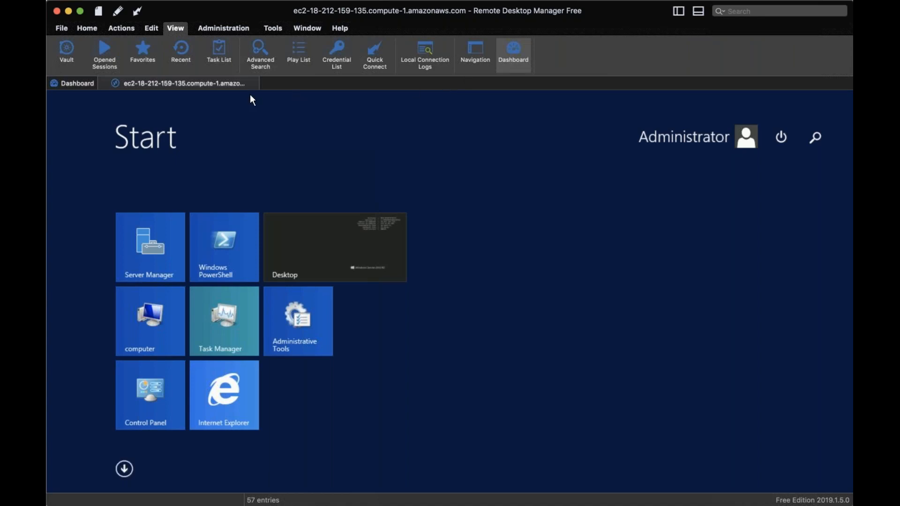
{"action": "left_click", "coordinate": [149, 30]}
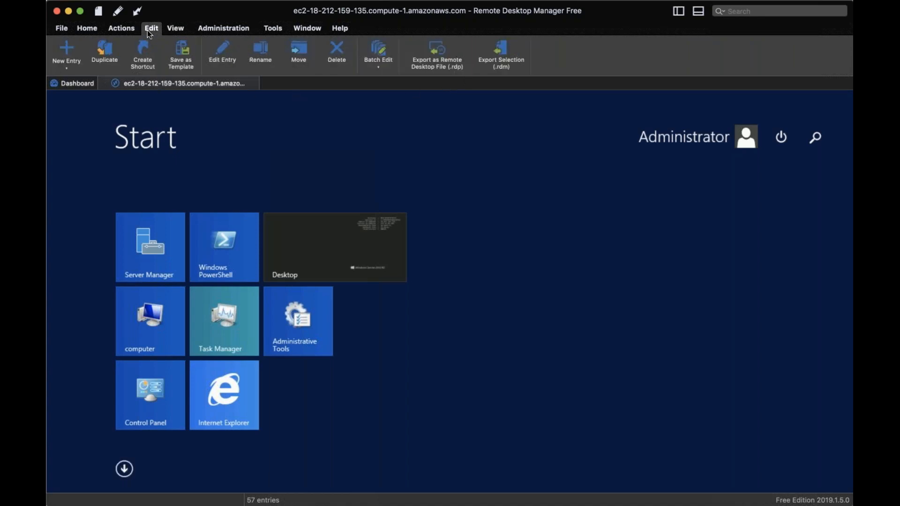
{"action": "left_click", "coordinate": [119, 30]}
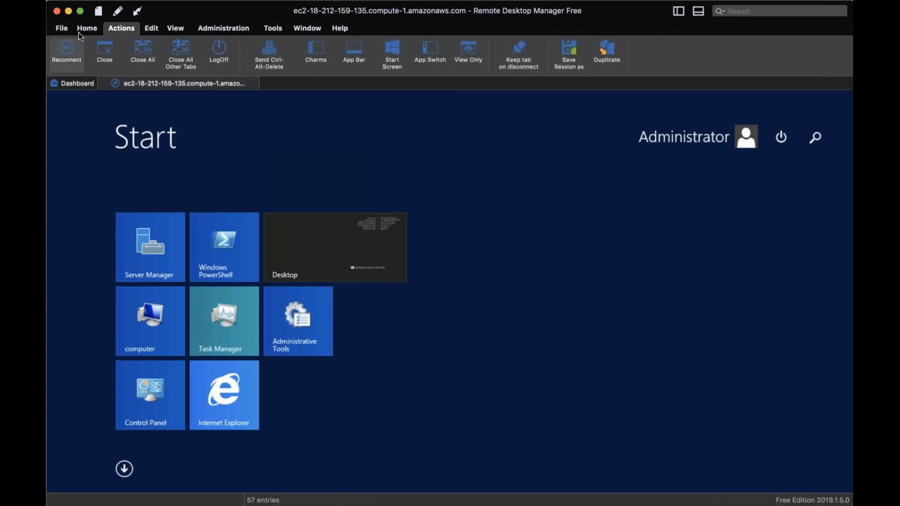
{"action": "left_click", "coordinate": [91, 27]}
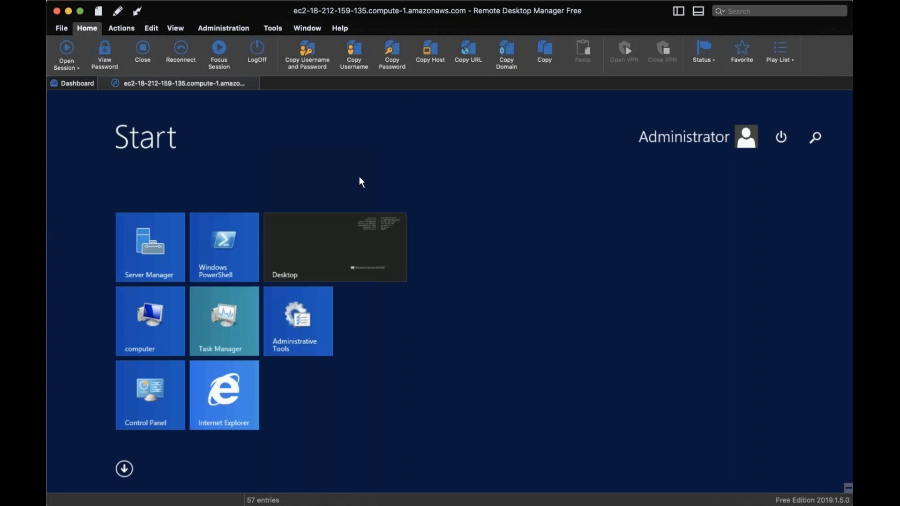
Search the server's full app list for "edge", clear the search and return to the desktop
{"action": "left_click", "coordinate": [126, 471]}
{"action": "left_click", "coordinate": [711, 137]}
{"action": "type", "text": "e"}
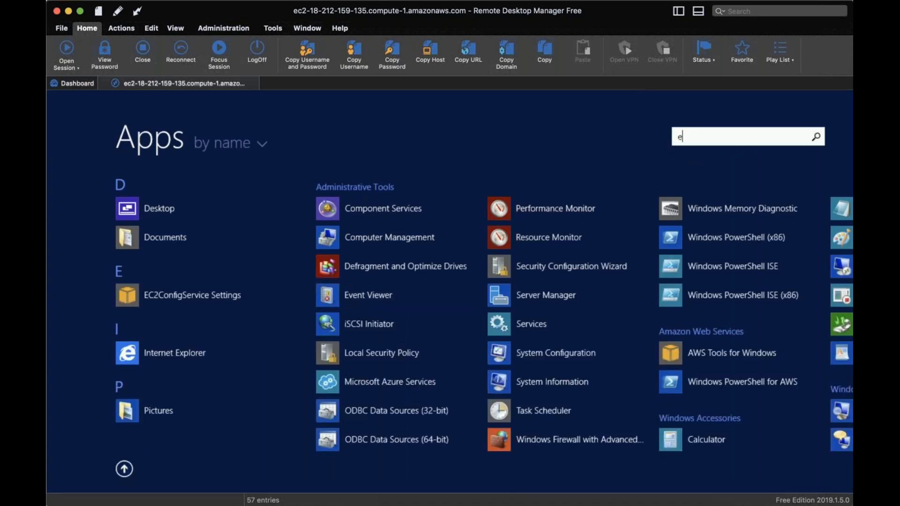
{"action": "type", "text": "dge"}
{"action": "key", "text": "BackSpace"}
{"action": "key", "text": "BackSpace"}
{"action": "key", "text": "BackSpace"}
{"action": "key", "text": "BackSpace"}
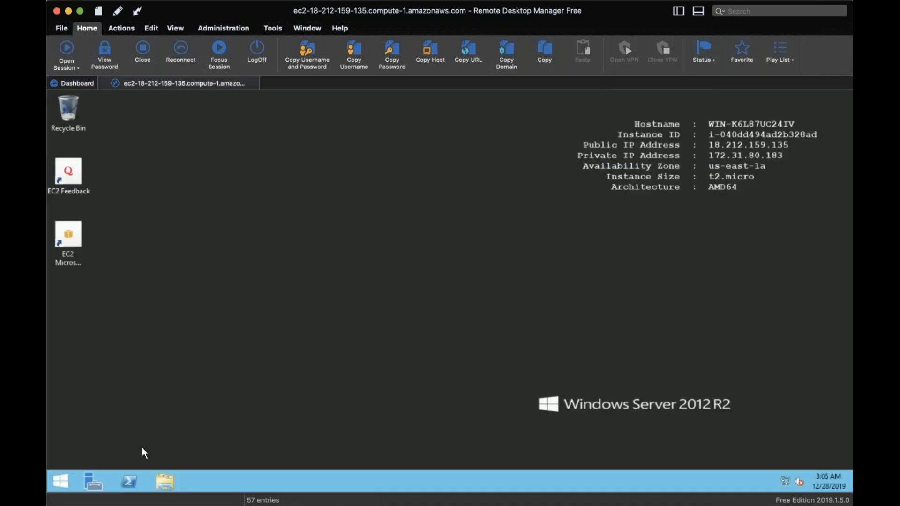
Create a folder named "AWS Training" on the server's Local Disk (C:) and open it
{"action": "left_click", "coordinate": [162, 478]}
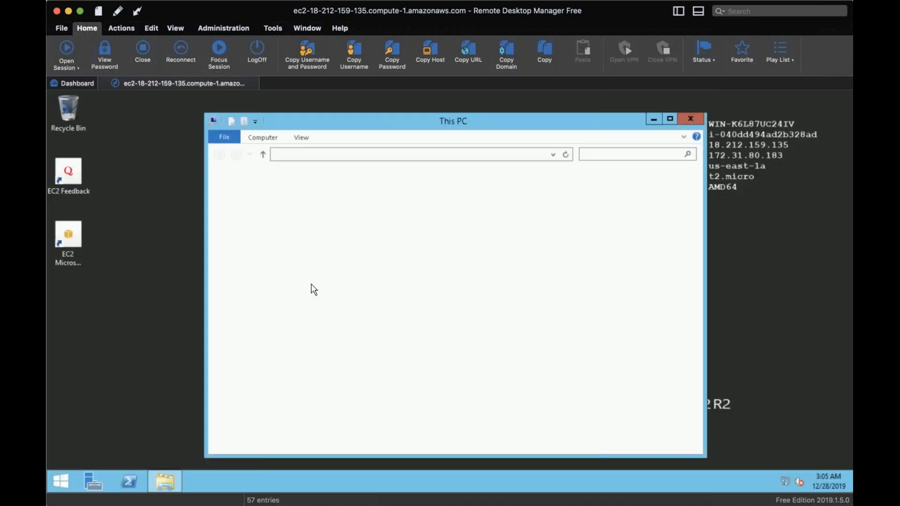
{"action": "double_click", "coordinate": [410, 311]}
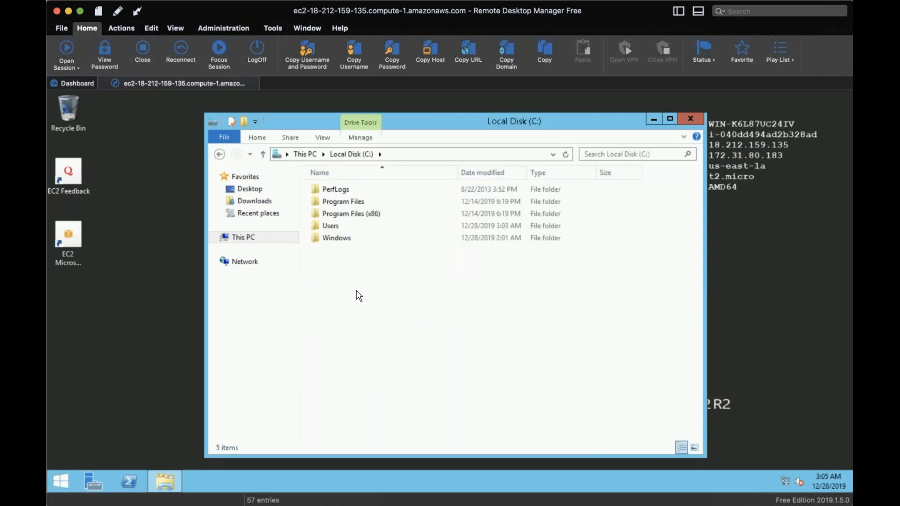
{"action": "right_click", "coordinate": [357, 296]}
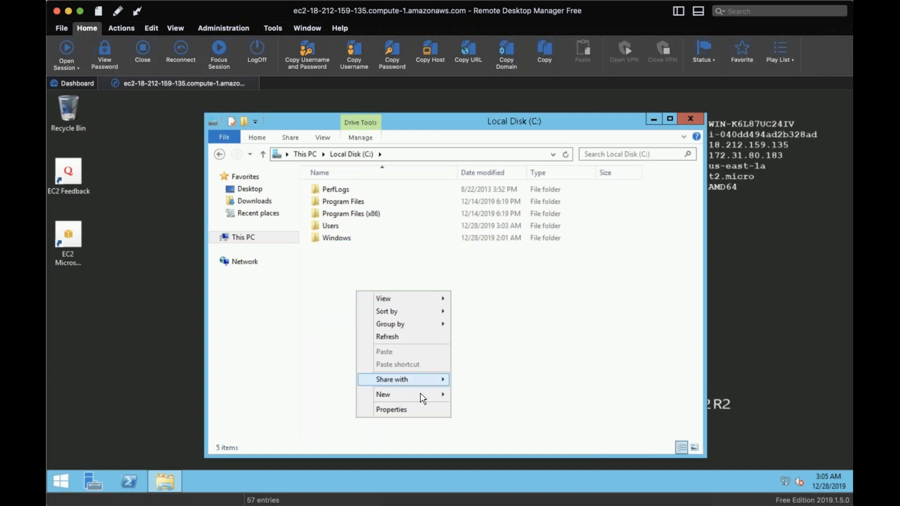
{"action": "mouse_move", "coordinate": [428, 395]}
{"action": "left_click", "coordinate": [474, 394]}
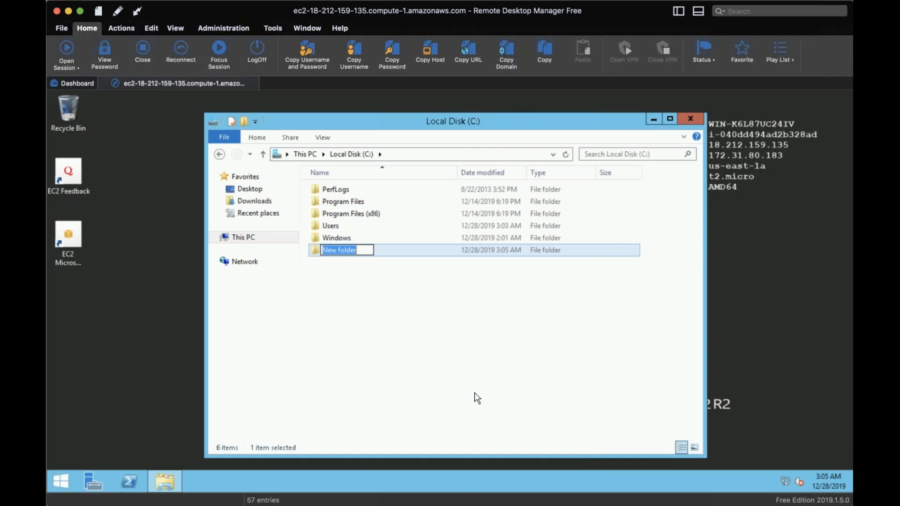
{"action": "type", "text": "AWS "}
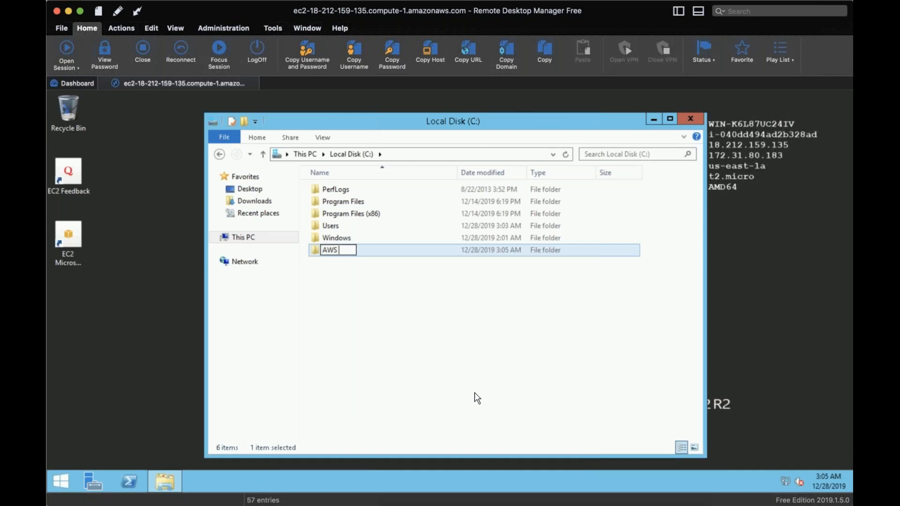
{"action": "type", "text": "Training"}
{"action": "key", "text": "Return"}
{"action": "key", "text": "Return"}
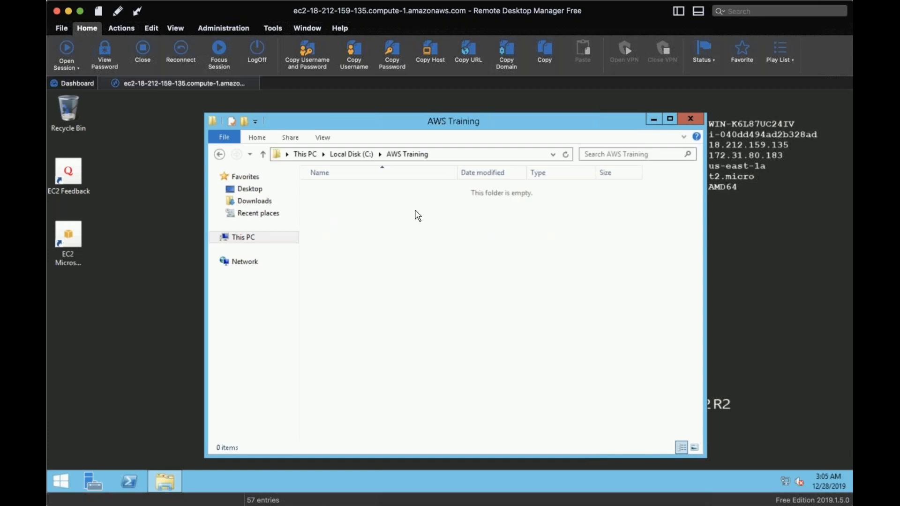
Create a text document named "AWS Training" inside the AWS Training folder and open it
{"action": "right_click", "coordinate": [408, 225]}
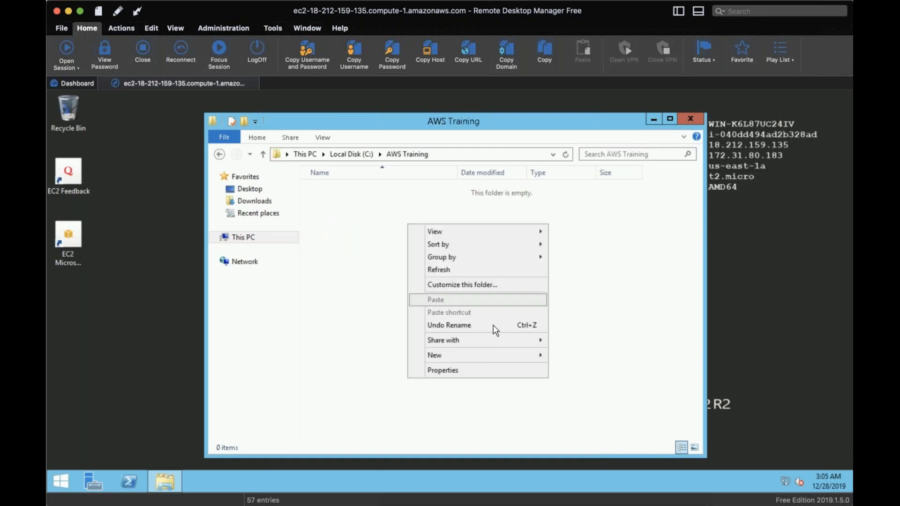
{"action": "mouse_move", "coordinate": [486, 354]}
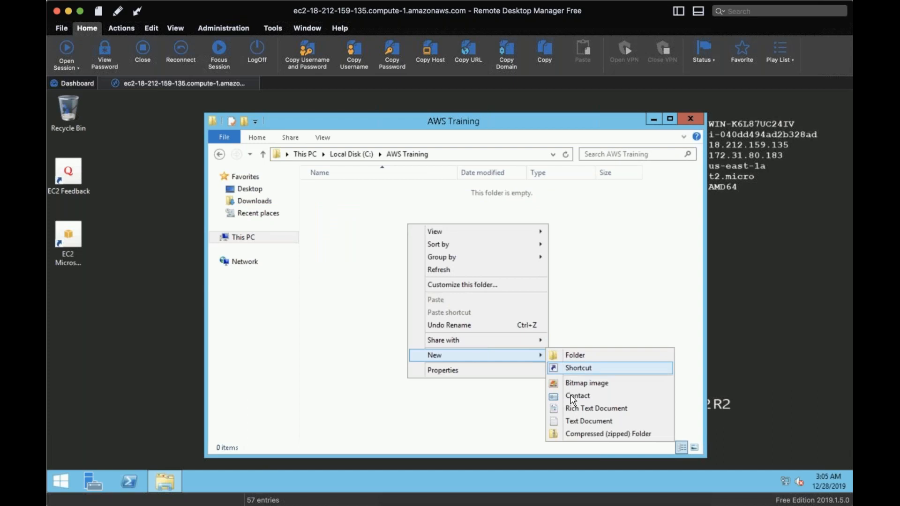
{"action": "left_click", "coordinate": [569, 416]}
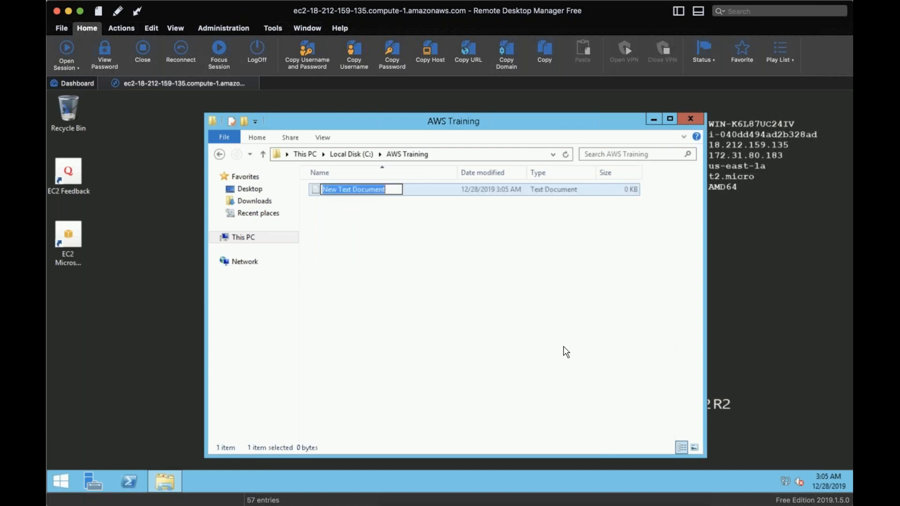
{"action": "type", "text": "AWS Training"}
{"action": "key", "text": "Return"}
{"action": "key", "text": "Return"}
Write "This is to test Private AMI Creation" in the AWS Training text document
{"action": "type", "text": "This is to test "}
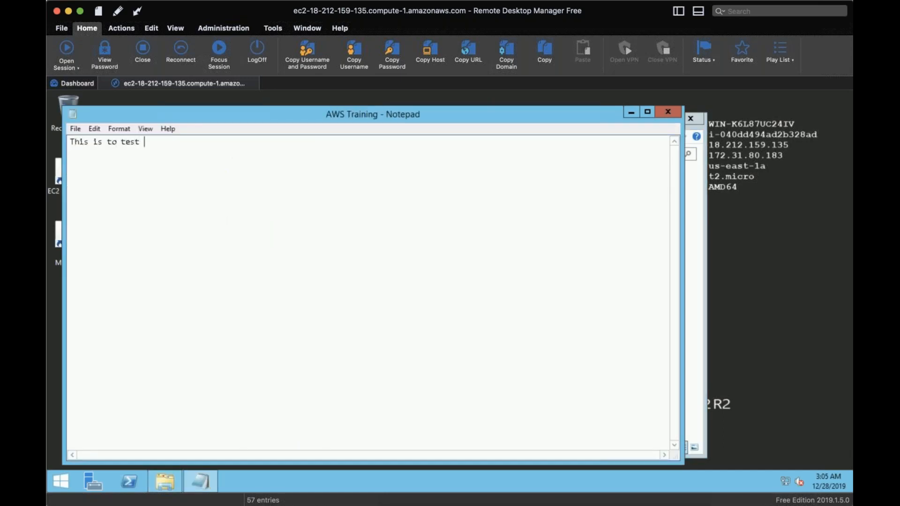
{"action": "type", "text": "Private AMI Creation"}
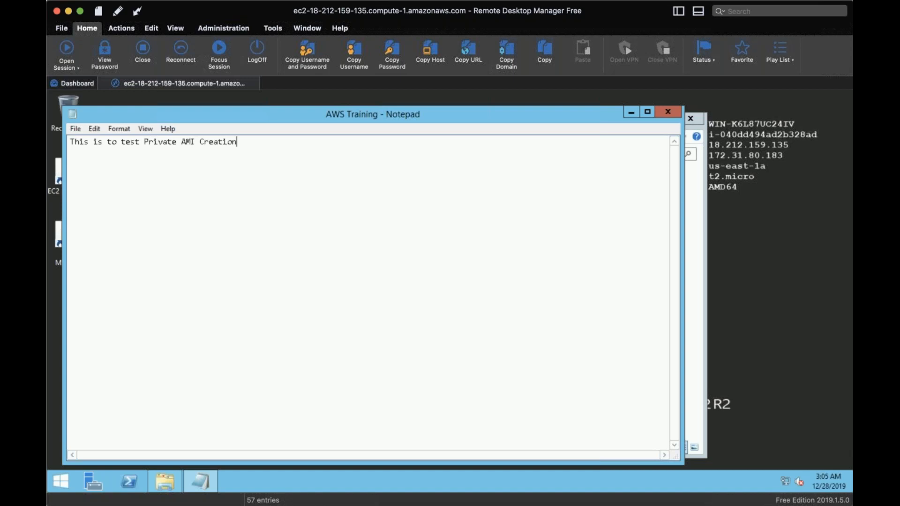
{"action": "key", "text": "super"}
{"action": "type", "text": "s"}
{"action": "left_click", "coordinate": [565, 347]}
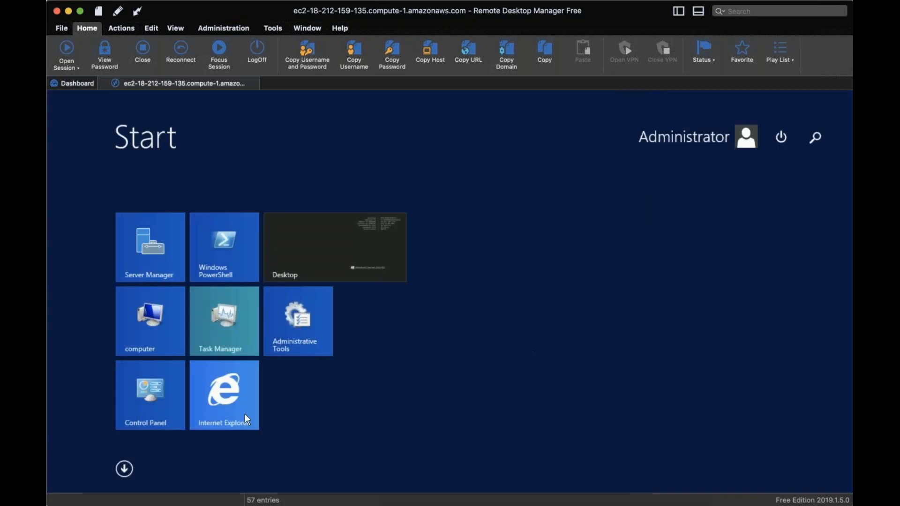
{"action": "left_click", "coordinate": [124, 468]}
{"action": "key", "text": "Escape"}
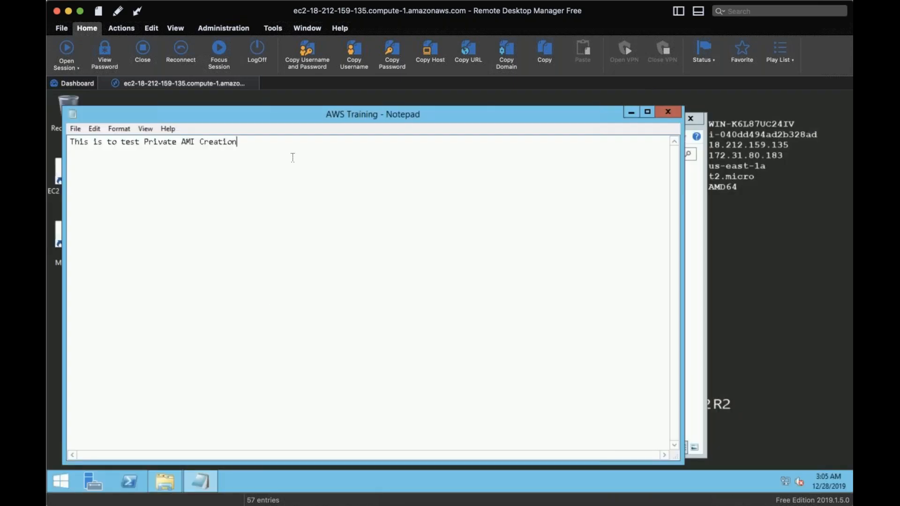
{"action": "key", "text": "super+q"}
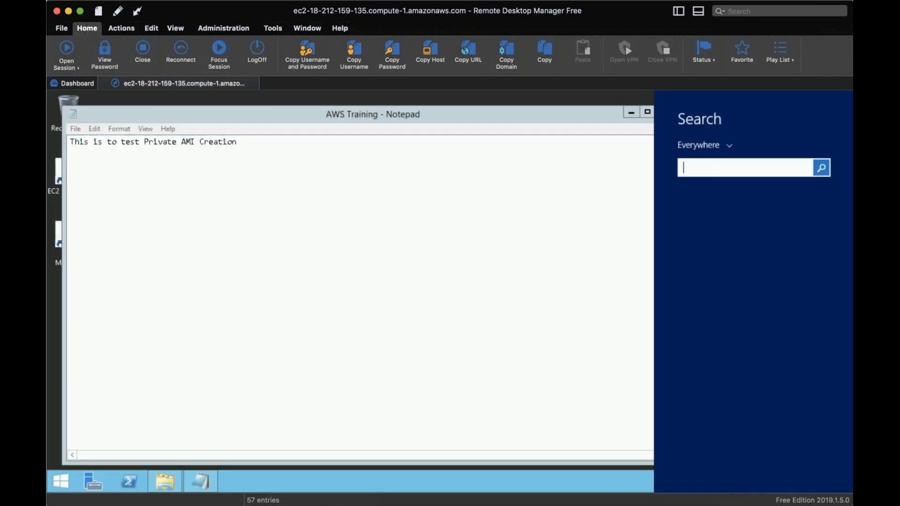
{"action": "key", "text": "Escape"}
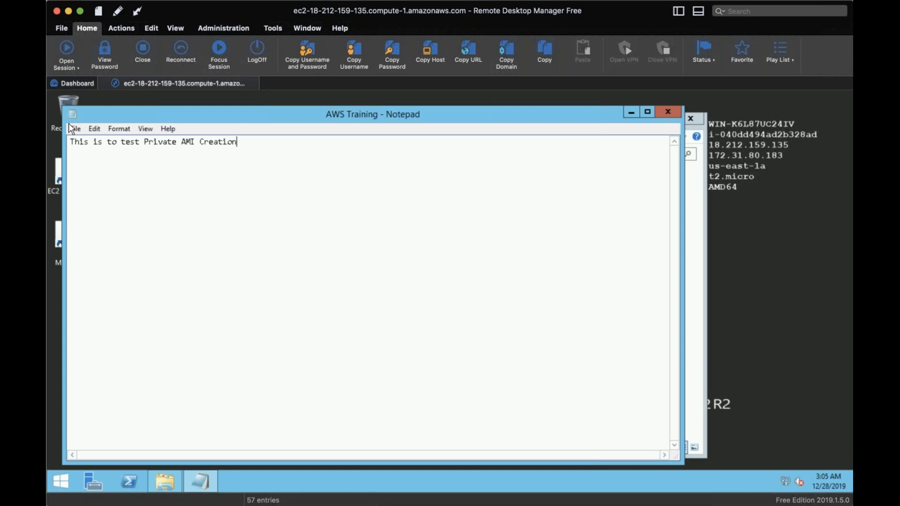
Save the AWS Training text document and close it
{"action": "left_click", "coordinate": [72, 130]}
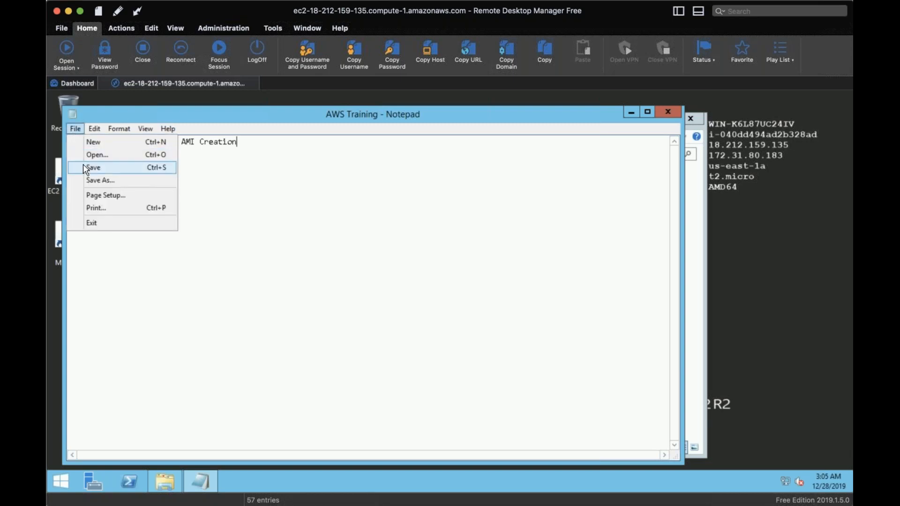
{"action": "left_click", "coordinate": [83, 165]}
{"action": "left_click", "coordinate": [668, 112]}
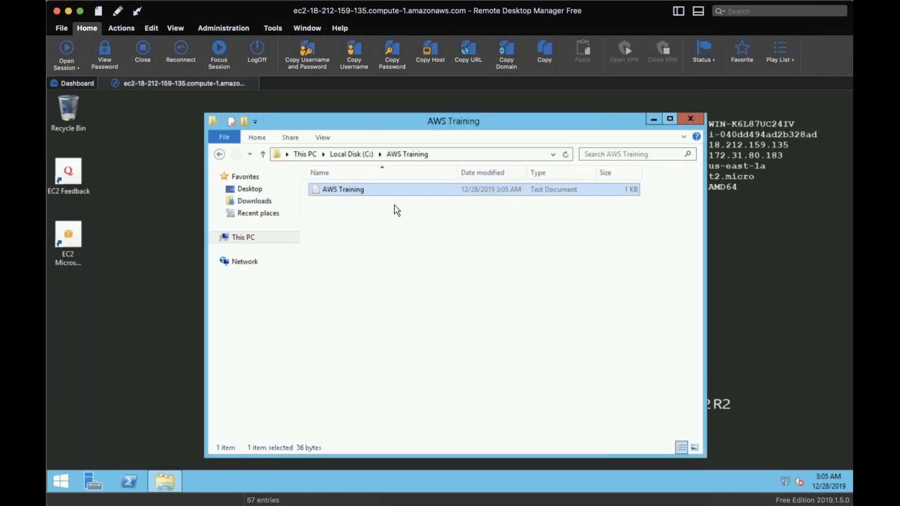
Reopen the AWS Training document to check its saved text, and close it along with the folder window
{"action": "double_click", "coordinate": [339, 191]}
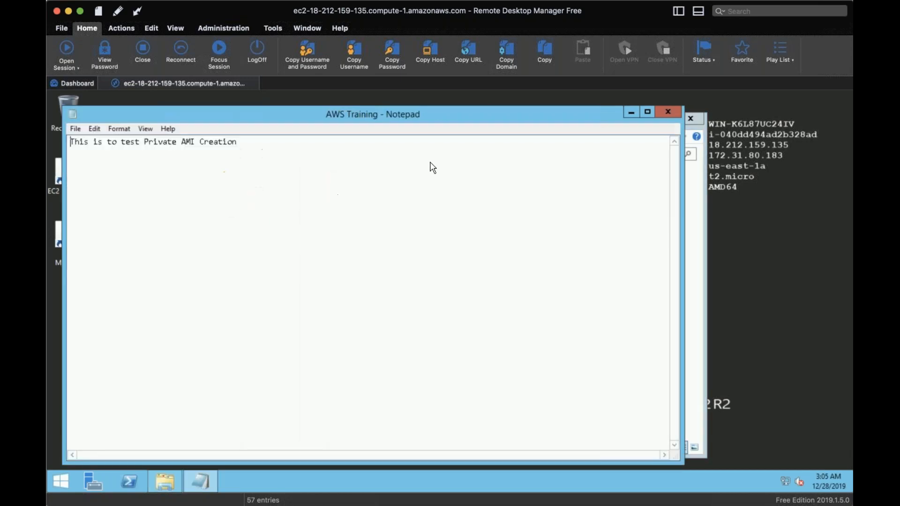
{"action": "left_click", "coordinate": [678, 112]}
{"action": "left_click", "coordinate": [691, 118]}
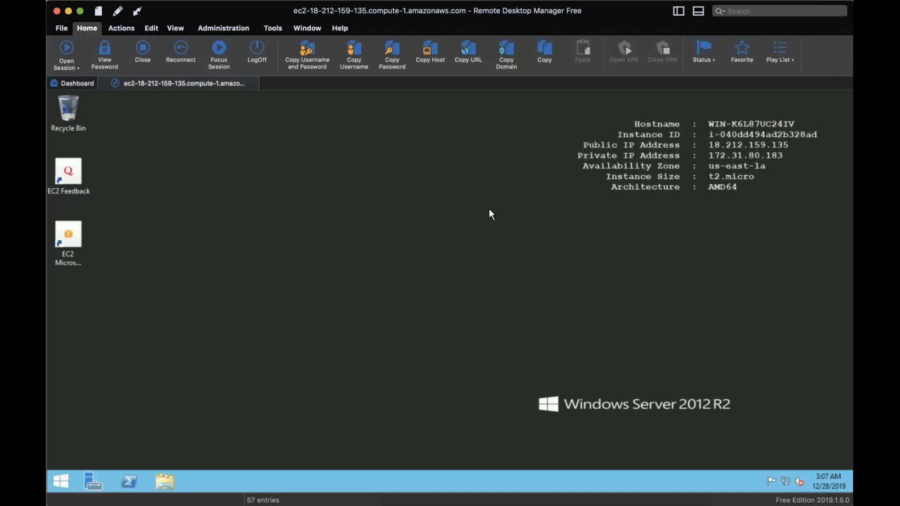
View the server's system properties, including Windows edition, processor and memory, and close them
{"action": "left_click", "coordinate": [58, 479]}
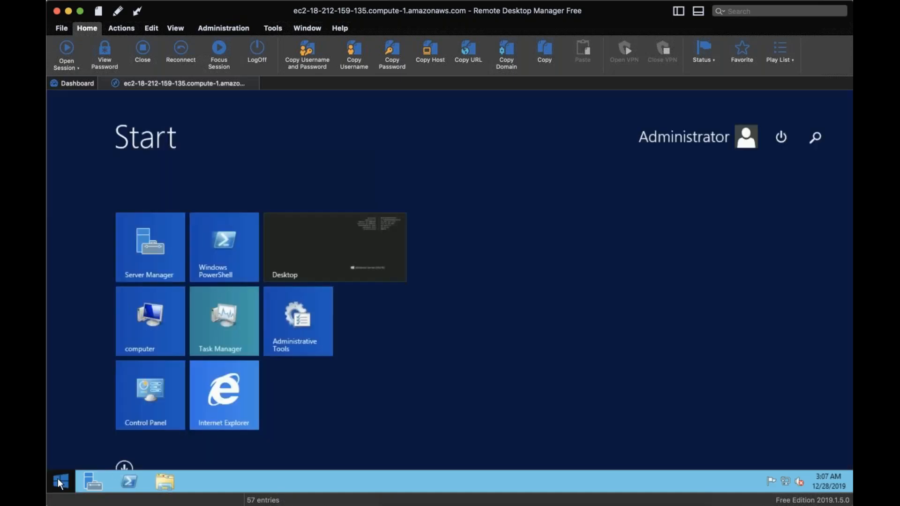
{"action": "right_click", "coordinate": [148, 330]}
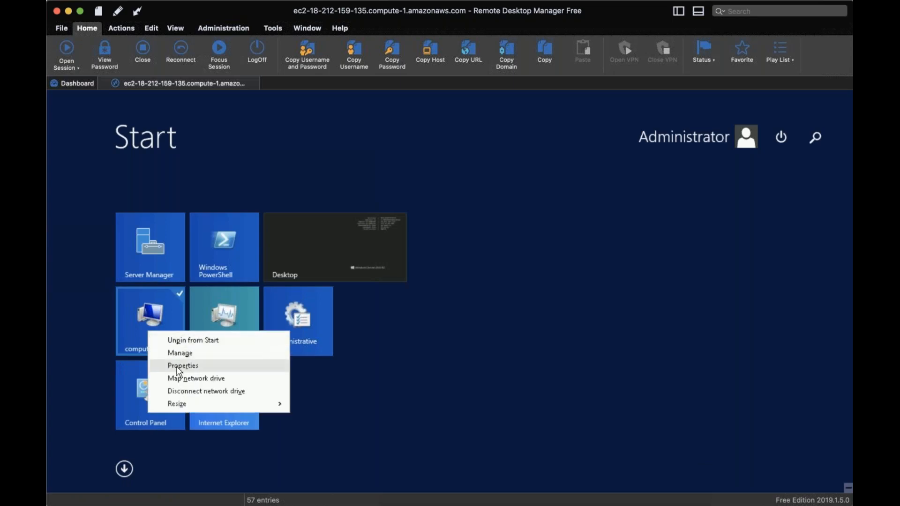
{"action": "left_click", "coordinate": [179, 366]}
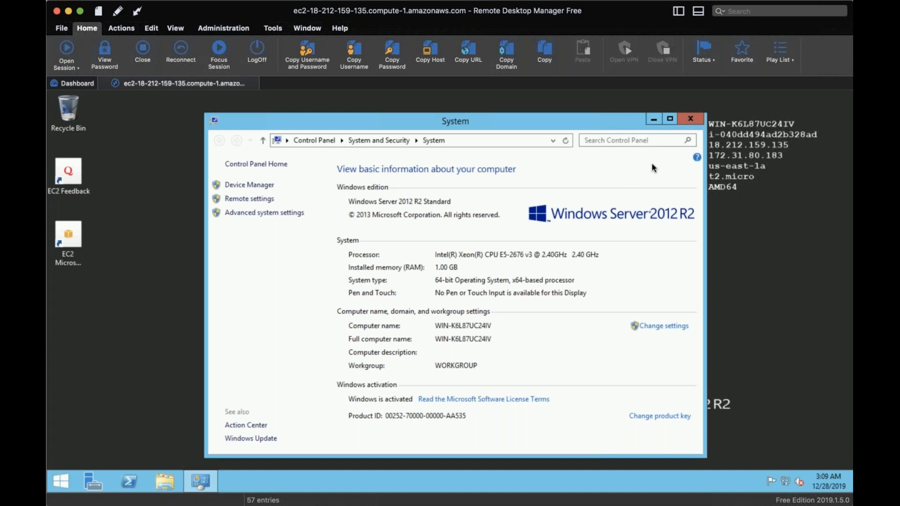
{"action": "left_click", "coordinate": [692, 121]}
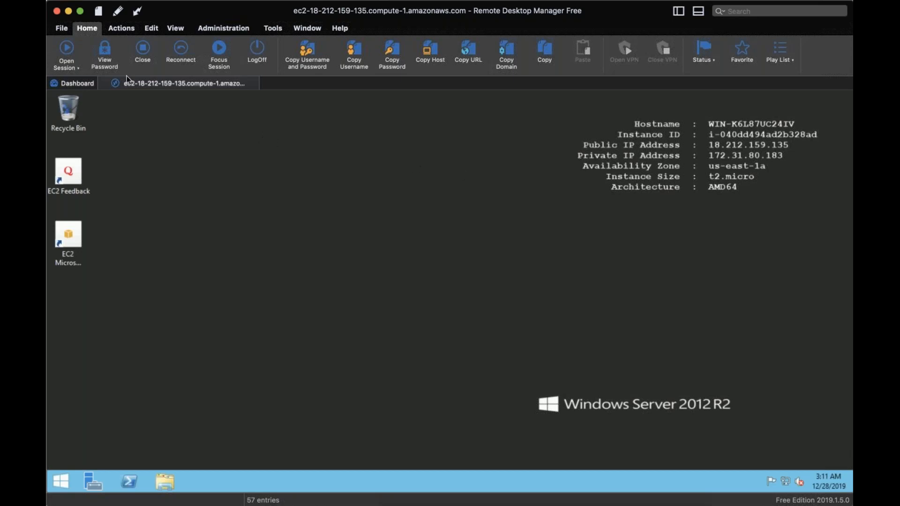
Switch to the AWS EC2 console in the browser and stop the Windows instance, confirming the stop
{"action": "left_click", "coordinate": [69, 12]}
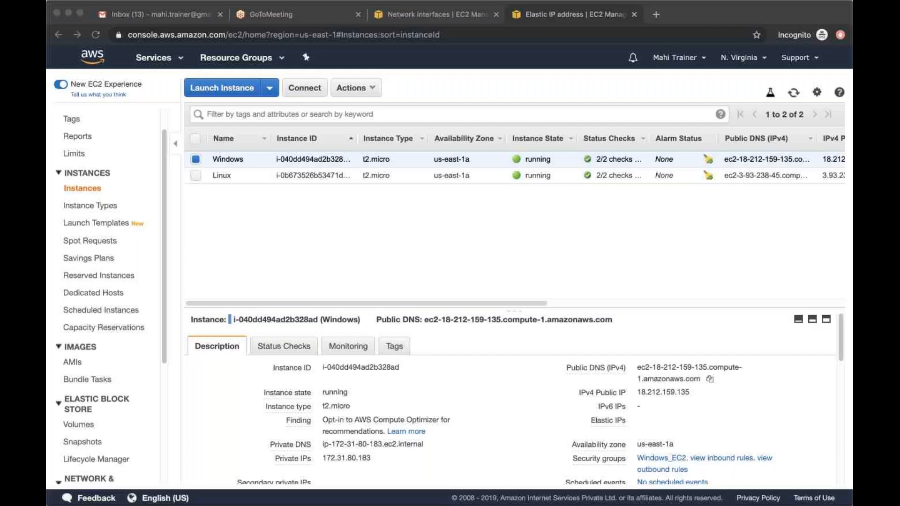
{"action": "left_click", "coordinate": [700, 14]}
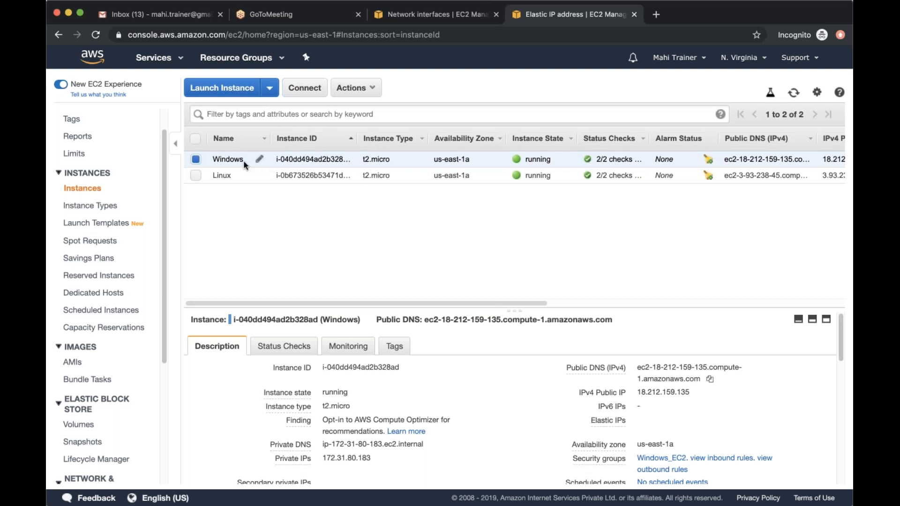
{"action": "left_click", "coordinate": [347, 93]}
{"action": "mouse_move", "coordinate": [378, 166]}
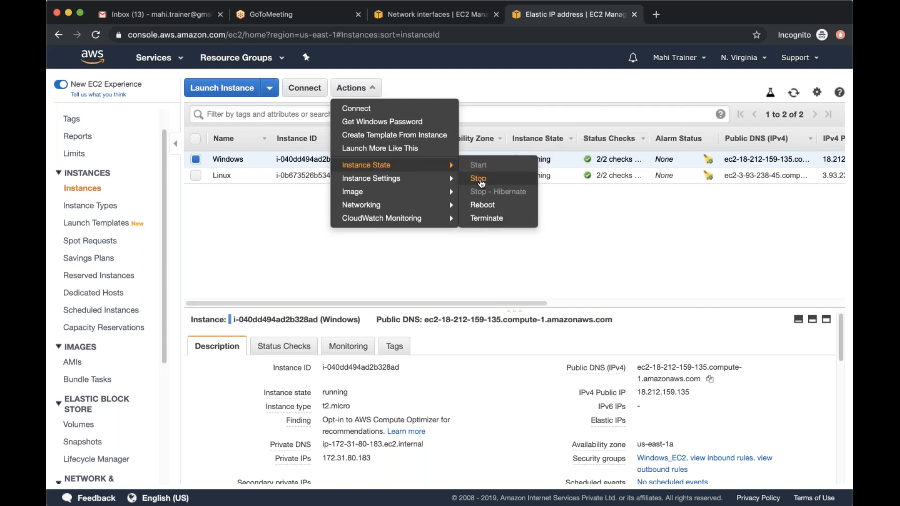
{"action": "left_click", "coordinate": [478, 180]}
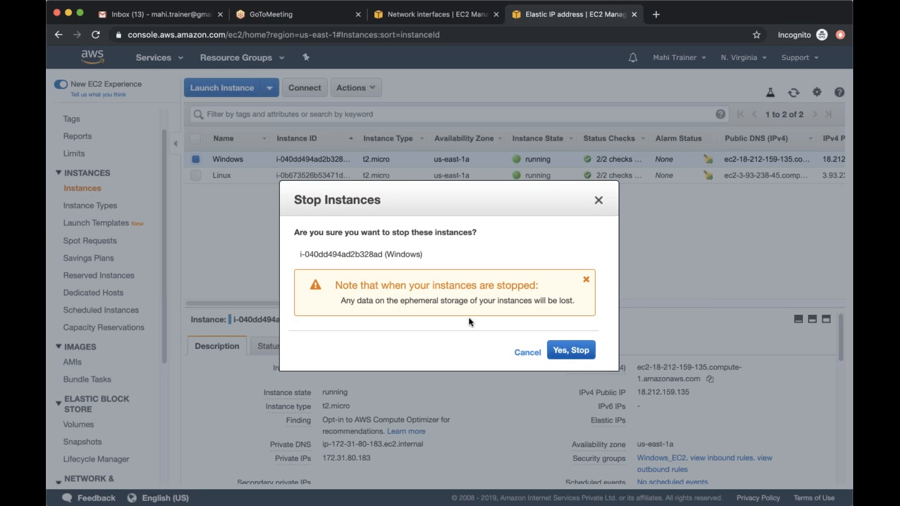
{"action": "left_click", "coordinate": [570, 350]}
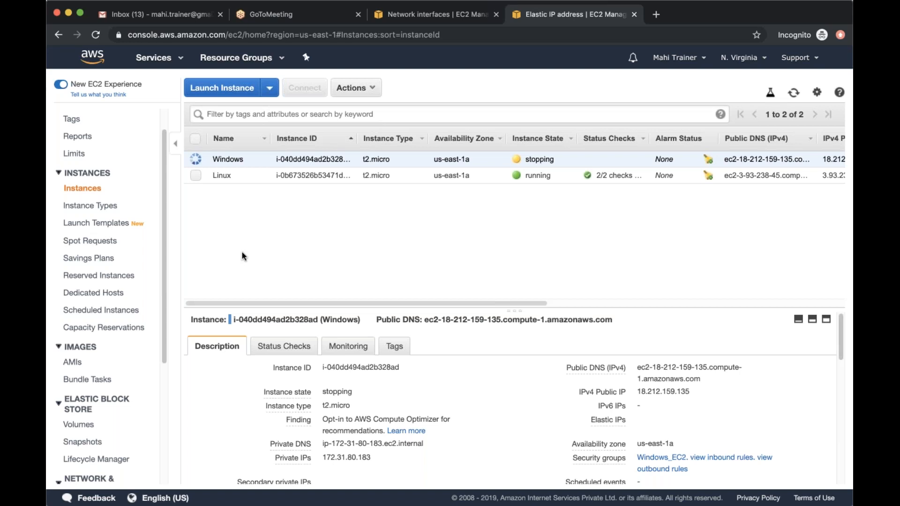
Refresh the instance list to check the Windows instance's state and look over its state and image actions
{"action": "left_click", "coordinate": [793, 92]}
{"action": "left_click", "coordinate": [355, 87]}
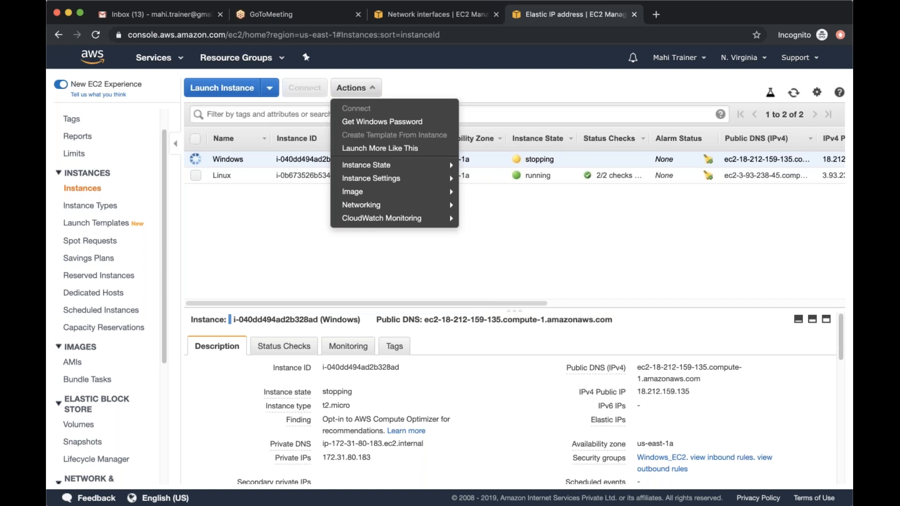
{"action": "left_click", "coordinate": [270, 235]}
{"action": "left_click", "coordinate": [794, 92]}
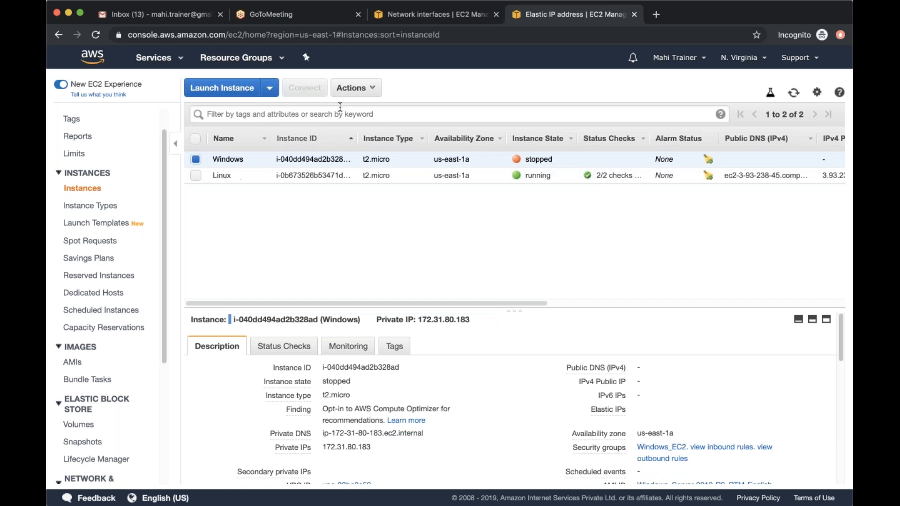
{"action": "left_click", "coordinate": [364, 92]}
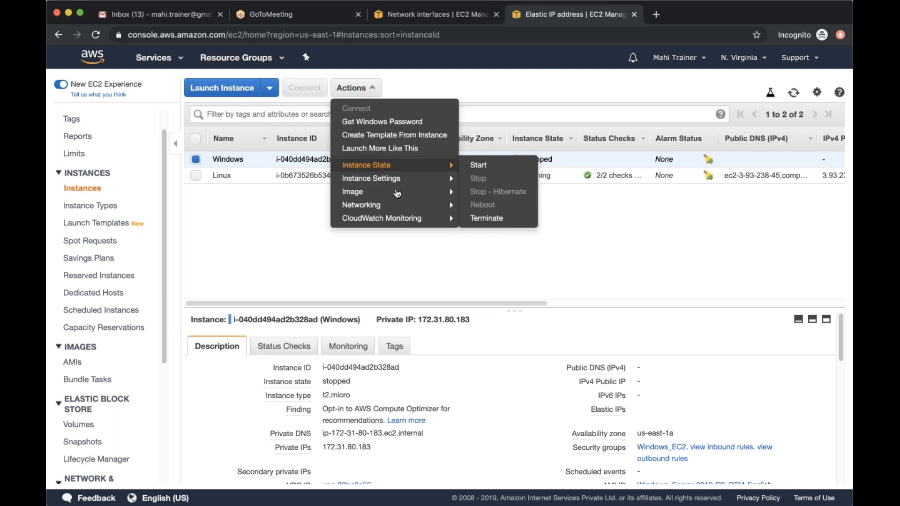
{"action": "mouse_move", "coordinate": [412, 191]}
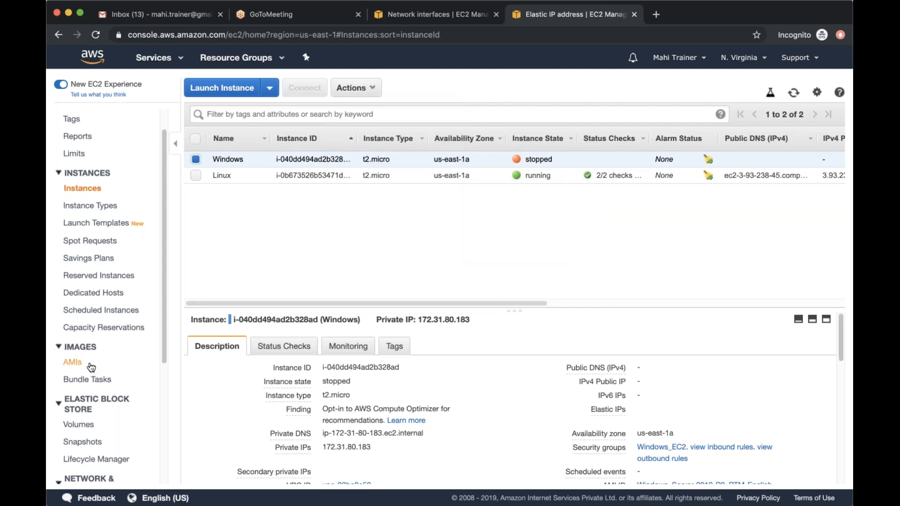
Go to the Elastic Block Store volumes and select the Windows volume to show its details
{"action": "scroll", "coordinate": [94, 388], "scroll_direction": "down", "scroll_amount": 5}
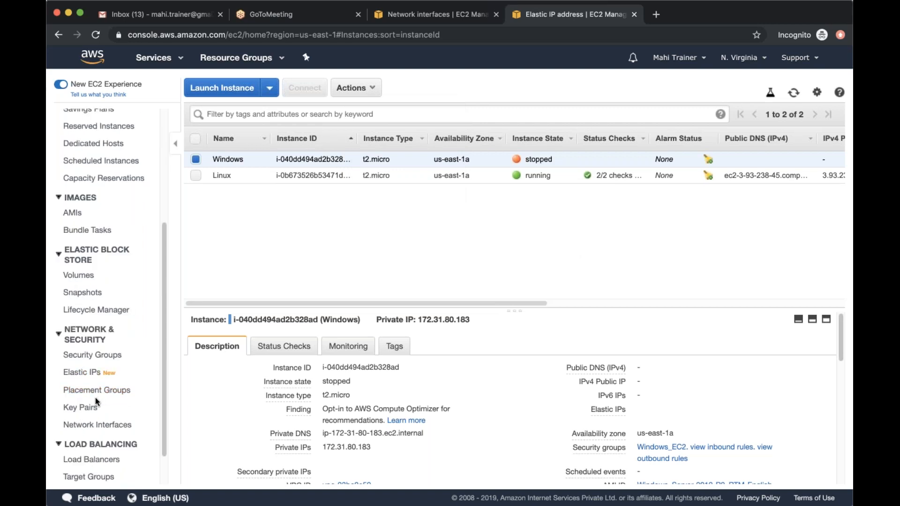
{"action": "left_click", "coordinate": [95, 279]}
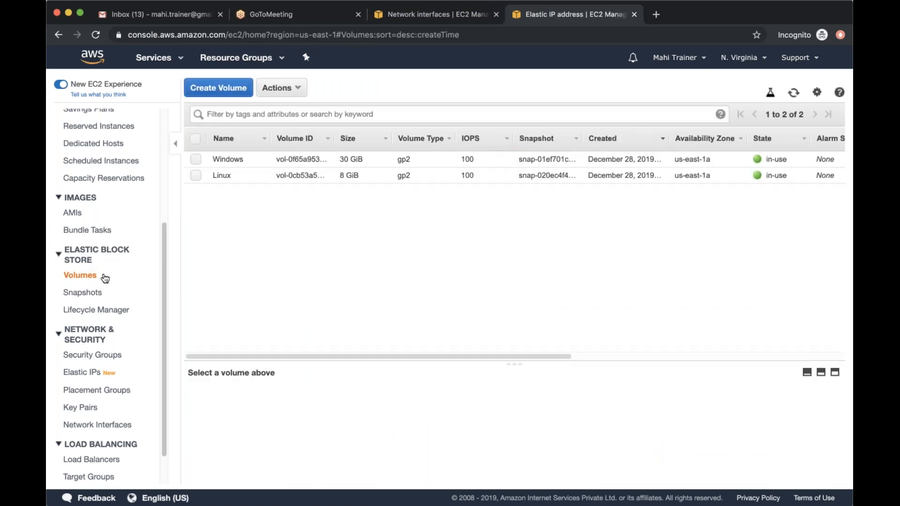
{"action": "left_click", "coordinate": [195, 159]}
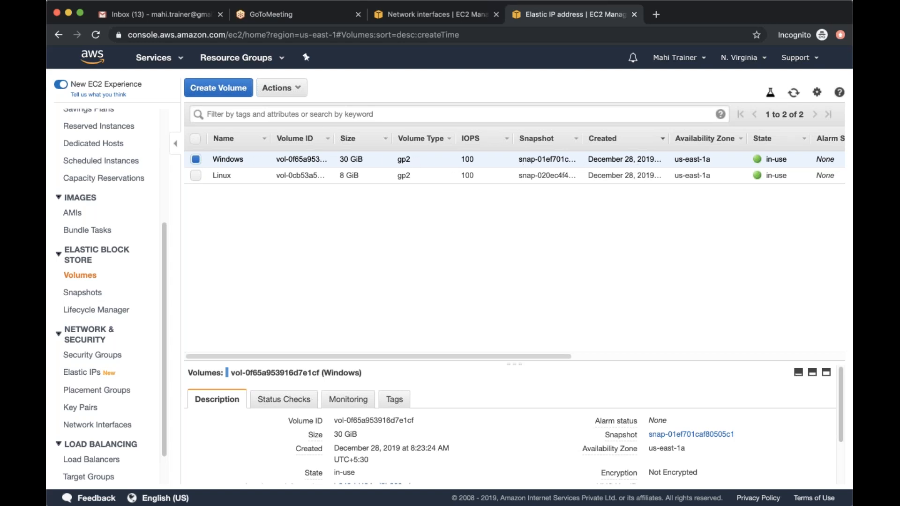
Look over the actions available for the Windows volume and view the list of owned AMIs
{"action": "left_click", "coordinate": [281, 89]}
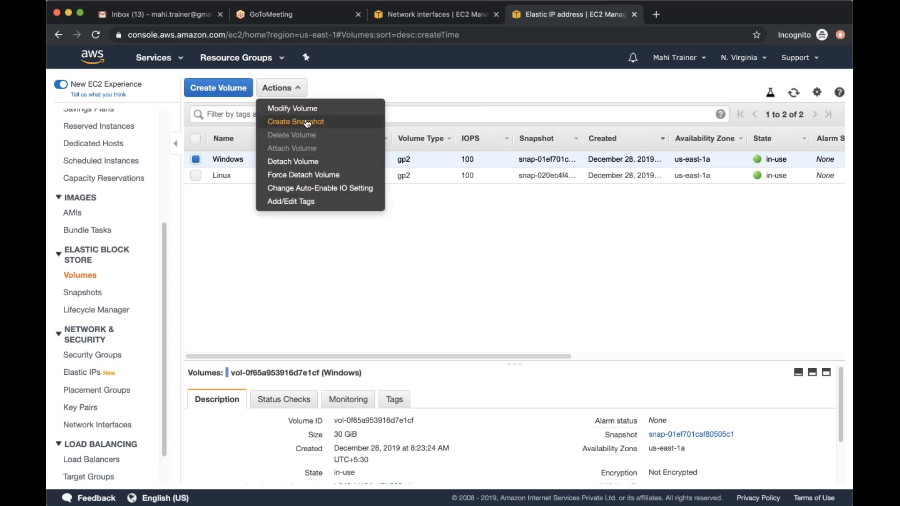
{"action": "left_click", "coordinate": [300, 267]}
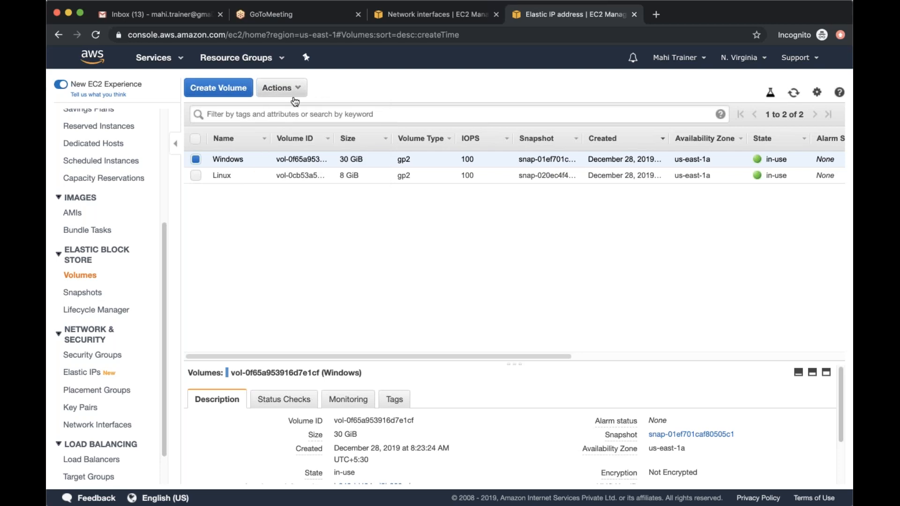
{"action": "left_click", "coordinate": [281, 88]}
{"action": "left_click", "coordinate": [311, 247]}
{"action": "scroll", "coordinate": [110, 204], "scroll_direction": "up", "scroll_amount": 2}
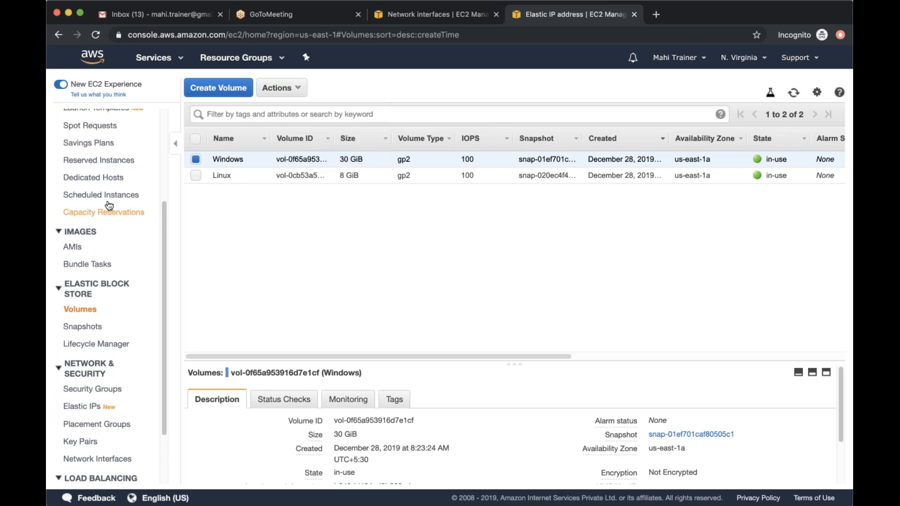
{"action": "left_click", "coordinate": [74, 247]}
{"action": "scroll", "coordinate": [91, 121], "scroll_direction": "up", "scroll_amount": 1}
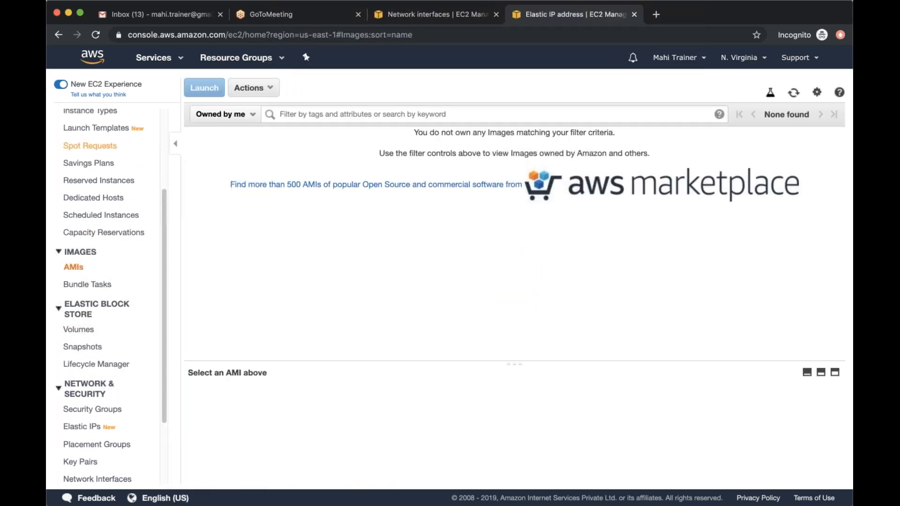
{"action": "scroll", "coordinate": [91, 117], "scroll_direction": "up", "scroll_amount": 2}
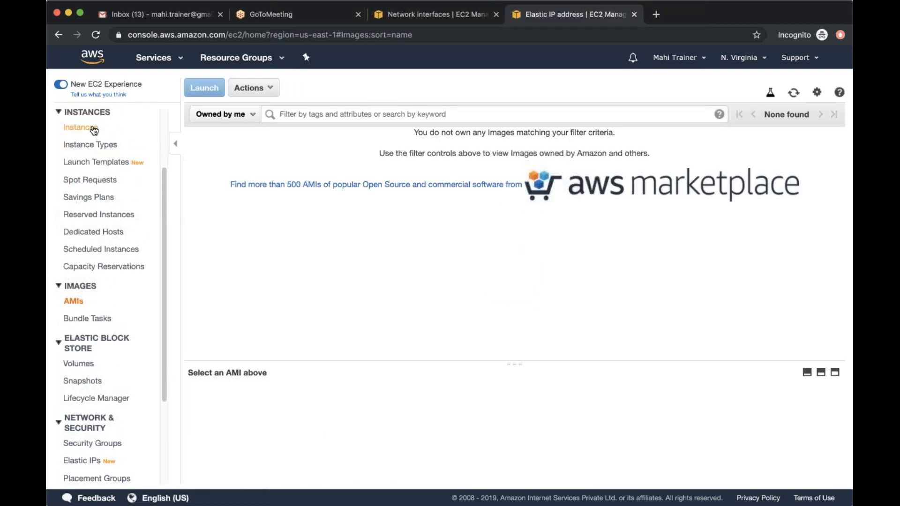
Return to the instance list, select the stopped Windows instance and open image creation for it
{"action": "left_click", "coordinate": [77, 126]}
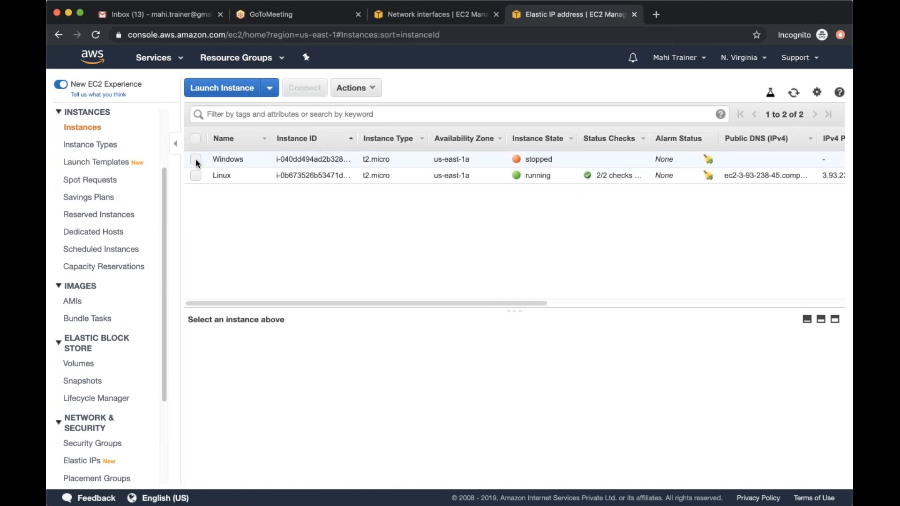
{"action": "left_click", "coordinate": [196, 160]}
{"action": "left_click", "coordinate": [356, 88]}
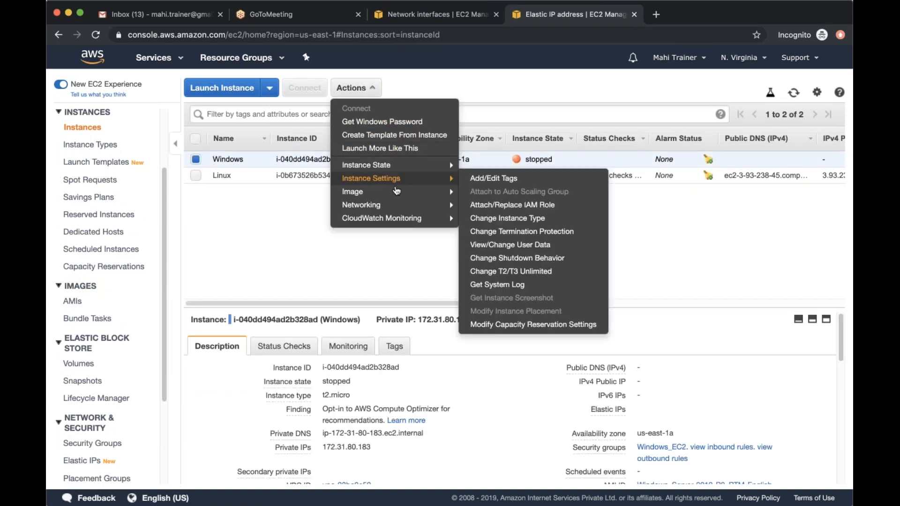
{"action": "mouse_move", "coordinate": [448, 194]}
{"action": "left_click", "coordinate": [492, 191]}
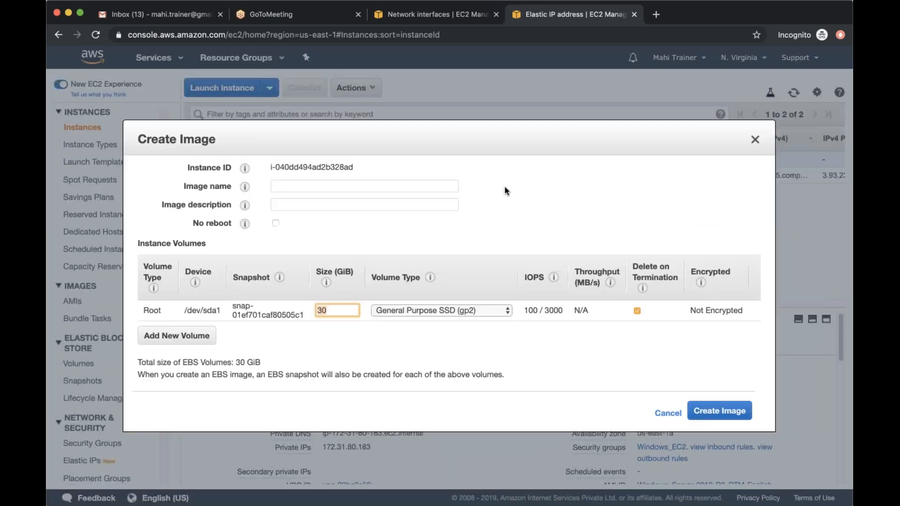
Enter Windows_AWS as both the image name and the image description
{"action": "left_click", "coordinate": [289, 186]}
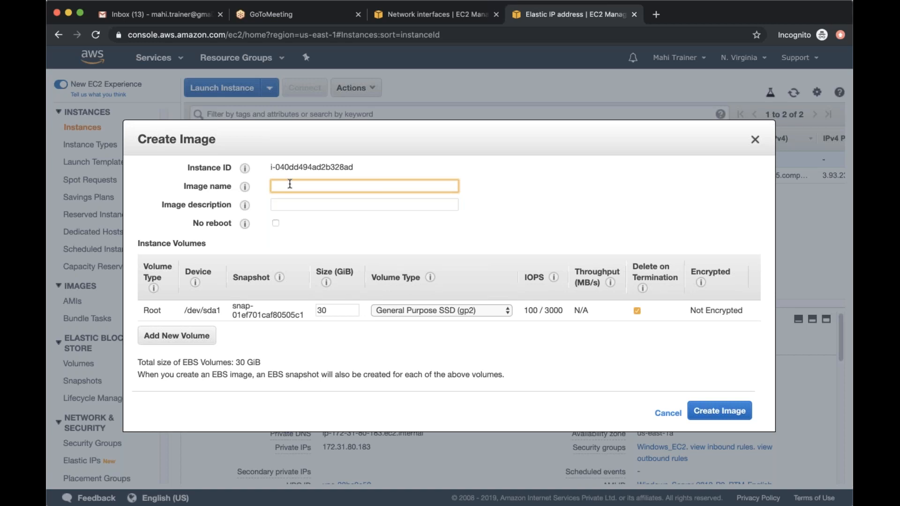
{"action": "type", "text": "Windows_AWS"}
{"action": "left_click_drag", "start_coordinate": [339, 187], "coordinate": [261, 184]}
{"action": "key", "text": "super+c"}
{"action": "key", "text": "Tab"}
{"action": "key", "text": "super+v"}
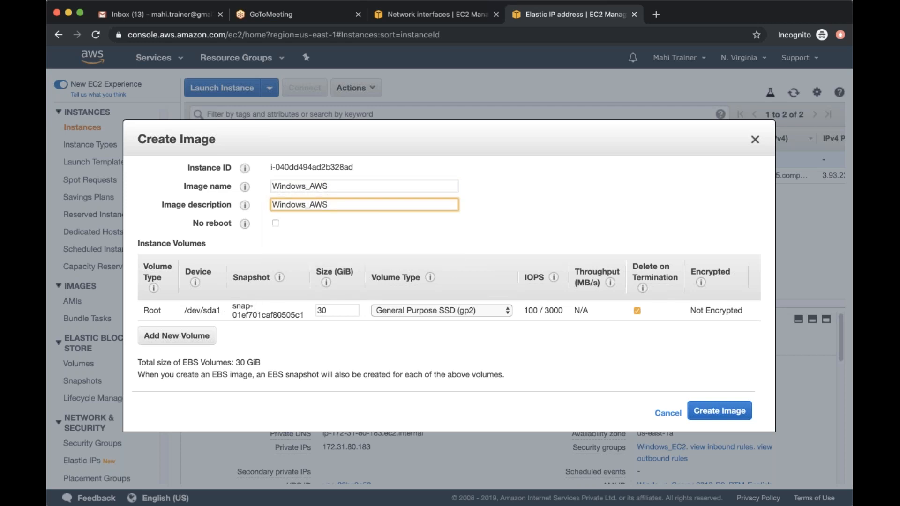
Try a root volume size of 25 GiB for the image and set it back to 30 GiB
{"action": "left_click", "coordinate": [330, 311]}
{"action": "left_click", "coordinate": [340, 308]}
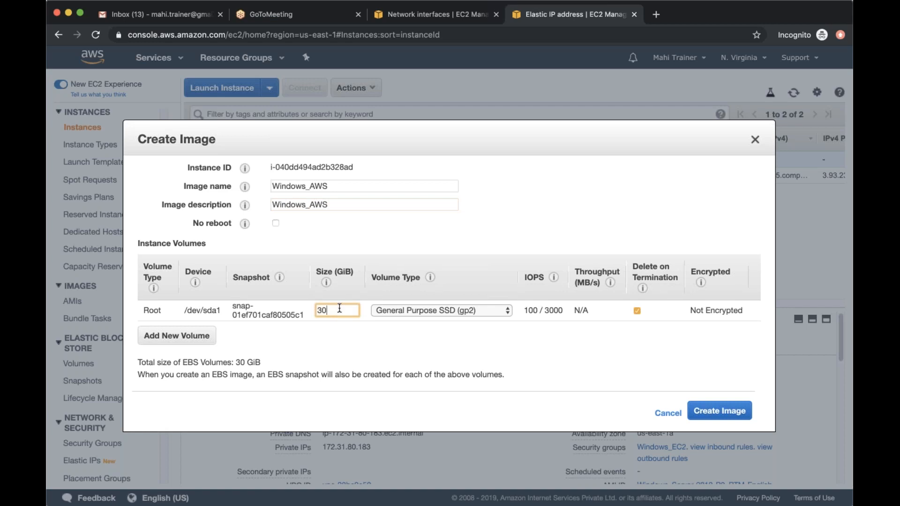
{"action": "key", "text": "BackSpace"}
{"action": "key", "text": "BackSpace"}
{"action": "type", "text": "25"}
{"action": "left_click", "coordinate": [358, 345]}
{"action": "double_click", "coordinate": [341, 305]}
{"action": "type", "text": "30"}
{"action": "left_click", "coordinate": [354, 357]}
Create the image and refresh the AMI list to check the new image's status
{"action": "left_click", "coordinate": [722, 409]}
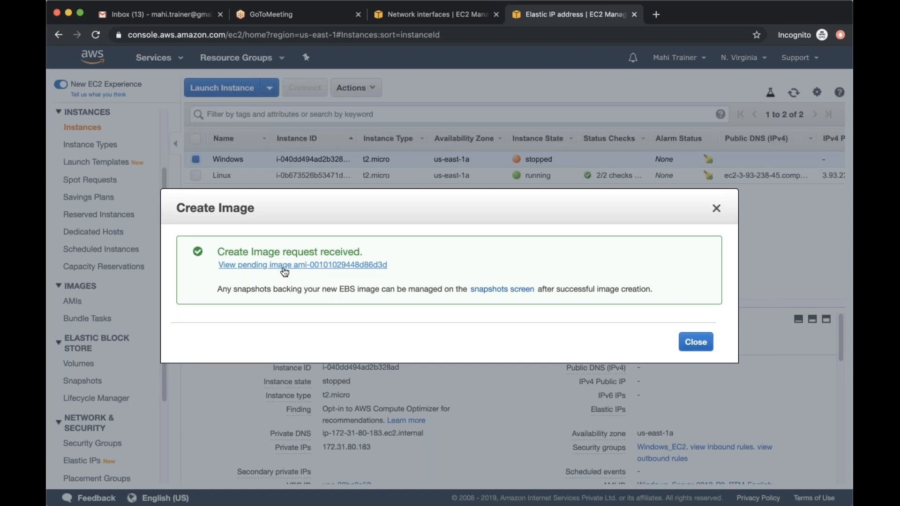
{"action": "left_click", "coordinate": [695, 340]}
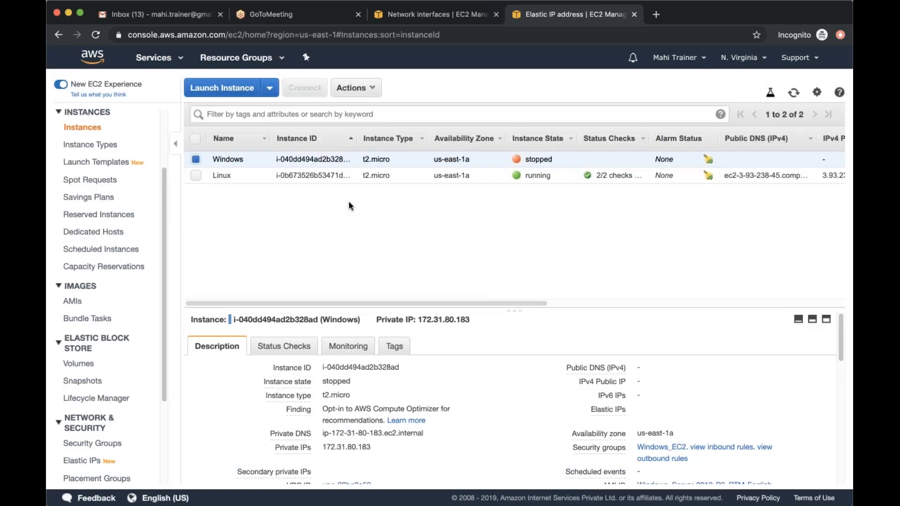
{"action": "scroll", "coordinate": [75, 305], "scroll_direction": "down", "scroll_amount": 1}
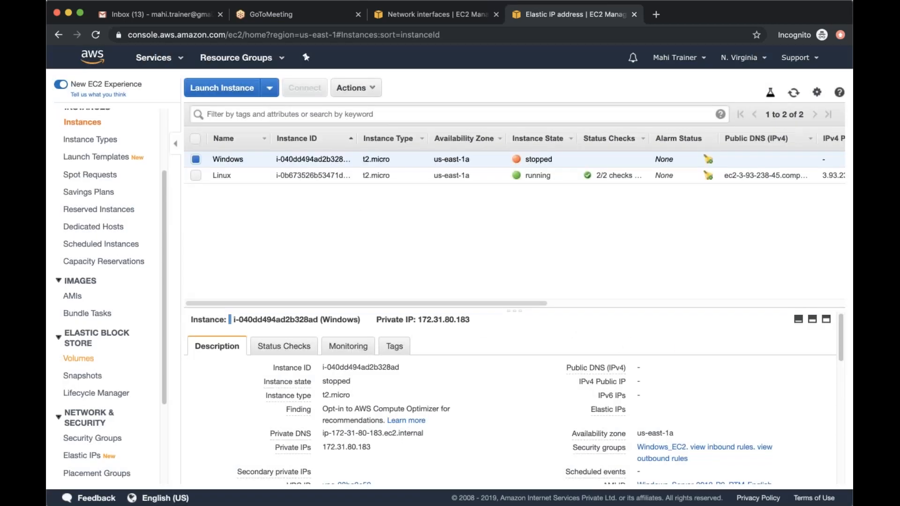
{"action": "left_click", "coordinate": [73, 287]}
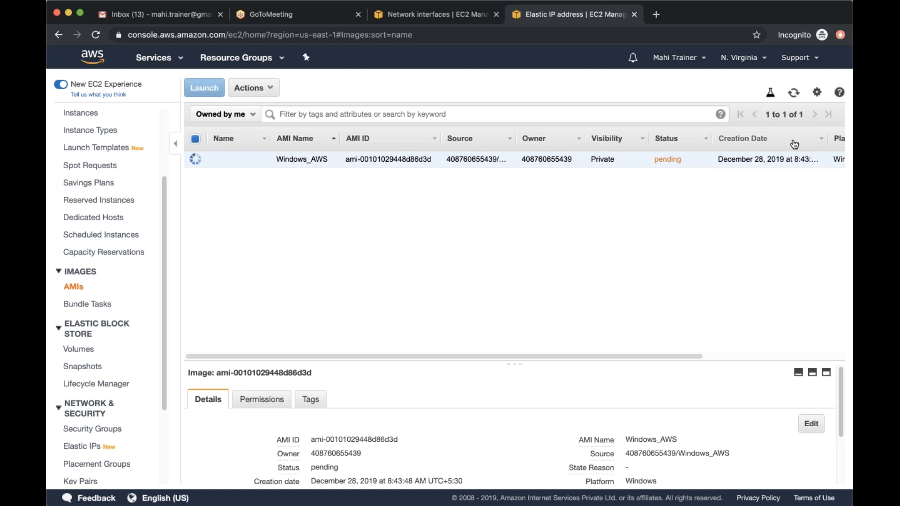
{"action": "left_click", "coordinate": [792, 96]}
Review the actions available for the Windows volume and for the snapshot created with the image
{"action": "left_click", "coordinate": [80, 349]}
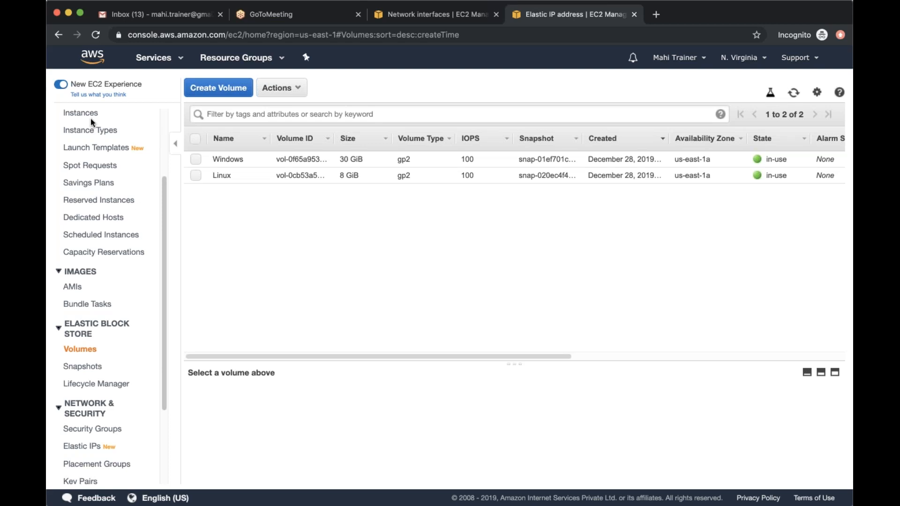
{"action": "left_click", "coordinate": [196, 160]}
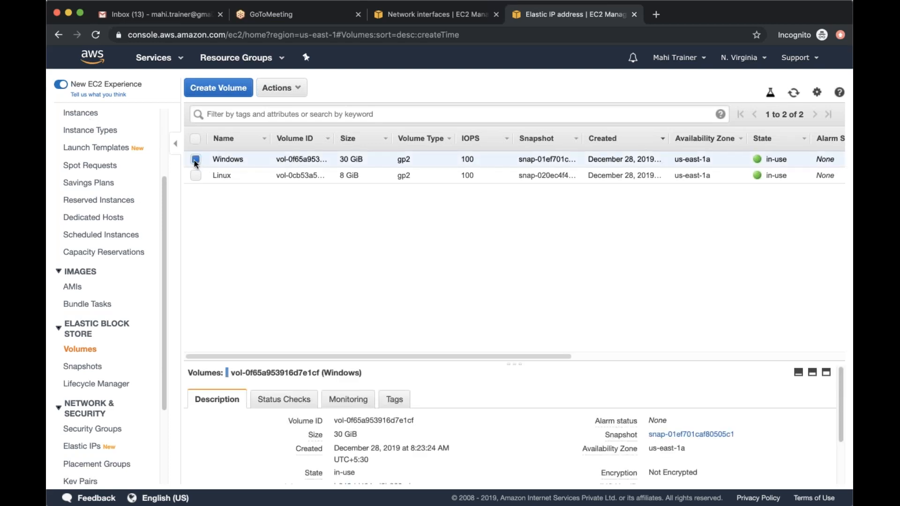
{"action": "left_click", "coordinate": [295, 88]}
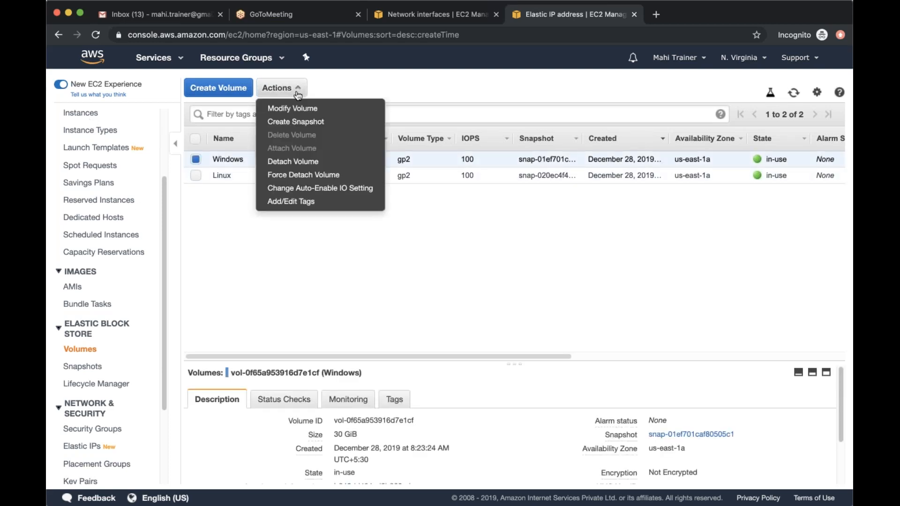
{"action": "left_click", "coordinate": [274, 312]}
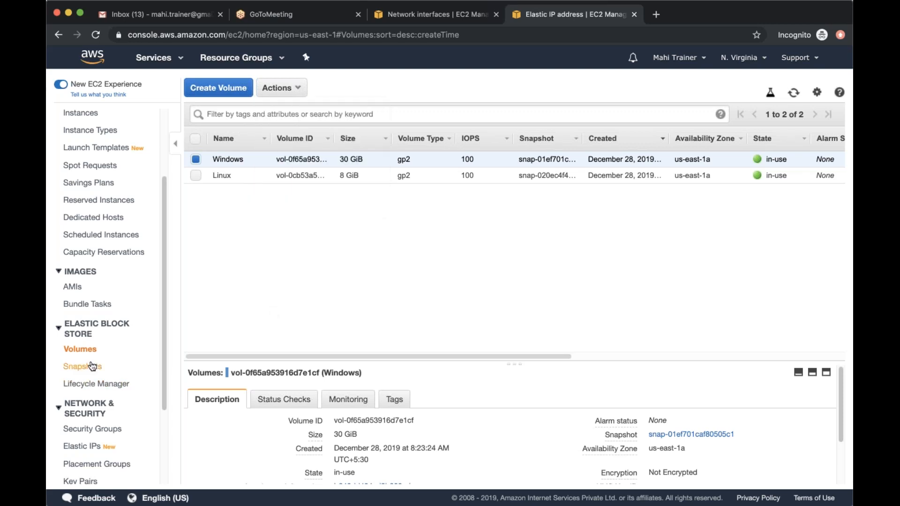
{"action": "left_click", "coordinate": [92, 365]}
{"action": "left_click", "coordinate": [298, 89]}
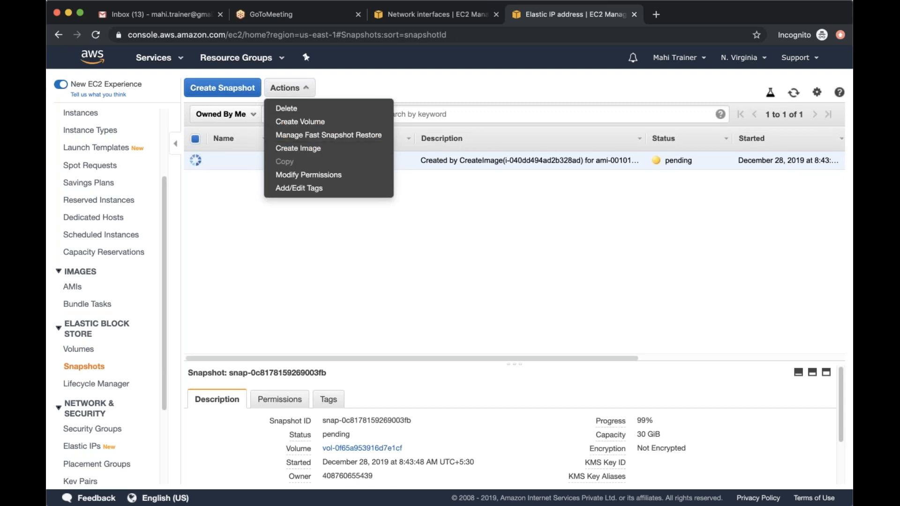
{"action": "left_click", "coordinate": [433, 224]}
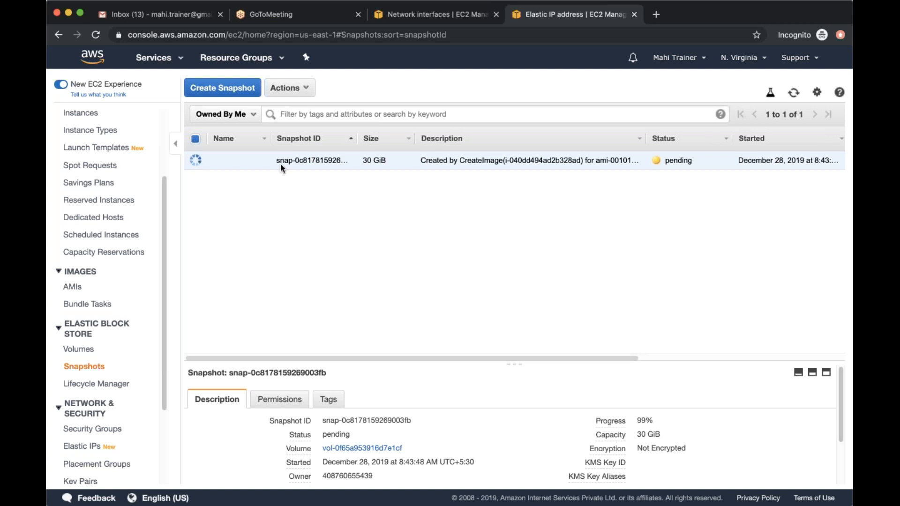
Recheck the AMI and volume lists, and look over the snapshot's status and available actions again
{"action": "left_click", "coordinate": [87, 293]}
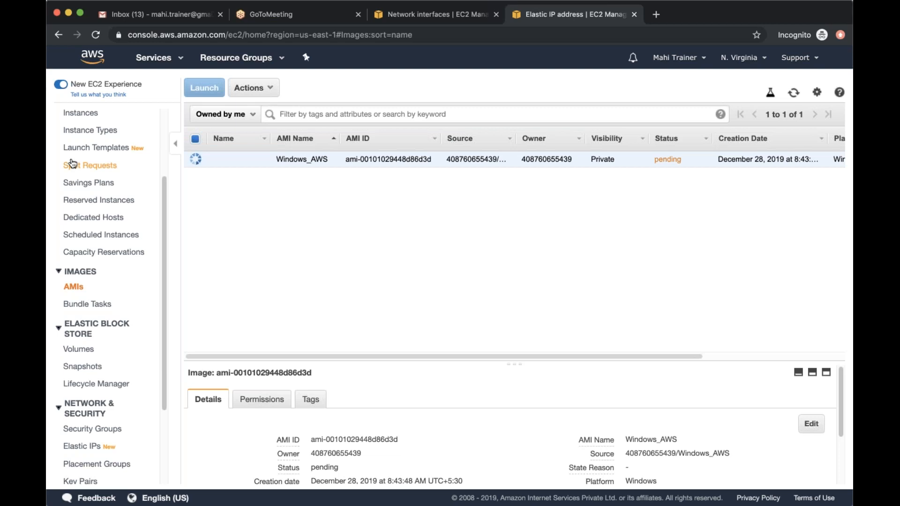
{"action": "left_click", "coordinate": [79, 349]}
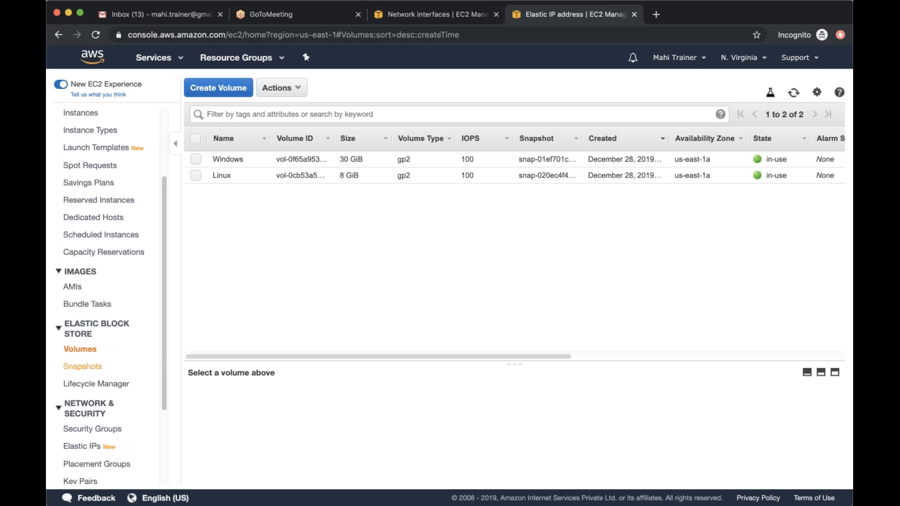
{"action": "left_click", "coordinate": [83, 367]}
{"action": "left_click", "coordinate": [299, 98]}
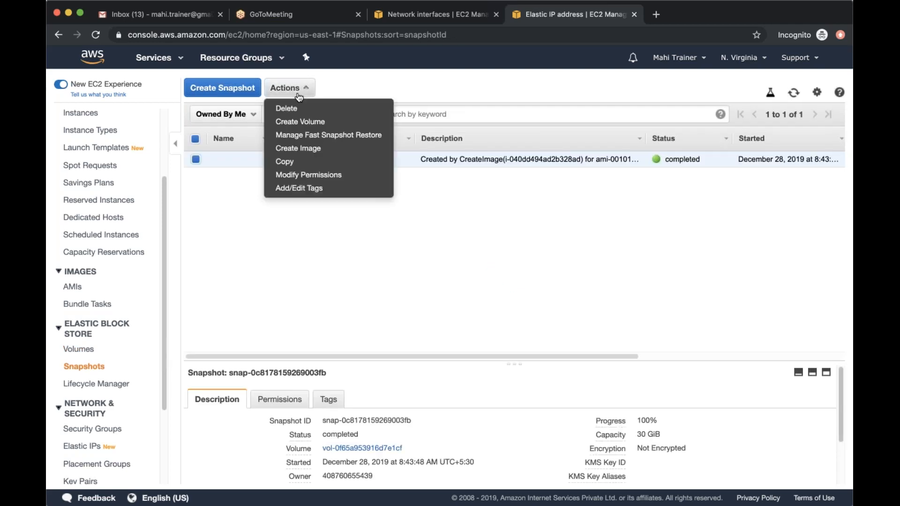
{"action": "left_click", "coordinate": [265, 275]}
Refresh the AMI list and check the status and visibility of the Windows_AWS image
{"action": "left_click", "coordinate": [87, 292]}
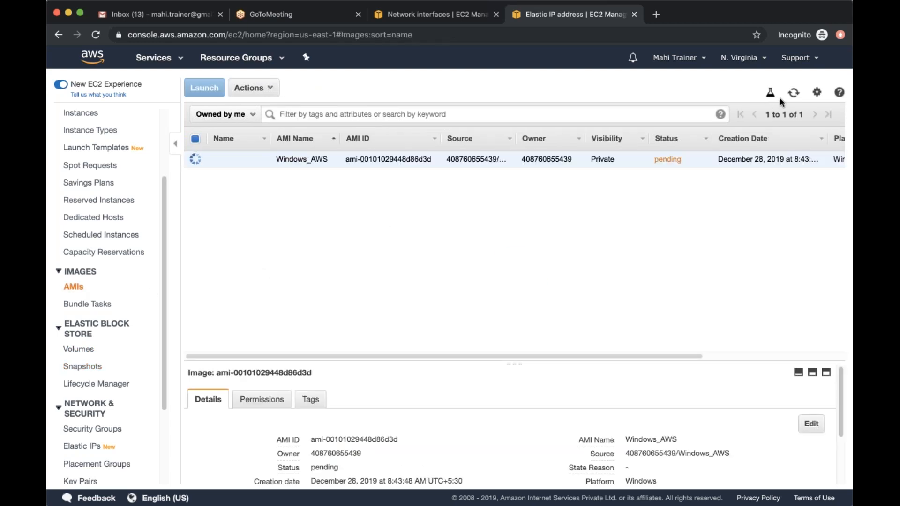
{"action": "left_click", "coordinate": [793, 94]}
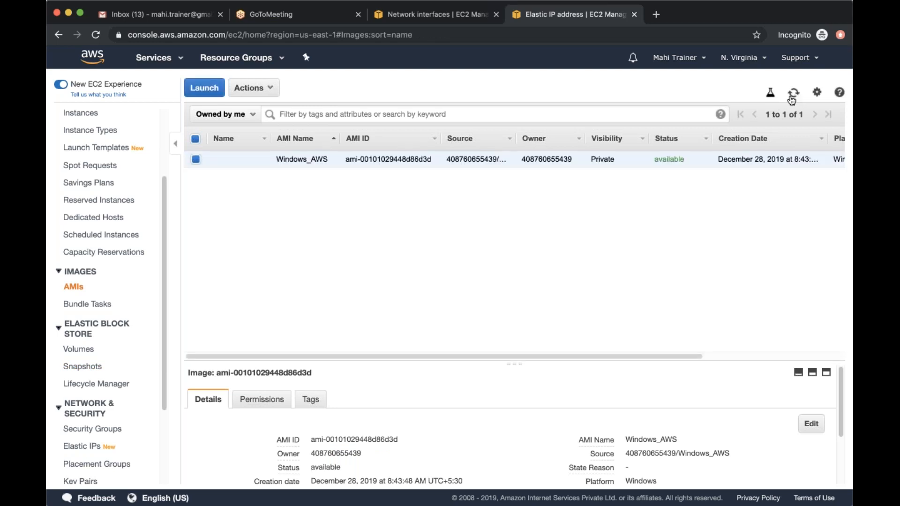
{"action": "left_click_drag", "start_coordinate": [653, 160], "coordinate": [685, 162]}
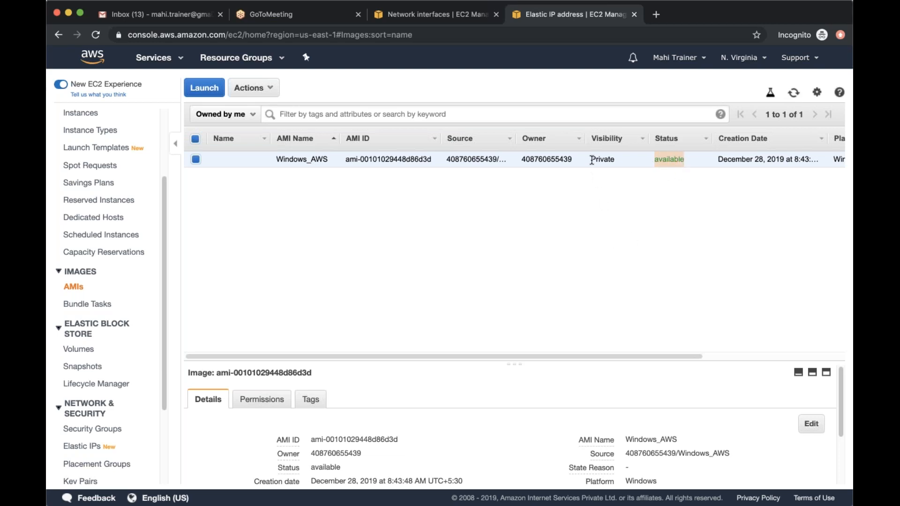
{"action": "left_click_drag", "start_coordinate": [591, 160], "coordinate": [618, 161]}
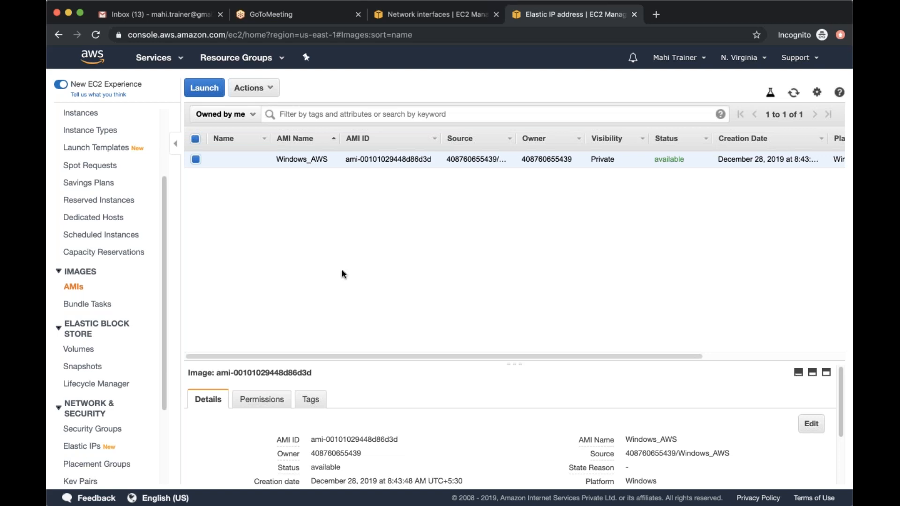
Examine the image snapshot's size, description, status and progress in the snapshot list
{"action": "left_click", "coordinate": [98, 367]}
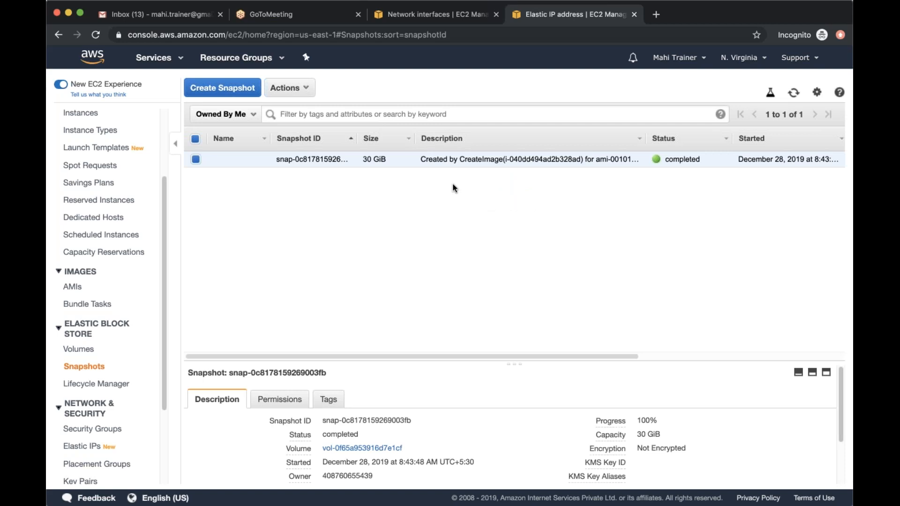
{"action": "scroll", "coordinate": [452, 184], "scroll_direction": "right", "scroll_amount": 3}
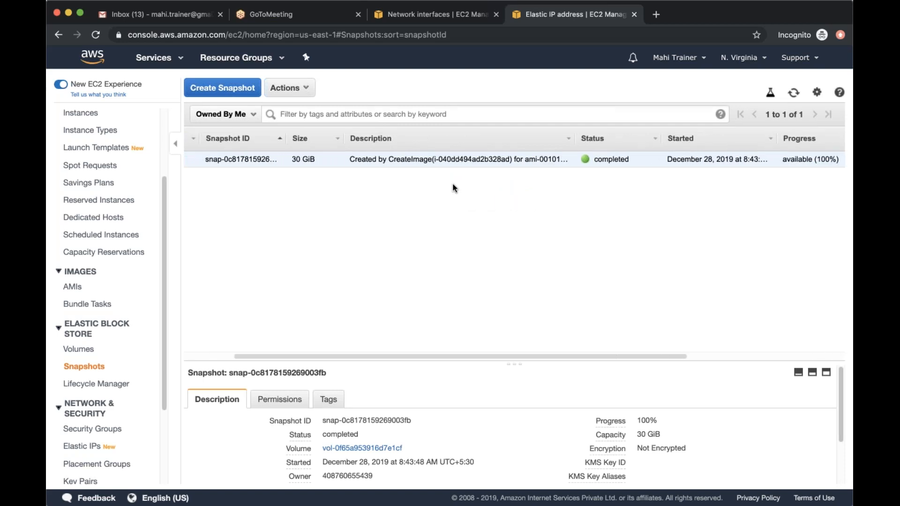
{"action": "scroll", "coordinate": [453, 185], "scroll_direction": "left", "scroll_amount": 3}
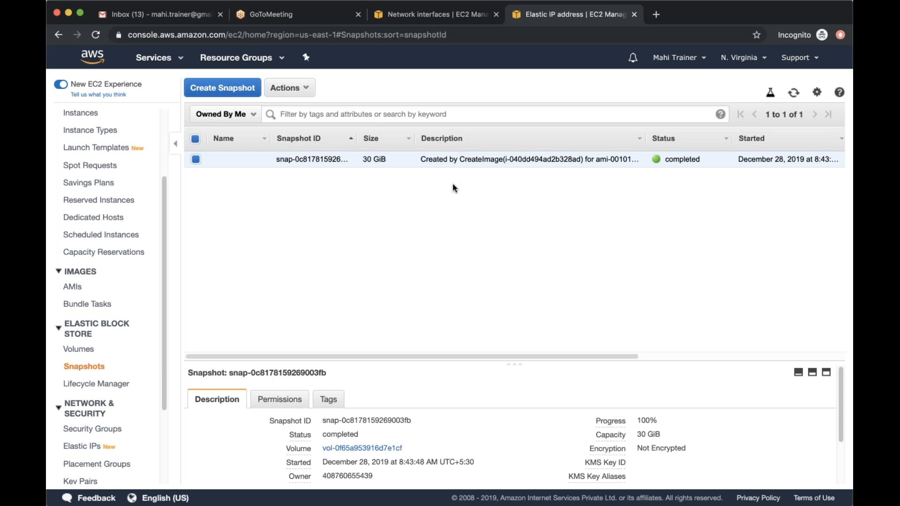
Start launching a new instance and list the account's own AMIs as the image source
{"action": "left_click", "coordinate": [90, 287]}
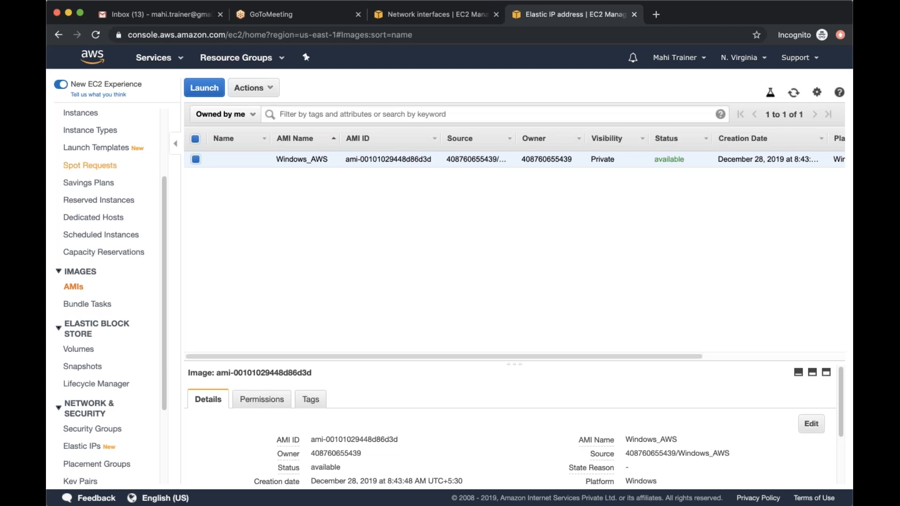
{"action": "scroll", "coordinate": [122, 162], "scroll_direction": "up", "scroll_amount": 2}
{"action": "left_click", "coordinate": [110, 150]}
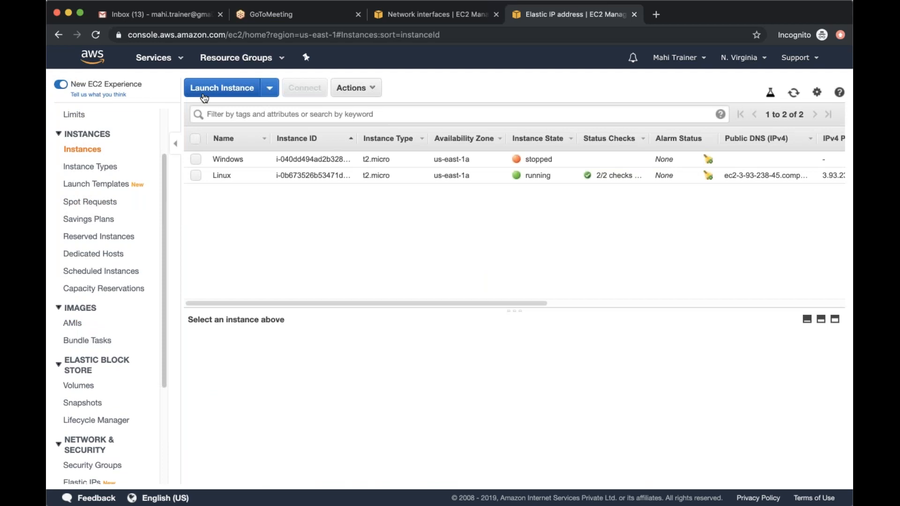
{"action": "left_click", "coordinate": [204, 98]}
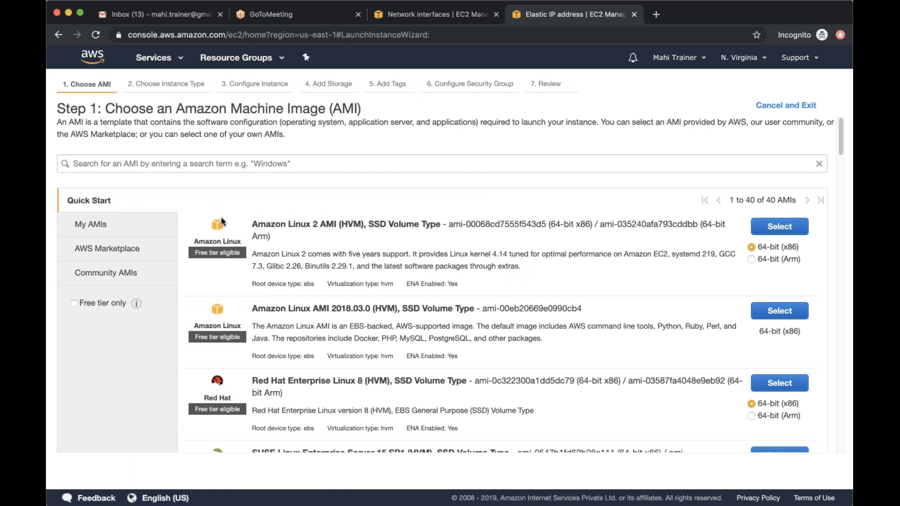
{"action": "left_click", "coordinate": [107, 230]}
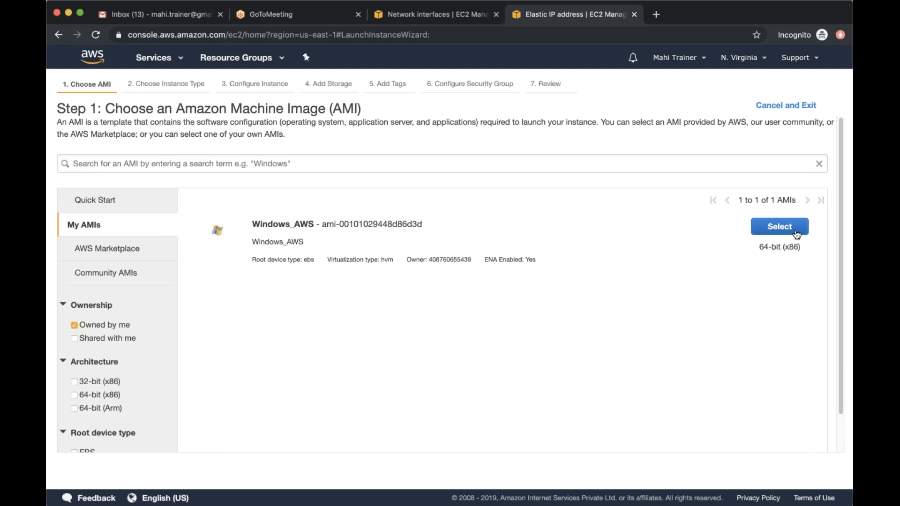
Abandon the current instance launch and set the Windows_AWS image's permissions to Public
{"action": "left_click", "coordinate": [779, 227]}
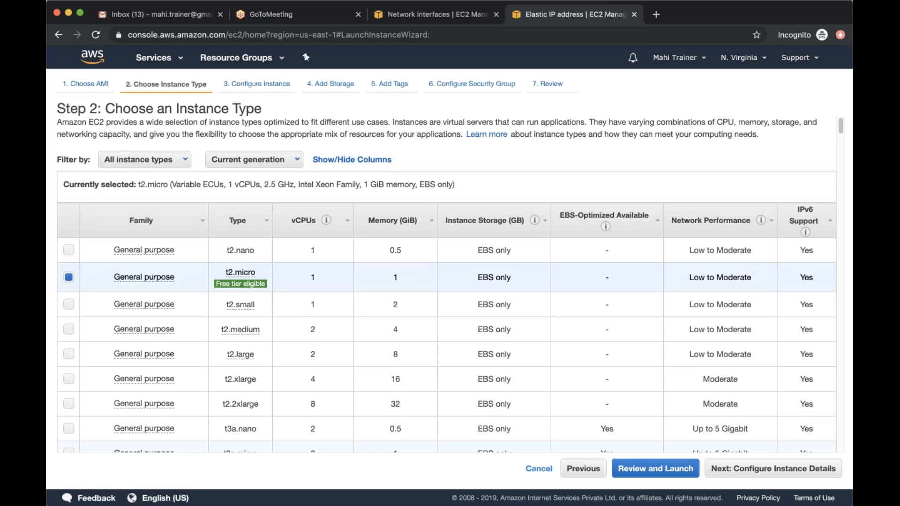
{"action": "left_click", "coordinate": [531, 468]}
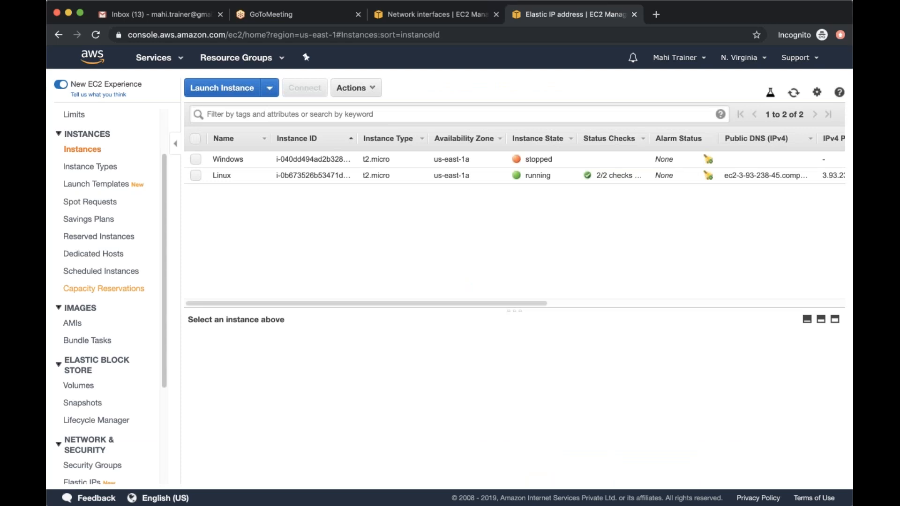
{"action": "scroll", "coordinate": [103, 281], "scroll_direction": "down", "scroll_amount": 2}
{"action": "left_click", "coordinate": [100, 272]}
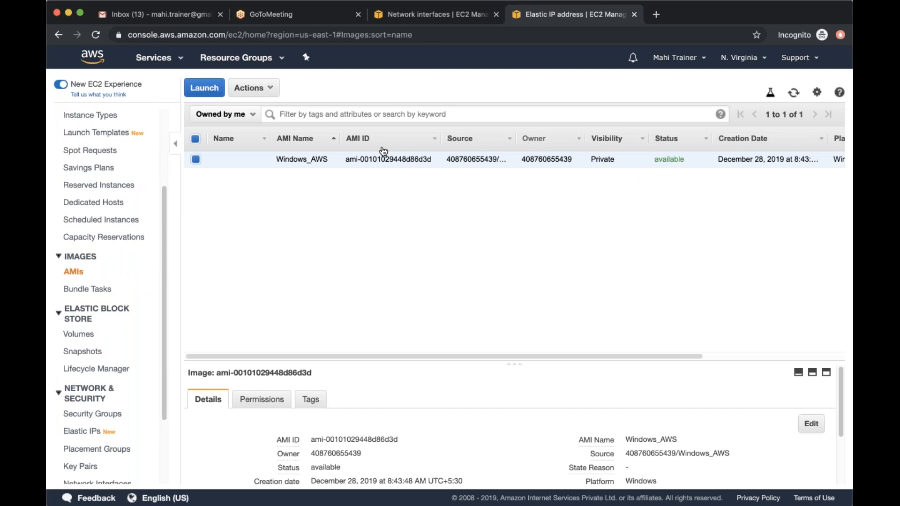
{"action": "left_click", "coordinate": [267, 94]}
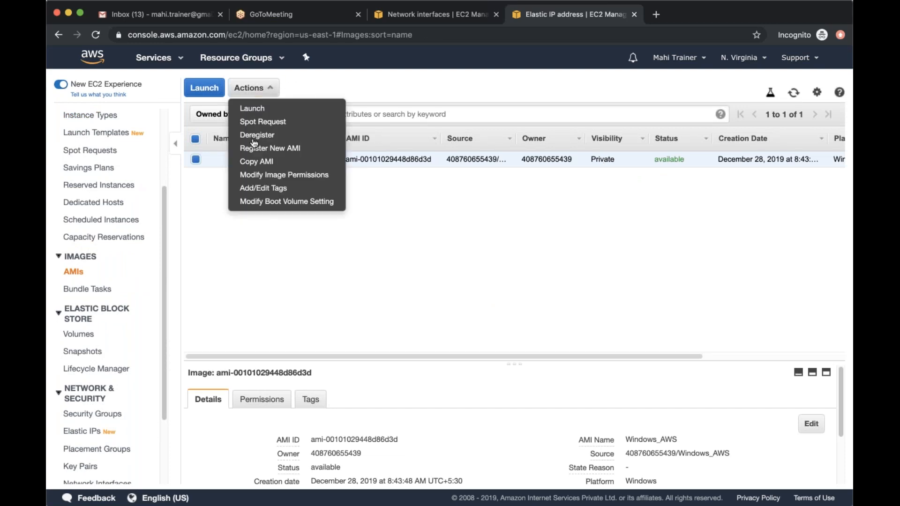
{"action": "left_click", "coordinate": [293, 175]}
{"action": "left_click", "coordinate": [264, 216]}
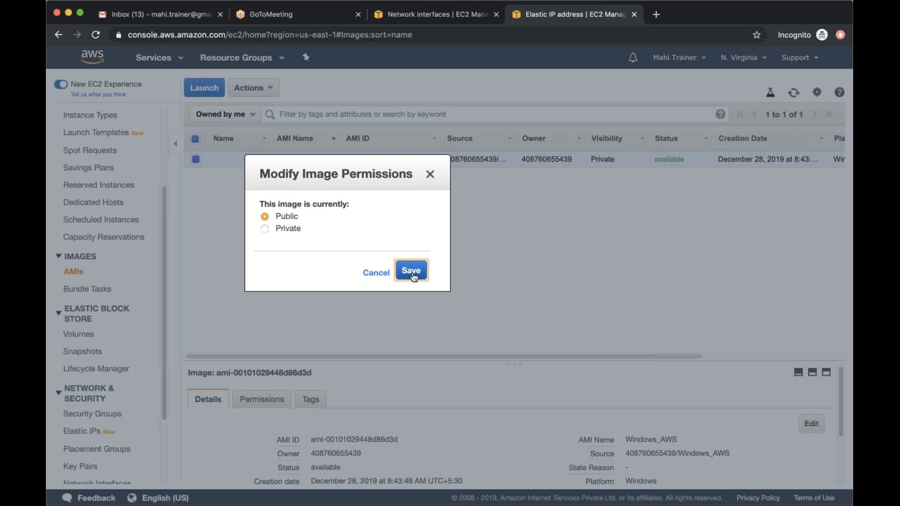
{"action": "left_click", "coordinate": [413, 272]}
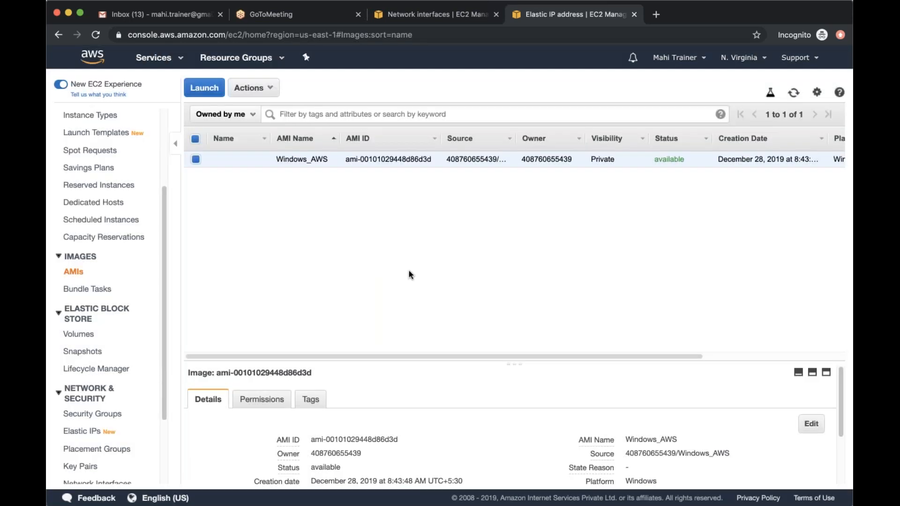
Search the Community AMIs for Windows_AWS in a new instance launch, clear the search and exit the wizard
{"action": "scroll", "coordinate": [94, 187], "scroll_direction": "up", "scroll_amount": 5}
{"action": "left_click", "coordinate": [82, 219]}
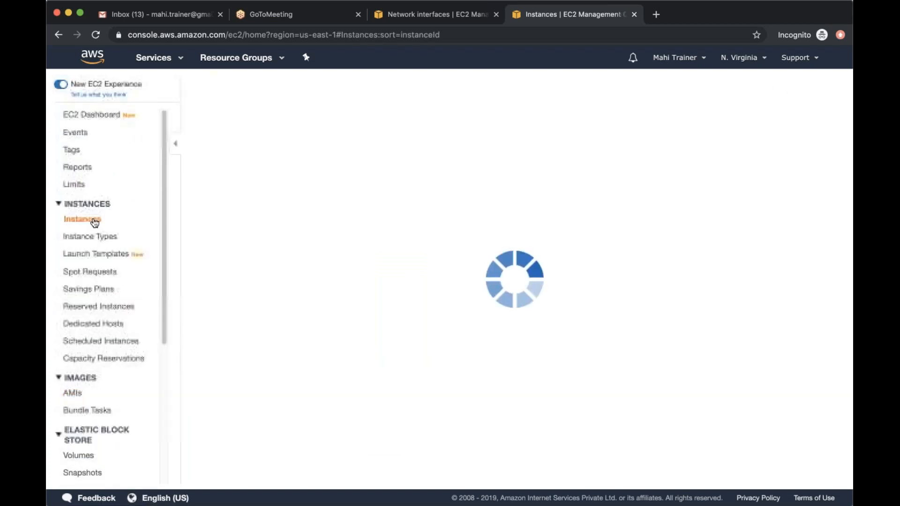
{"action": "left_click", "coordinate": [234, 87]}
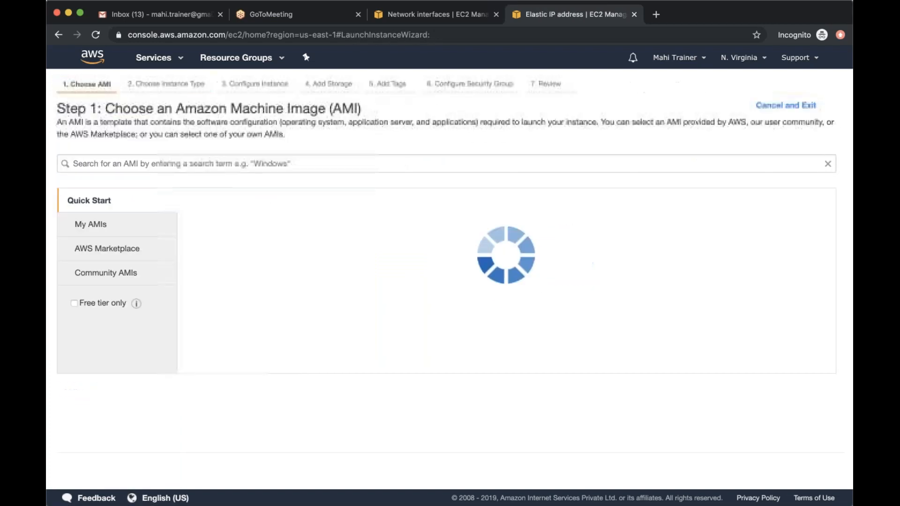
{"action": "left_click", "coordinate": [124, 281]}
{"action": "left_click", "coordinate": [323, 163]}
{"action": "type", "text": "W"}
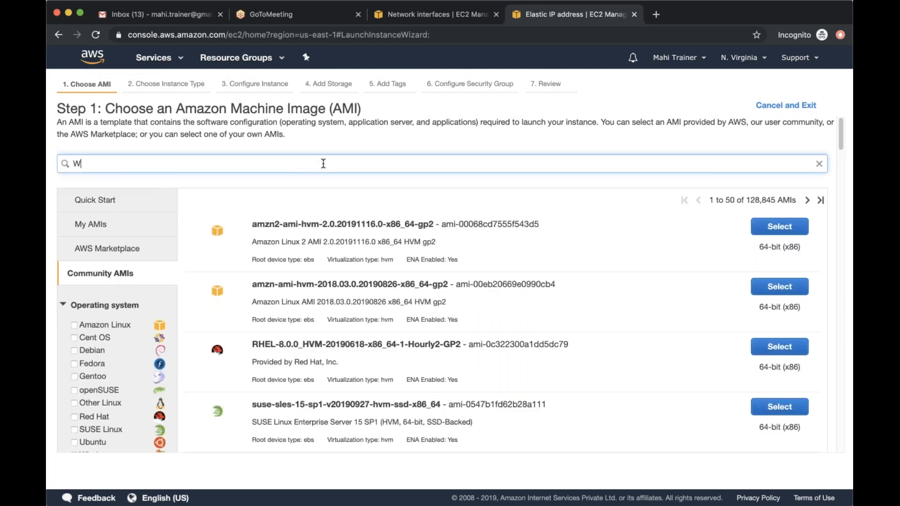
{"action": "type", "text": "indows AWS"}
{"action": "key", "text": "Return"}
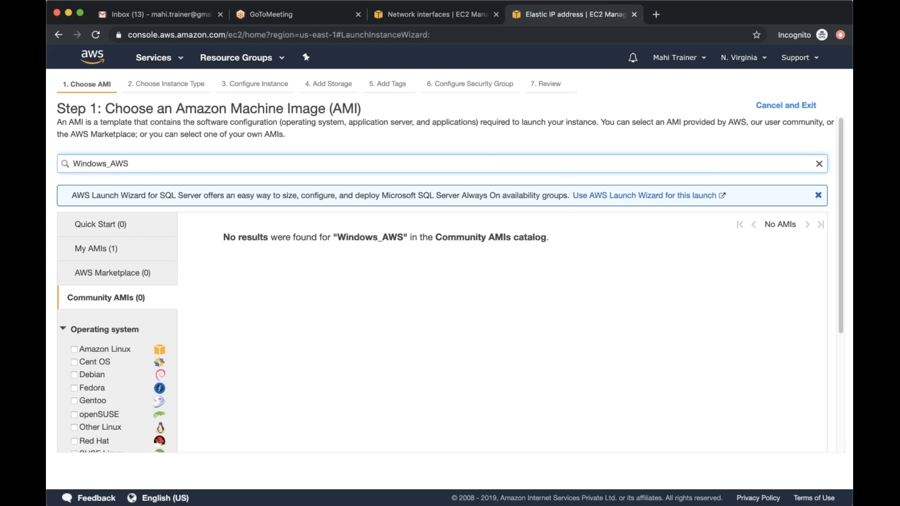
{"action": "left_click", "coordinate": [818, 164]}
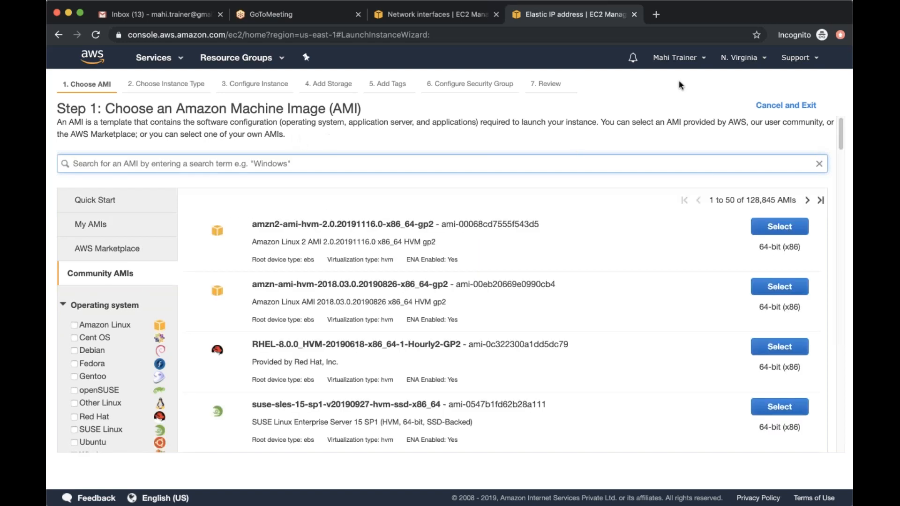
{"action": "left_click", "coordinate": [764, 106]}
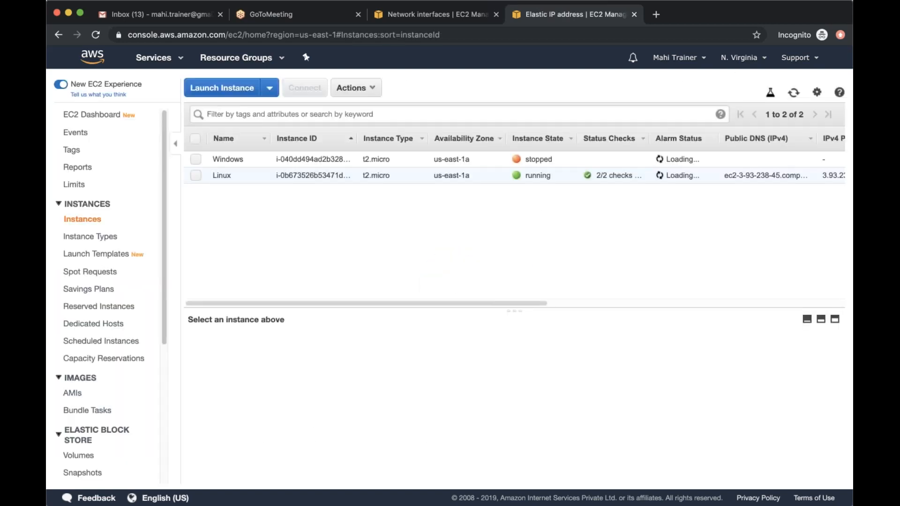
Check the Windows_AWS image's visibility and view its Private account-sharing options without saving any change
{"action": "scroll", "coordinate": [175, 234], "scroll_direction": "down", "scroll_amount": 5}
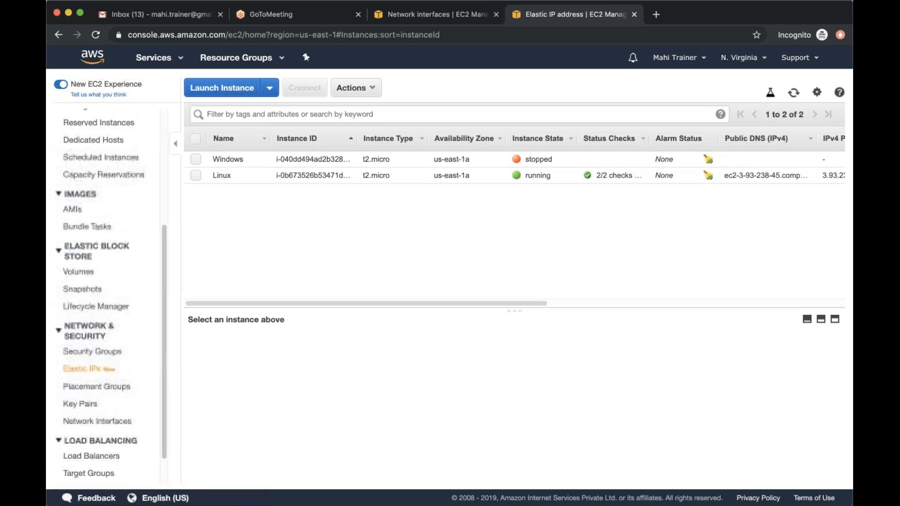
{"action": "left_click", "coordinate": [110, 210]}
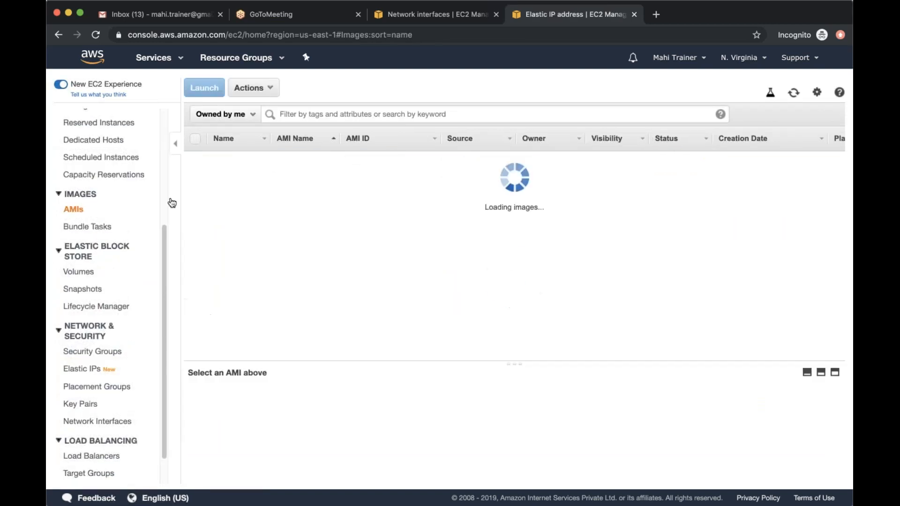
{"action": "left_click", "coordinate": [270, 89]}
{"action": "left_click", "coordinate": [281, 174]}
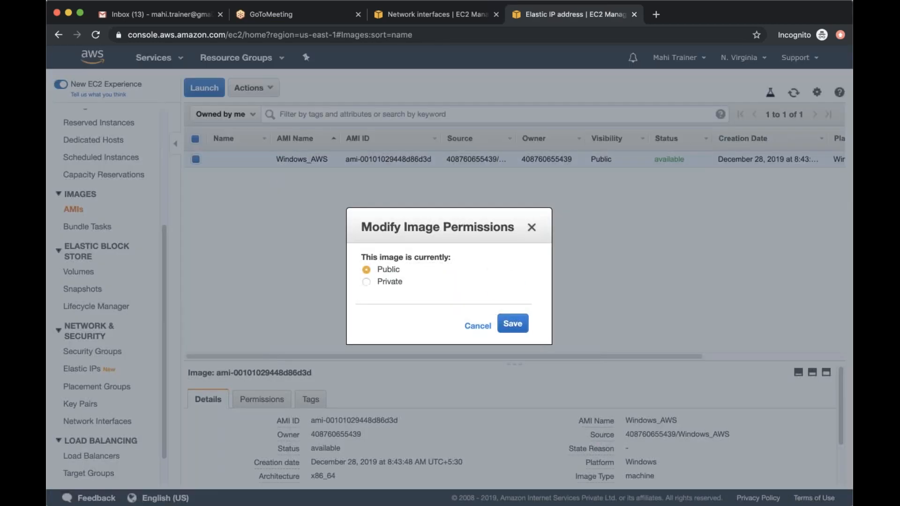
{"action": "left_click", "coordinate": [366, 281]}
{"action": "left_click", "coordinate": [501, 363]}
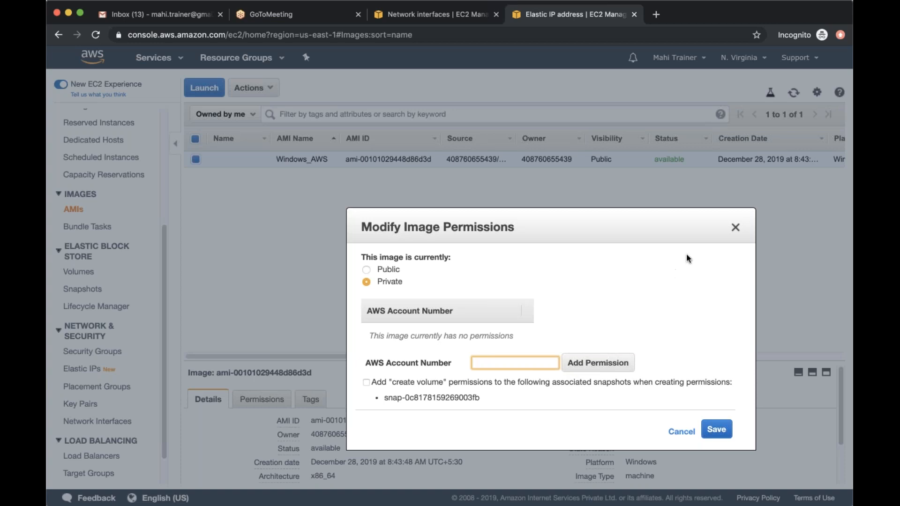
{"action": "left_click", "coordinate": [735, 228]}
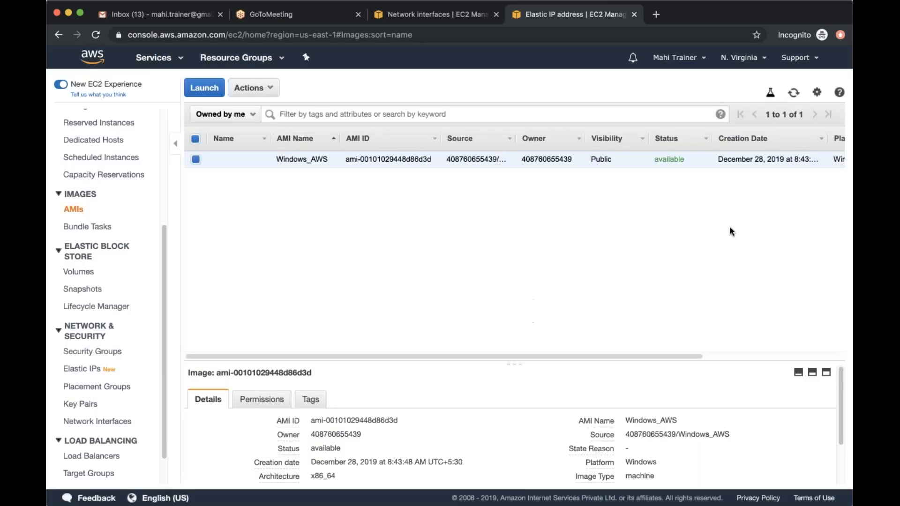
Begin a new instance launch from the account's own Windows_AWS AMI, keeping type t2.micro and the default instance details
{"action": "scroll", "coordinate": [160, 319], "scroll_direction": "up", "scroll_amount": 5}
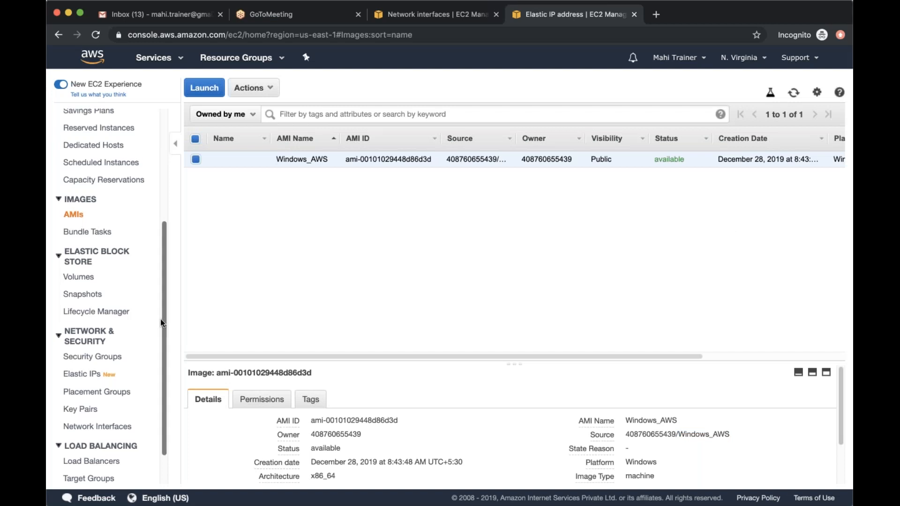
{"action": "left_click", "coordinate": [93, 220]}
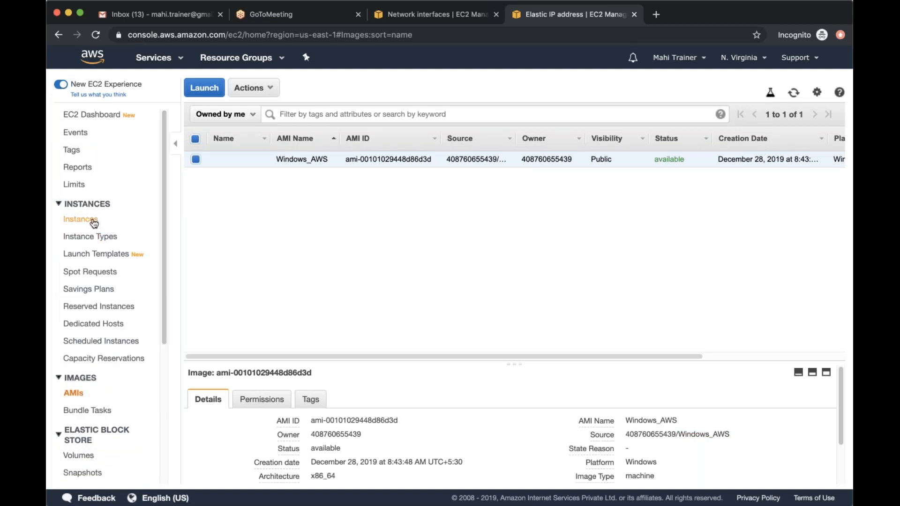
{"action": "left_click", "coordinate": [244, 86]}
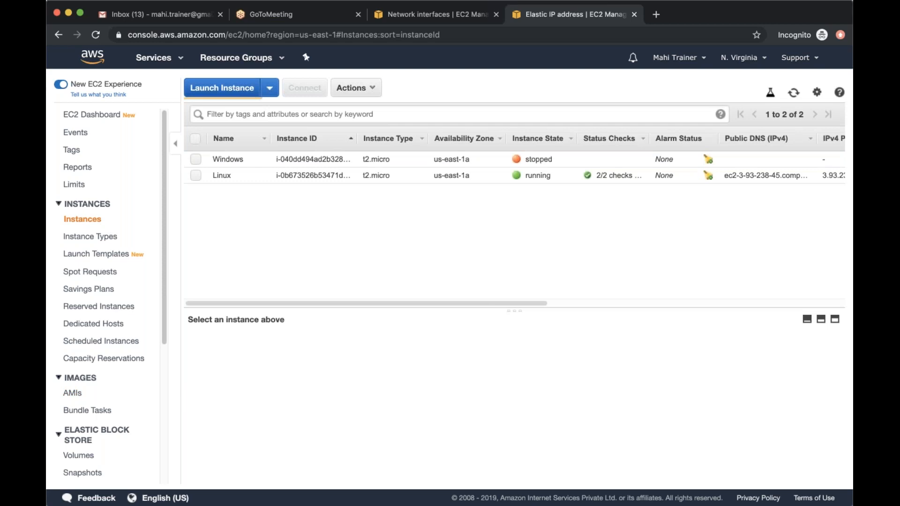
{"action": "left_click", "coordinate": [100, 226]}
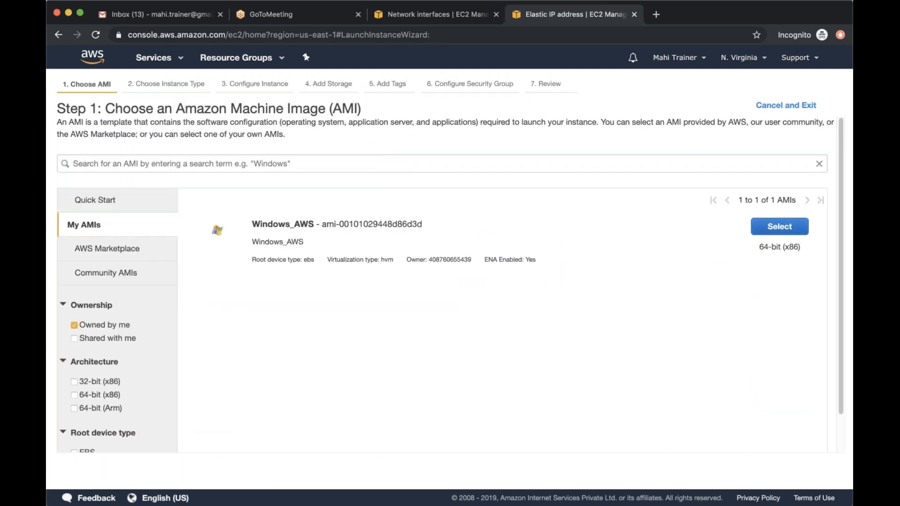
{"action": "left_click", "coordinate": [778, 228]}
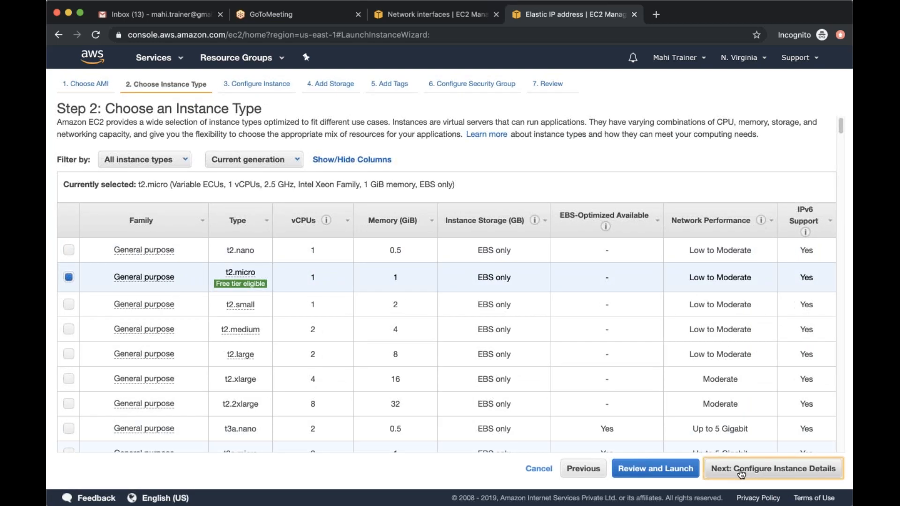
{"action": "left_click", "coordinate": [740, 471]}
{"action": "left_click", "coordinate": [797, 473]}
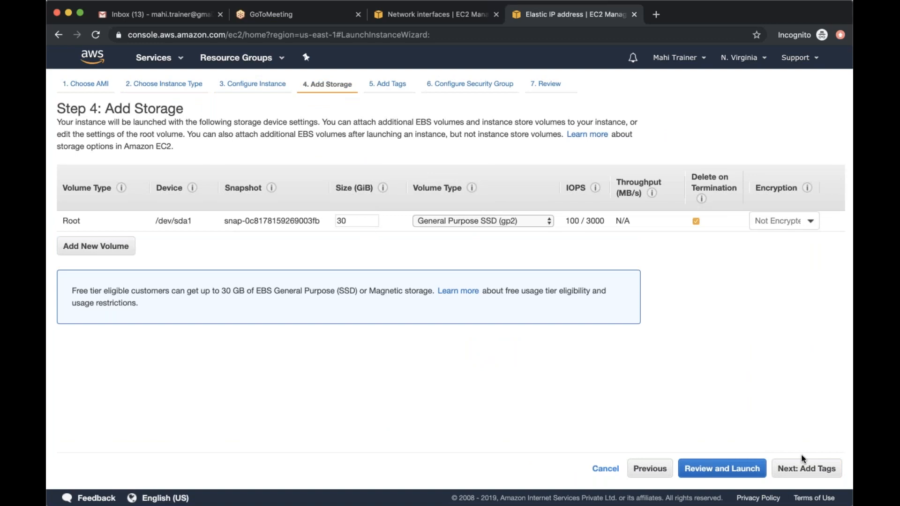
Keep the default storage and add a tag with key Name and value Windows_AWS
{"action": "left_click", "coordinate": [802, 466]}
{"action": "left_click", "coordinate": [77, 265]}
{"action": "type", "text": "Name"}
{"action": "key", "text": "Tab"}
{"action": "type", "text": "Wi"}
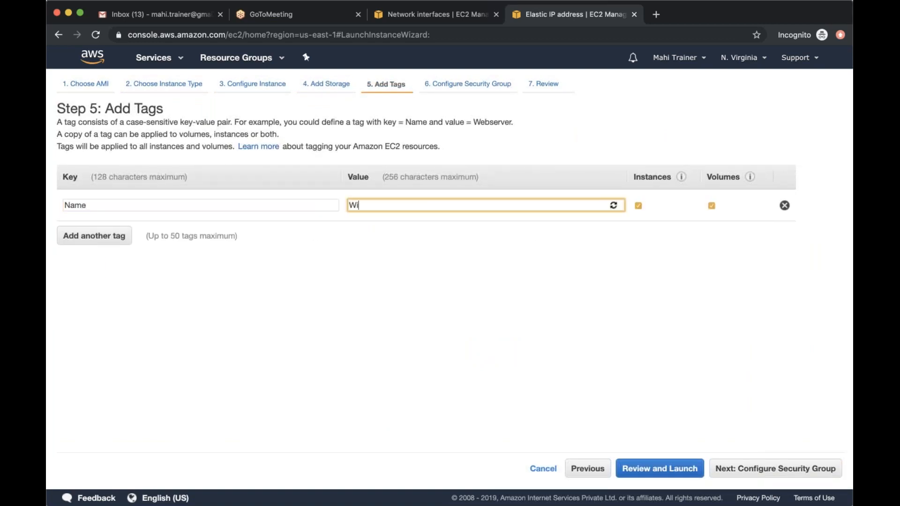
{"action": "type", "text": "ndows_AWS"}
Assign the existing security group Windows_EC2 to the new instance
{"action": "left_click", "coordinate": [740, 470]}
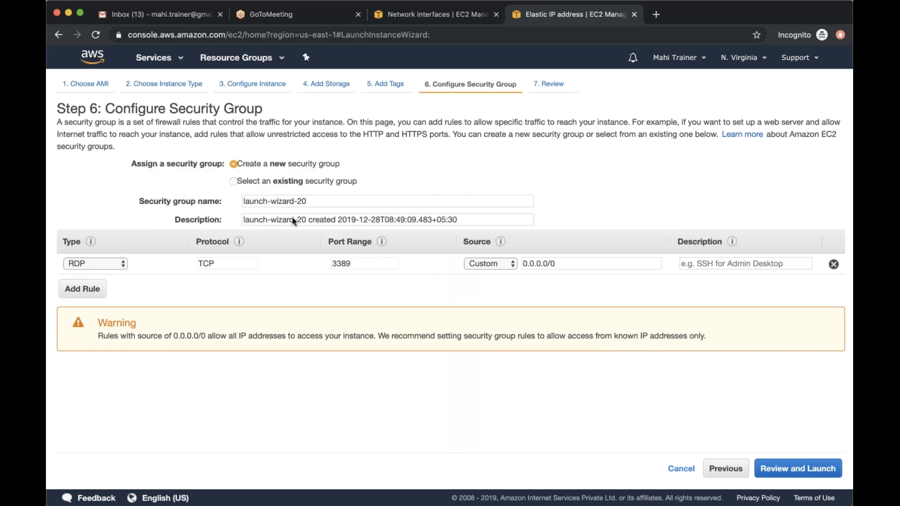
{"action": "left_click", "coordinate": [233, 181]}
{"action": "scroll", "coordinate": [206, 305], "scroll_direction": "down", "scroll_amount": 3}
{"action": "scroll", "coordinate": [206, 306], "scroll_direction": "down", "scroll_amount": 6}
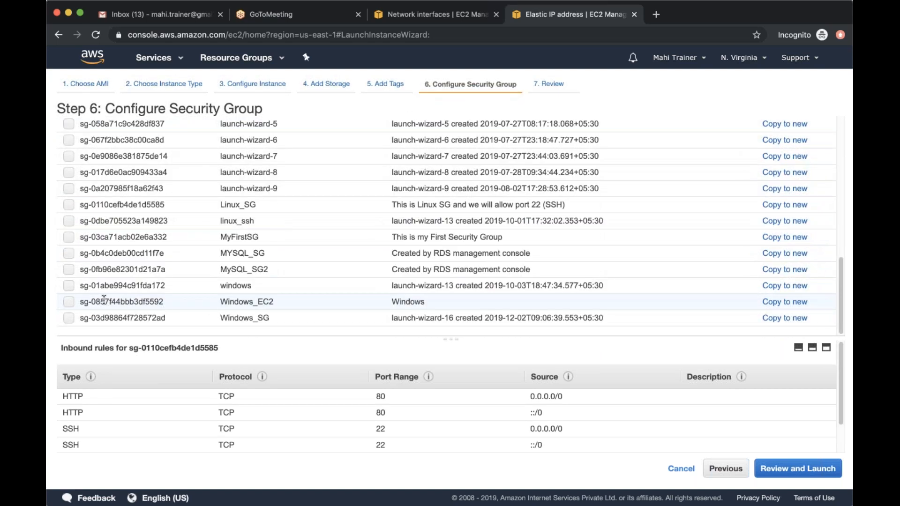
{"action": "left_click", "coordinate": [68, 301]}
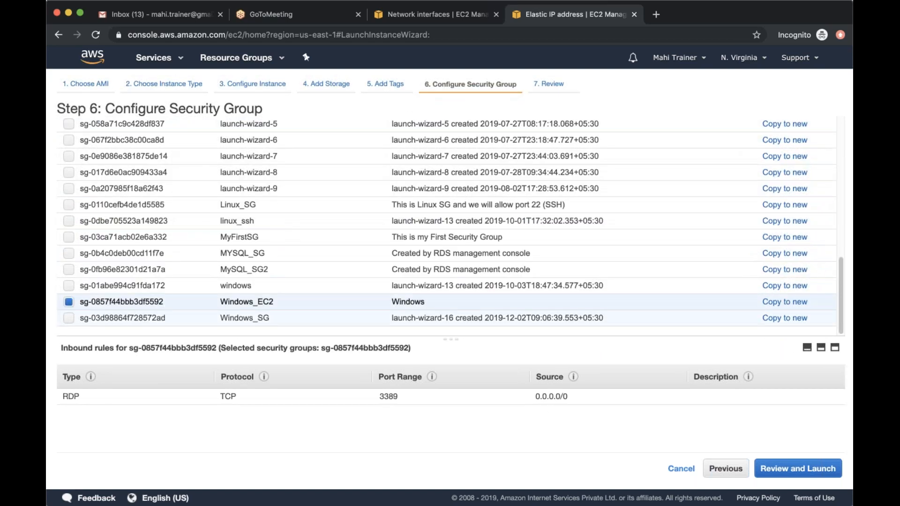
Launch the instance with the existing key pair myfirstec2ins, acknowledging access to its key file, and show it in the instance list
{"action": "left_click", "coordinate": [806, 468]}
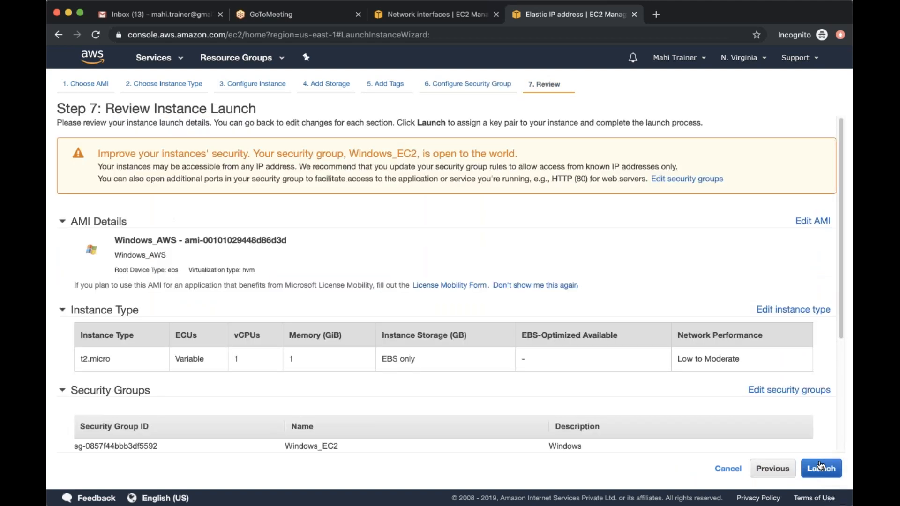
{"action": "left_click", "coordinate": [815, 468]}
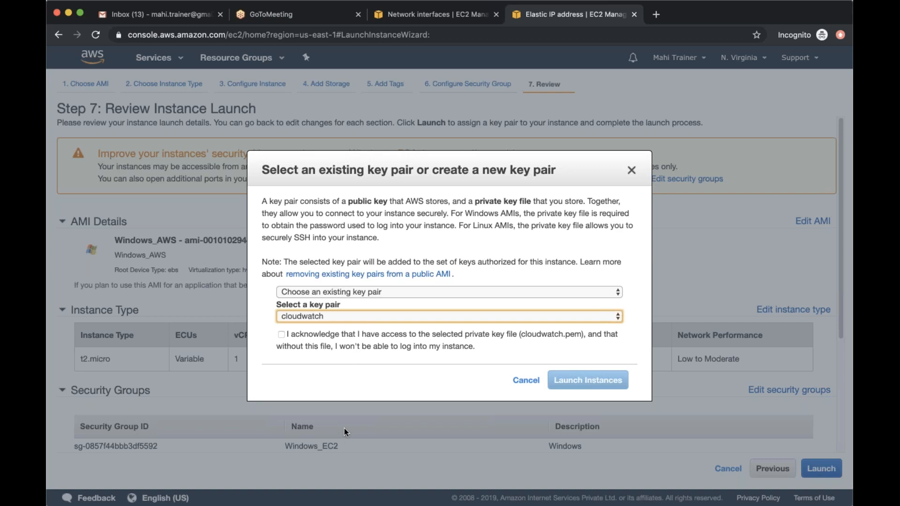
{"action": "key", "text": "Down"}
{"action": "left_click", "coordinate": [281, 334]}
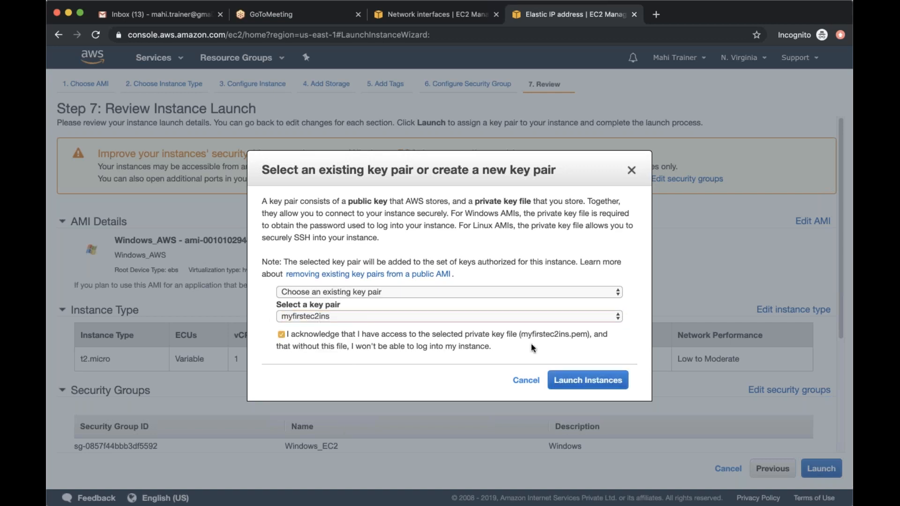
{"action": "left_click", "coordinate": [583, 379]}
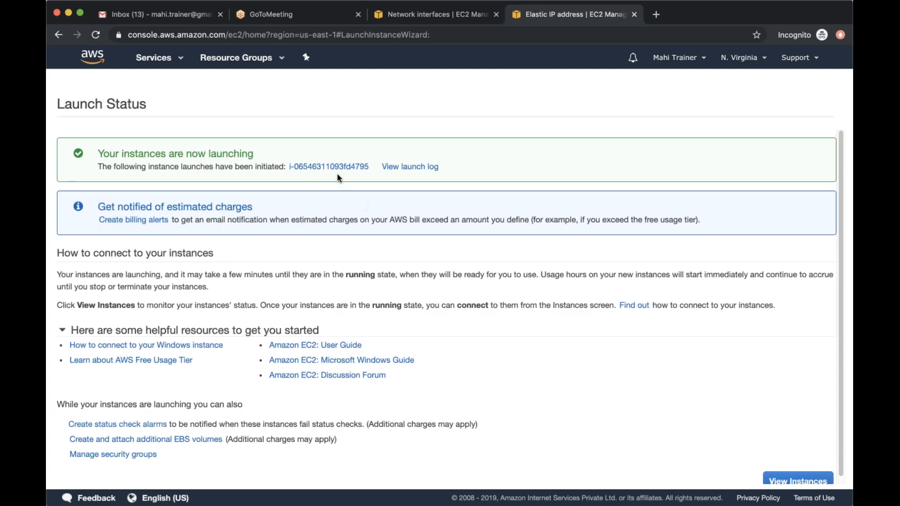
{"action": "left_click", "coordinate": [337, 167]}
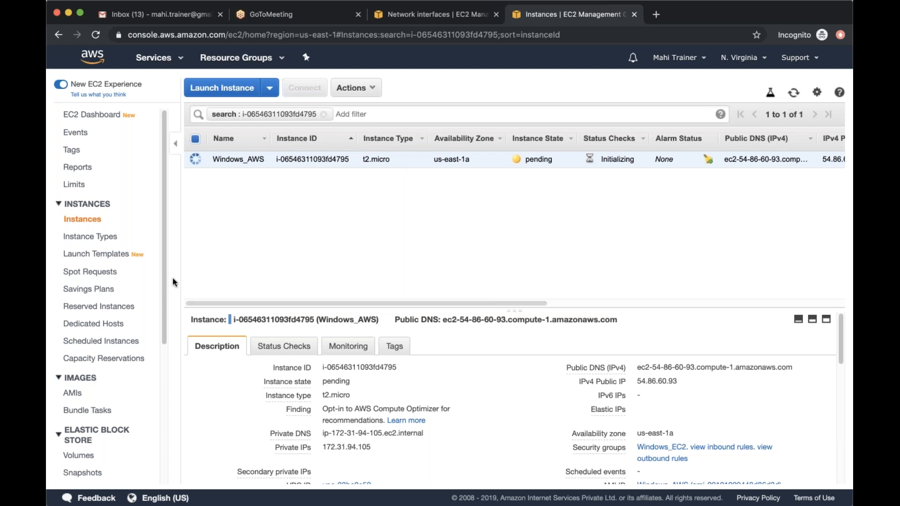
Open the launch wizard again and search the Community AMIs for windows_Aws
{"action": "left_click", "coordinate": [222, 88]}
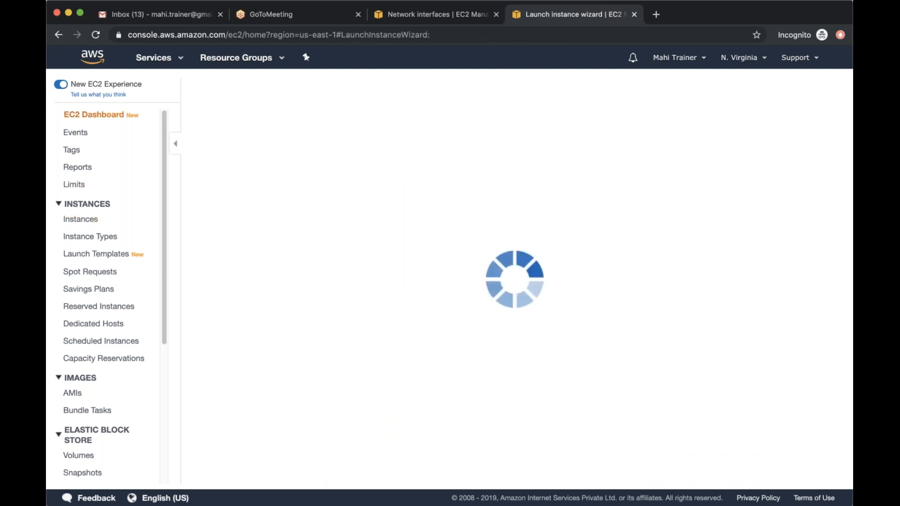
{"action": "left_click", "coordinate": [100, 273]}
{"action": "left_click", "coordinate": [388, 161]}
{"action": "type", "text": "windows"}
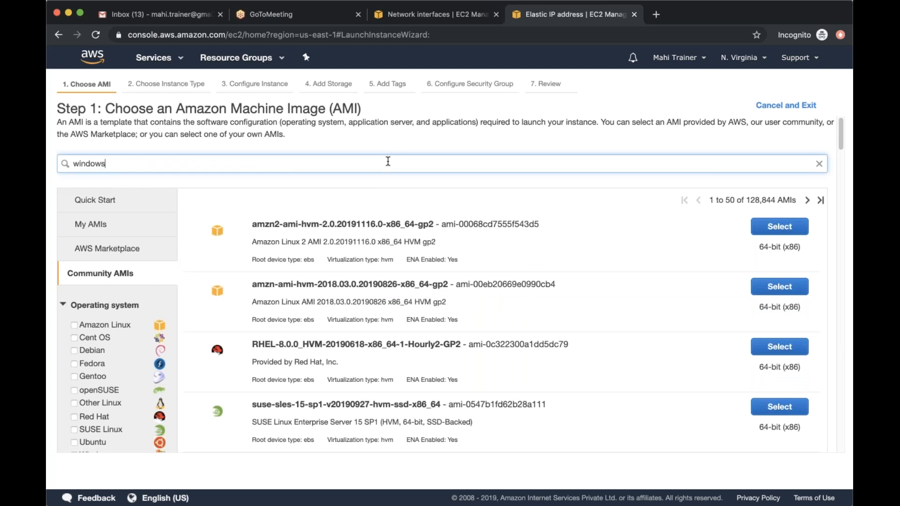
{"action": "type", "text": "_Aws"}
{"action": "key", "text": "Return"}
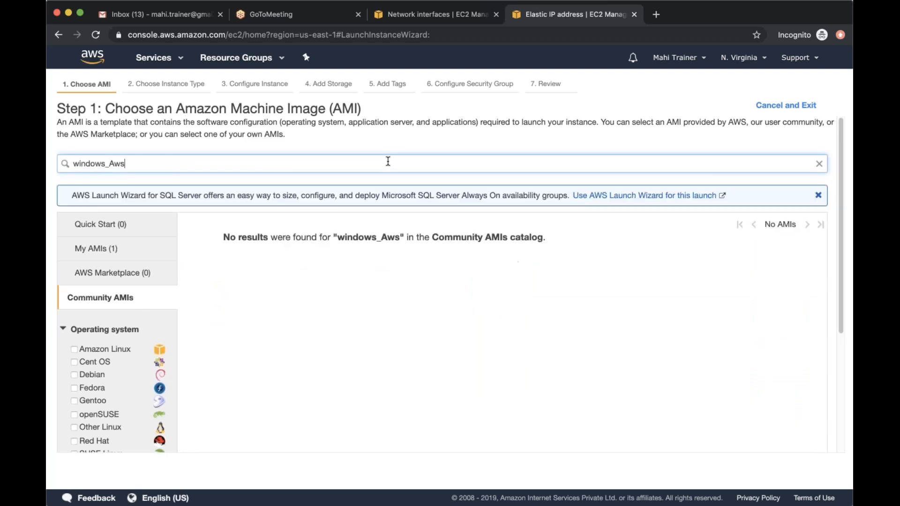
Search the Community AMIs for windows_aws in lowercase and exit the launch wizard to the instance list
{"action": "key", "text": "BackSpace"}
{"action": "key", "text": "BackSpace"}
{"action": "key", "text": "BackSpace"}
{"action": "type", "text": "aws"}
{"action": "key", "text": "Return"}
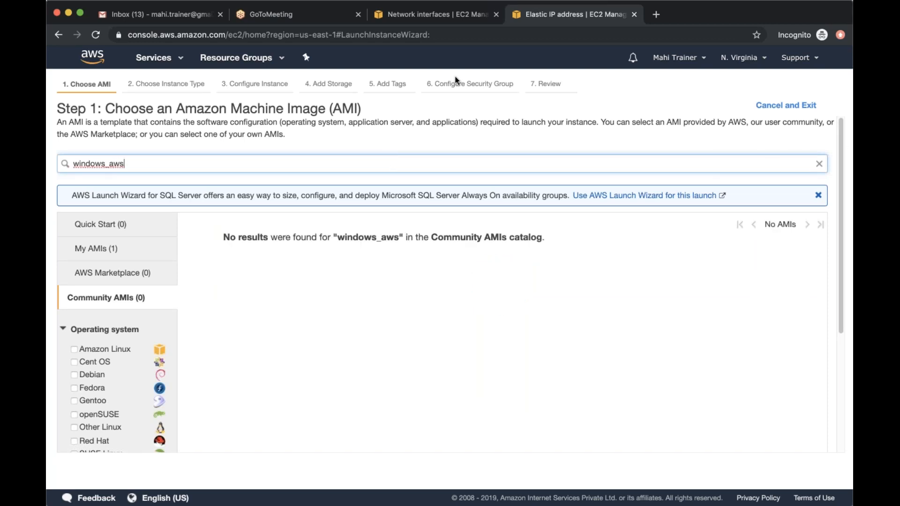
{"action": "left_click", "coordinate": [803, 113]}
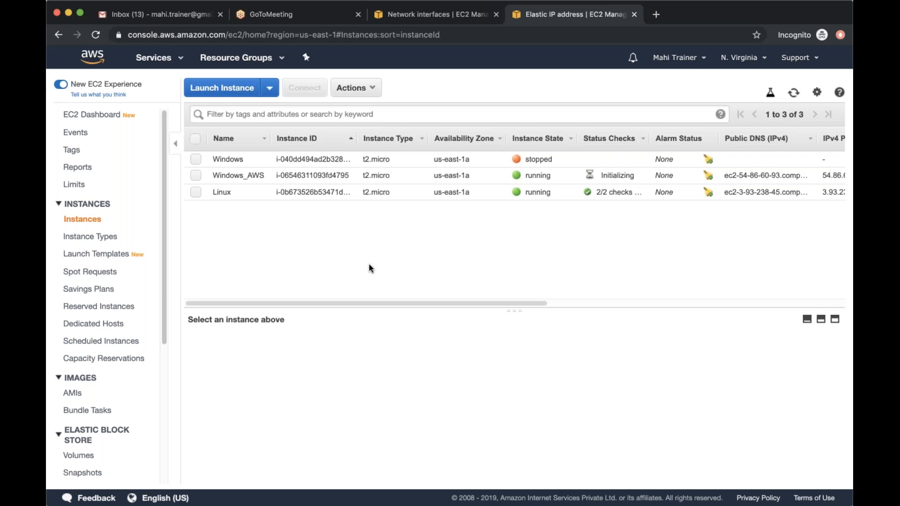
Start a new instance launch with the 64-bit (x86) Amazon Linux 2 AMI and type t2.micro, reaching the advanced instance details
{"action": "left_click", "coordinate": [239, 88]}
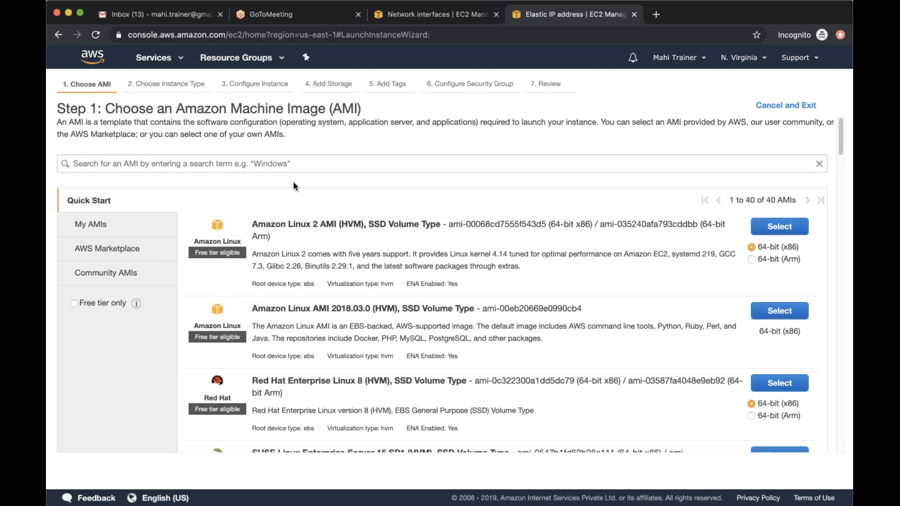
{"action": "left_click", "coordinate": [797, 232]}
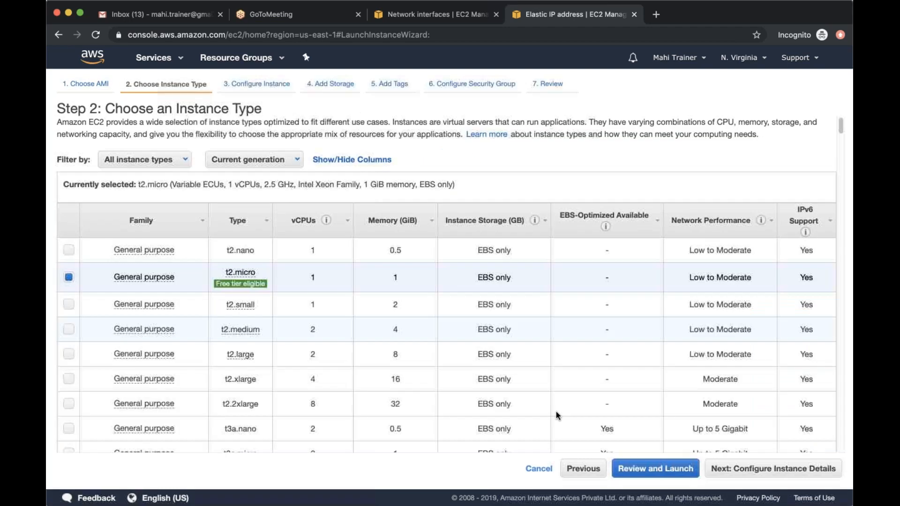
{"action": "left_click", "coordinate": [763, 467]}
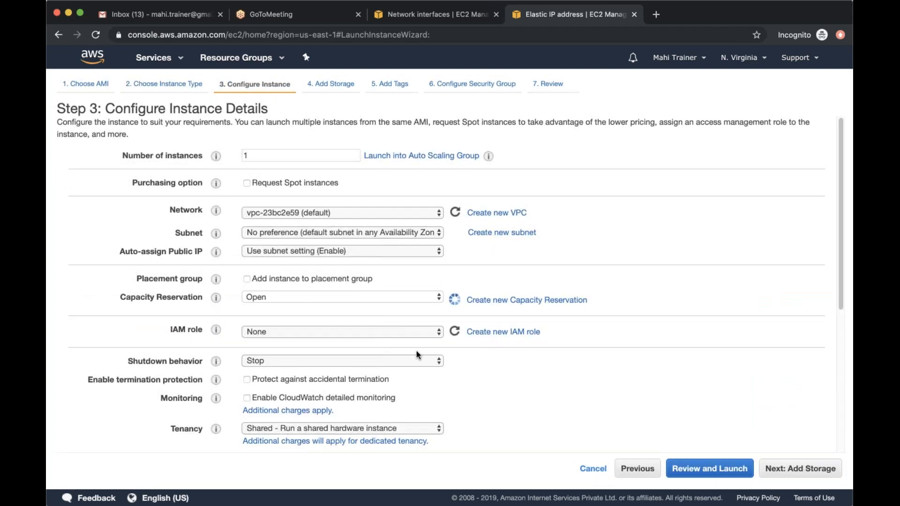
{"action": "scroll", "coordinate": [416, 355], "scroll_direction": "down", "scroll_amount": 5}
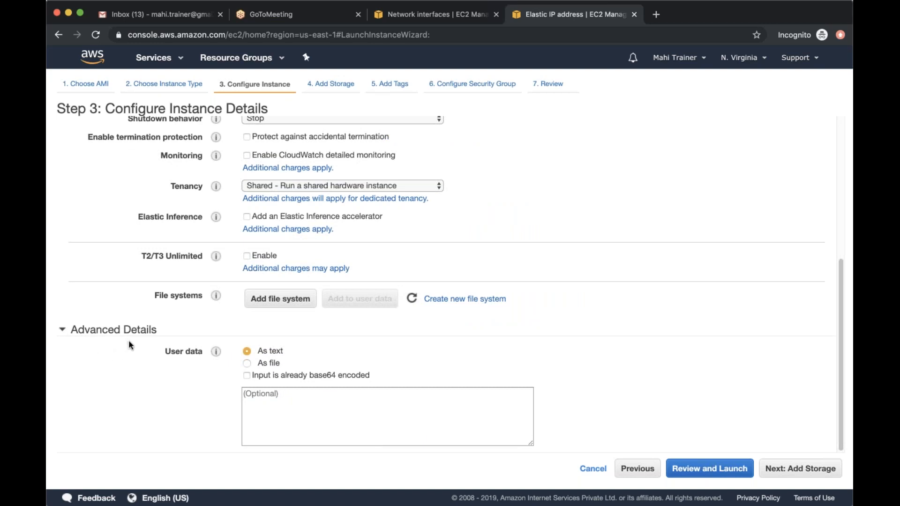
{"action": "scroll", "coordinate": [129, 345], "scroll_direction": "up", "scroll_amount": 5}
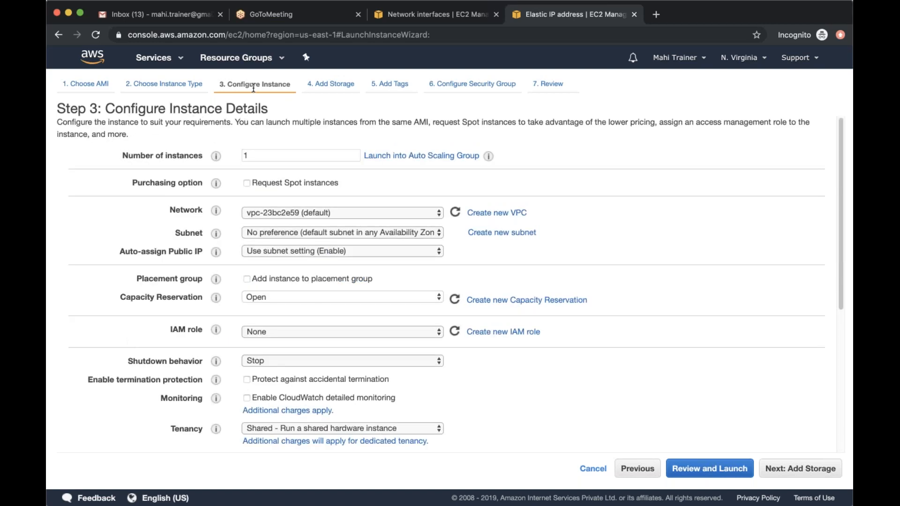
{"action": "scroll", "coordinate": [277, 421], "scroll_direction": "down", "scroll_amount": 5}
Enter the user data script lines #!/bin/sh, cd /opt and mkdir agent as text, without leading spaces
{"action": "left_click", "coordinate": [276, 421]}
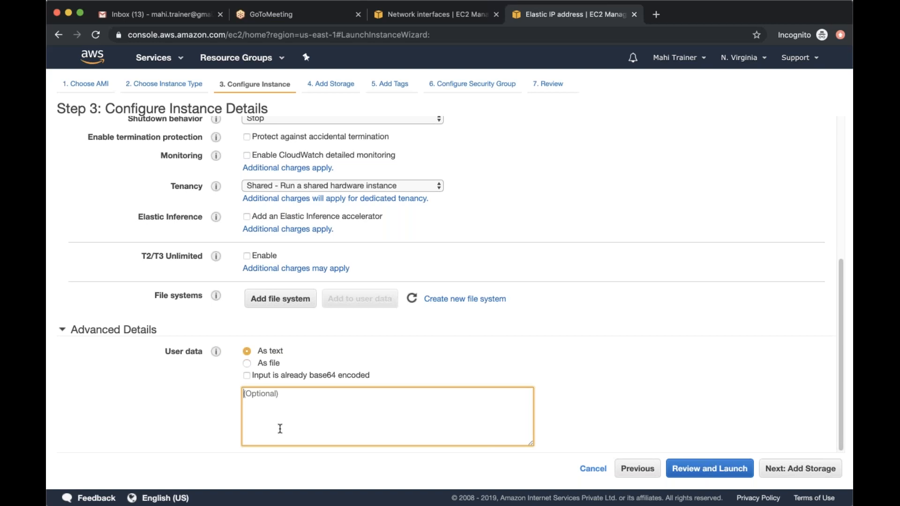
{"action": "type", "text": "#!/bin/sh"}
{"action": "key", "text": "Return"}
{"action": "key", "text": "Return"}
{"action": "key", "text": "BackSpace"}
{"action": "key", "text": "Return"}
{"action": "type", "text": "cd /opt"}
{"action": "key", "text": "Return"}
{"action": "type", "text": "mkdir "}
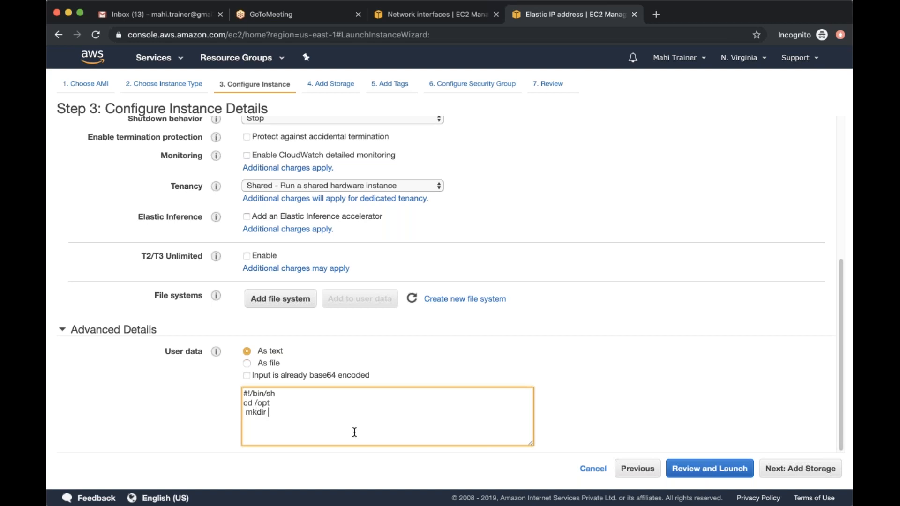
{"action": "type", "text": "agent"}
{"action": "key", "text": "alt+Left"}
{"action": "key", "text": "alt+Left"}
{"action": "key", "text": "BackSpace"}
Add the placeholder download line wget <file rpm> to the end of the user data script
{"action": "type", "text": "wget <>"}
{"action": "key", "text": "Left"}
{"action": "type", "text": "gihtu"}
{"action": "key", "text": "BackSpace"}
{"action": "key", "text": "BackSpace"}
{"action": "key", "text": "BackSpace"}
{"action": "key", "text": "BackSpace"}
{"action": "key", "text": "BackSpace"}
{"action": "type", "text": "file rpm"}
{"action": "key", "text": "End"}
{"action": "key", "text": "Return"}
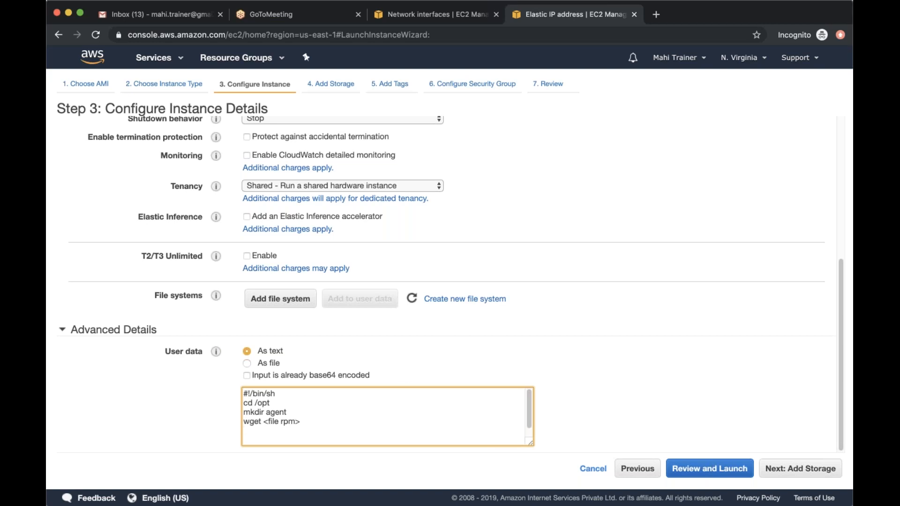
Switch the user data source to a file and back to text entry
{"action": "scroll", "coordinate": [406, 376], "scroll_direction": "up", "scroll_amount": 1}
{"action": "scroll", "coordinate": [406, 376], "scroll_direction": "down", "scroll_amount": 1}
{"action": "left_click", "coordinate": [246, 363]}
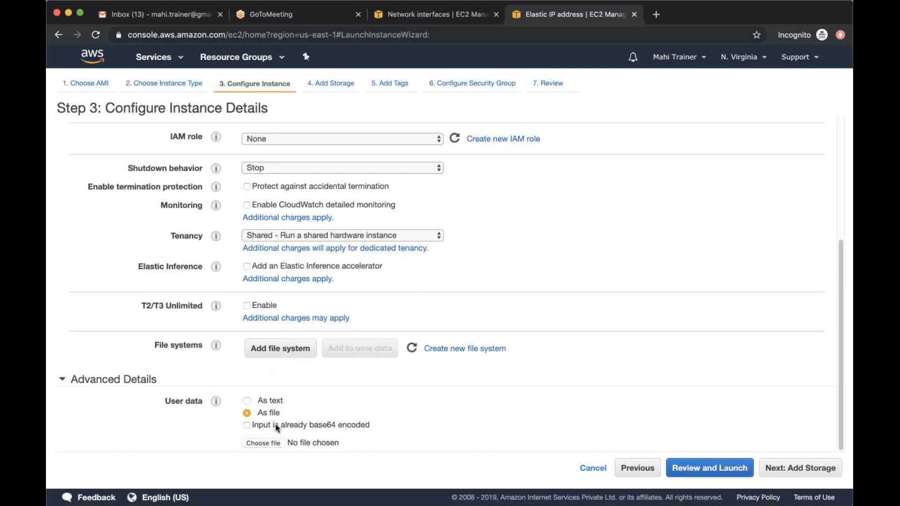
{"action": "left_click", "coordinate": [247, 401]}
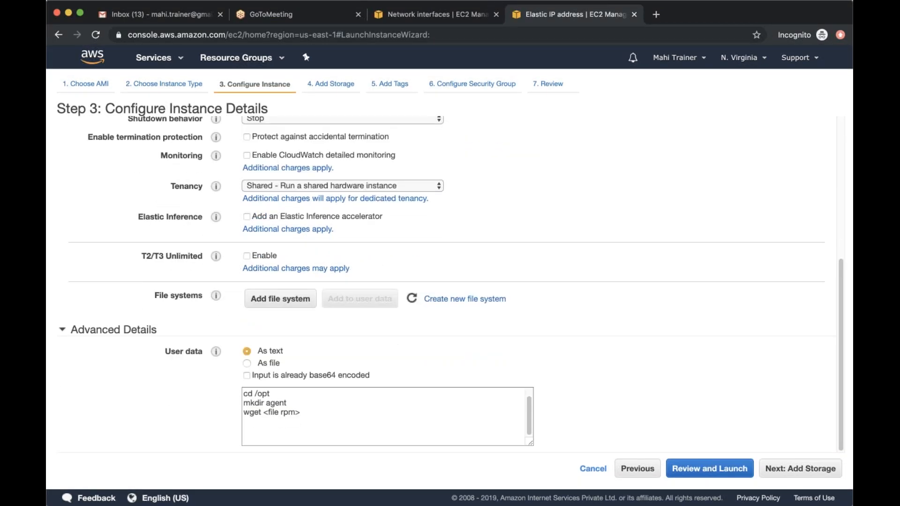
{"action": "type", "text": "#!/bin/sh"}
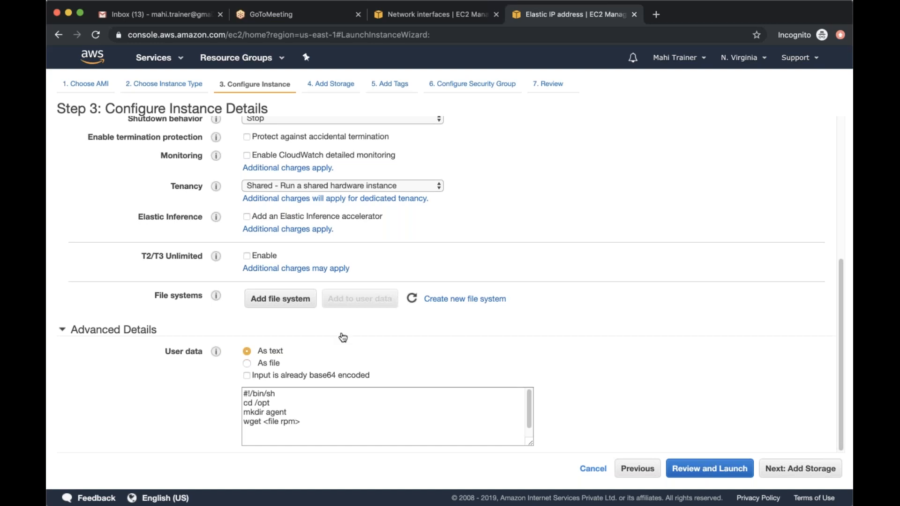
Clear the whole script from the user data text
{"action": "left_click", "coordinate": [322, 424]}
{"action": "key", "text": "super+a"}
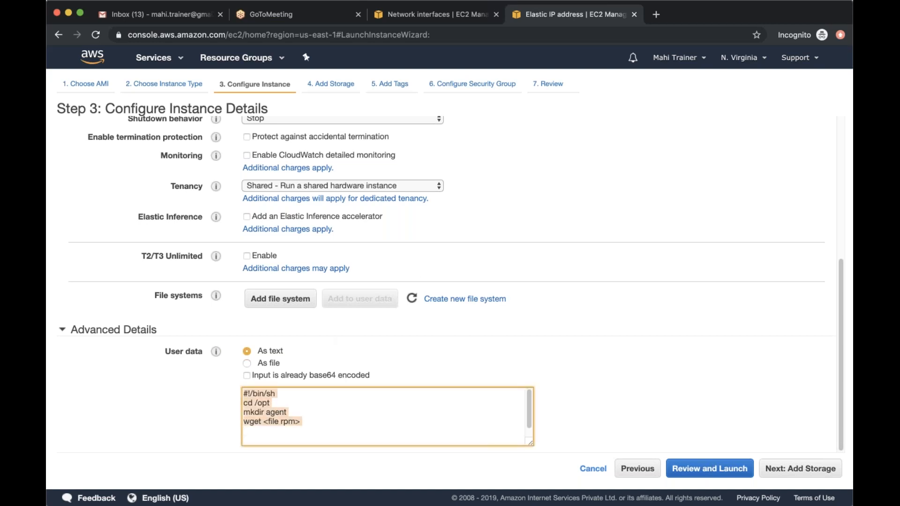
{"action": "key", "text": "BackSpace"}
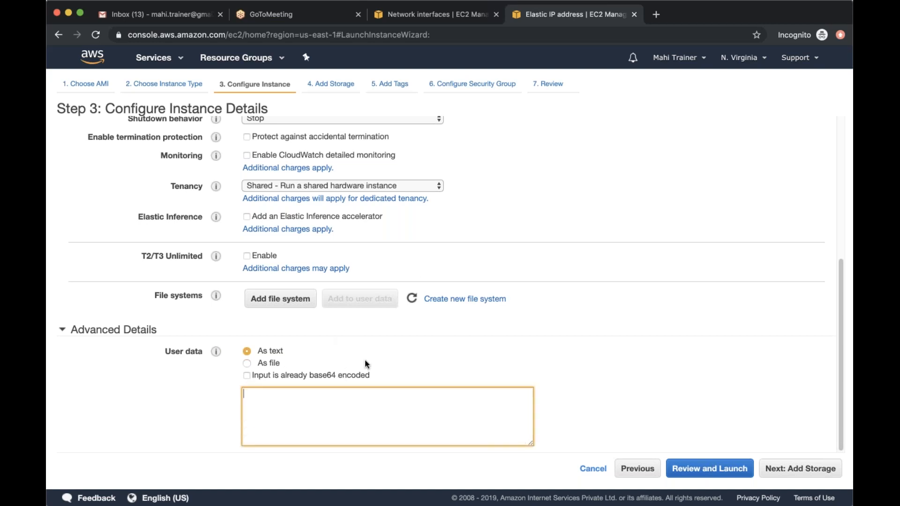
Show the instance list in the Network interfaces browser tab and open the connection options for the Windows_AWS instance
{"action": "left_click", "coordinate": [406, 21]}
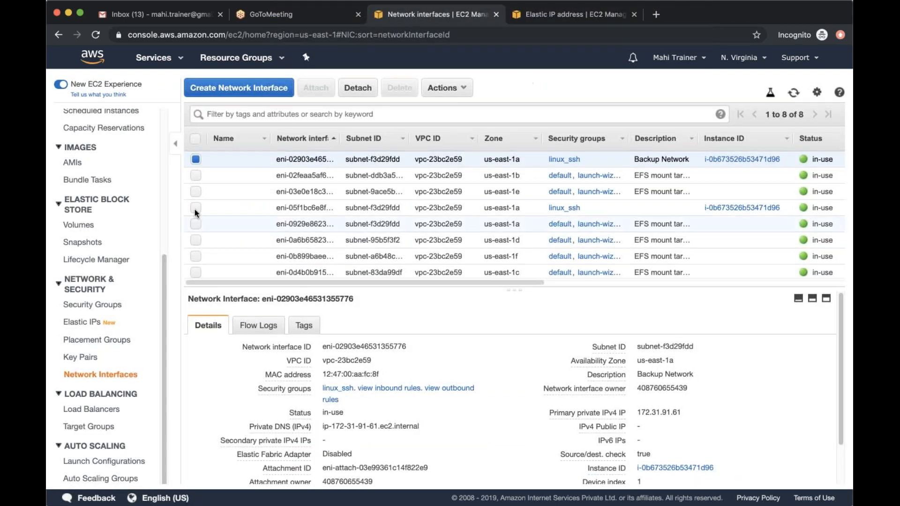
{"action": "scroll", "coordinate": [89, 187], "scroll_direction": "up", "scroll_amount": 10}
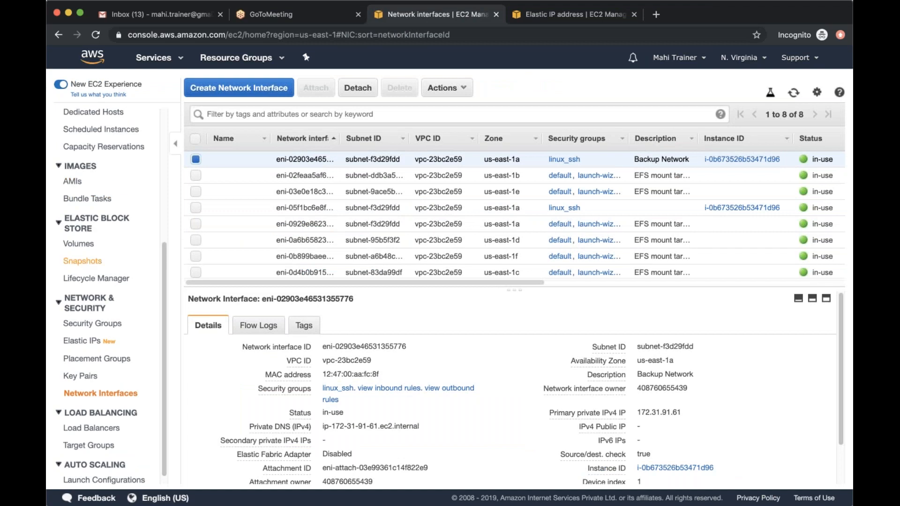
{"action": "left_click", "coordinate": [87, 224]}
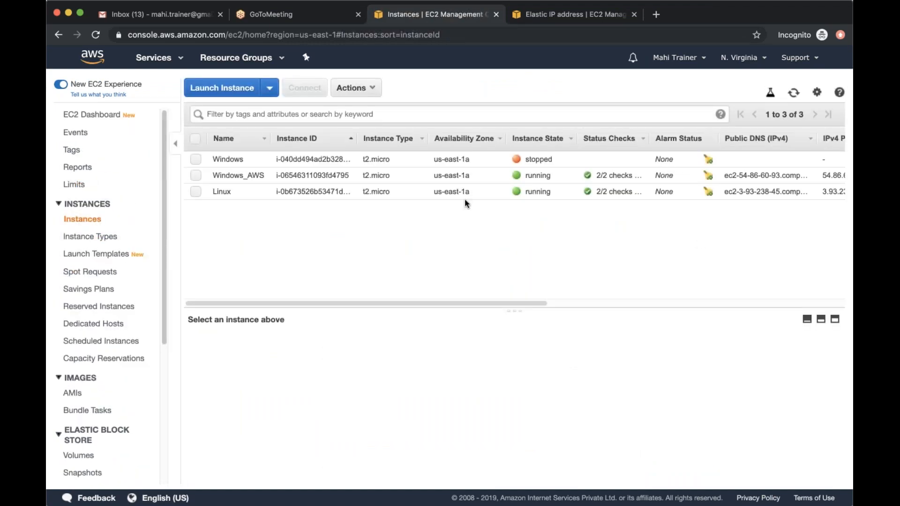
{"action": "left_click", "coordinate": [195, 175]}
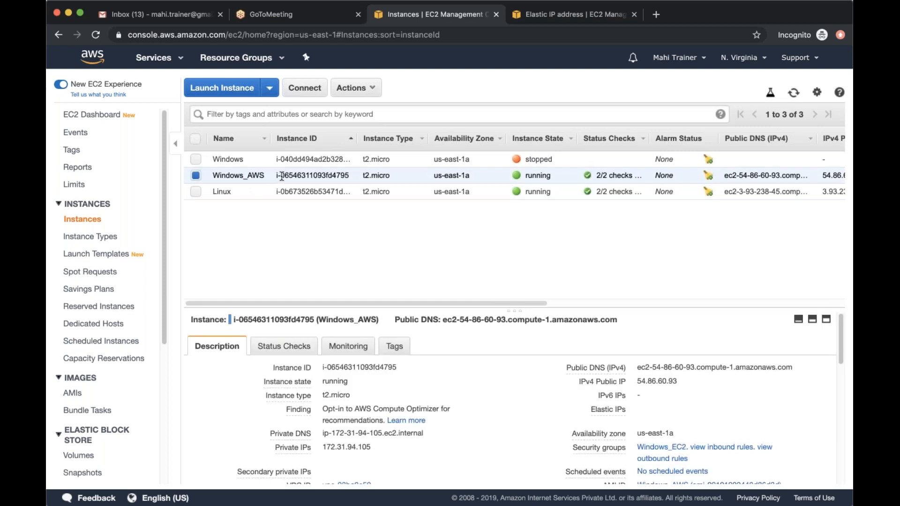
{"action": "left_click", "coordinate": [306, 90]}
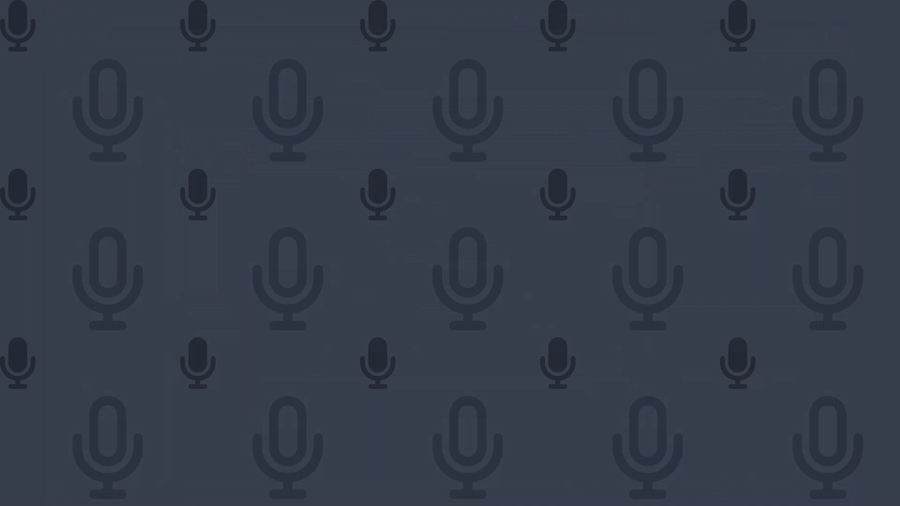
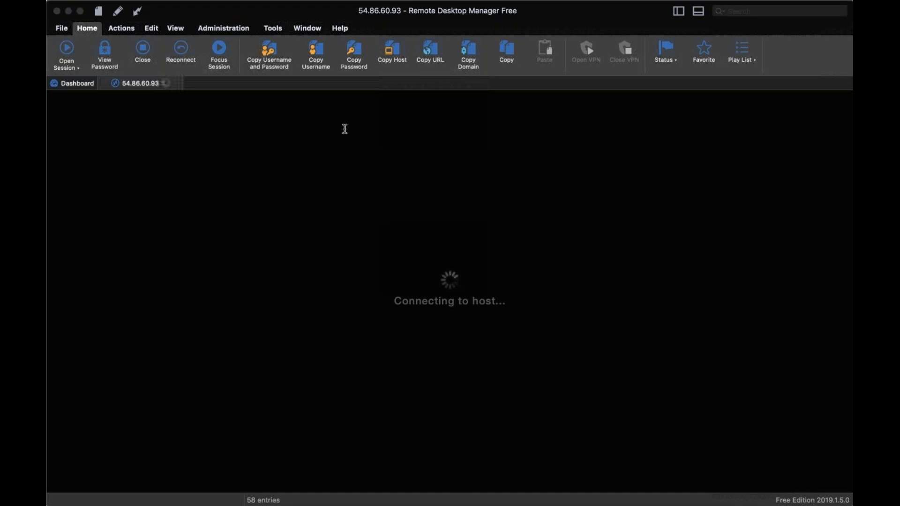
Try to connect to 54.86.60.93 through newly added Microsoft Remote Desktop (RDP) entries
{"action": "left_click", "coordinate": [440, 165]}
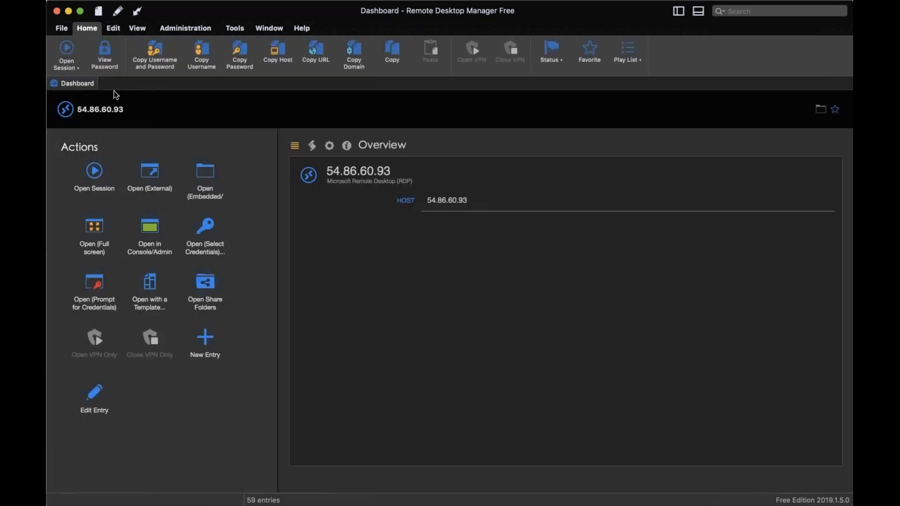
{"action": "left_click", "coordinate": [91, 175]}
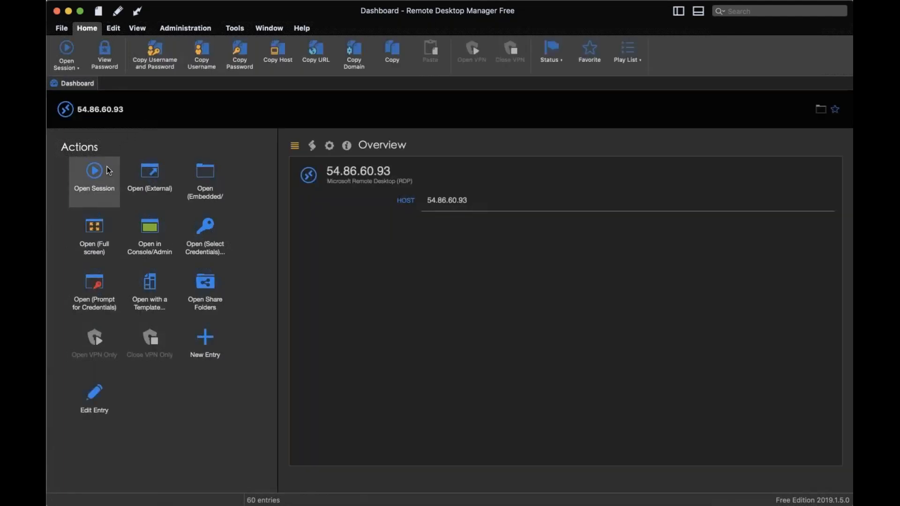
{"action": "left_click", "coordinate": [95, 174]}
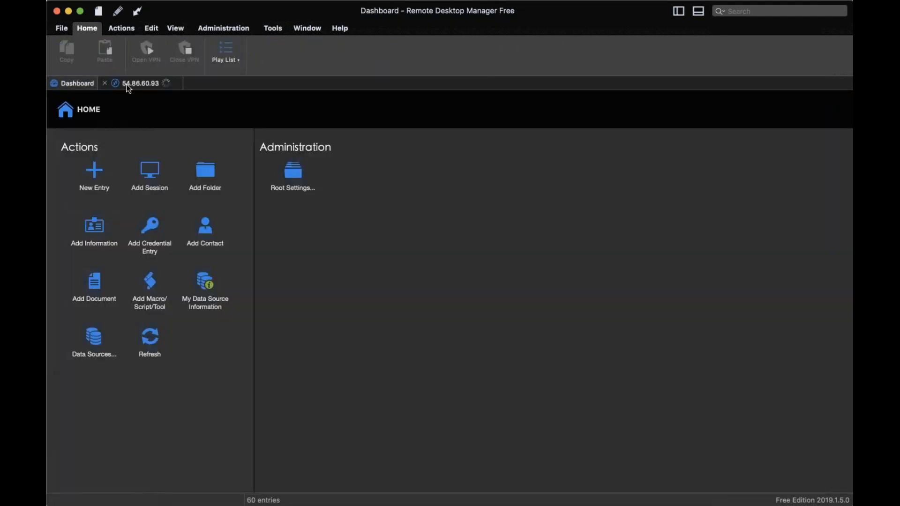
{"action": "left_click", "coordinate": [128, 87]}
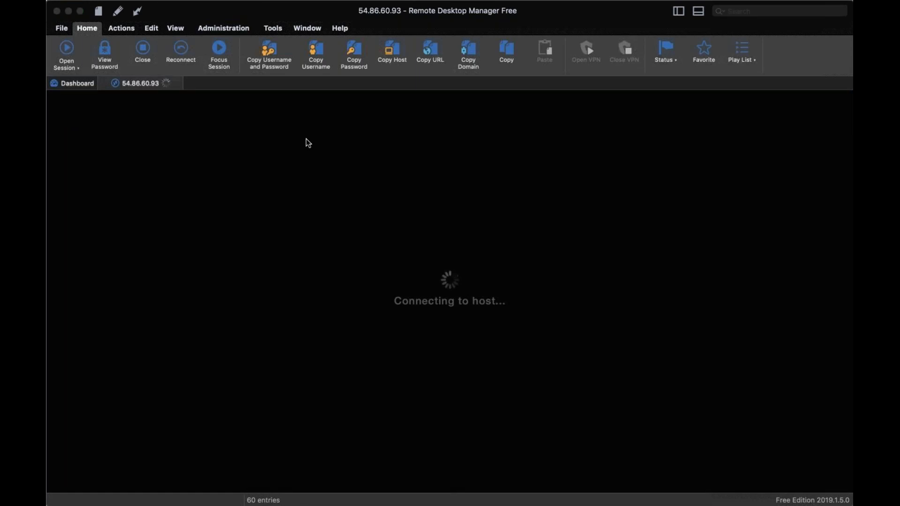
{"action": "left_click", "coordinate": [398, 141]}
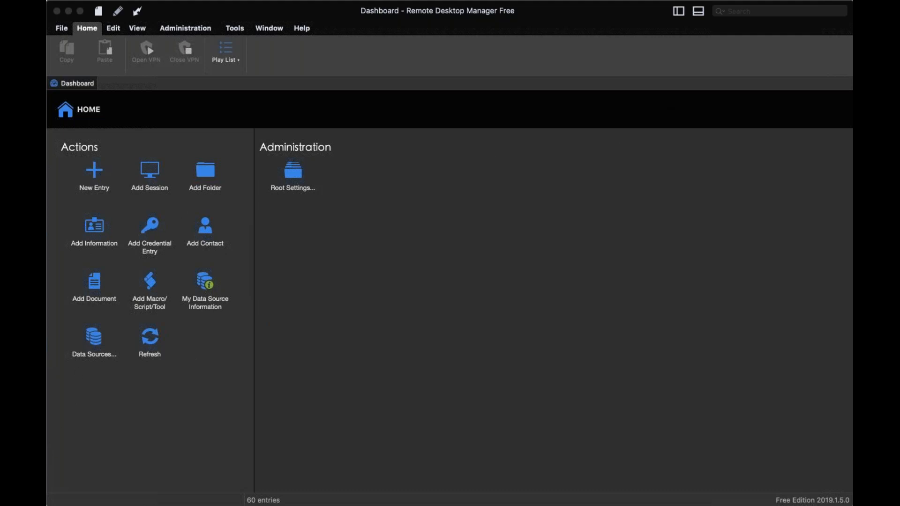
{"action": "left_click", "coordinate": [92, 165]}
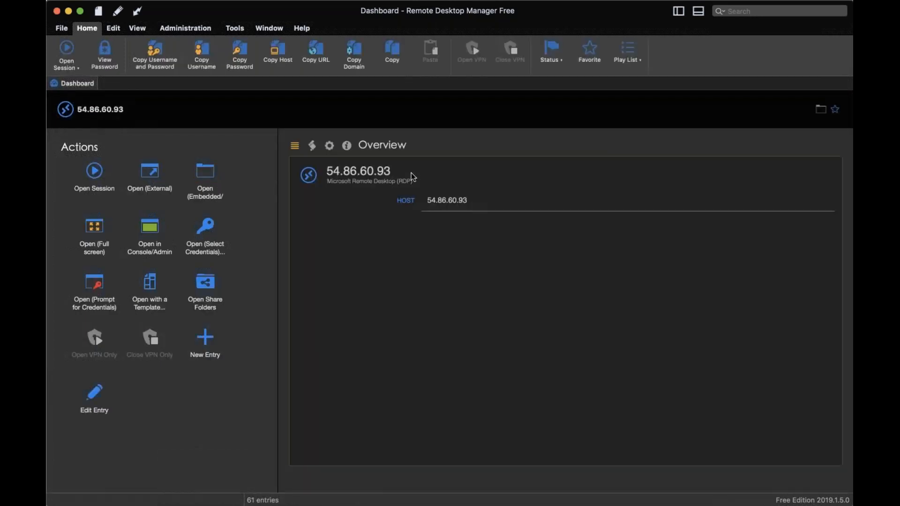
{"action": "left_click", "coordinate": [87, 175]}
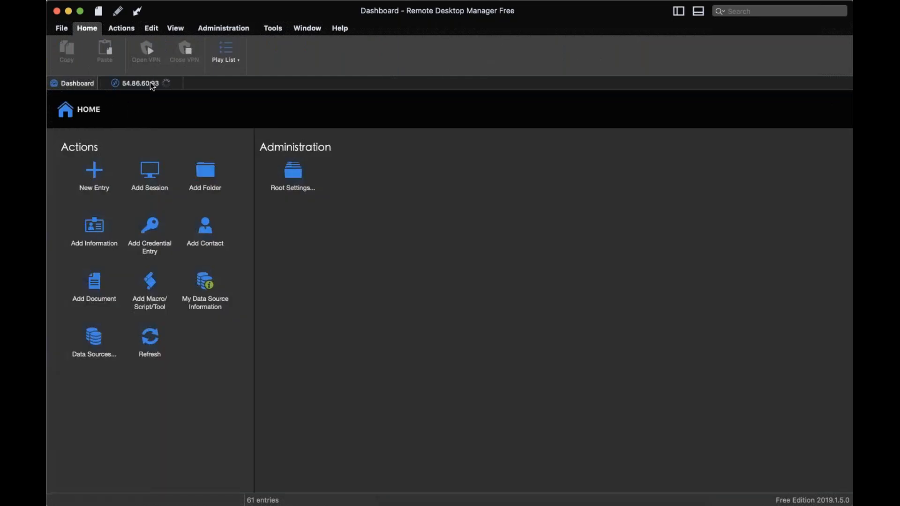
{"action": "left_click", "coordinate": [132, 86]}
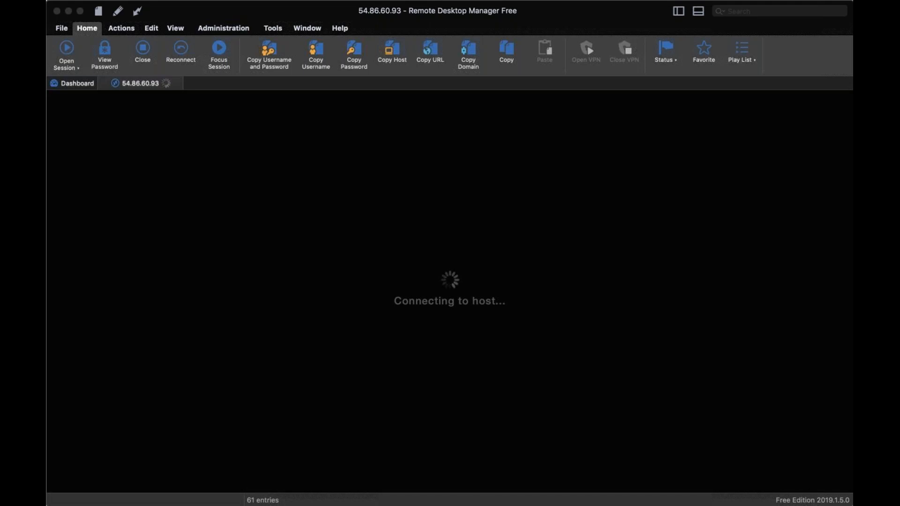
{"action": "left_click", "coordinate": [419, 132]}
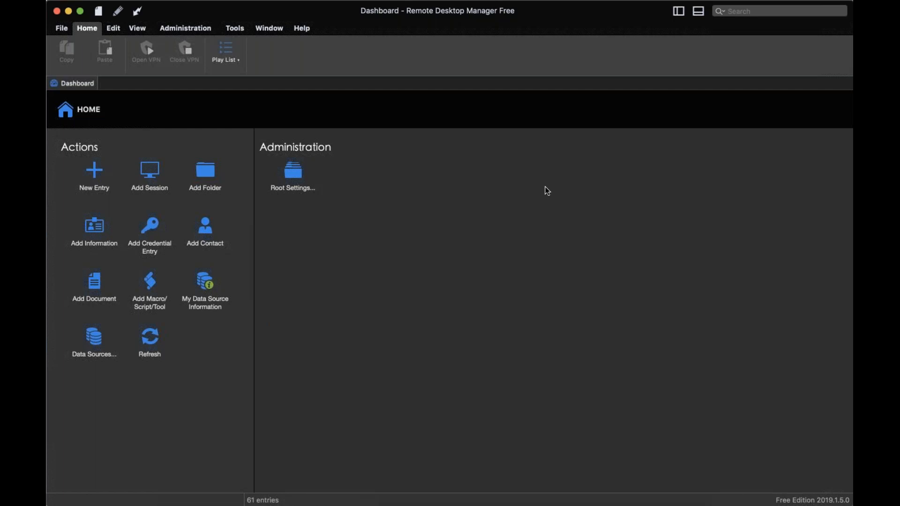
Create a fresh Microsoft Remote Desktop (RDP) entry for host 54.86.60.93 and log in to its session
{"action": "left_click", "coordinate": [99, 186]}
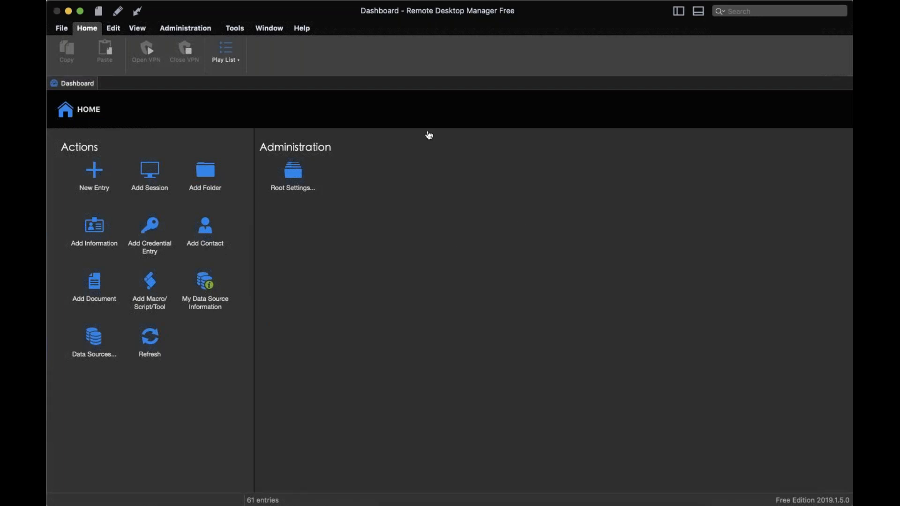
{"action": "left_click", "coordinate": [688, 380]}
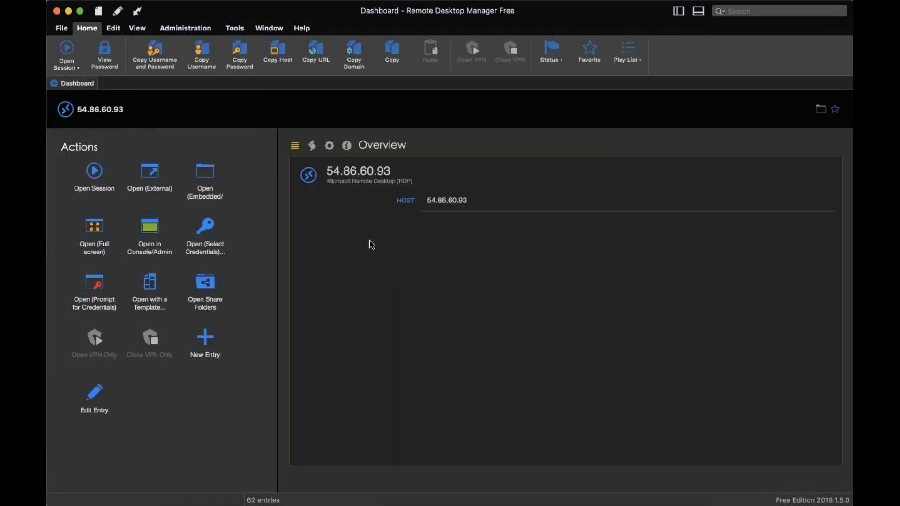
{"action": "left_click", "coordinate": [83, 179]}
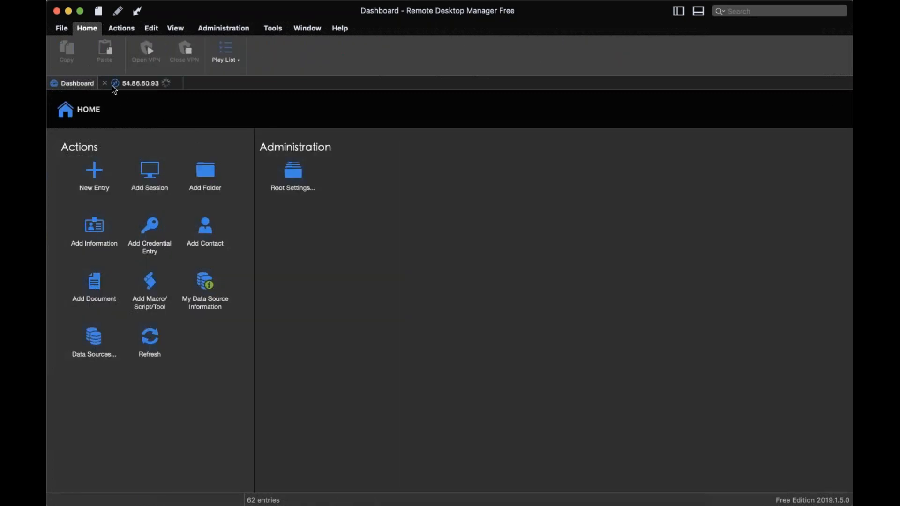
{"action": "left_click", "coordinate": [112, 88]}
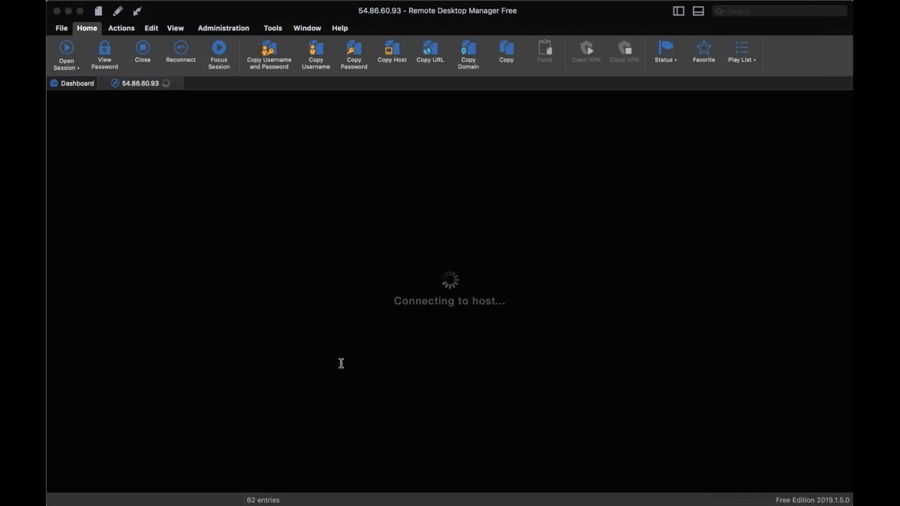
{"action": "left_click", "coordinate": [395, 367]}
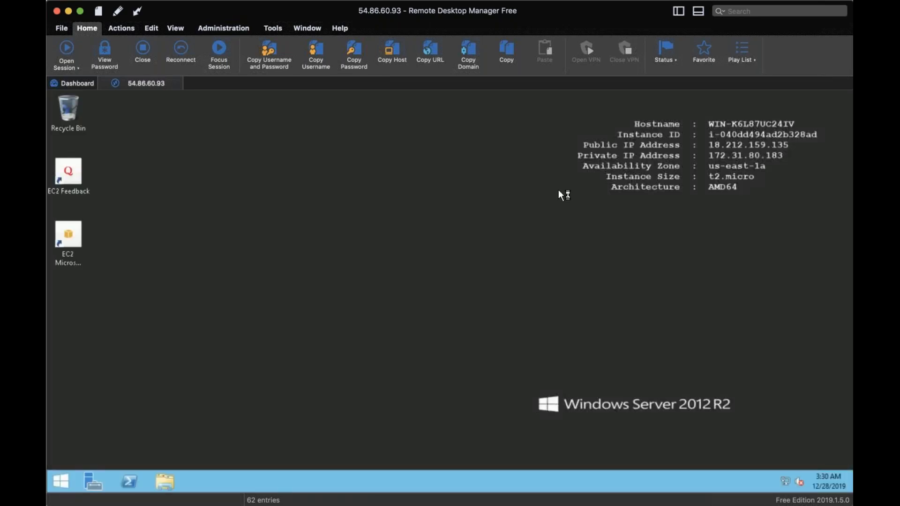
Check the contents of the AWS Training text file in C:\AWS Training on the remote server, and minimize the remote session window
{"action": "left_click", "coordinate": [165, 481]}
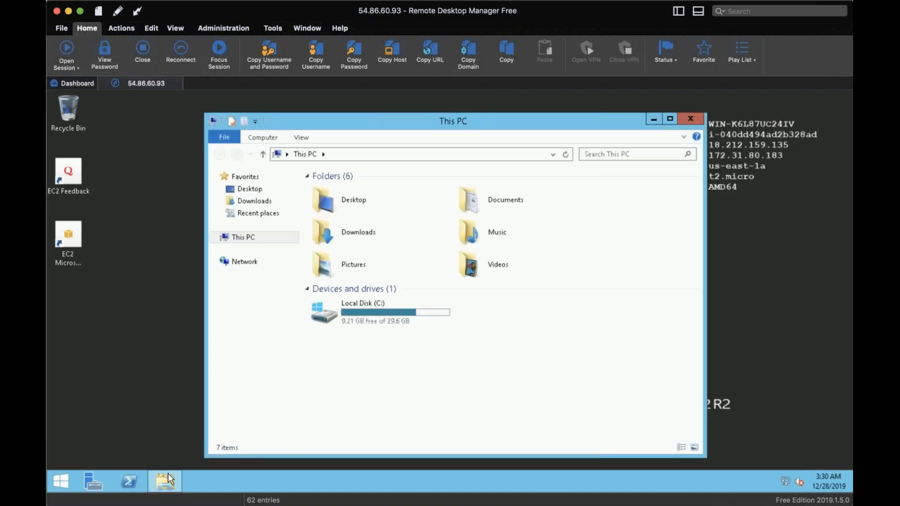
{"action": "double_click", "coordinate": [393, 313]}
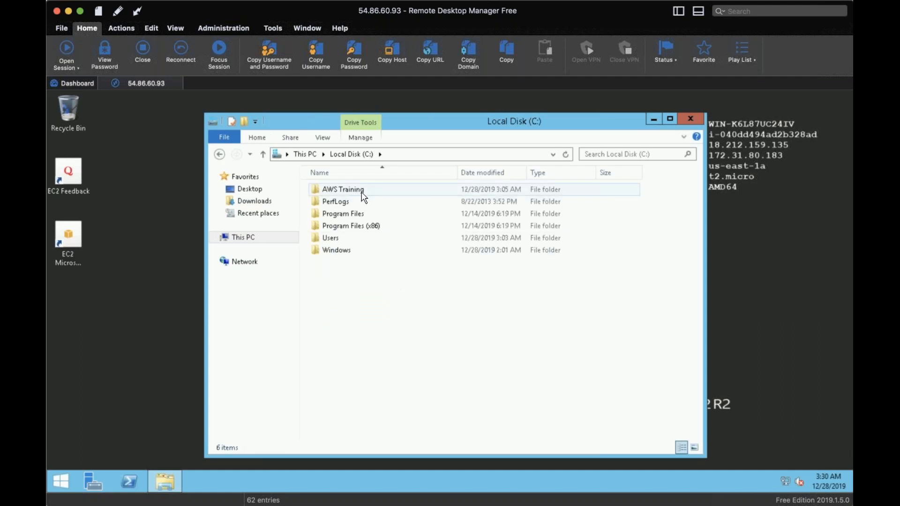
{"action": "double_click", "coordinate": [337, 189]}
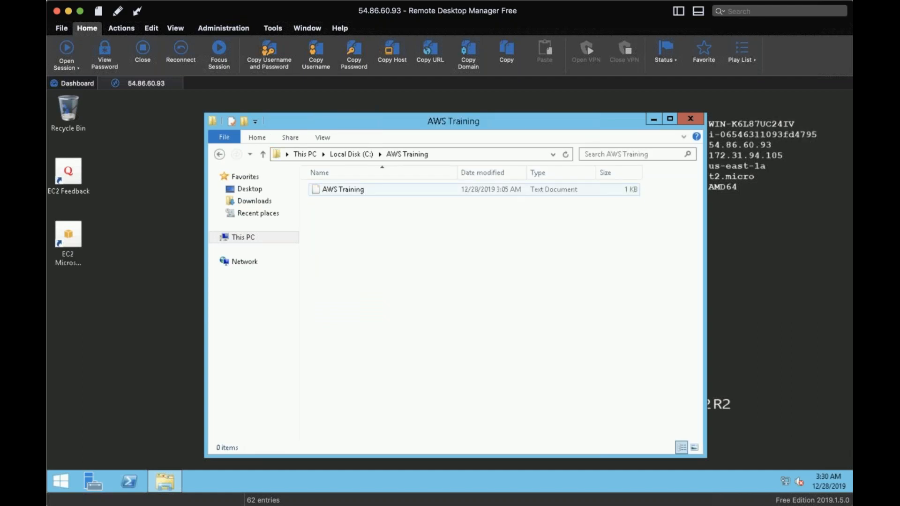
{"action": "double_click", "coordinate": [328, 189]}
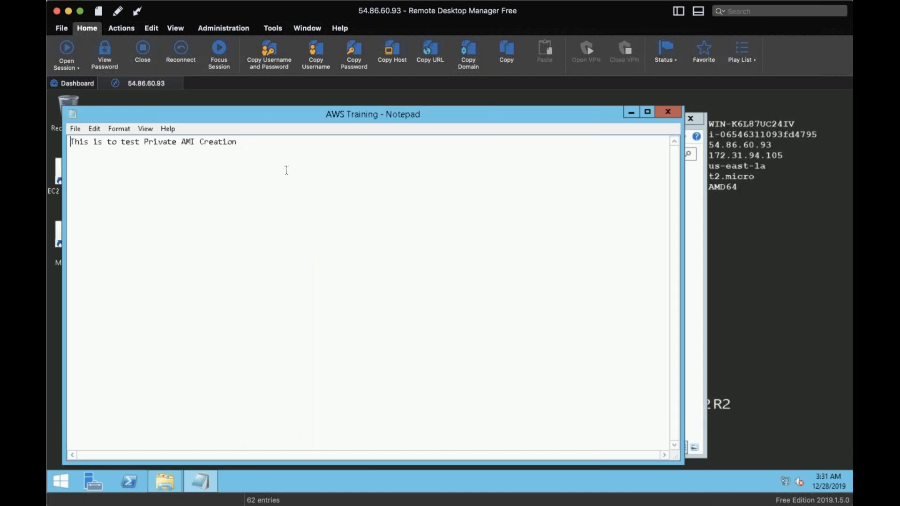
{"action": "left_click", "coordinate": [667, 113]}
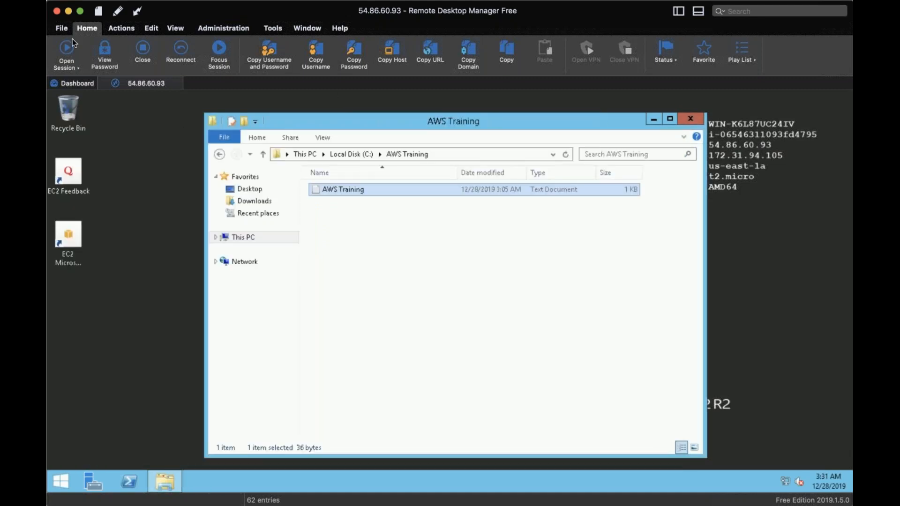
{"action": "left_click", "coordinate": [68, 12]}
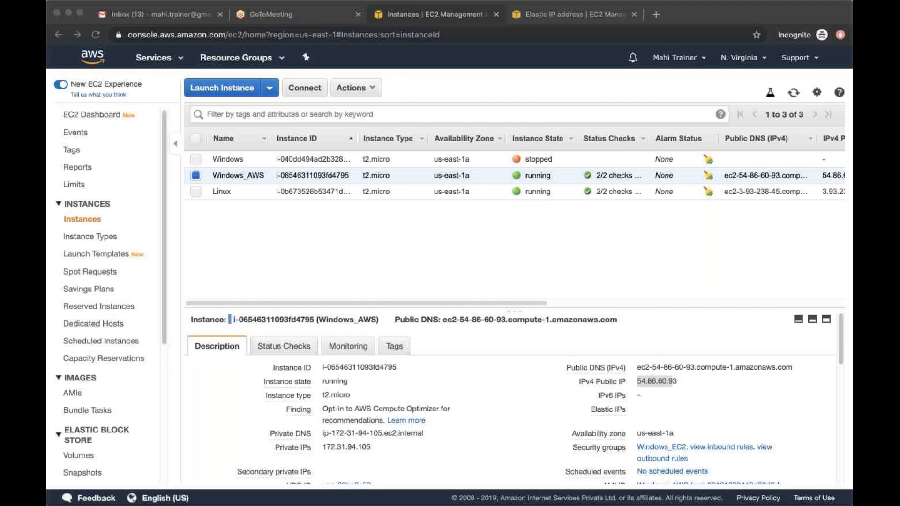
Select the IPv4 public IP in the Windows_AWS instance details and switch to the terminal window
{"action": "double_click", "coordinate": [663, 383]}
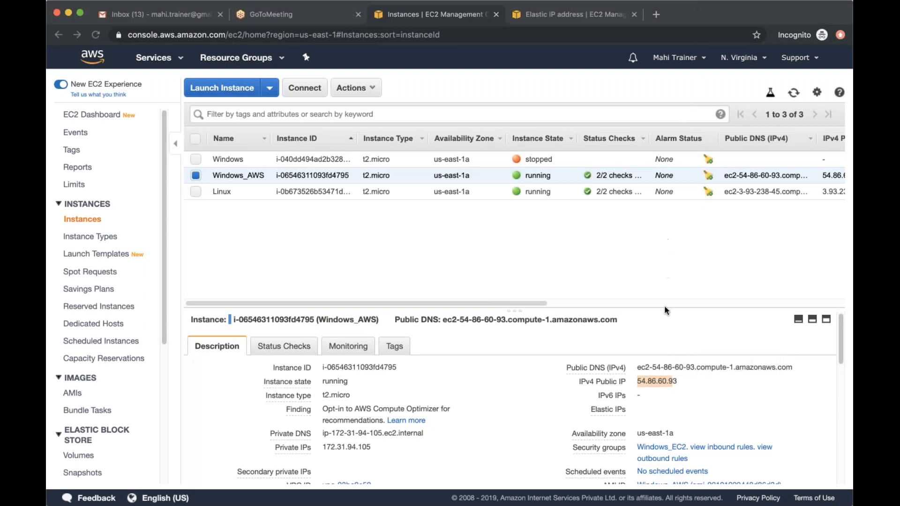
{"action": "left_click", "coordinate": [676, 385]}
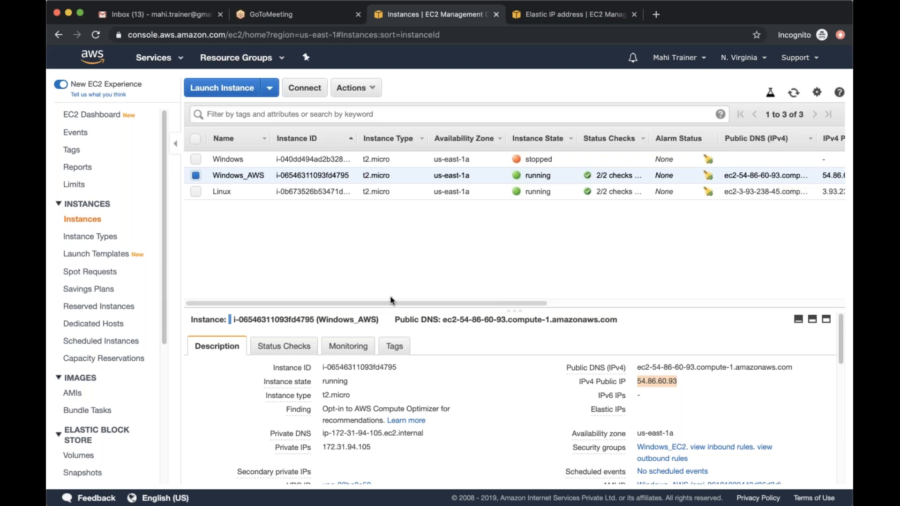
{"action": "left_click", "coordinate": [47, 422]}
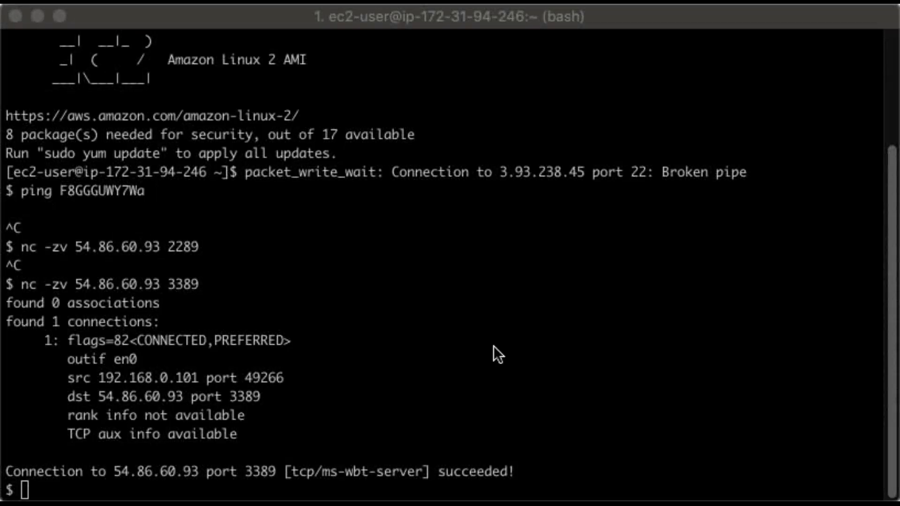
Examine the nc -zv port checks against 54.86.60.93 in the terminal, highlighting the port 3389 command and its output
{"action": "left_click_drag", "start_coordinate": [21, 247], "coordinate": [157, 246]}
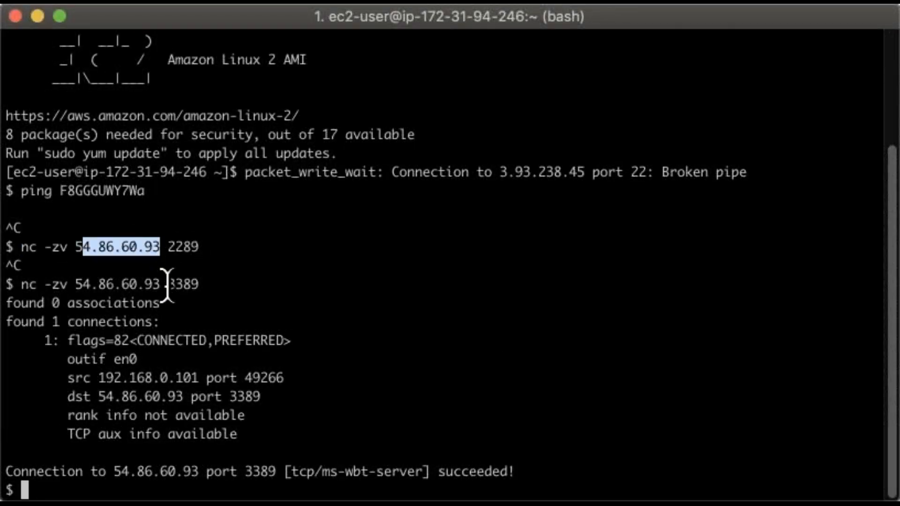
{"action": "double_click", "coordinate": [184, 284]}
{"action": "left_click_drag", "start_coordinate": [141, 340], "coordinate": [208, 339]}
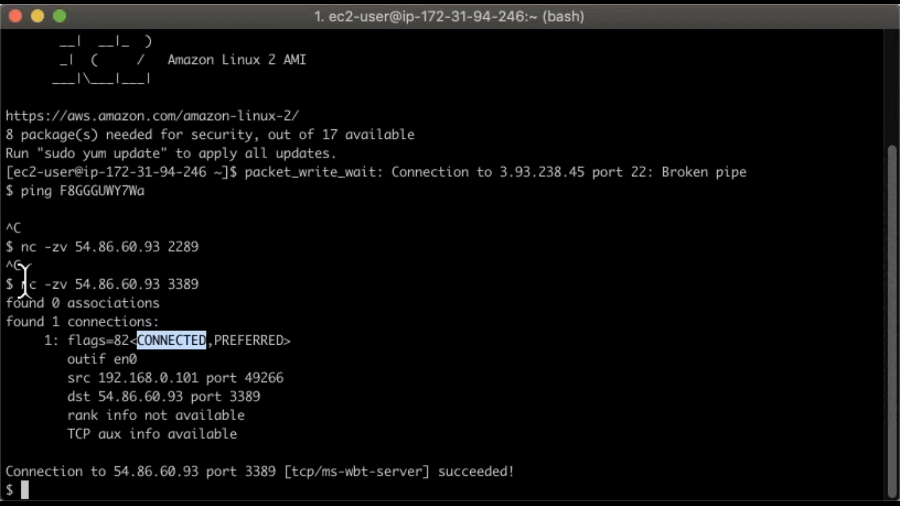
{"action": "left_click_drag", "start_coordinate": [22, 284], "coordinate": [539, 466]}
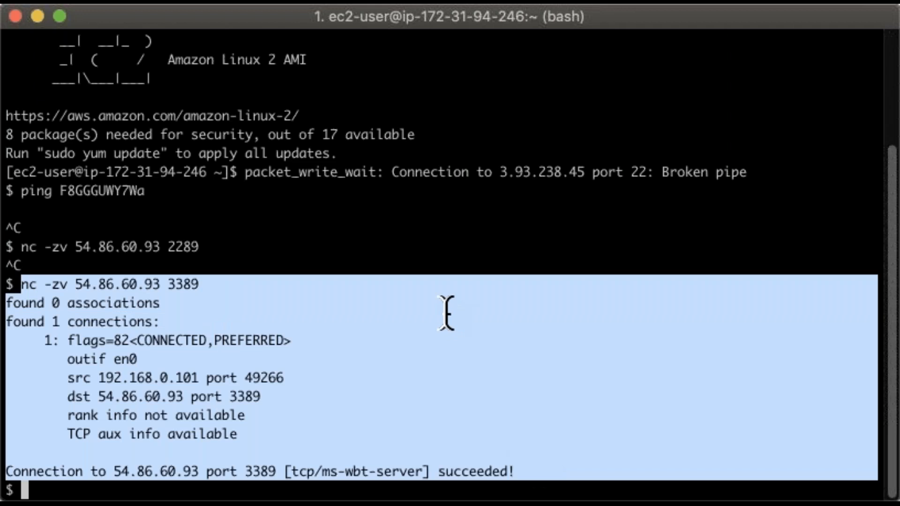
{"action": "left_click", "coordinate": [420, 216]}
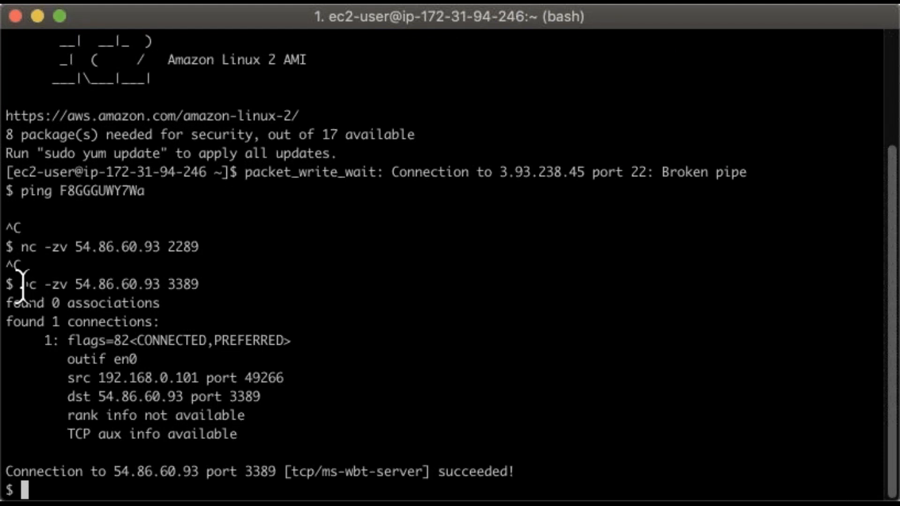
{"action": "left_click_drag", "start_coordinate": [21, 284], "coordinate": [196, 284]}
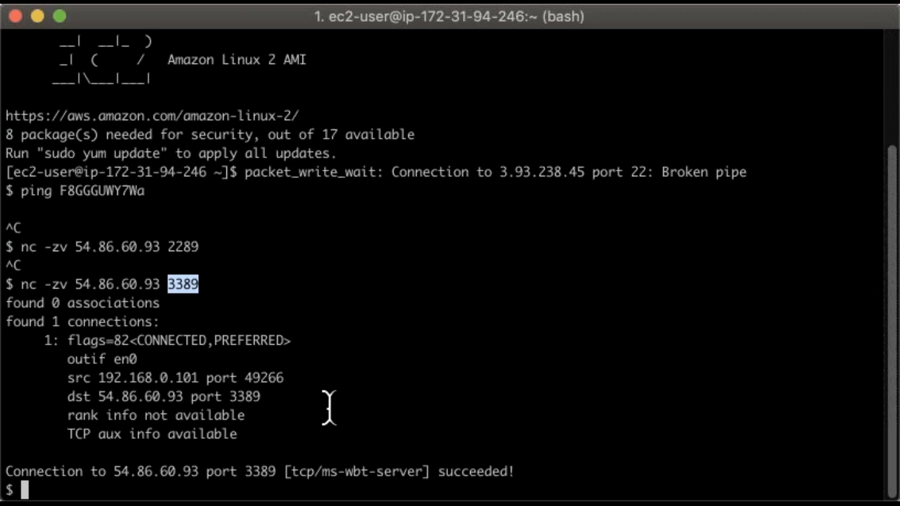
{"action": "left_click_drag", "start_coordinate": [22, 284], "coordinate": [194, 282]}
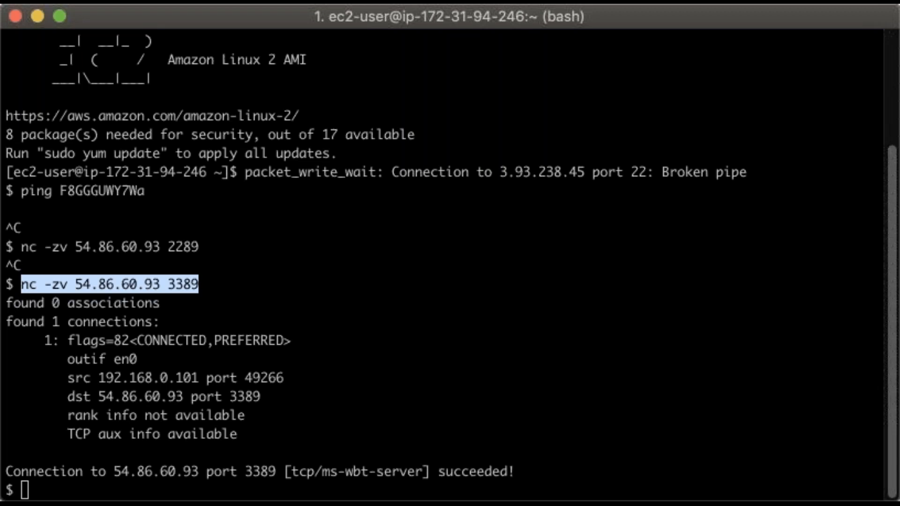
{"action": "left_click", "coordinate": [656, 184]}
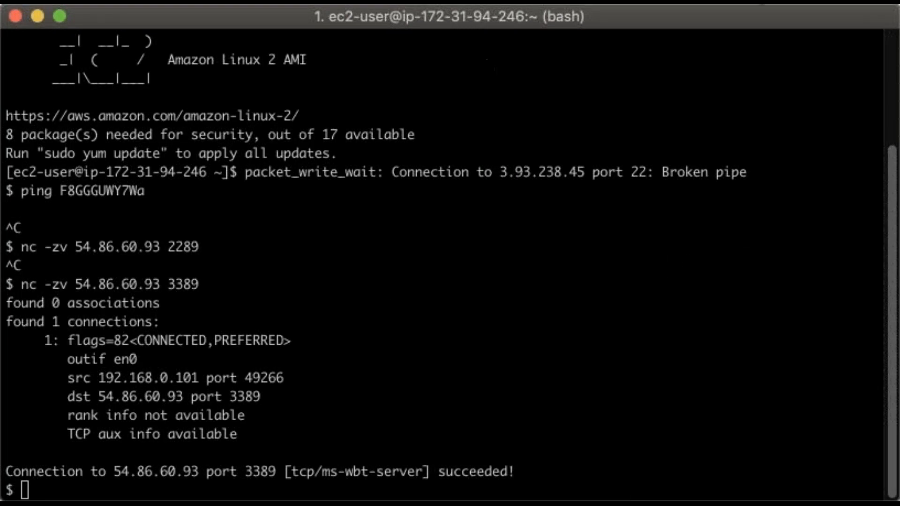
{"action": "left_click", "coordinate": [722, 14]}
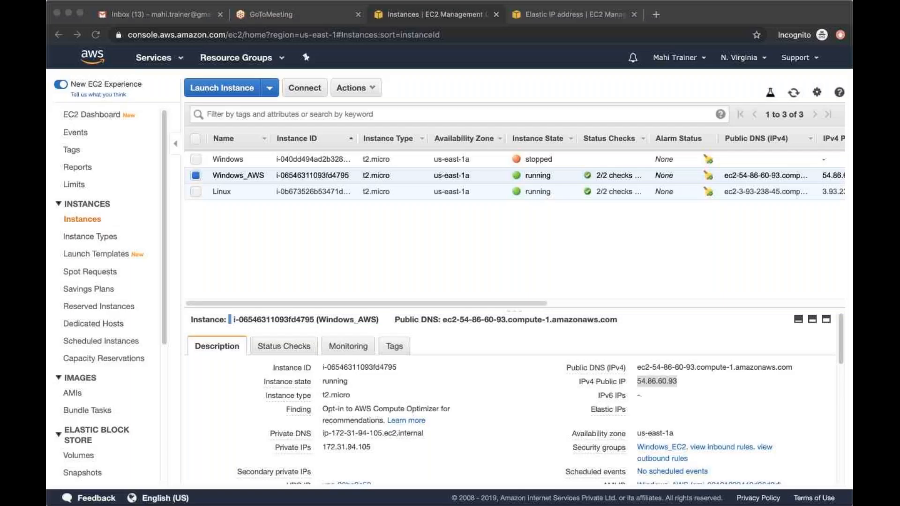
Start a new instance launch in the EC2 console and search the community AMIs for Windows_AWS
{"action": "left_click", "coordinate": [684, 20]}
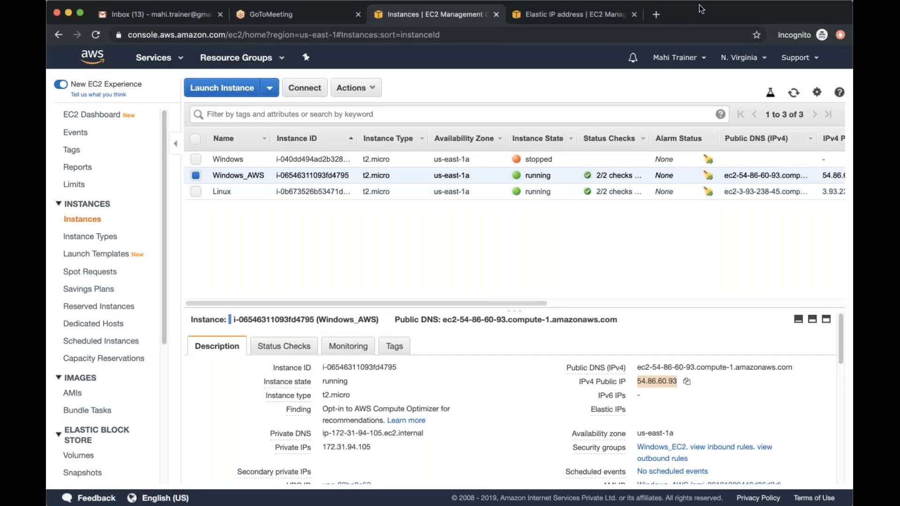
{"action": "left_click", "coordinate": [335, 259]}
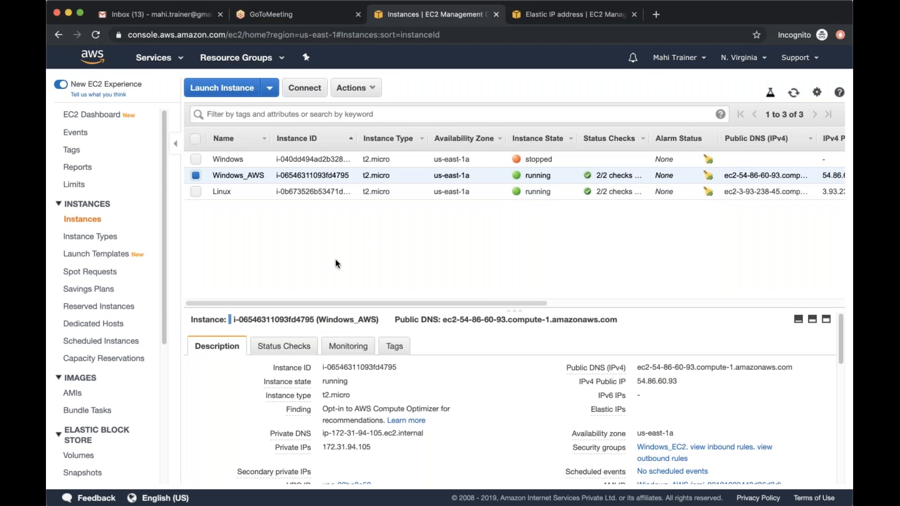
{"action": "left_click", "coordinate": [222, 88]}
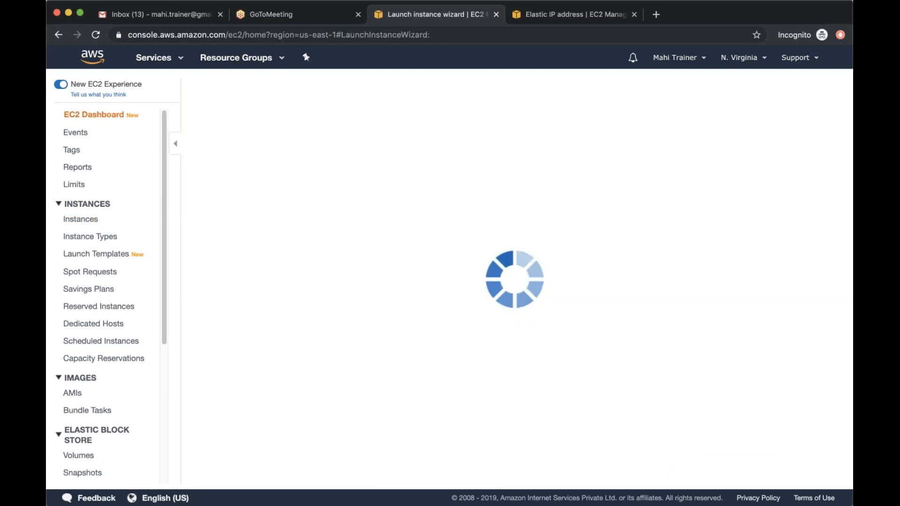
{"action": "left_click", "coordinate": [118, 274]}
{"action": "left_click", "coordinate": [368, 161]}
{"action": "type", "text": "Window"}
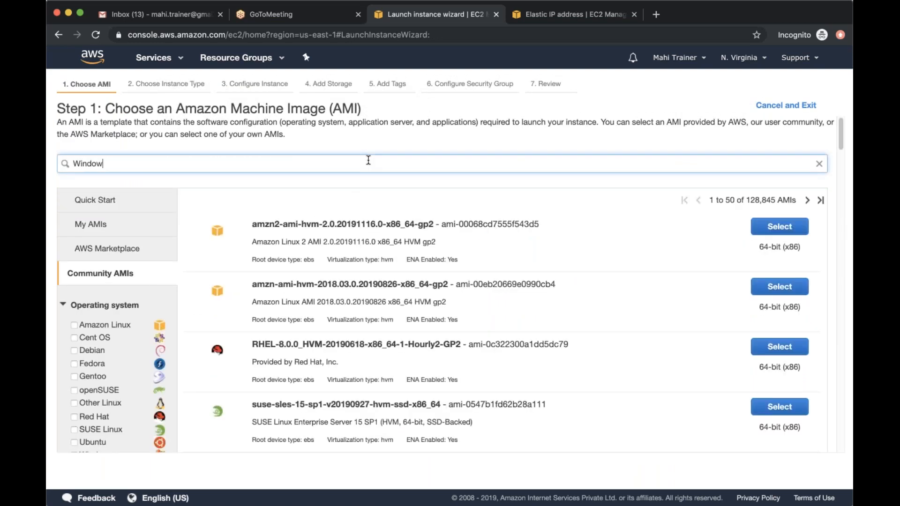
{"action": "type", "text": "s AWS"}
{"action": "key", "text": "Return"}
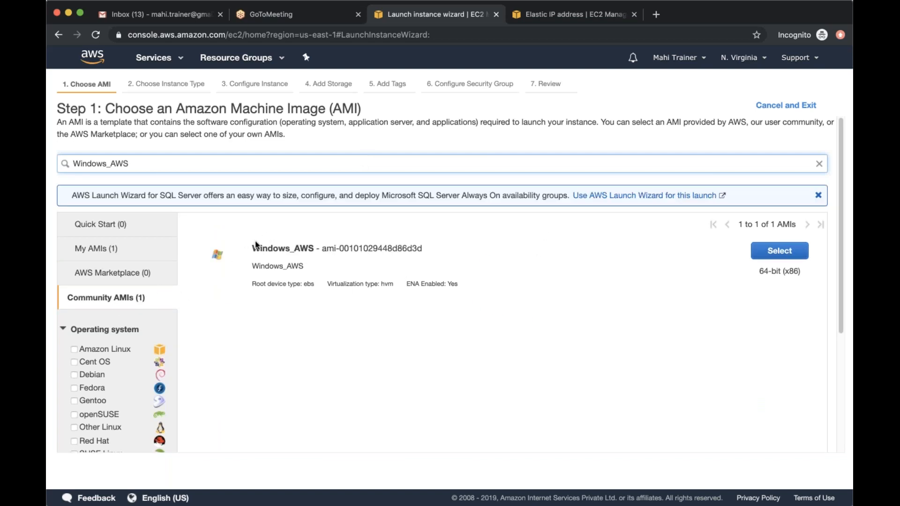
Highlight the Windows_AWS name in the community AMI results, clear the search, and exit the instance launch wizard
{"action": "double_click", "coordinate": [285, 248]}
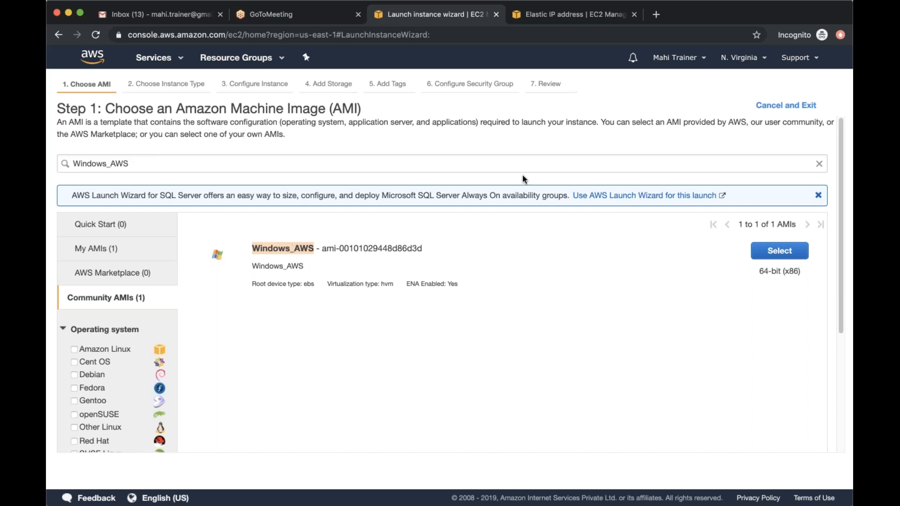
{"action": "left_click", "coordinate": [819, 164]}
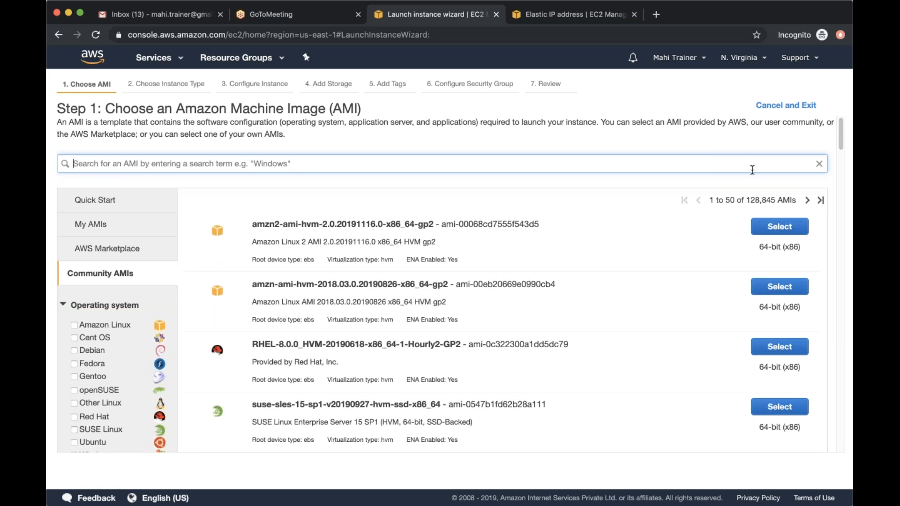
{"action": "left_click", "coordinate": [786, 105]}
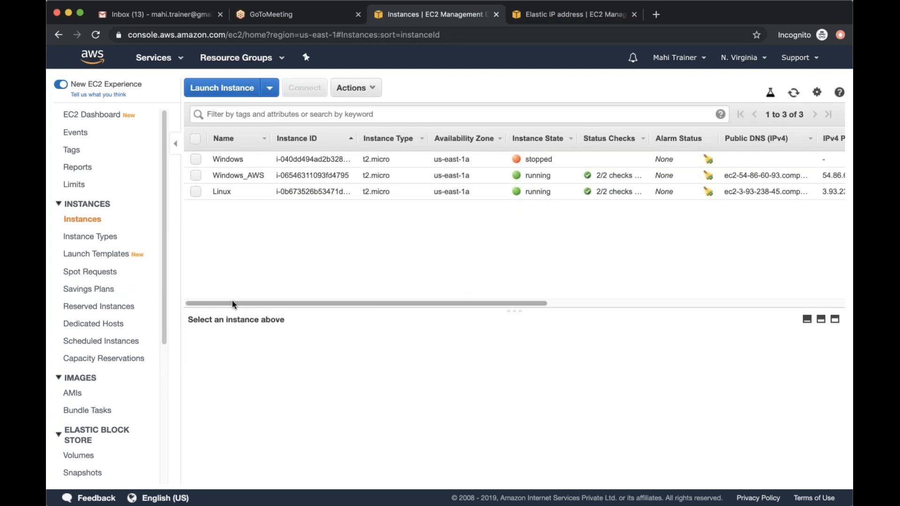
Open the list of Elastic Block Store volumes in the EC2 console
{"action": "scroll", "coordinate": [75, 389], "scroll_direction": "down", "scroll_amount": 1}
{"action": "scroll", "coordinate": [75, 374], "scroll_direction": "down", "scroll_amount": 5}
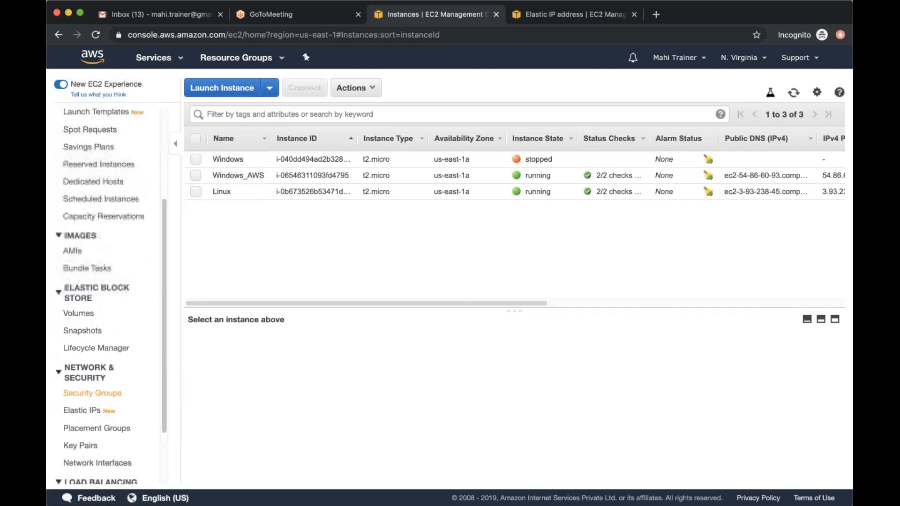
{"action": "scroll", "coordinate": [92, 320], "scroll_direction": "down", "scroll_amount": 1}
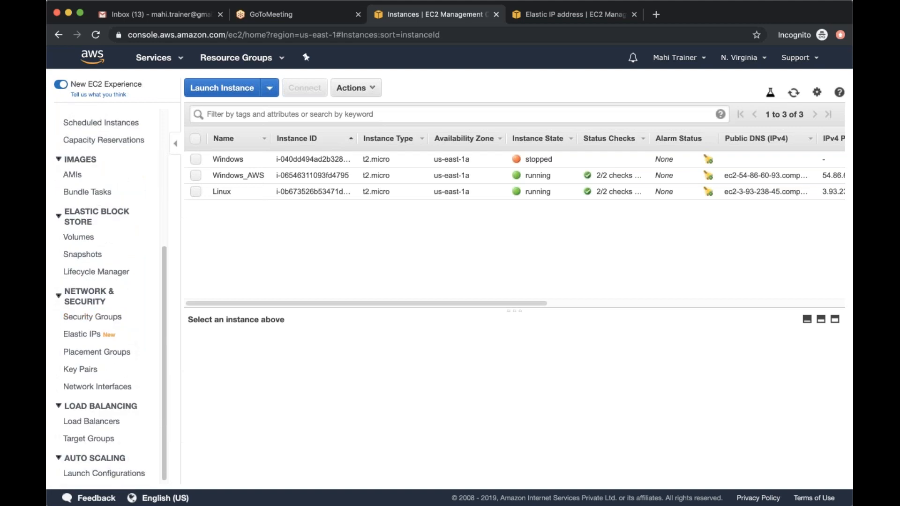
{"action": "left_click", "coordinate": [86, 240]}
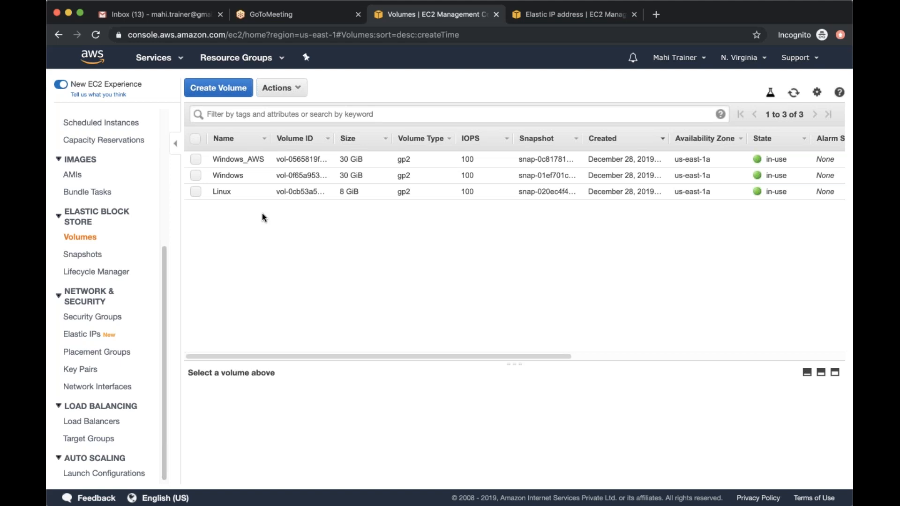
{"action": "scroll", "coordinate": [103, 290], "scroll_direction": "up", "scroll_amount": 3}
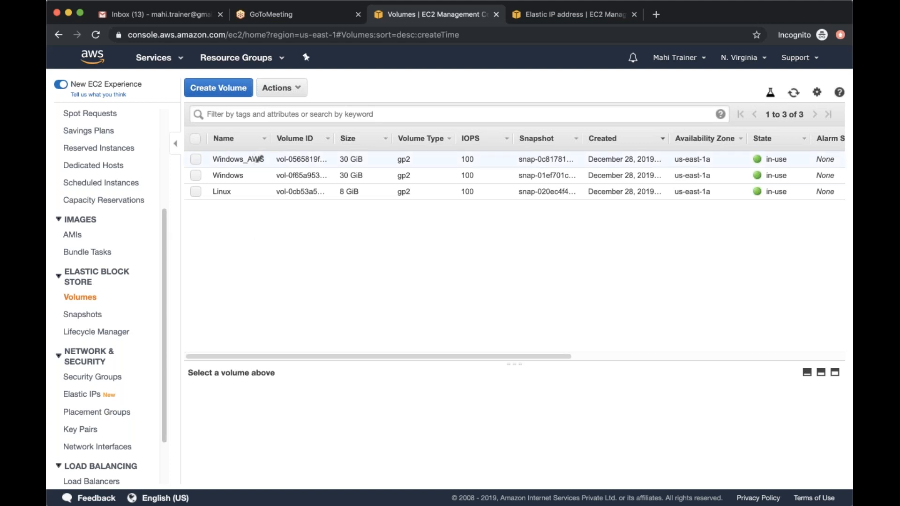
{"action": "left_click", "coordinate": [239, 93]}
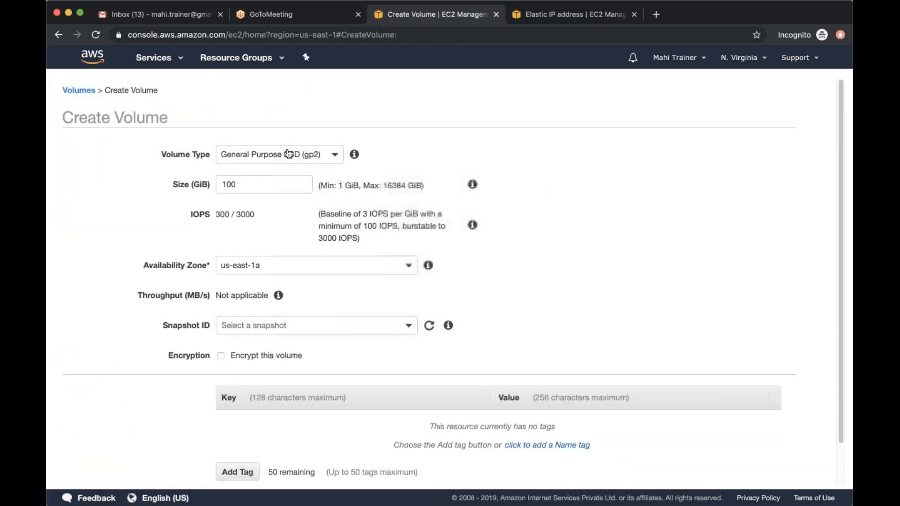
{"action": "left_click", "coordinate": [287, 154]}
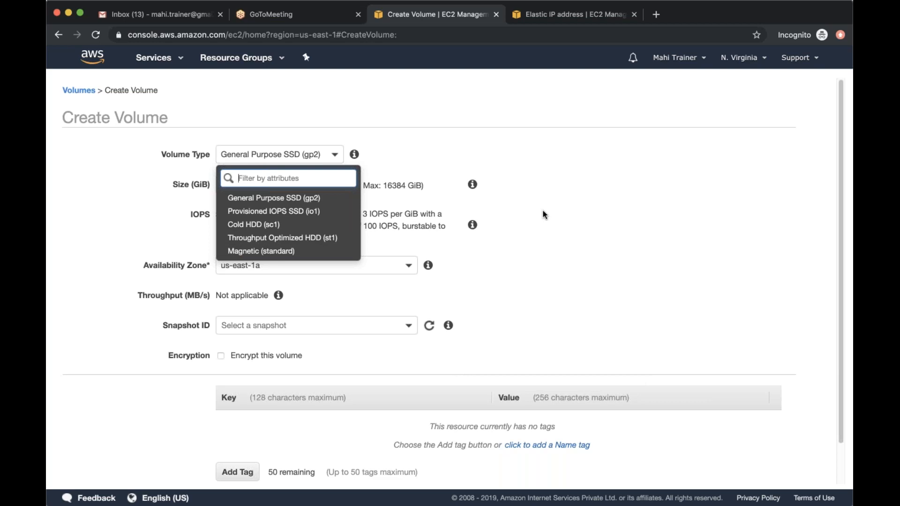
{"action": "left_click", "coordinate": [315, 198]}
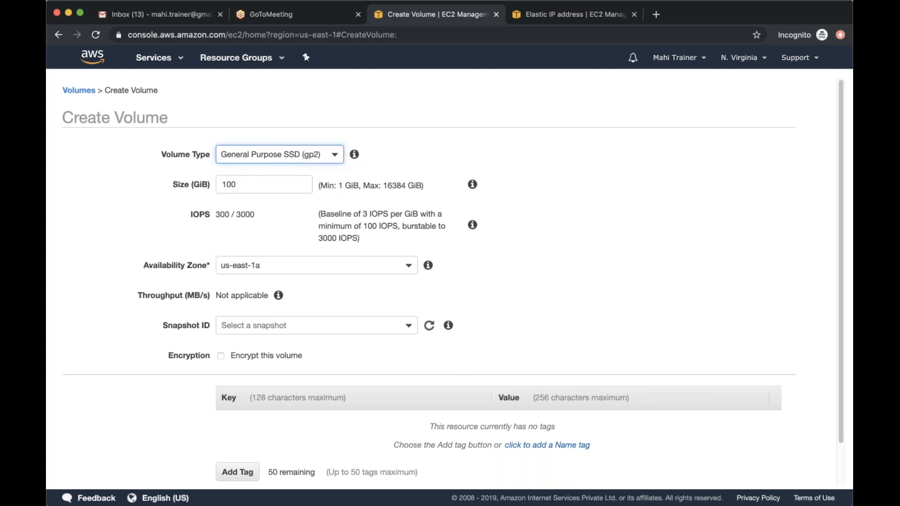
{"action": "double_click", "coordinate": [285, 184]}
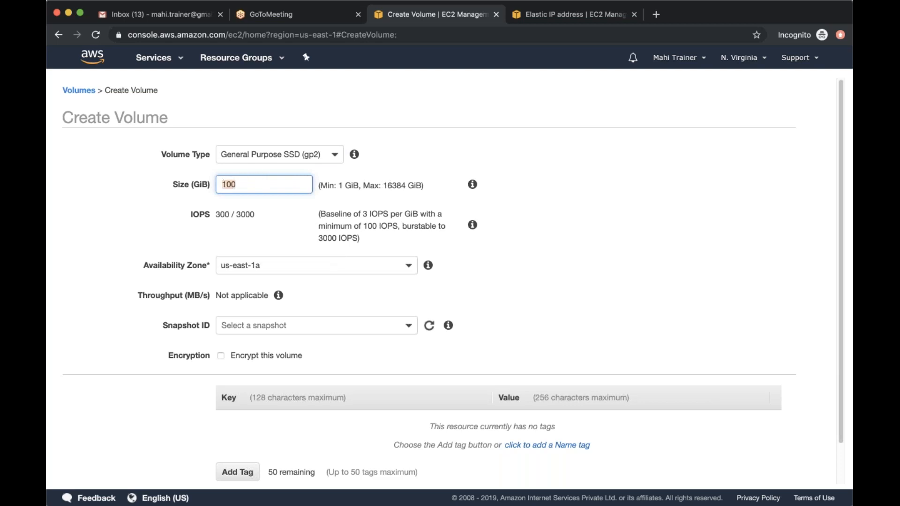
{"action": "type", "text": "5"}
{"action": "left_click", "coordinate": [612, 217]}
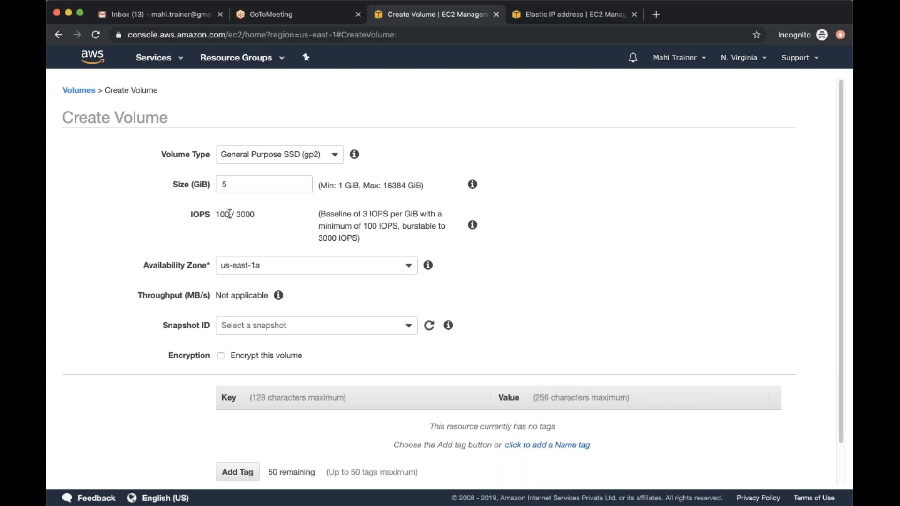
{"action": "left_click", "coordinate": [256, 266]}
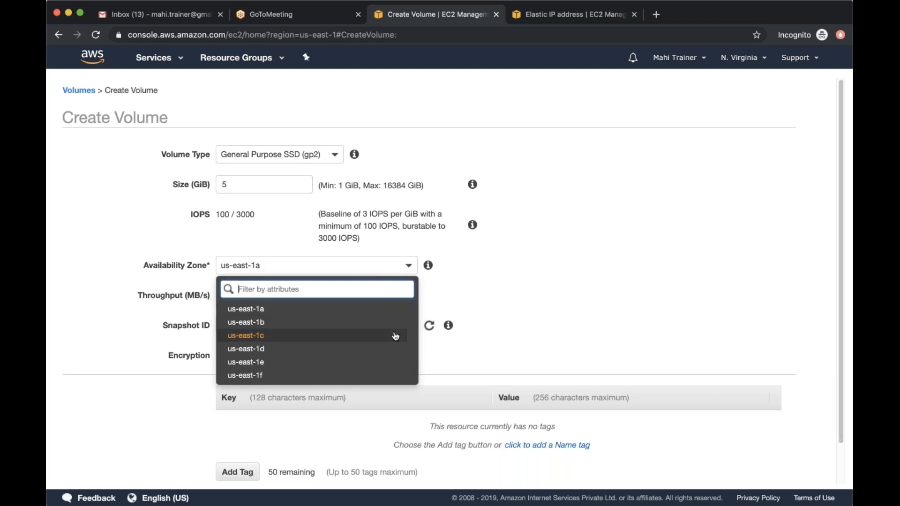
{"action": "left_click", "coordinate": [523, 340]}
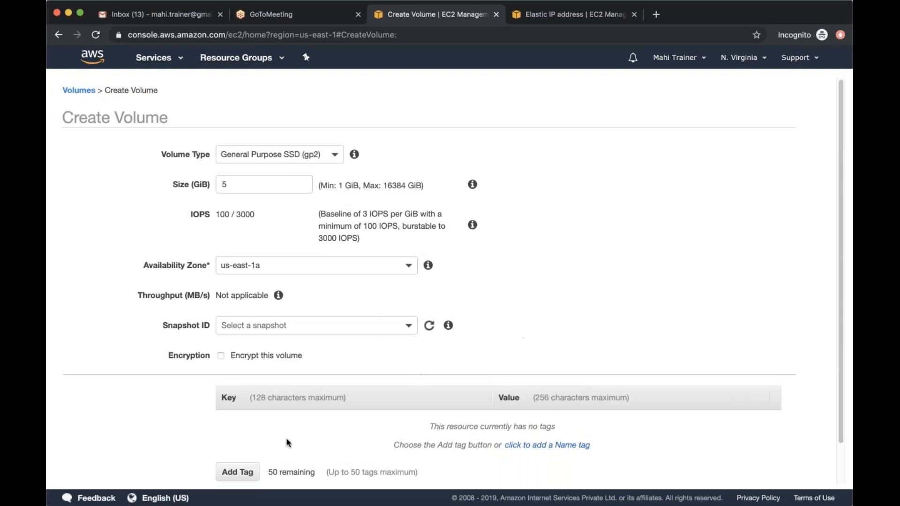
{"action": "scroll", "coordinate": [336, 395], "scroll_direction": "down", "scroll_amount": 2}
{"action": "left_click", "coordinate": [699, 469]}
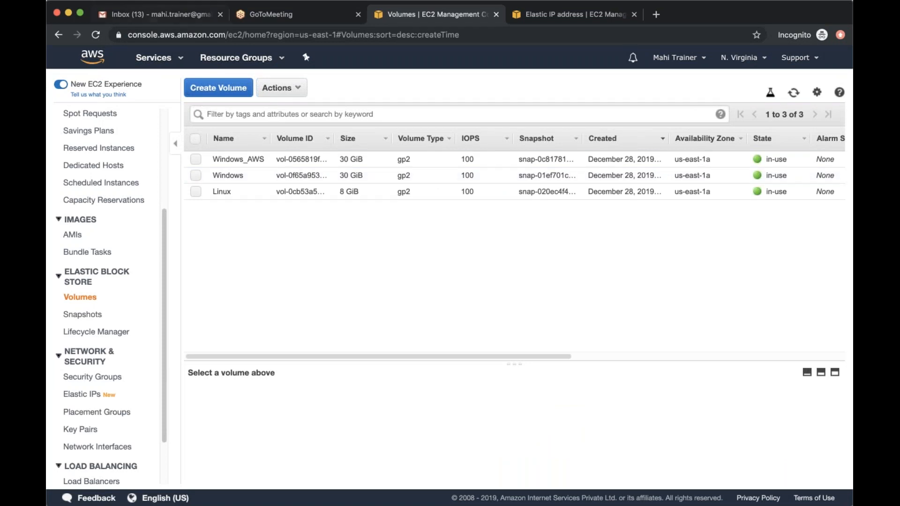
Start a new General Purpose SSD (gp2) volume in us-east-1a and set its size to 5 GiB
{"action": "left_click", "coordinate": [218, 88]}
{"action": "left_click_drag", "start_coordinate": [252, 184], "coordinate": [193, 182]}
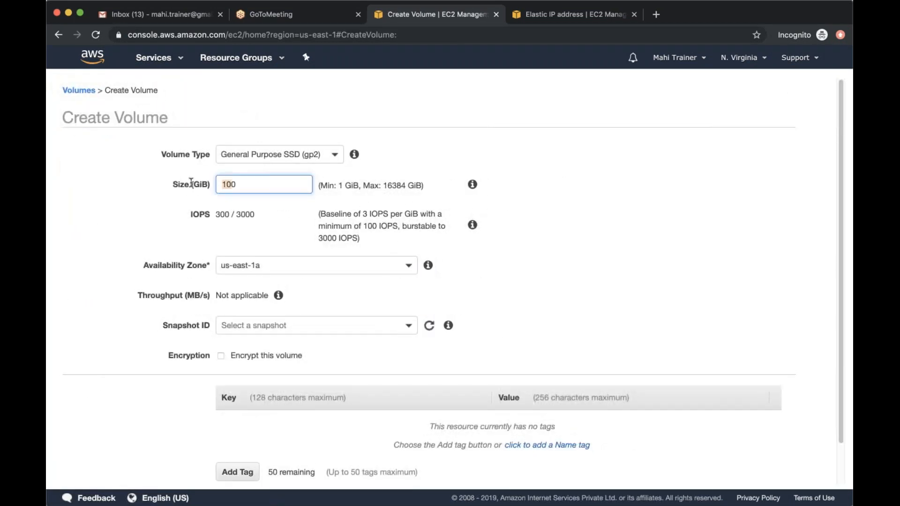
{"action": "left_click_drag", "start_coordinate": [263, 184], "coordinate": [193, 182]}
{"action": "double_click", "coordinate": [265, 191]}
{"action": "type", "text": "5"}
{"action": "left_click", "coordinate": [510, 251]}
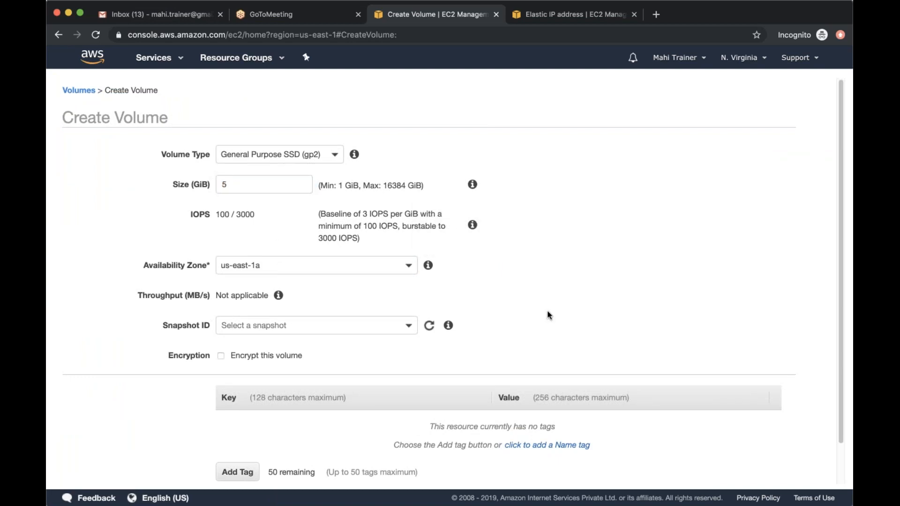
Try encrypting the volume with the (default) aws/ebs master key, and turn encryption off again
{"action": "scroll", "coordinate": [547, 311], "scroll_direction": "down", "scroll_amount": 1}
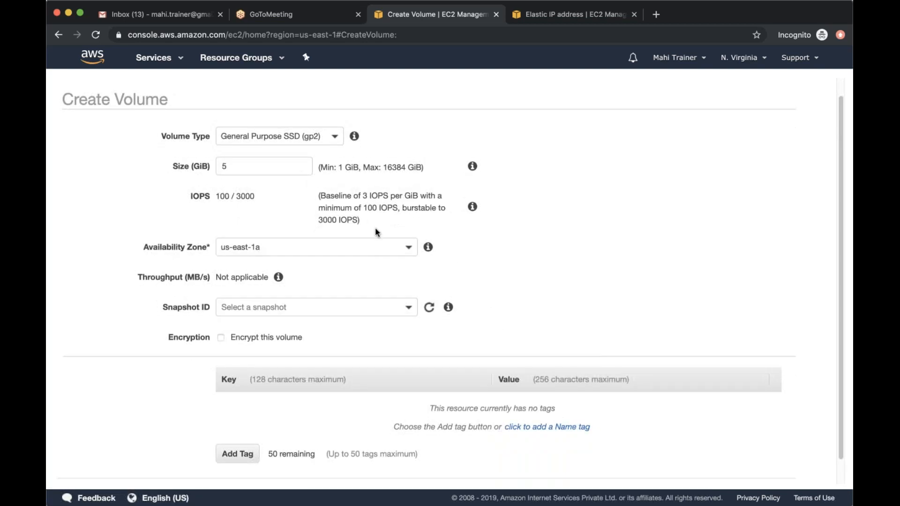
{"action": "scroll", "coordinate": [313, 280], "scroll_direction": "down", "scroll_amount": 1}
{"action": "scroll", "coordinate": [222, 238], "scroll_direction": "up", "scroll_amount": 1}
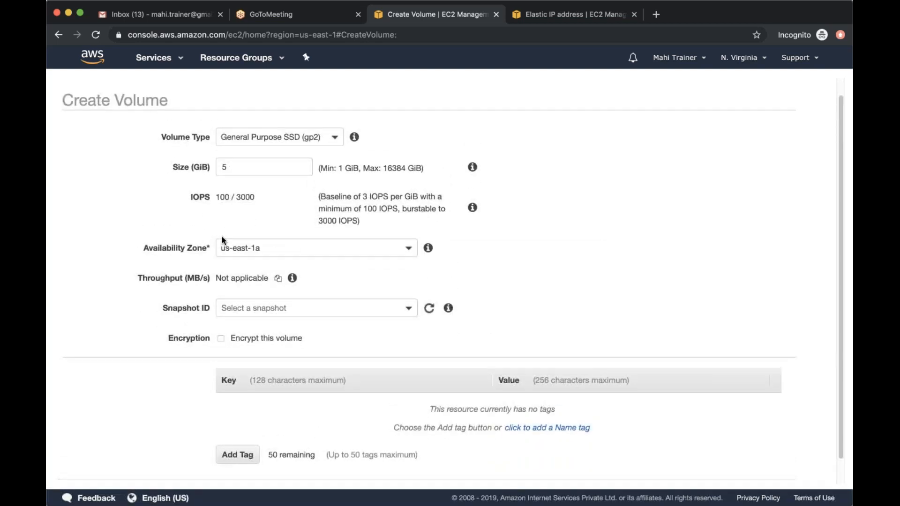
{"action": "scroll", "coordinate": [222, 235], "scroll_direction": "down", "scroll_amount": 1}
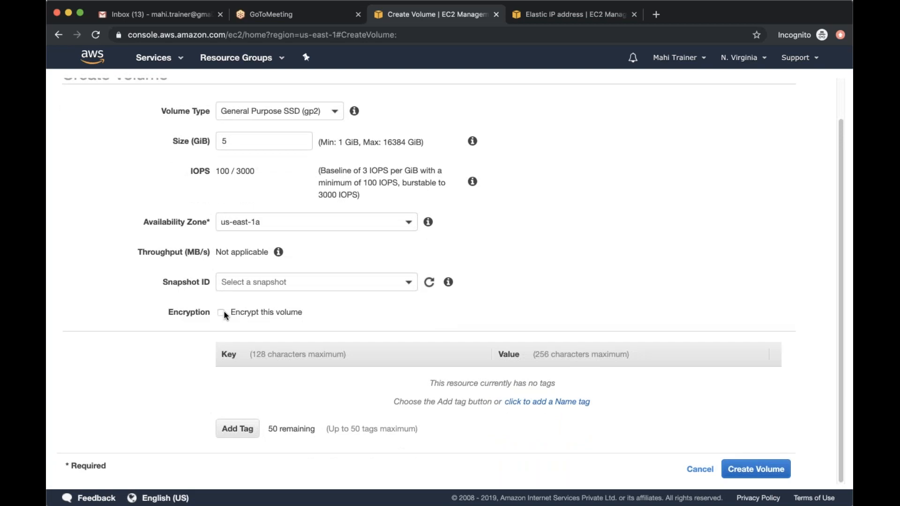
{"action": "left_click", "coordinate": [221, 312]}
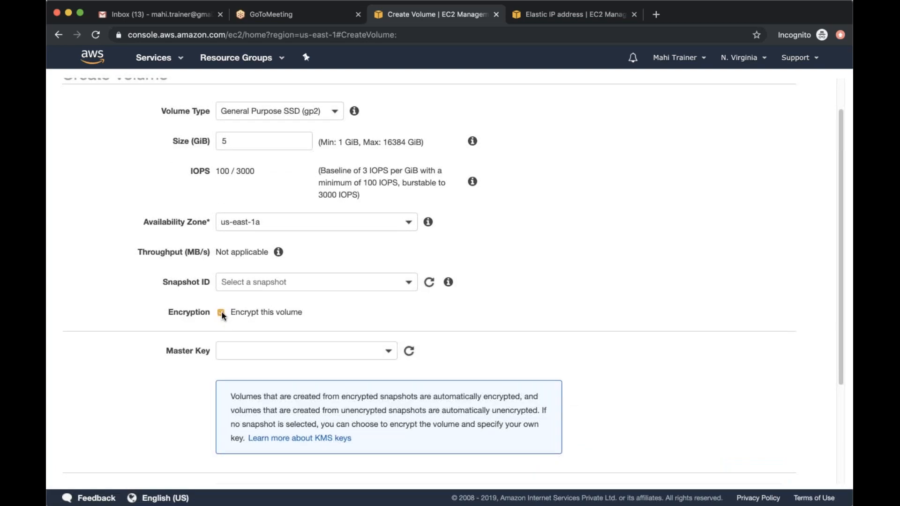
{"action": "left_click", "coordinate": [371, 350]}
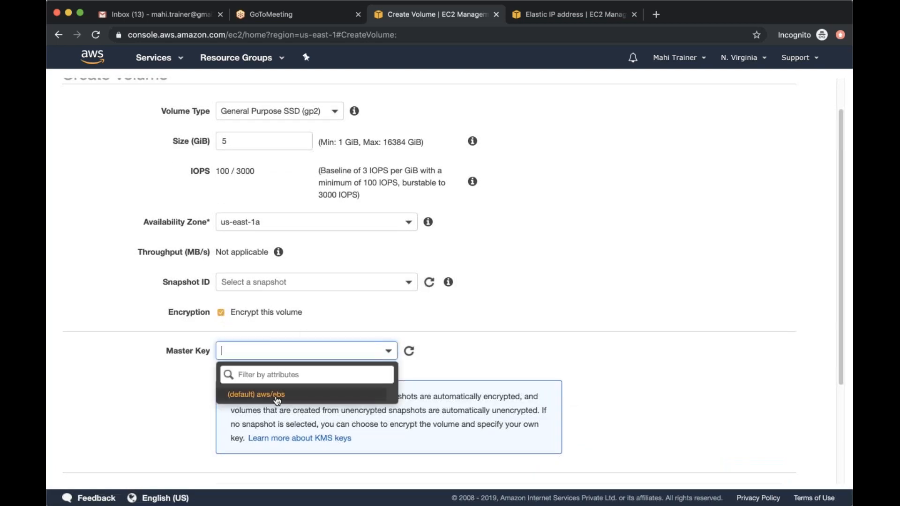
{"action": "left_click", "coordinate": [279, 399]}
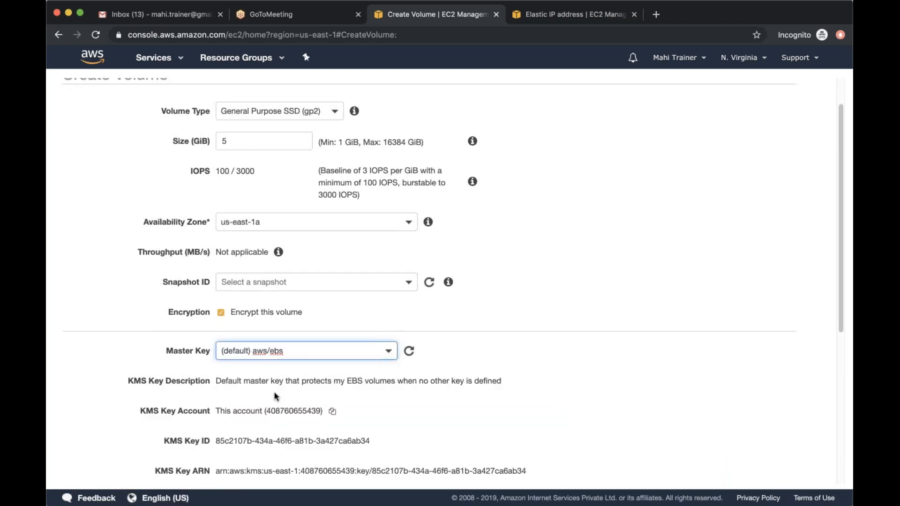
{"action": "scroll", "coordinate": [277, 397], "scroll_direction": "down", "scroll_amount": 2}
{"action": "scroll", "coordinate": [274, 390], "scroll_direction": "down", "scroll_amount": 1}
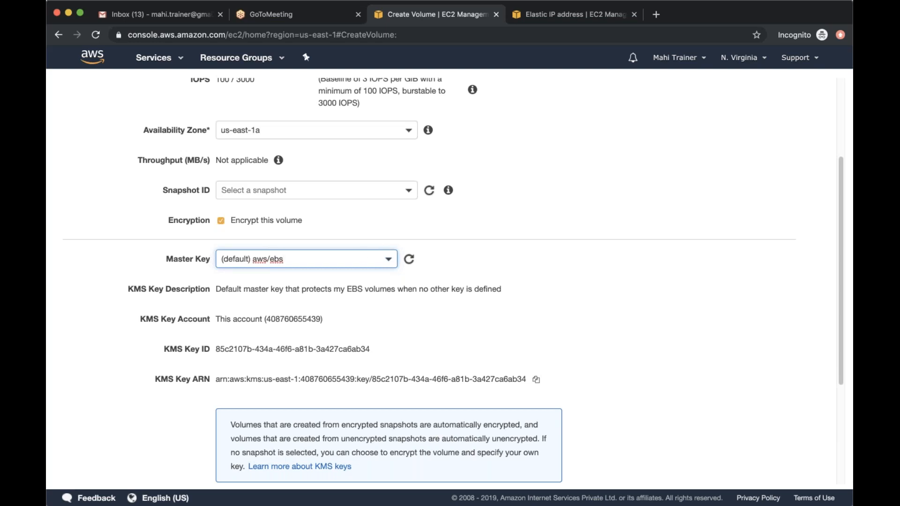
{"action": "left_click", "coordinate": [221, 221]}
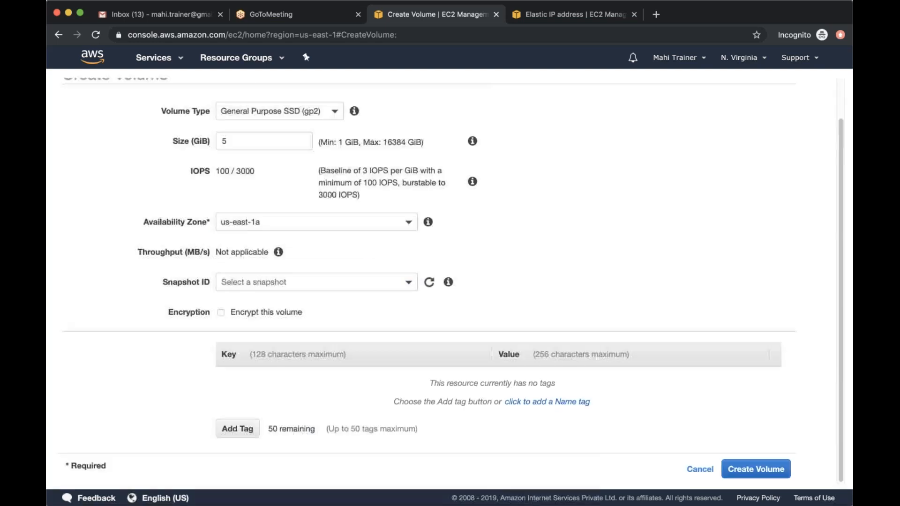
Add a tag to the new volume with key Name and value Windows_AWS_E_Drive
{"action": "left_click", "coordinate": [236, 428]}
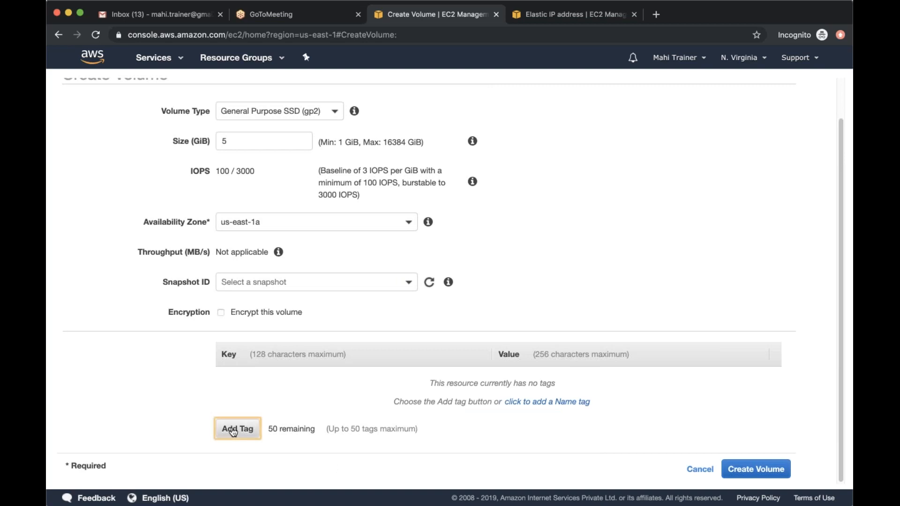
{"action": "type", "text": "Name"}
{"action": "key", "text": "Tab"}
{"action": "type", "text": "Wind"}
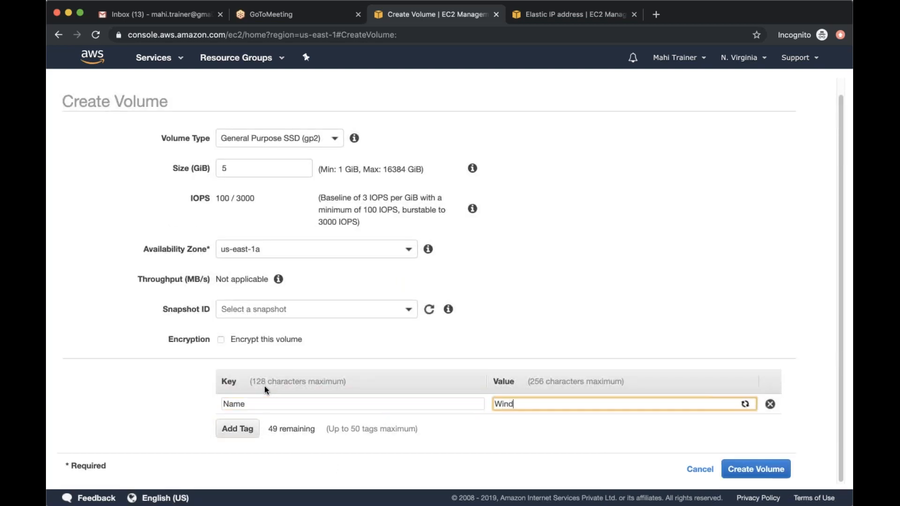
{"action": "type", "text": "ows_AWS"}
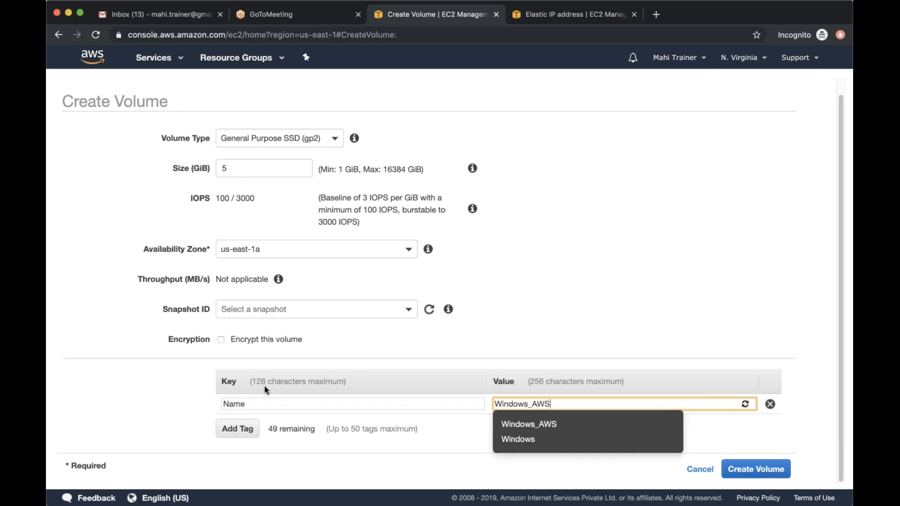
{"action": "type", "text": "_E"}
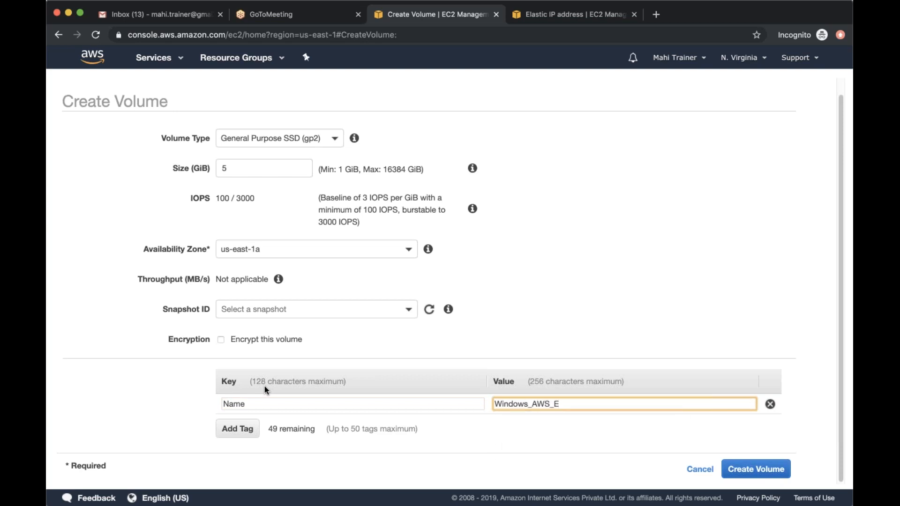
{"action": "type", "text": "_Drive"}
{"action": "left_click", "coordinate": [615, 278]}
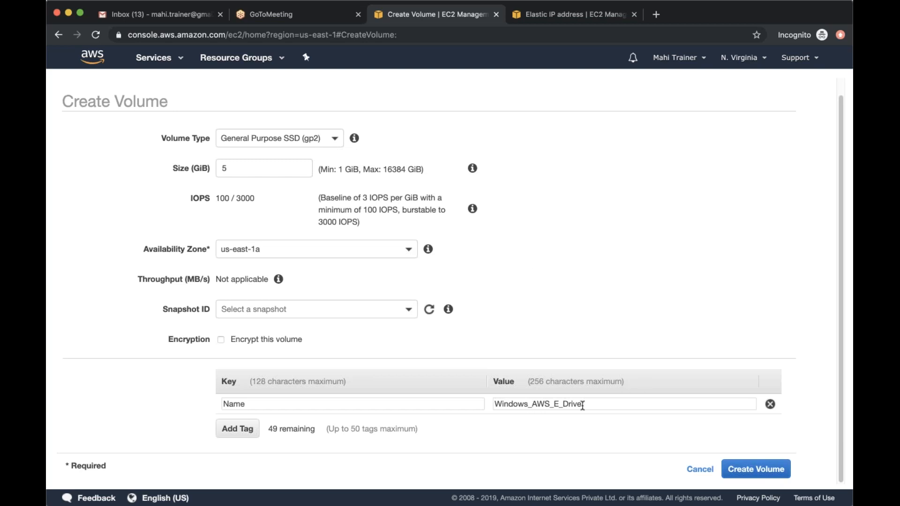
Create the tagged volume, close the creation page, and refresh the volumes list
{"action": "left_click", "coordinate": [756, 469]}
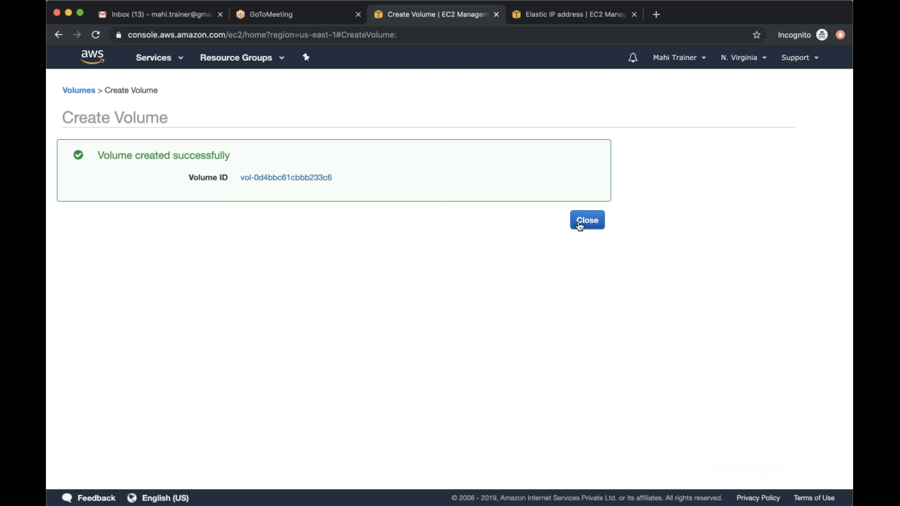
{"action": "left_click", "coordinate": [580, 226]}
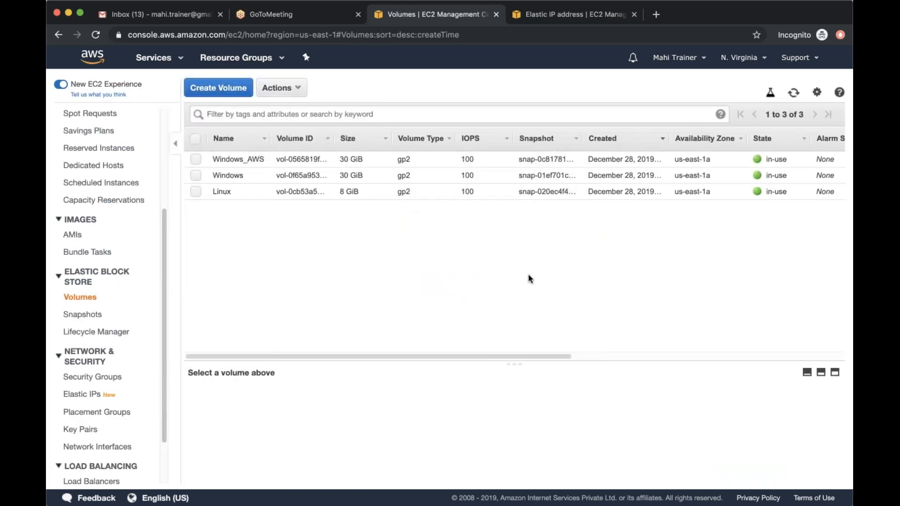
{"action": "left_click", "coordinate": [792, 93]}
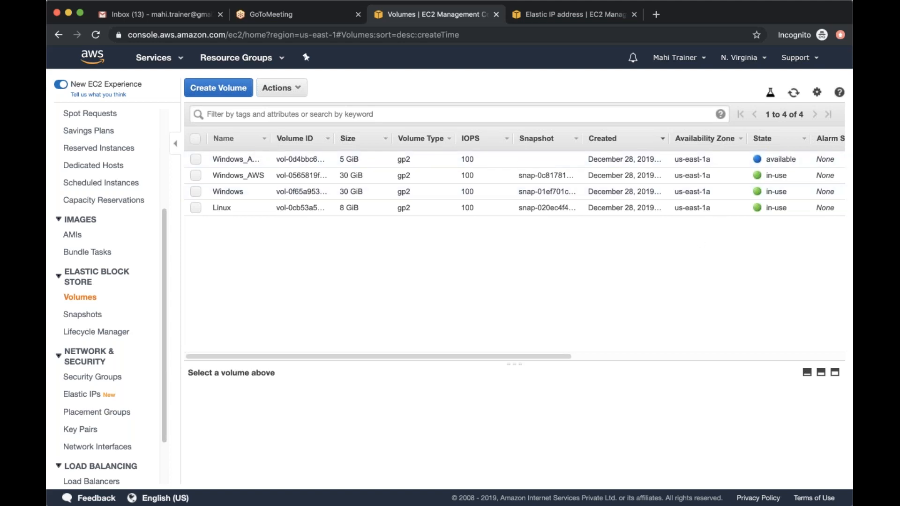
Widen the volume name column and attach the Windows_AWS_E_Drive volume to the running Windows_AWS instance
{"action": "left_click_drag", "start_coordinate": [270, 139], "coordinate": [327, 138]}
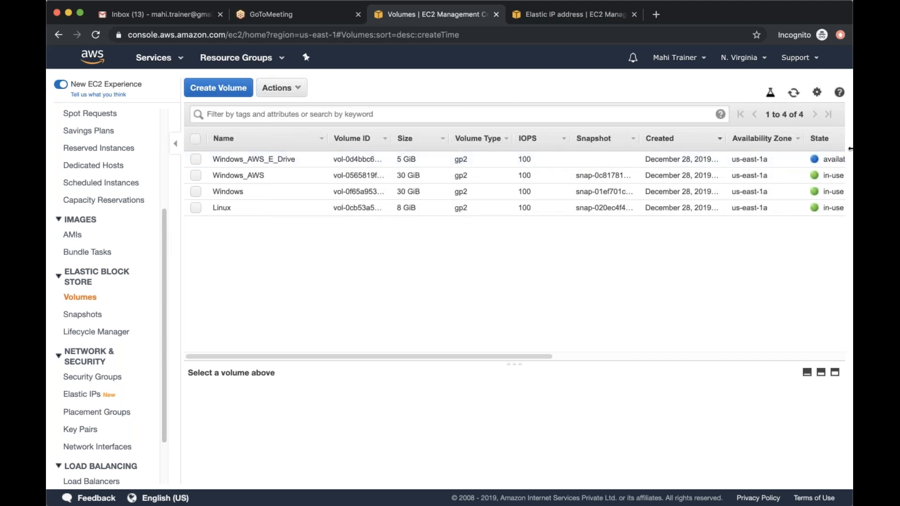
{"action": "left_click", "coordinate": [195, 159]}
{"action": "left_click", "coordinate": [274, 91]}
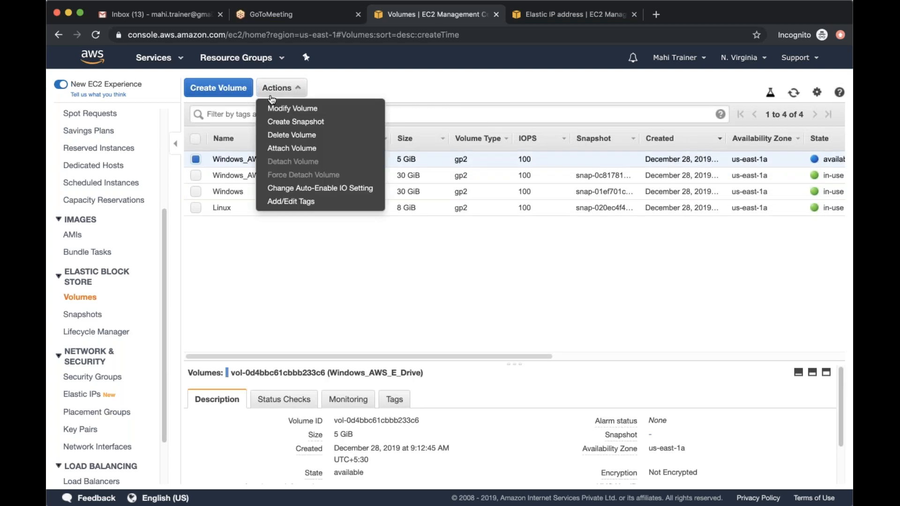
{"action": "left_click", "coordinate": [310, 148]}
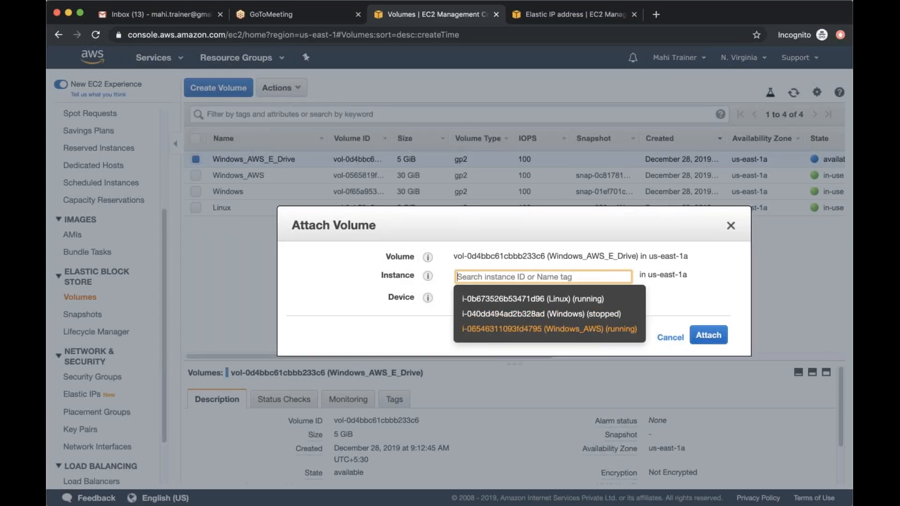
{"action": "left_click", "coordinate": [575, 329]}
{"action": "left_click", "coordinate": [502, 298]}
{"action": "left_click", "coordinate": [497, 319]}
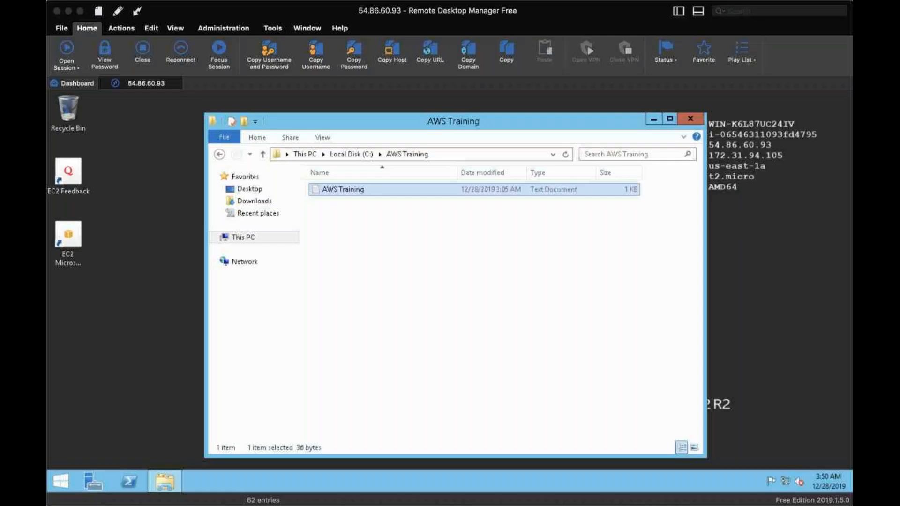
Switch to the Windows_AWS remote session in Remote Desktop Manager, search for "disk mana", and open Disk Management
{"action": "left_click", "coordinate": [60, 484]}
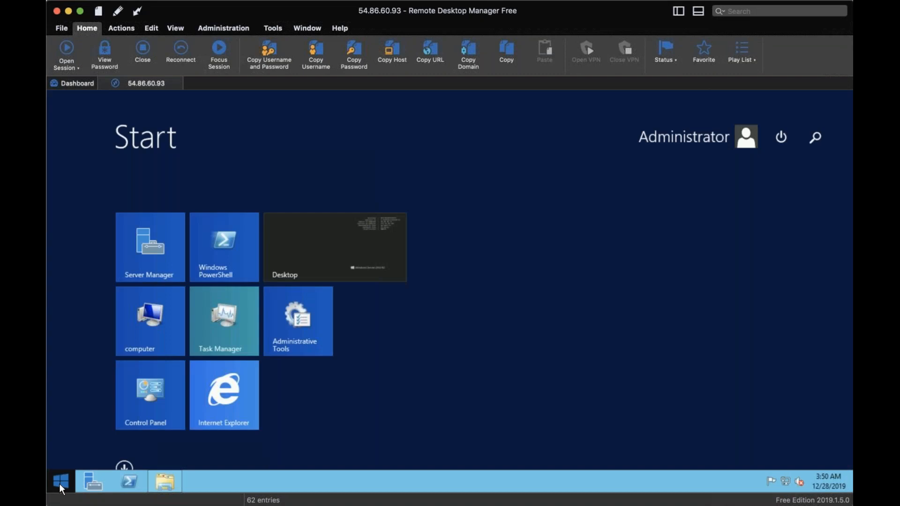
{"action": "type", "text": "disk"}
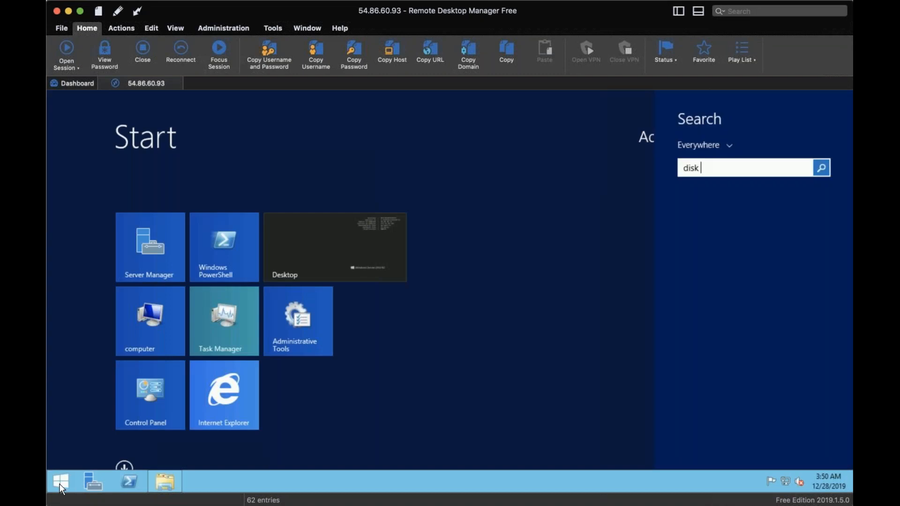
{"action": "type", "text": " mana"}
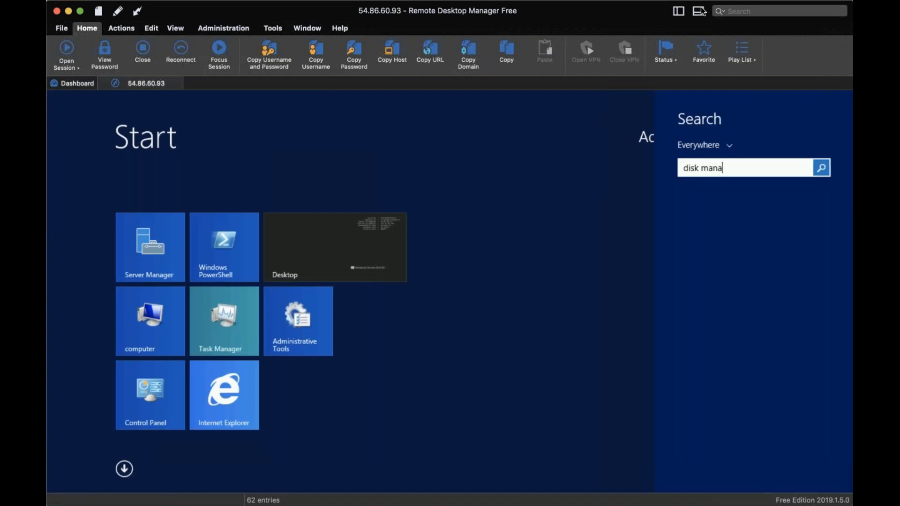
{"action": "key", "text": "Return"}
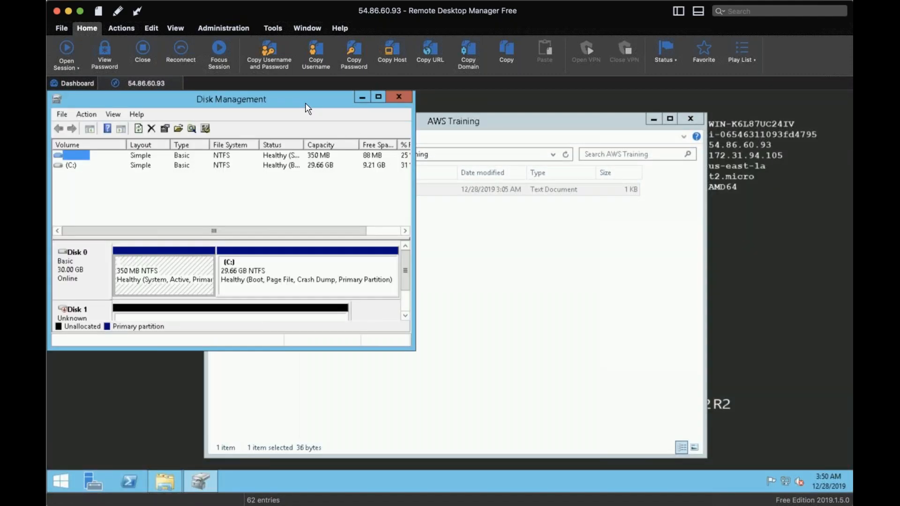
Bring the offline 5 GB Disk 1 online and initialize it with the MBR (Master Boot Record) partition style
{"action": "left_click", "coordinate": [404, 314]}
{"action": "mouse_move", "coordinate": [85, 280]}
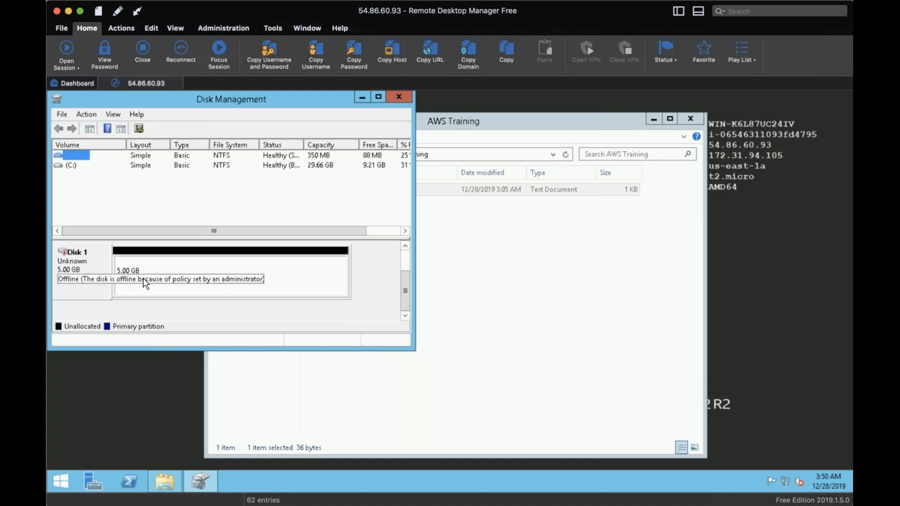
{"action": "right_click", "coordinate": [100, 266]}
{"action": "left_click", "coordinate": [134, 268]}
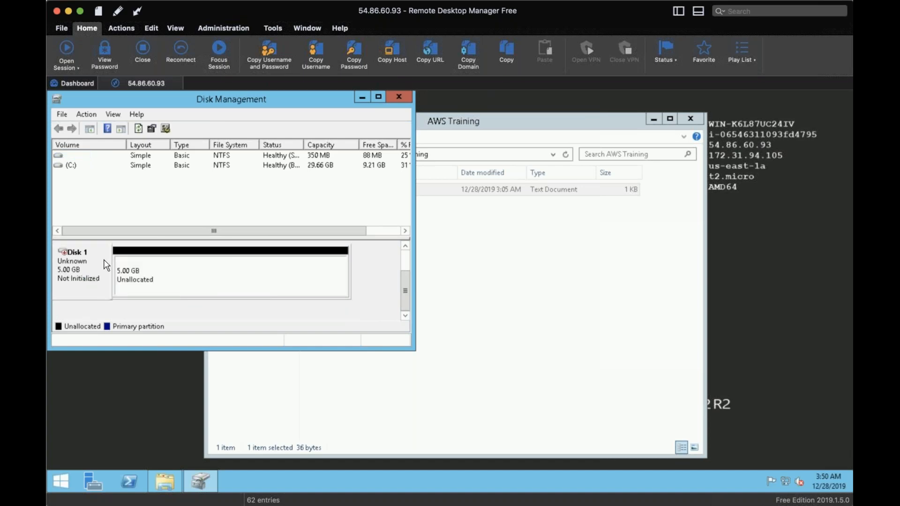
{"action": "right_click", "coordinate": [116, 262]}
{"action": "left_click", "coordinate": [117, 263]}
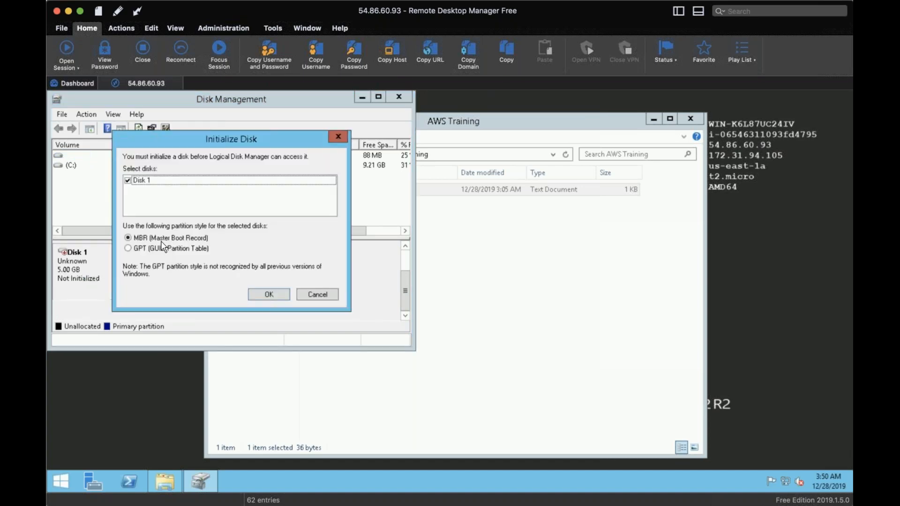
{"action": "left_click", "coordinate": [259, 294]}
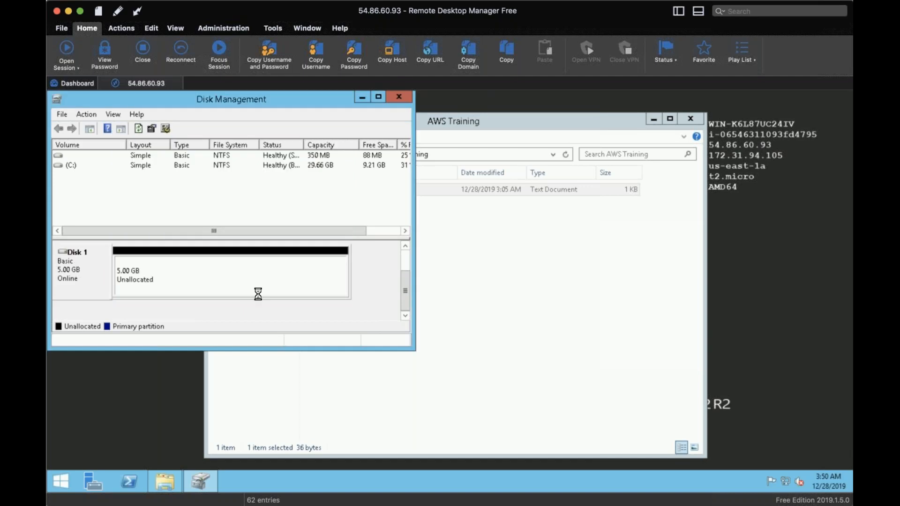
Create a 5117 MB simple volume on Disk 1 with drive letter D, quick-formatted as NTFS and labelled New Volume
{"action": "right_click", "coordinate": [182, 268]}
{"action": "left_click", "coordinate": [215, 273]}
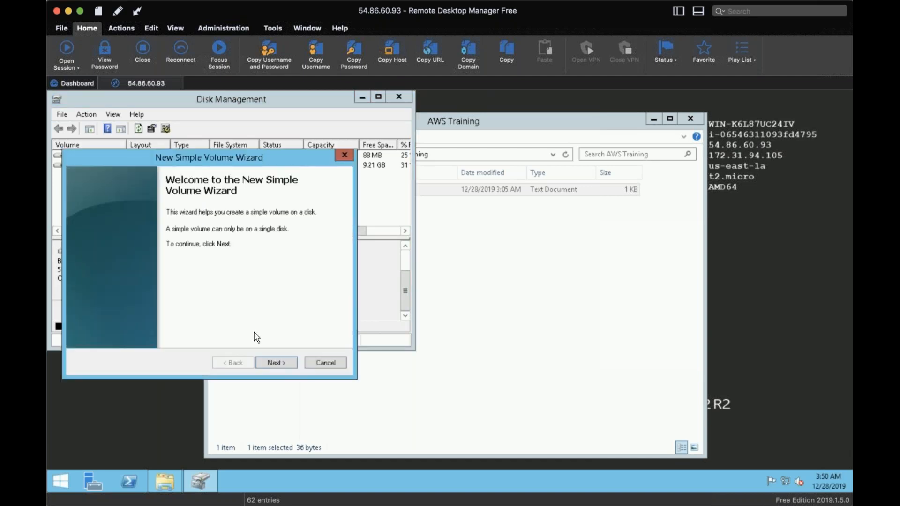
{"action": "left_click", "coordinate": [276, 362]}
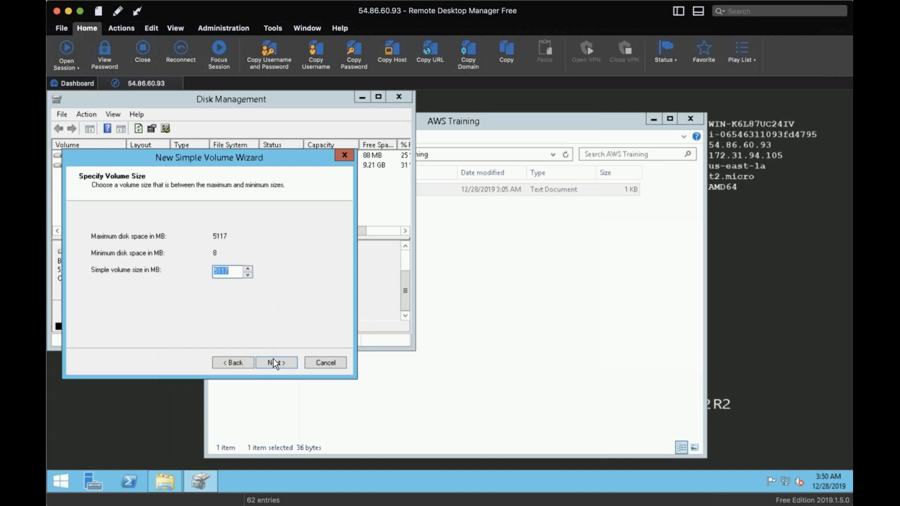
{"action": "left_click", "coordinate": [274, 363]}
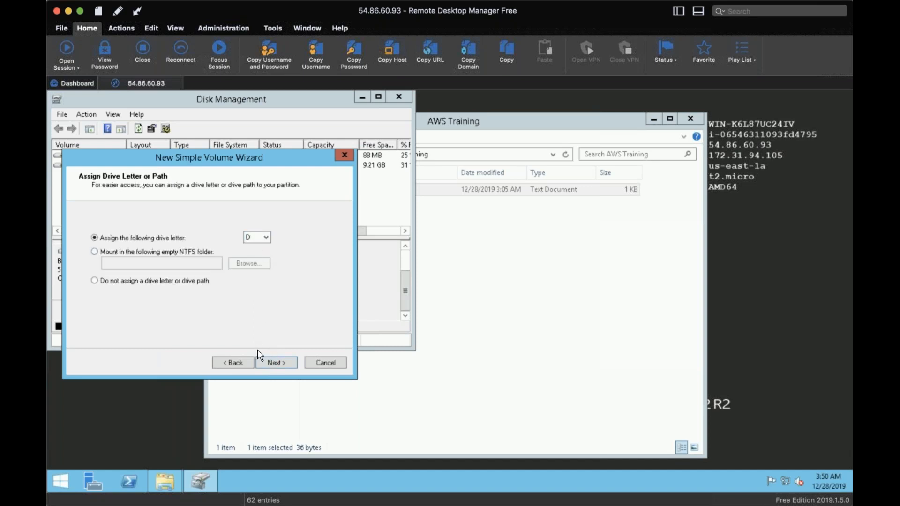
{"action": "left_click", "coordinate": [272, 361]}
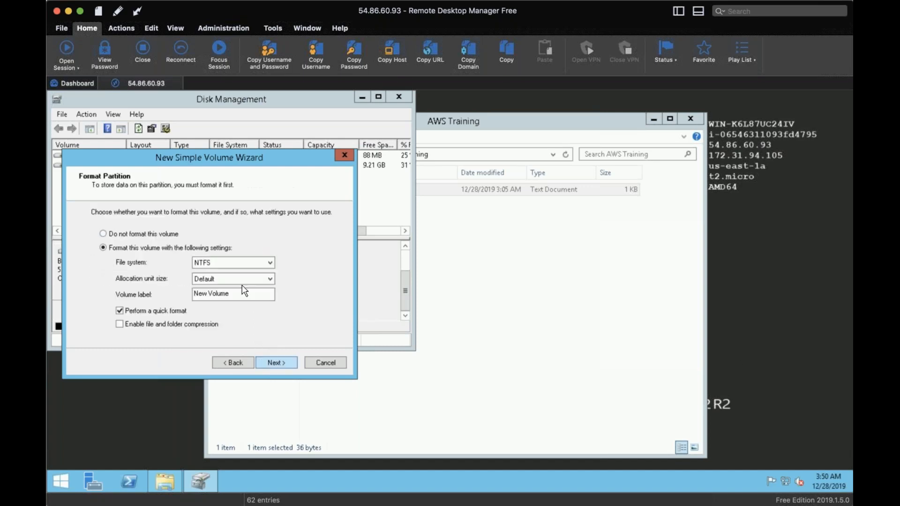
{"action": "left_click", "coordinate": [272, 362]}
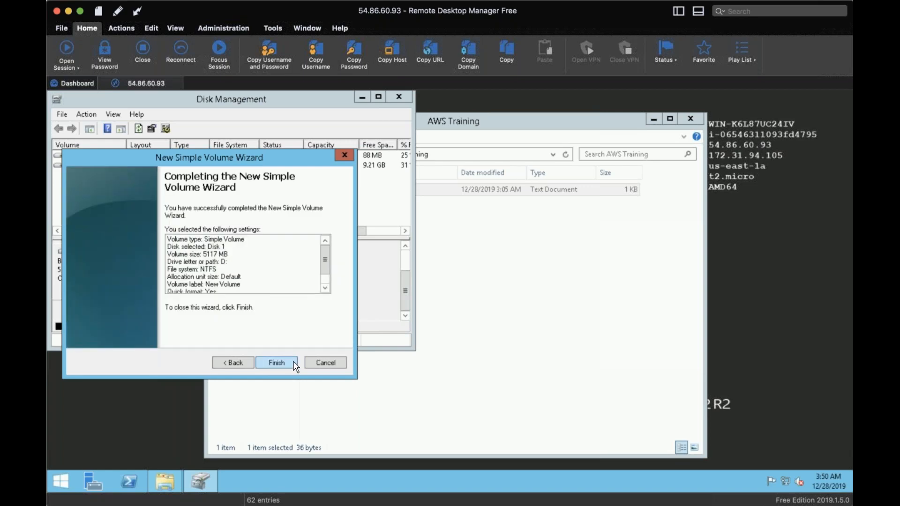
{"action": "left_click", "coordinate": [294, 362]}
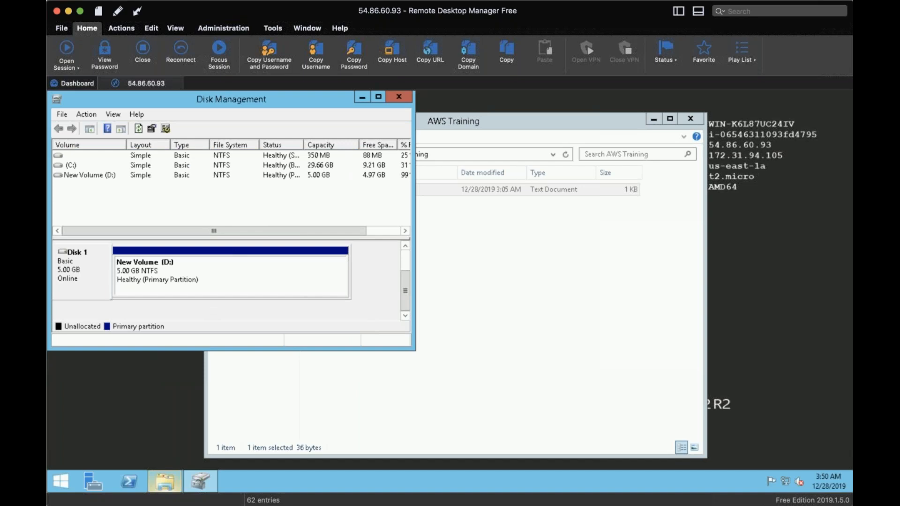
Check the drives listed under This PC in File Explorer for the new D: volume
{"action": "left_click", "coordinate": [166, 483]}
{"action": "left_click", "coordinate": [244, 237]}
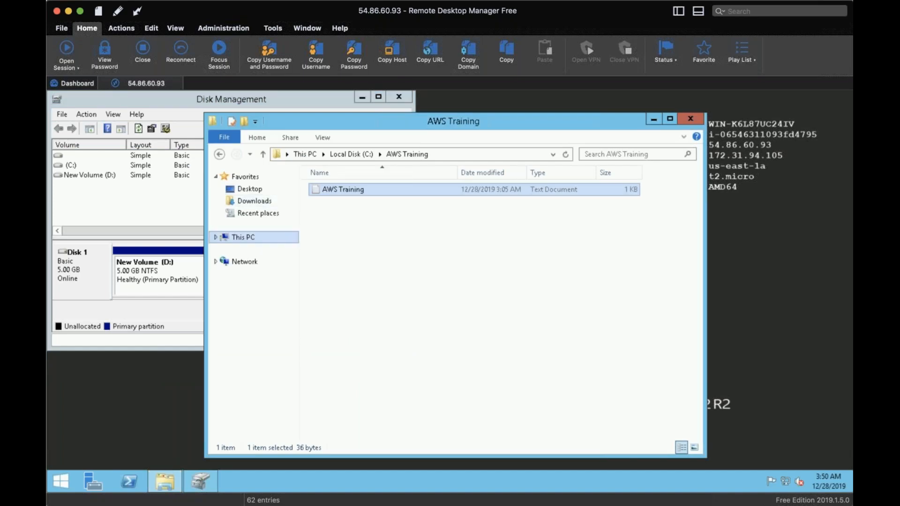
{"action": "left_click", "coordinate": [562, 351]}
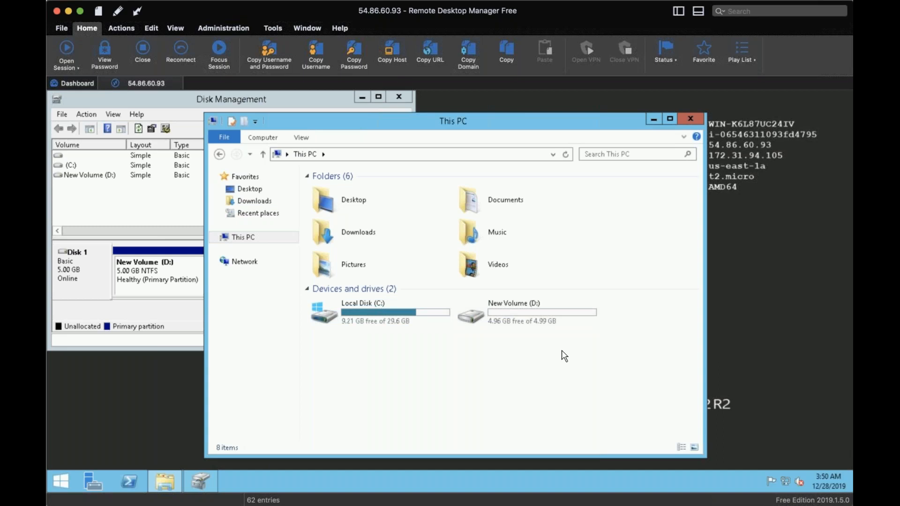
Switch to the EC2 volumes page in the browser and modify the Windows_AWS_E_Drive volume's size to 10 GiB
{"action": "key", "text": "super"}
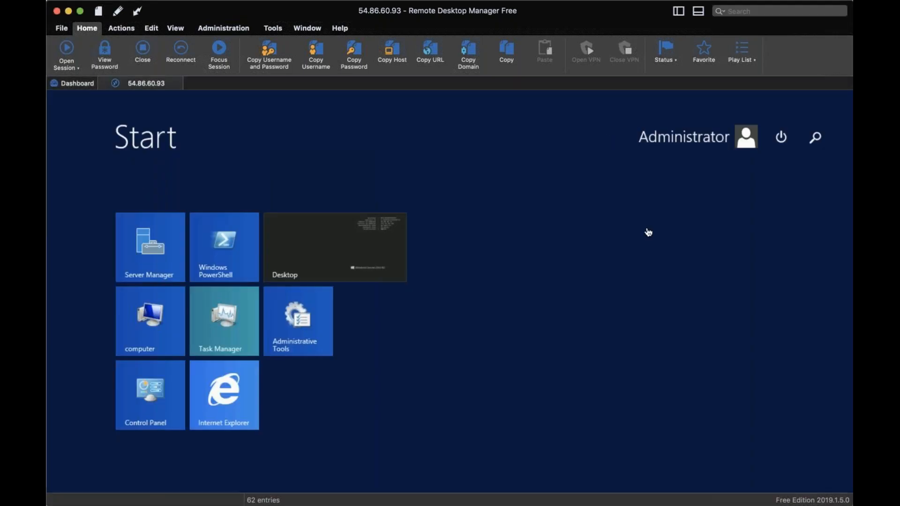
{"action": "key", "text": "super+Tab"}
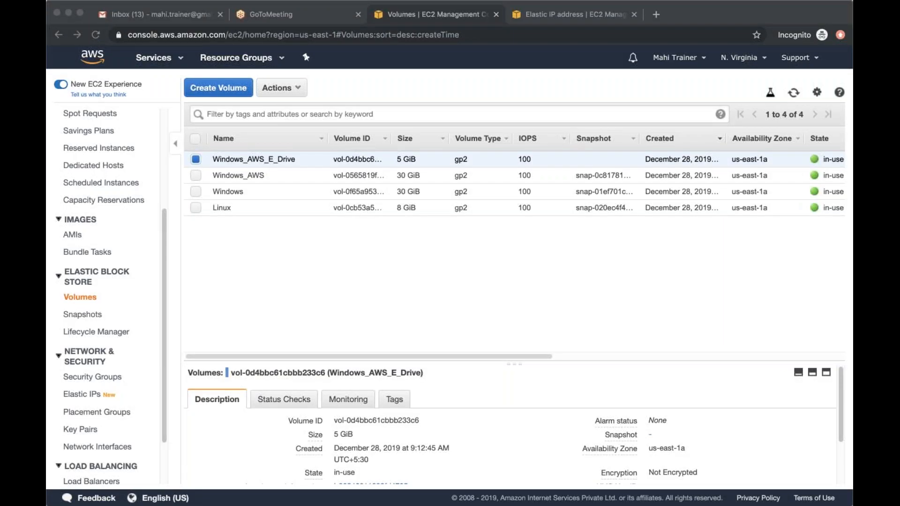
{"action": "left_click", "coordinate": [702, 11]}
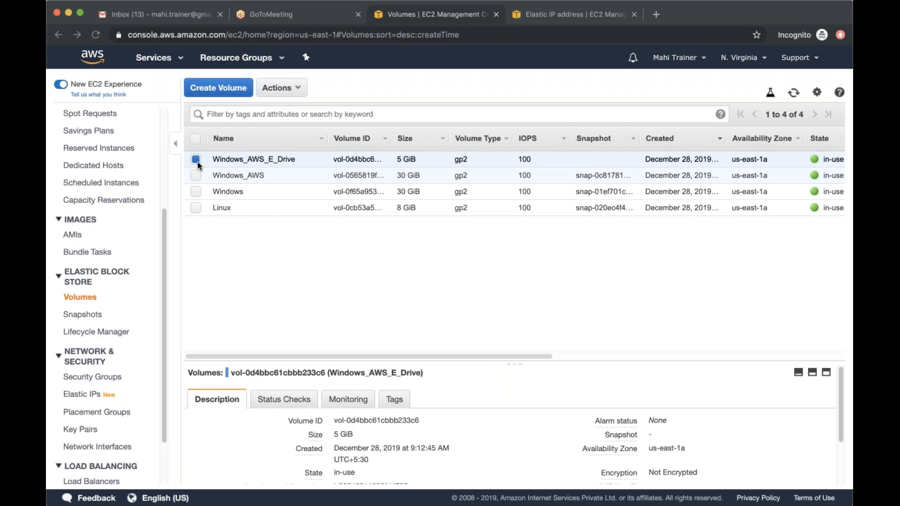
{"action": "left_click", "coordinate": [290, 92]}
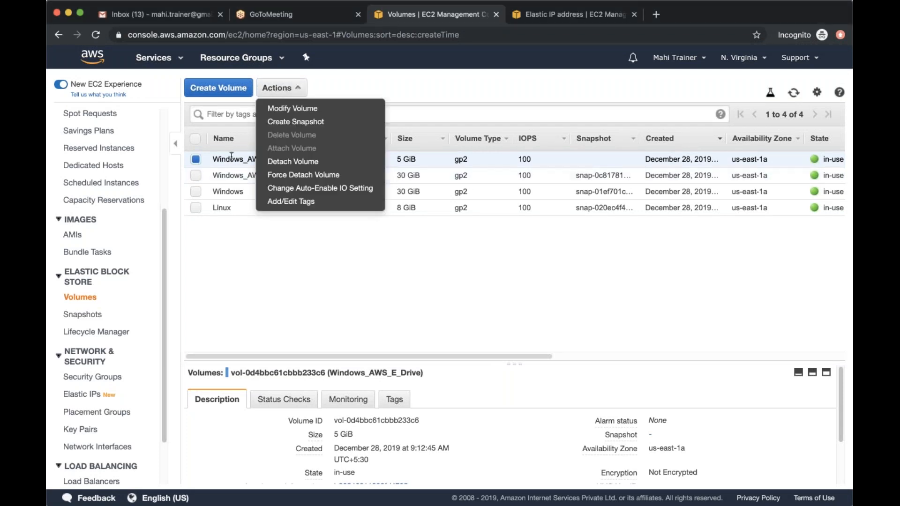
{"action": "left_click", "coordinate": [322, 115]}
{"action": "left_click", "coordinate": [436, 350]}
{"action": "key", "text": "BackSpace"}
{"action": "type", "text": "10"}
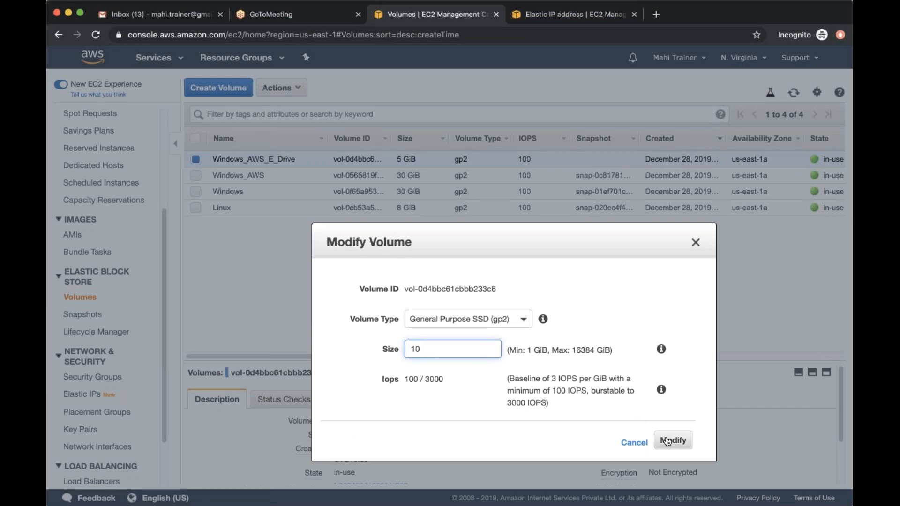
{"action": "left_click", "coordinate": [666, 440]}
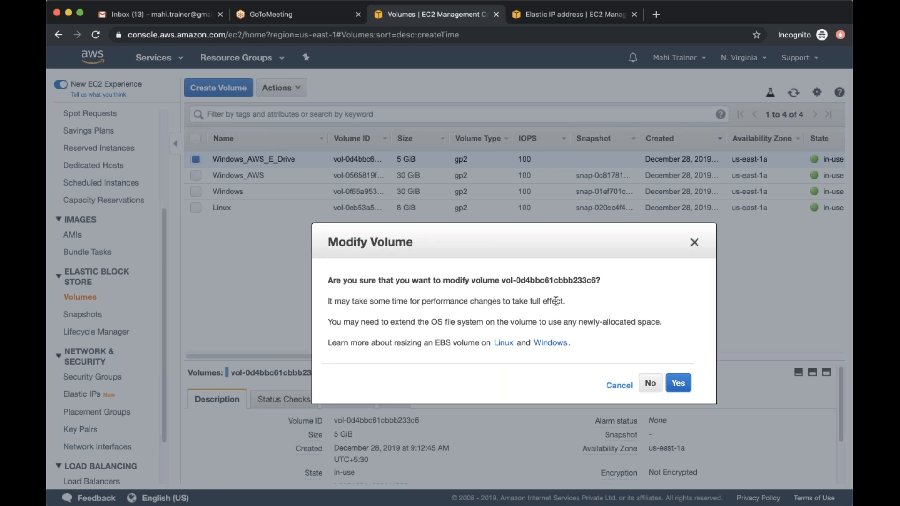
Review the note on extending the OS file system, confirm the volume modification, and refresh the volumes list
{"action": "left_click_drag", "start_coordinate": [361, 321], "coordinate": [658, 319]}
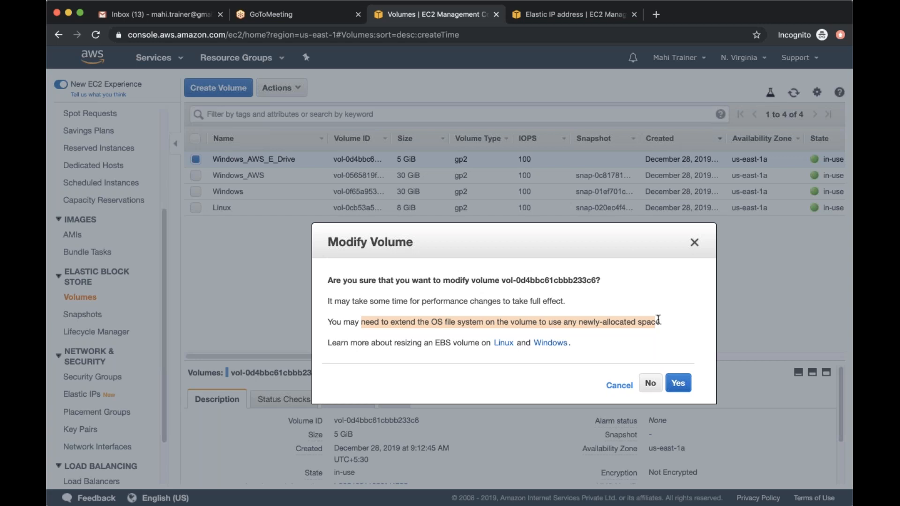
{"action": "left_click", "coordinate": [680, 330]}
{"action": "left_click", "coordinate": [678, 383]}
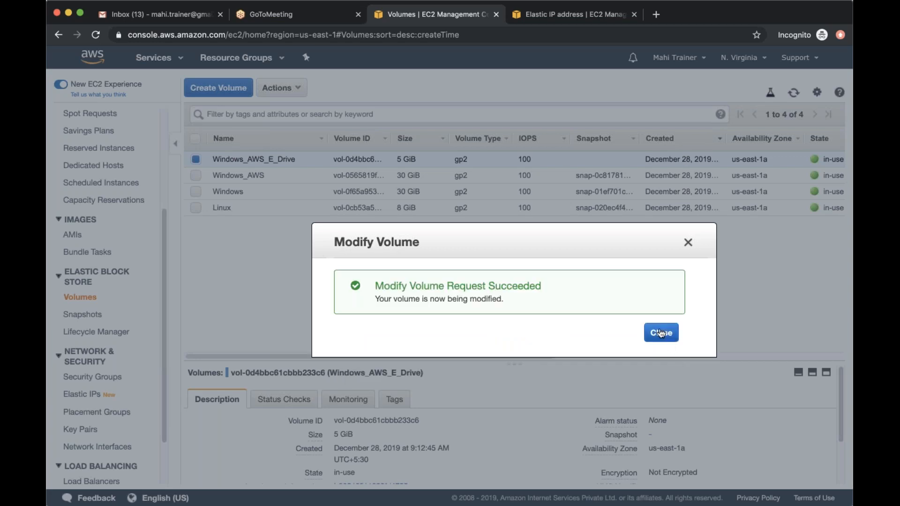
{"action": "left_click", "coordinate": [661, 333]}
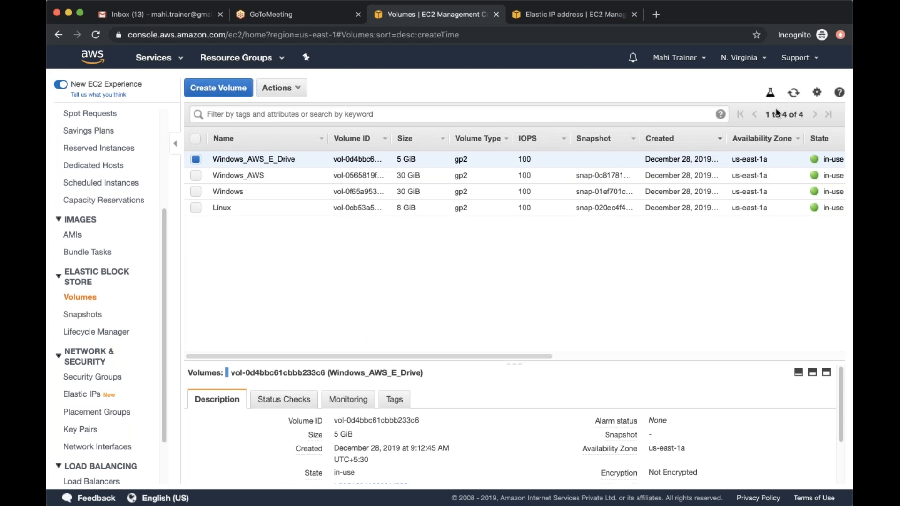
{"action": "left_click", "coordinate": [793, 93]}
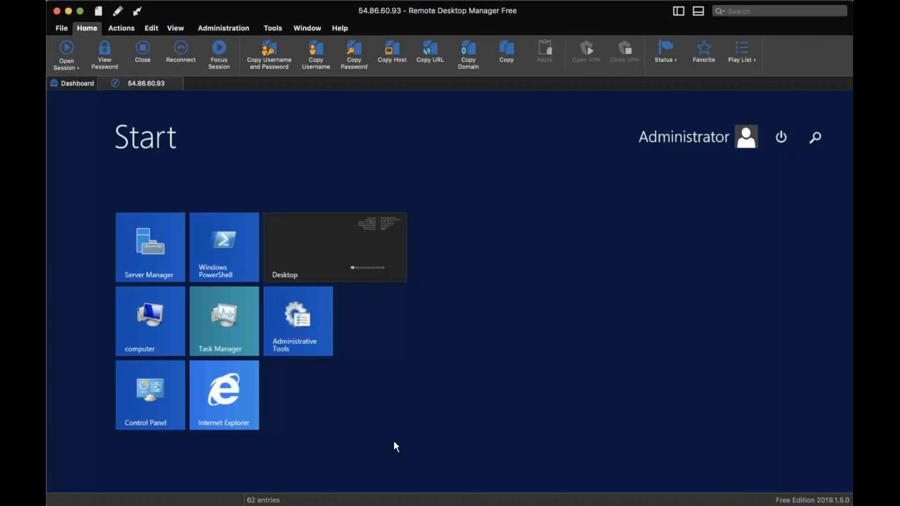
Return to Disk Management on the remote Windows server's desktop and rescan the disks
{"action": "left_click", "coordinate": [125, 468]}
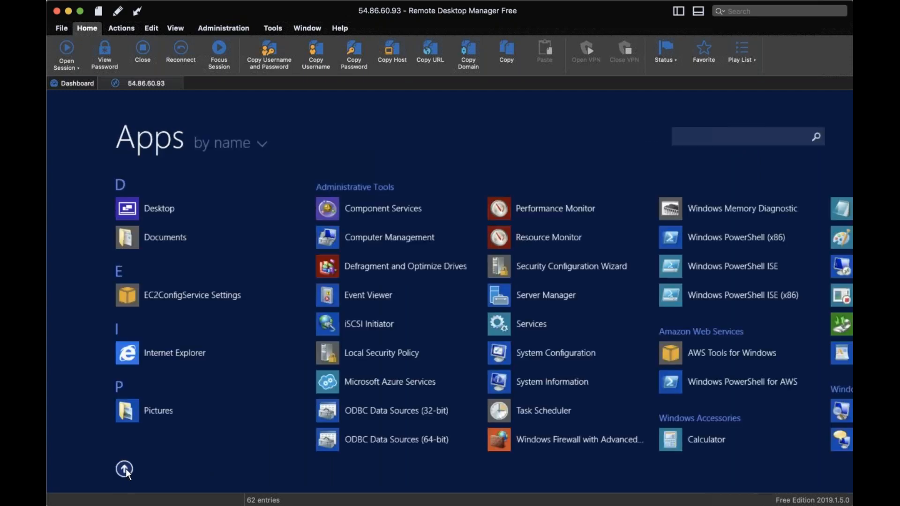
{"action": "left_click", "coordinate": [125, 469]}
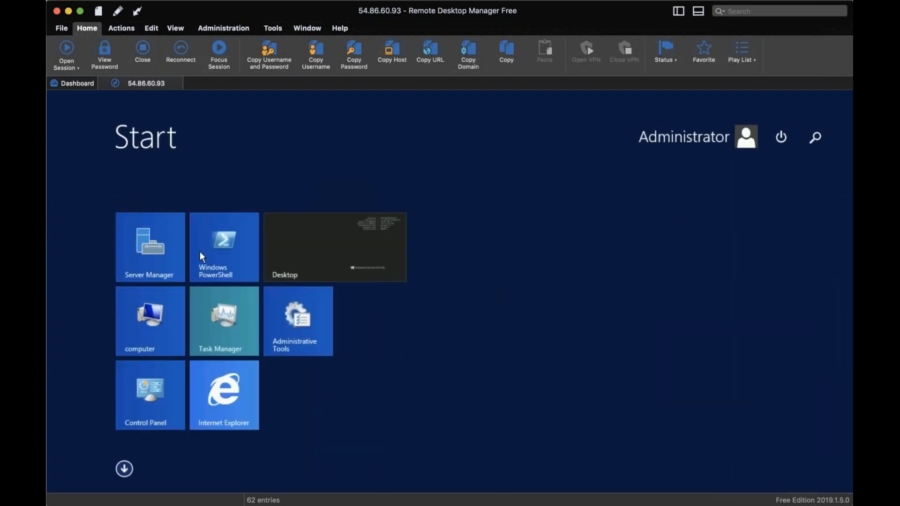
{"action": "left_click", "coordinate": [150, 322]}
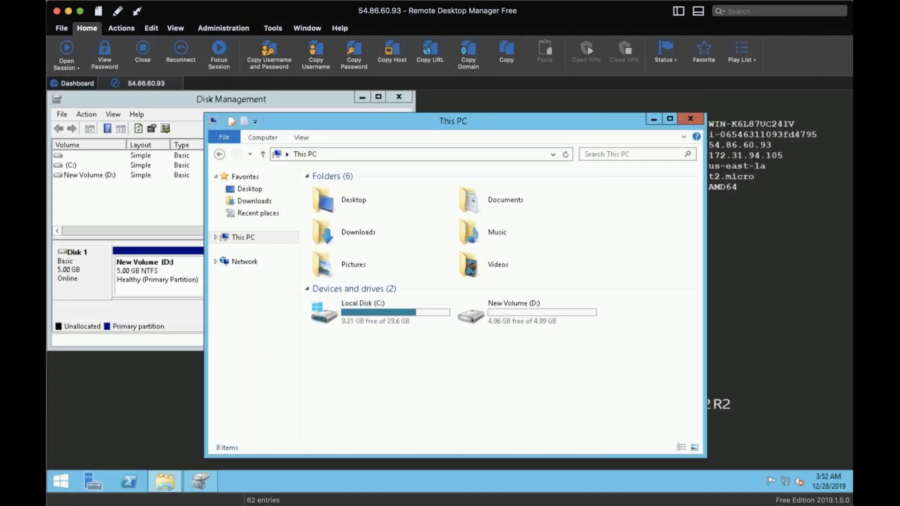
{"action": "left_click", "coordinate": [174, 311]}
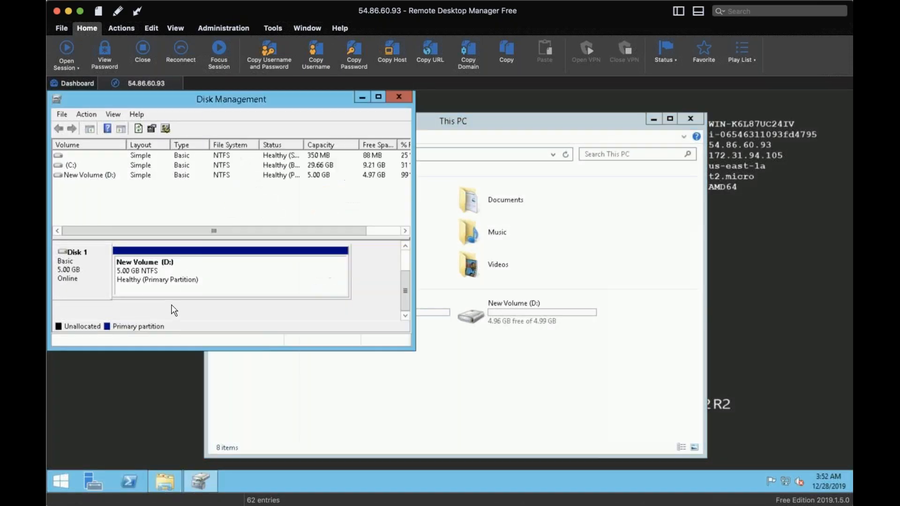
{"action": "left_click", "coordinate": [78, 112]}
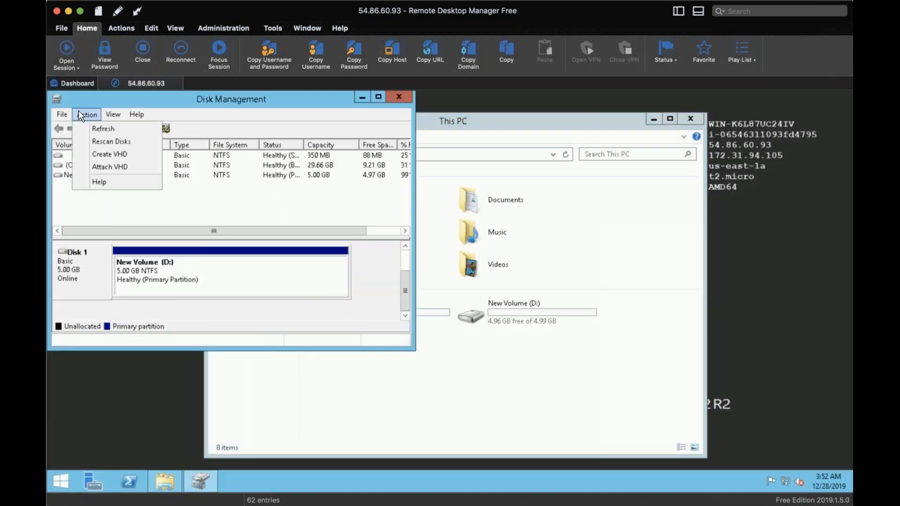
{"action": "left_click", "coordinate": [100, 143]}
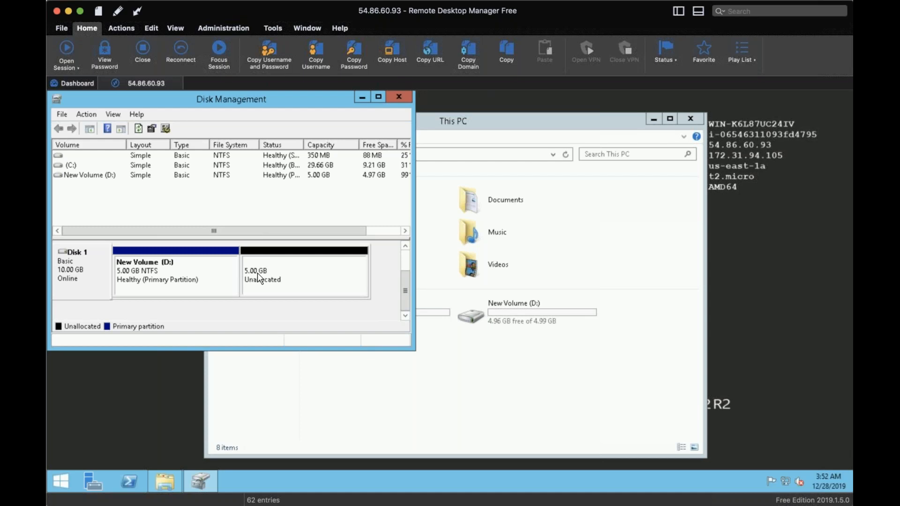
Extend New Volume (D:) on Disk 1 with the 5120 MB of unallocated space, using the Extend Volume Wizard
{"action": "right_click", "coordinate": [257, 277]}
{"action": "left_click", "coordinate": [218, 286]}
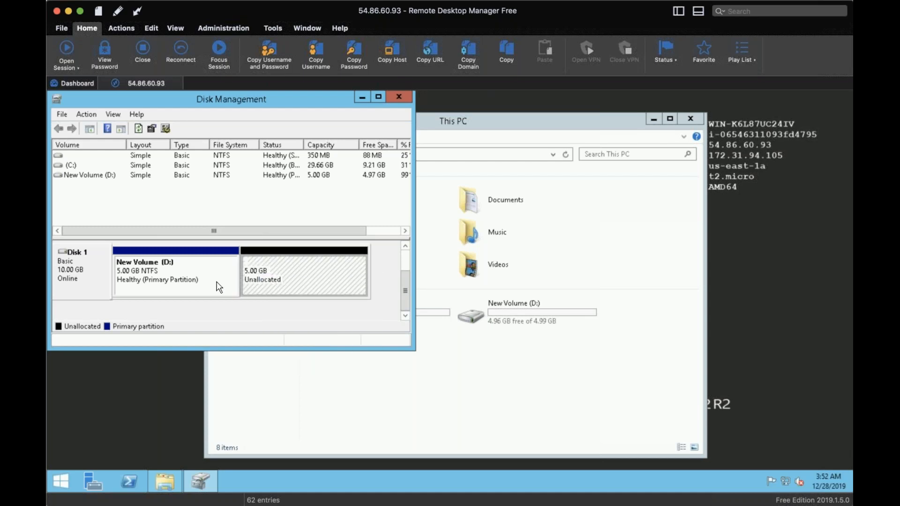
{"action": "right_click", "coordinate": [218, 286]}
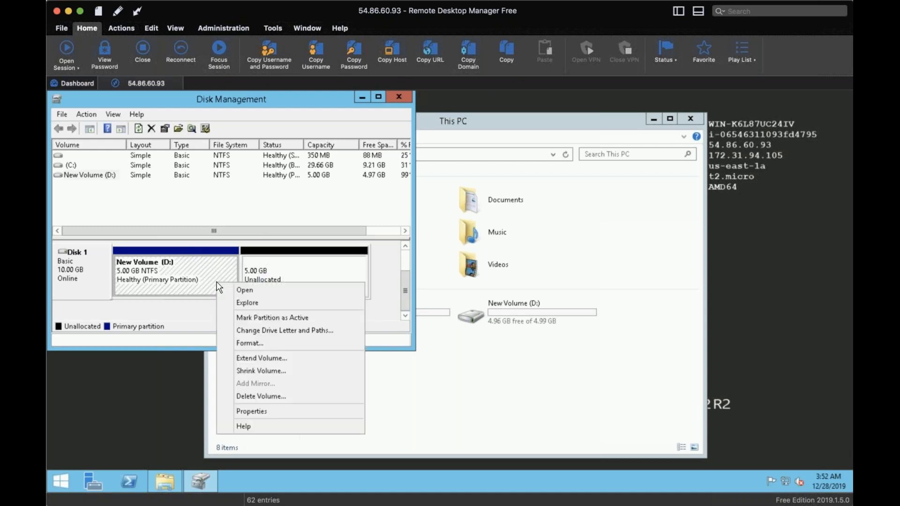
{"action": "left_click", "coordinate": [258, 357]}
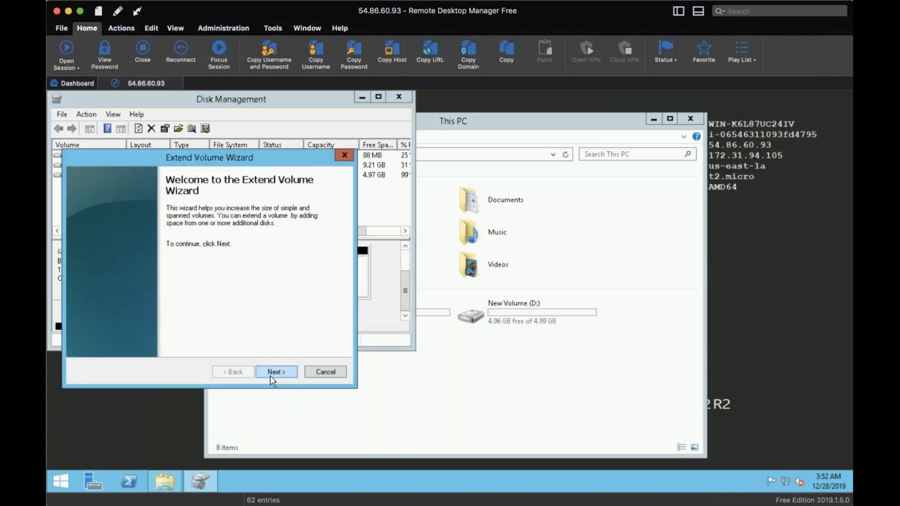
{"action": "left_click", "coordinate": [270, 374]}
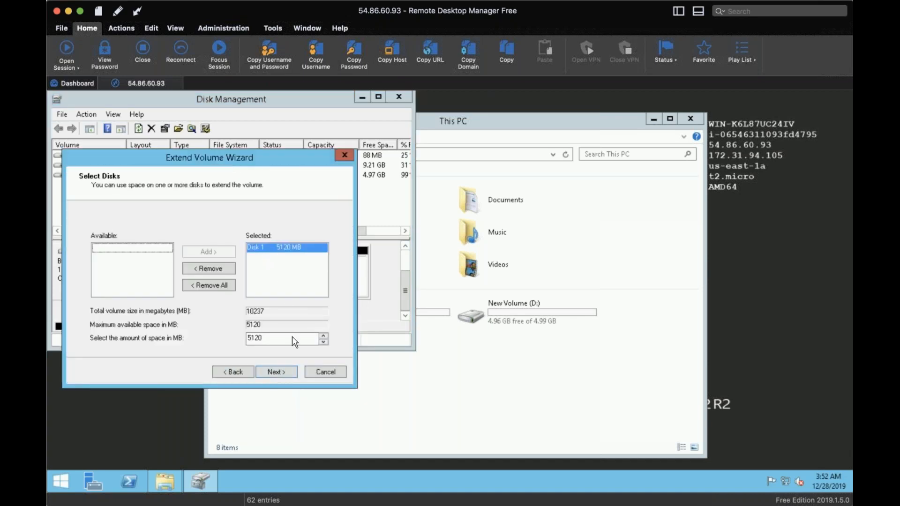
{"action": "left_click", "coordinate": [284, 371]}
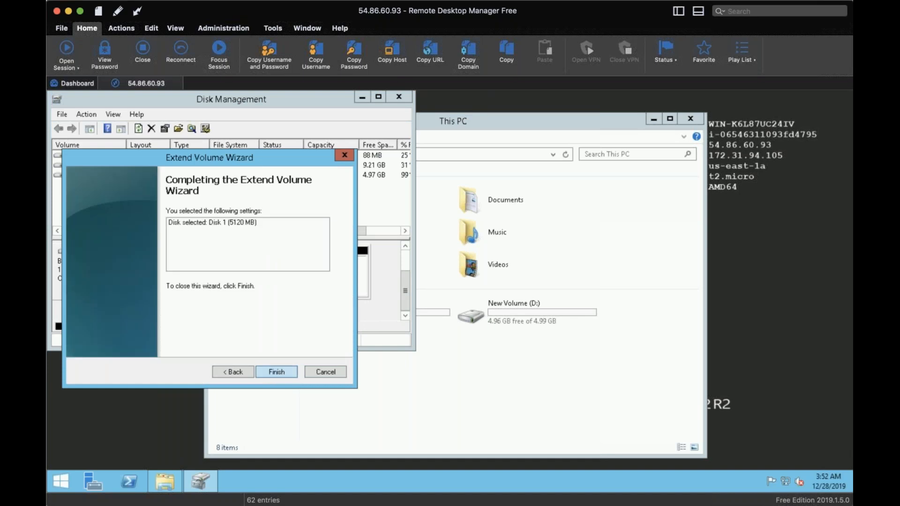
{"action": "left_click", "coordinate": [281, 370]}
Refresh This PC in File Explorer to check the capacity of New Volume (D:)
{"action": "left_click", "coordinate": [543, 389]}
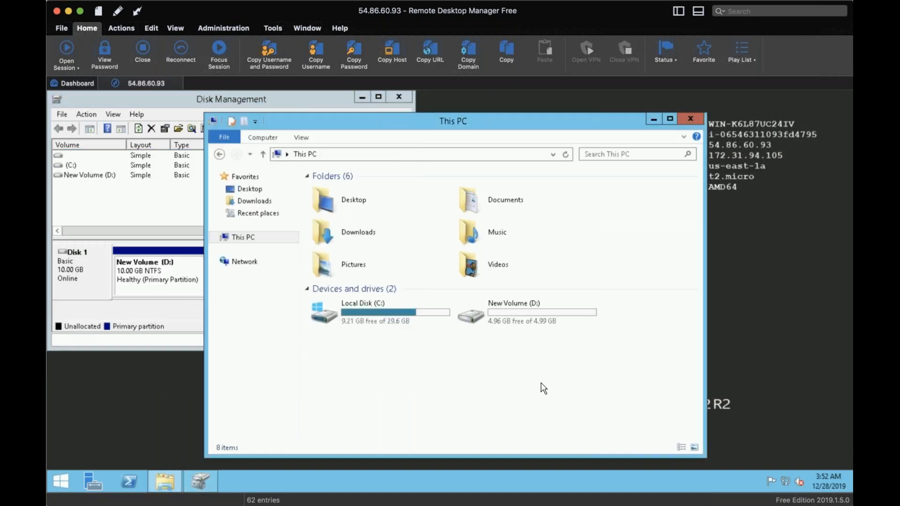
{"action": "right_click", "coordinate": [541, 360]}
{"action": "left_click", "coordinate": [573, 299]}
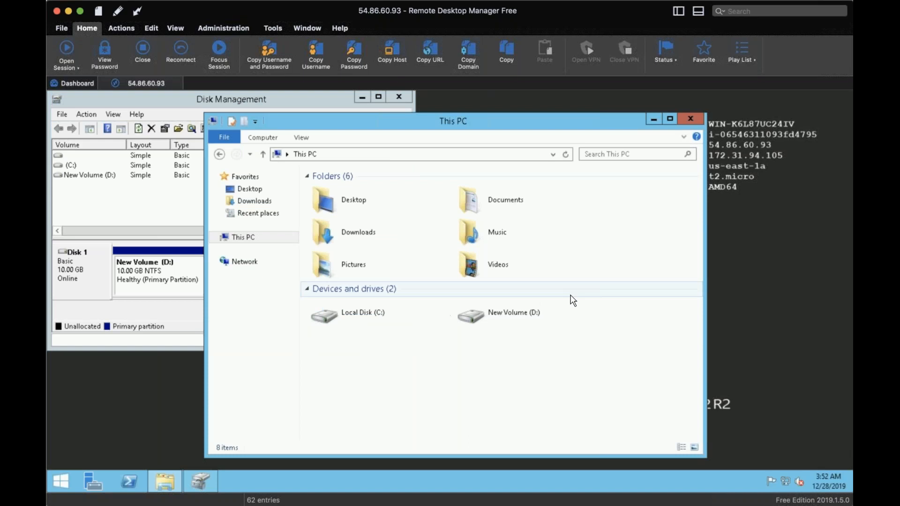
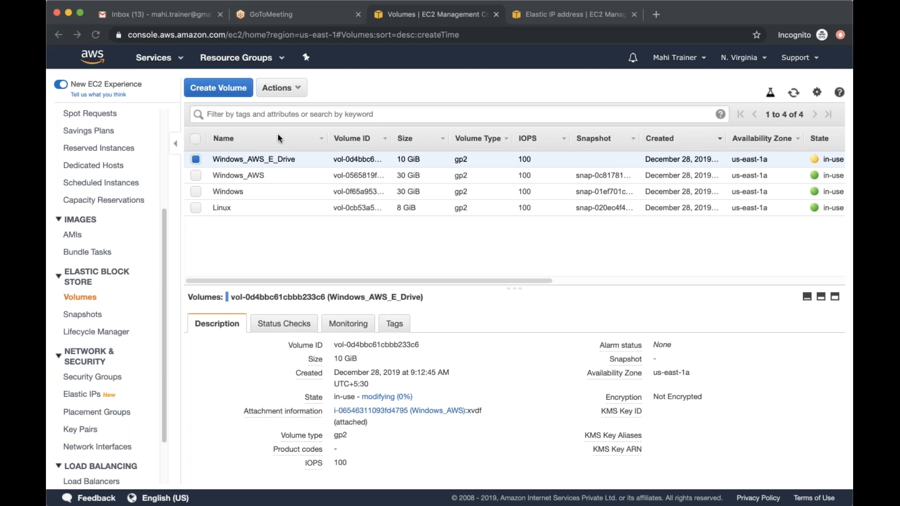
Start creating a new General Purpose SSD (gp2) volume, set its size to 150 GiB, and check the resulting IOPS
{"action": "left_click", "coordinate": [233, 92]}
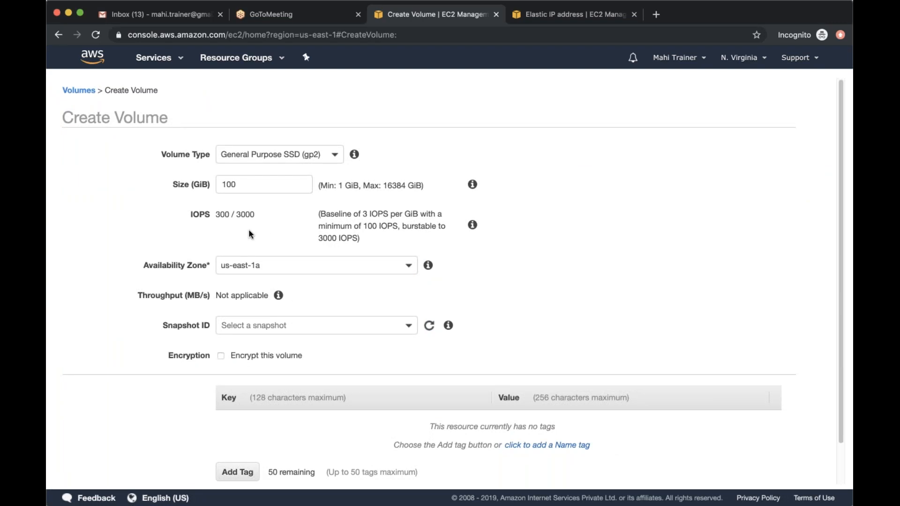
{"action": "double_click", "coordinate": [245, 184]}
{"action": "type", "text": "150"}
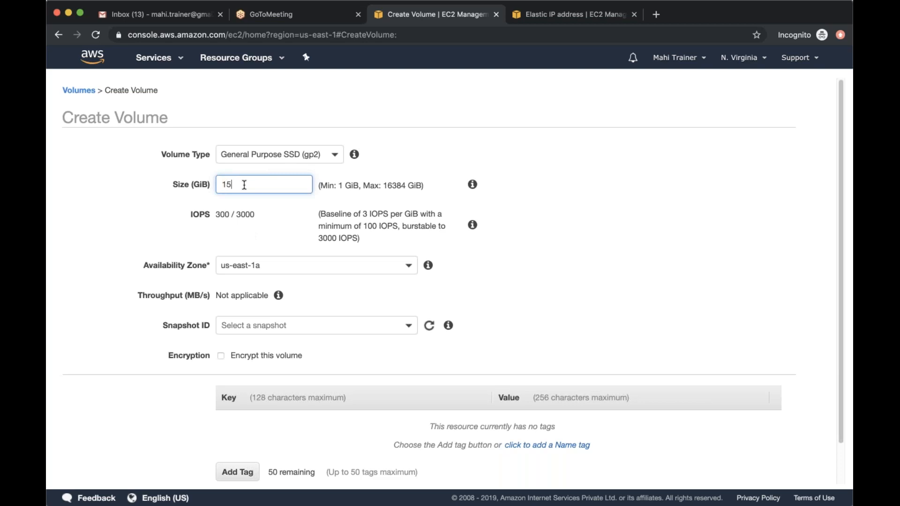
{"action": "left_click", "coordinate": [287, 234]}
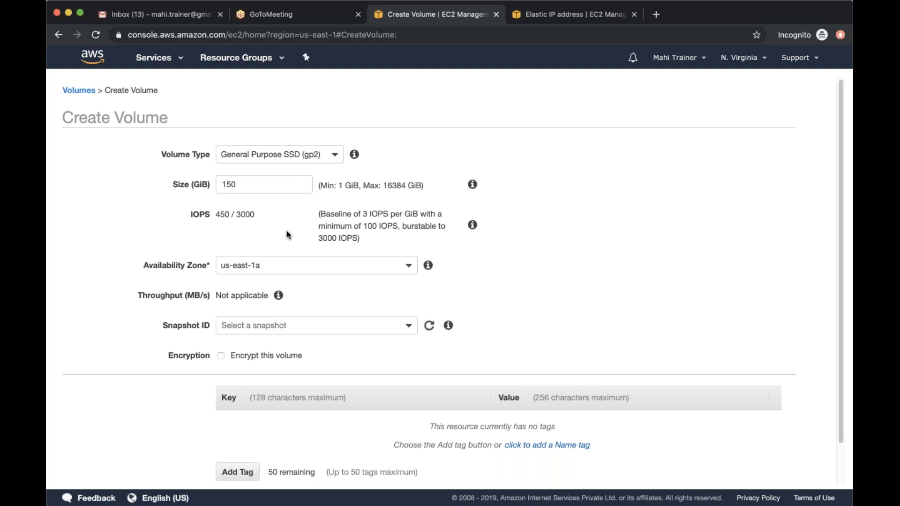
{"action": "double_click", "coordinate": [252, 215]}
Set the new gp2 volume's size to 1000 GiB and apply it to recalculate the baseline IOPS
{"action": "left_click", "coordinate": [225, 181]}
{"action": "double_click", "coordinate": [219, 184]}
{"action": "type", "text": "1000"}
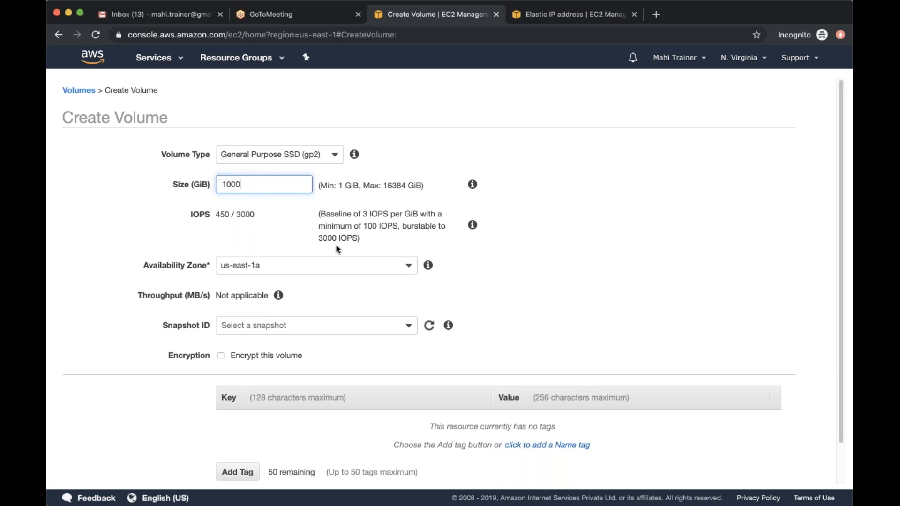
{"action": "left_click", "coordinate": [417, 224]}
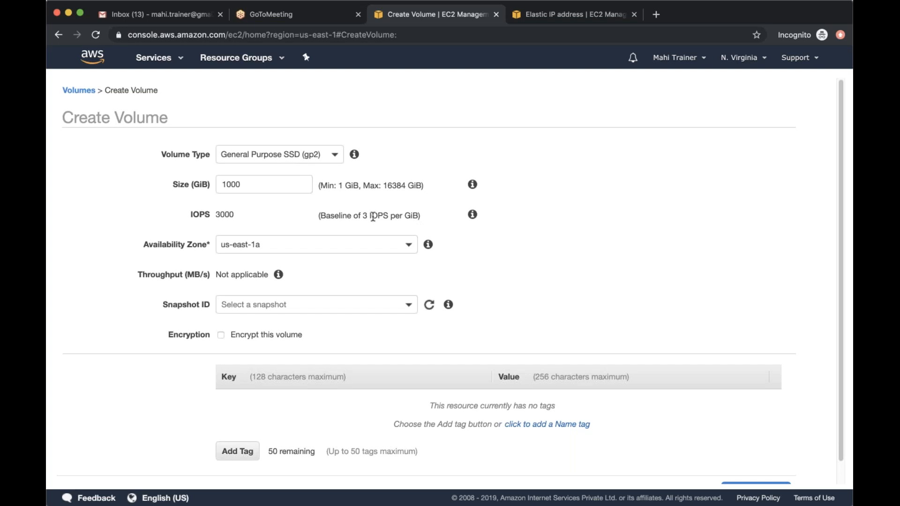
Raise the new gp2 volume's size to 10000 GiB and check the IOPS for that size
{"action": "double_click", "coordinate": [262, 181]}
{"action": "left_click", "coordinate": [262, 181]}
{"action": "type", "text": "0"}
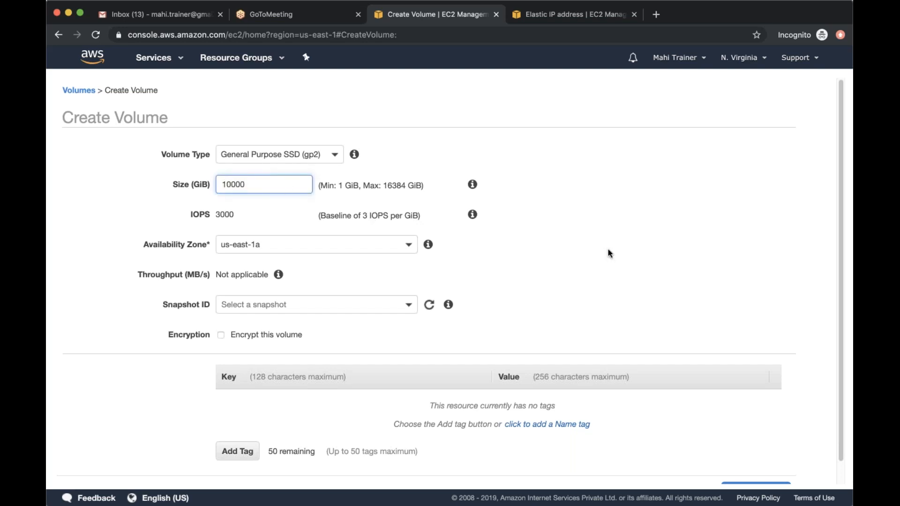
{"action": "left_click", "coordinate": [439, 328]}
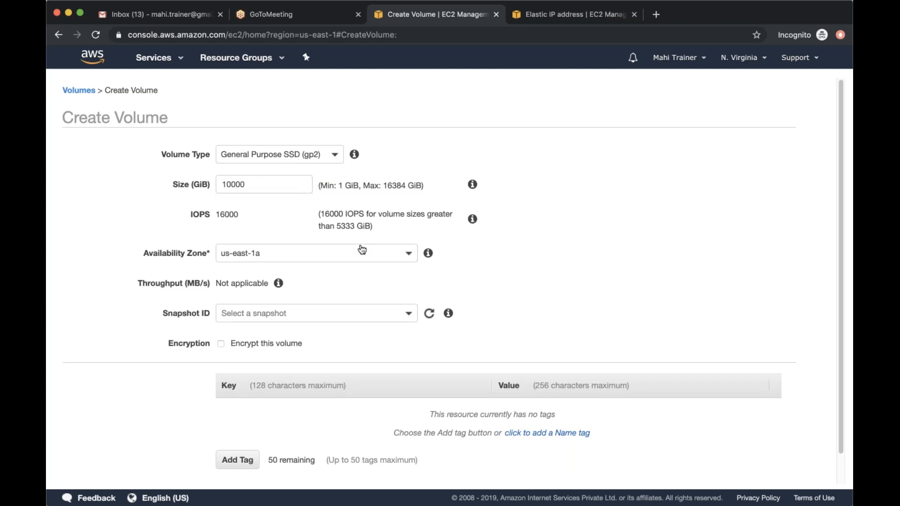
{"action": "double_click", "coordinate": [273, 187]}
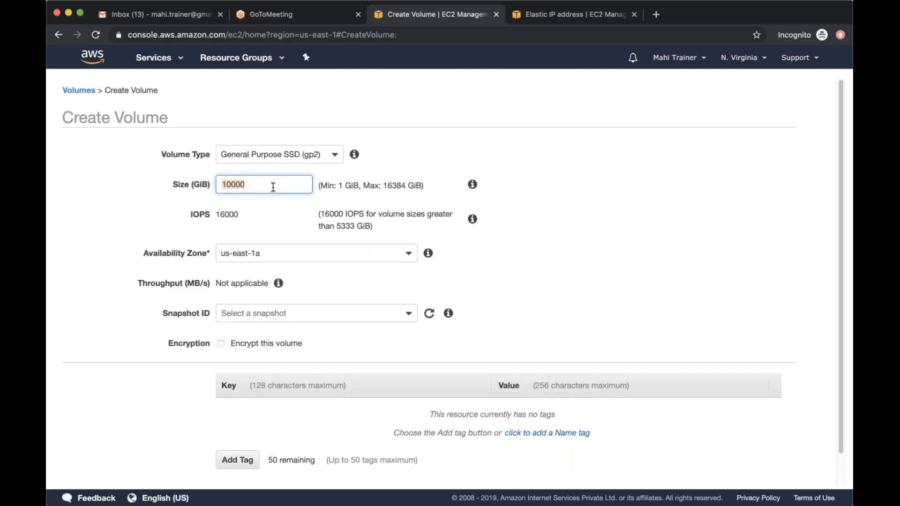
Change the volume type to Provisioned IOPS SSD (io1) and inspect its size and IOPS settings
{"action": "left_click", "coordinate": [319, 158]}
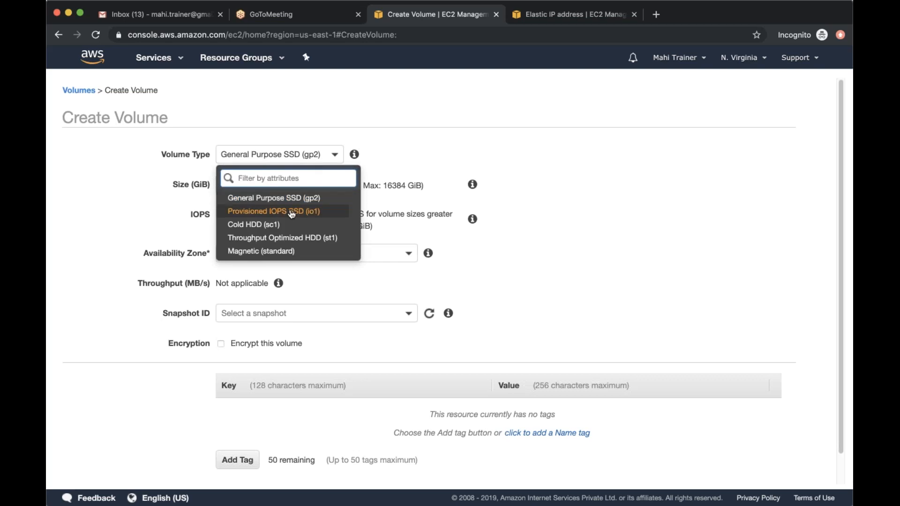
{"action": "left_click", "coordinate": [291, 212]}
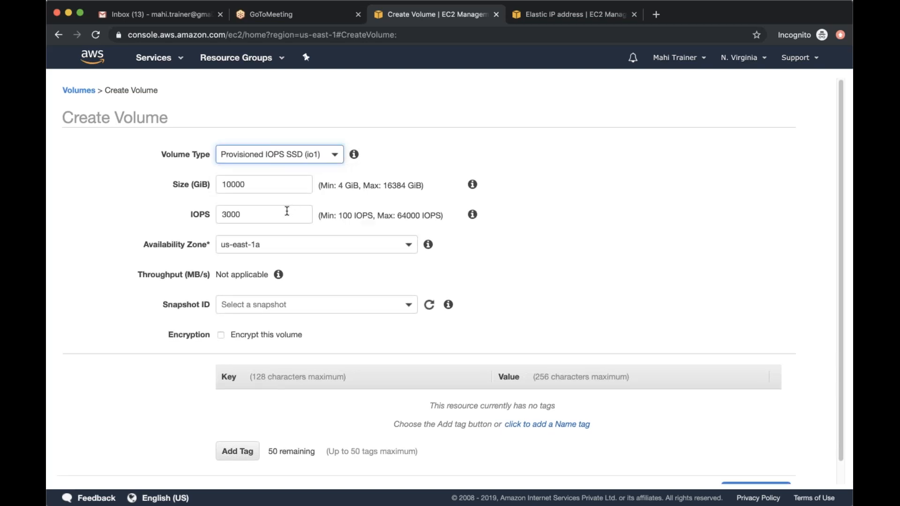
{"action": "double_click", "coordinate": [272, 189]}
{"action": "left_click", "coordinate": [247, 184]}
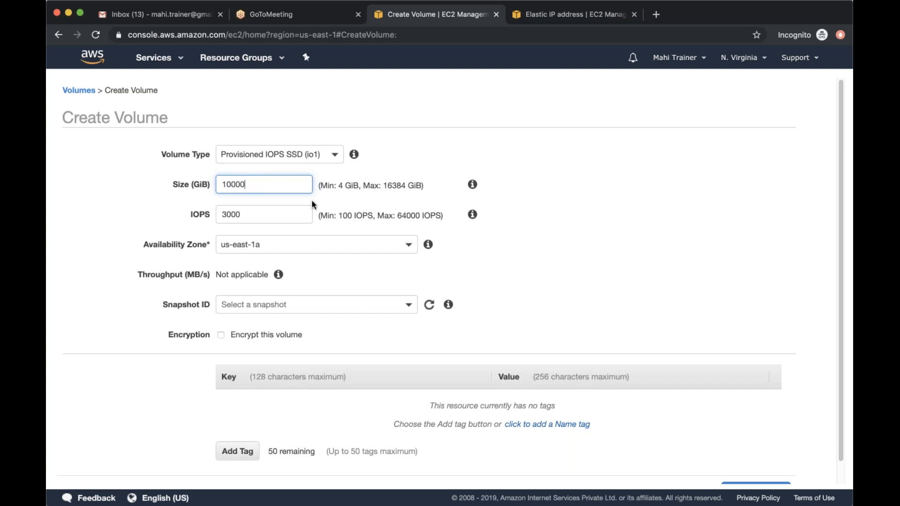
{"action": "double_click", "coordinate": [273, 218]}
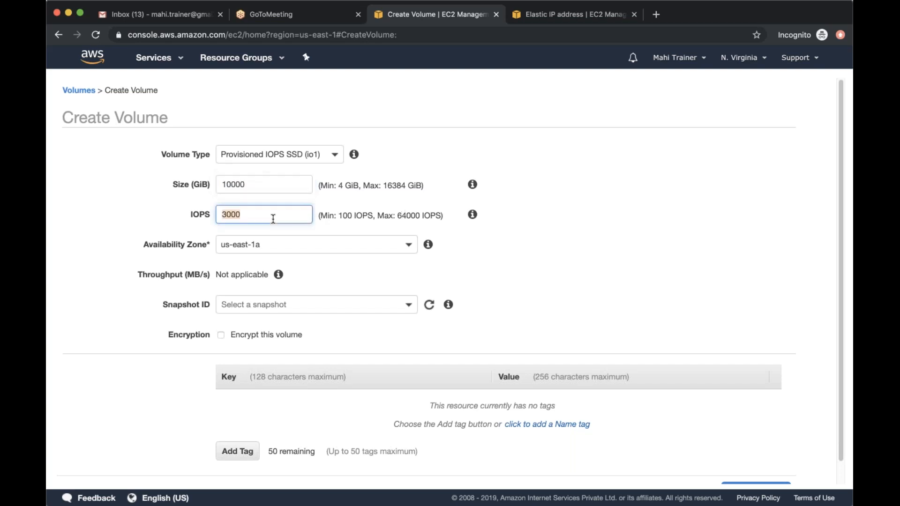
{"action": "left_click", "coordinate": [273, 218]}
Set the io1 volume's size to 1000 GiB and its IOPS to 30000, and compare the two values
{"action": "double_click", "coordinate": [253, 190]}
{"action": "key", "text": "BackSpace"}
{"action": "type", "text": "1000"}
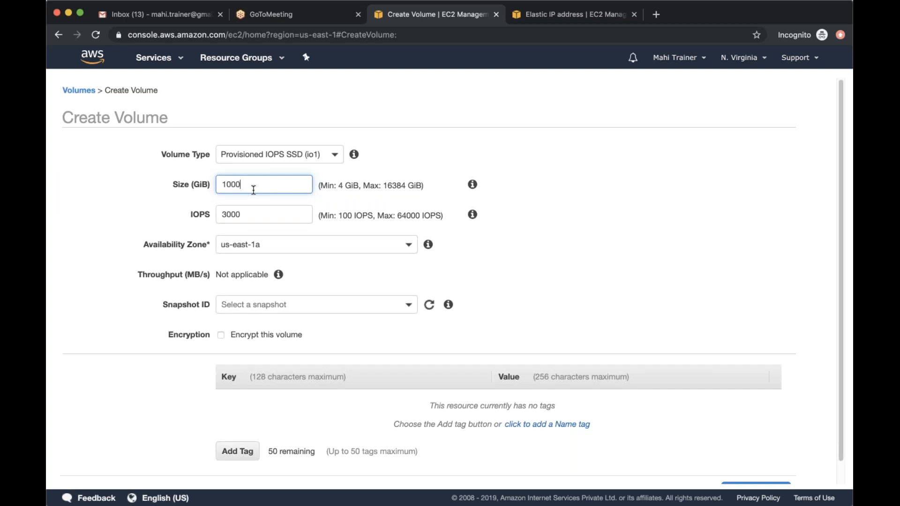
{"action": "double_click", "coordinate": [274, 206]}
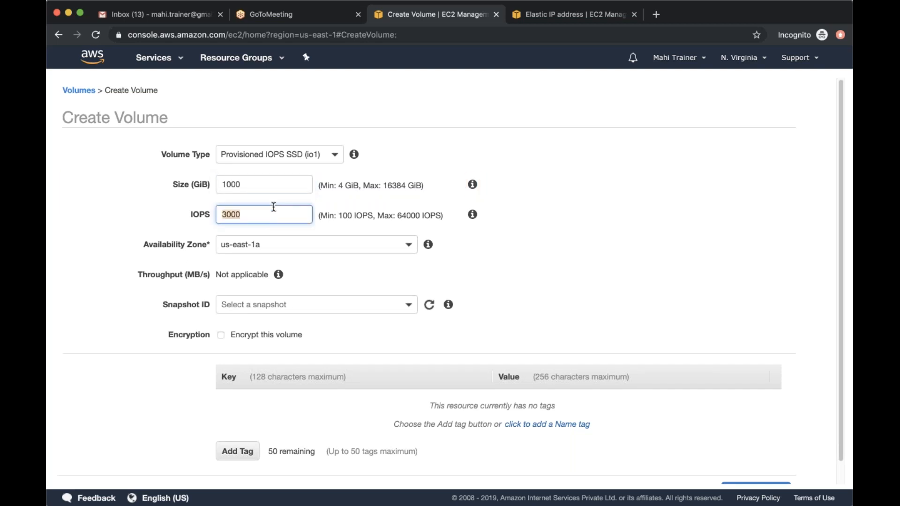
{"action": "type", "text": "30000"}
{"action": "left_click", "coordinate": [655, 289]}
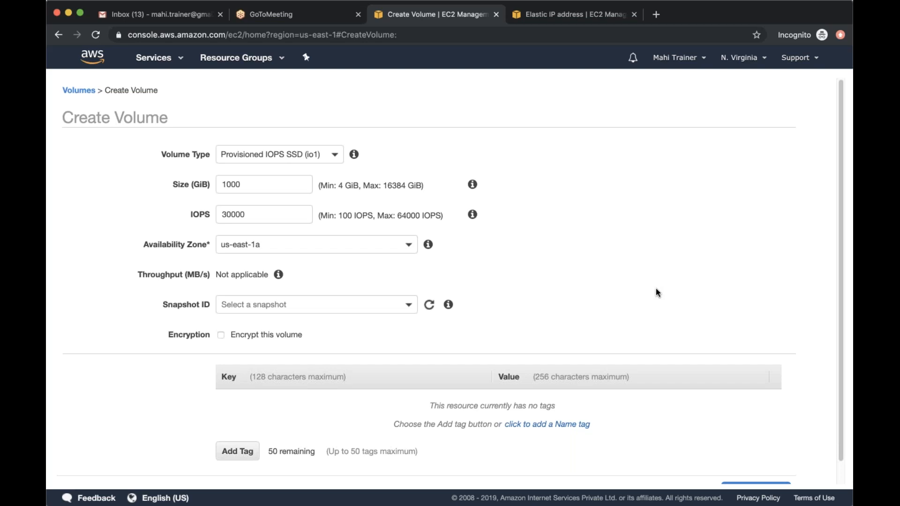
{"action": "double_click", "coordinate": [270, 216]}
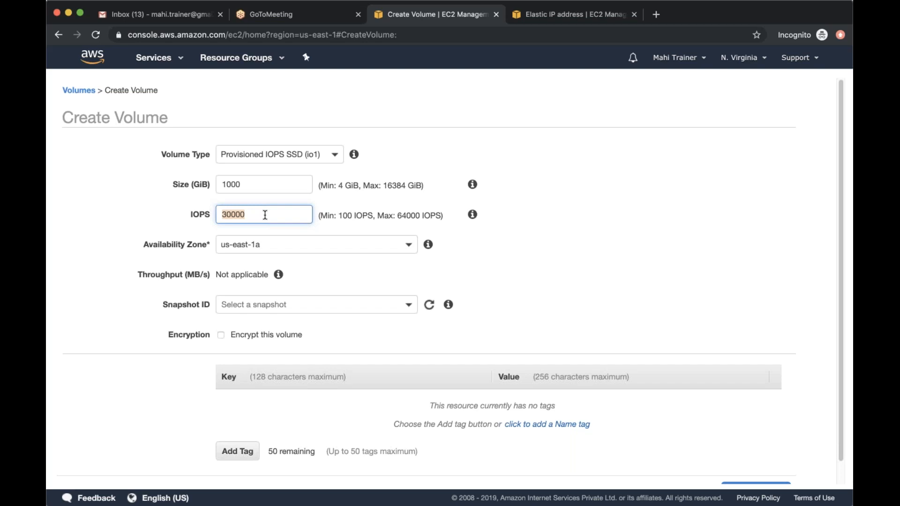
{"action": "key", "text": "shift+Tab"}
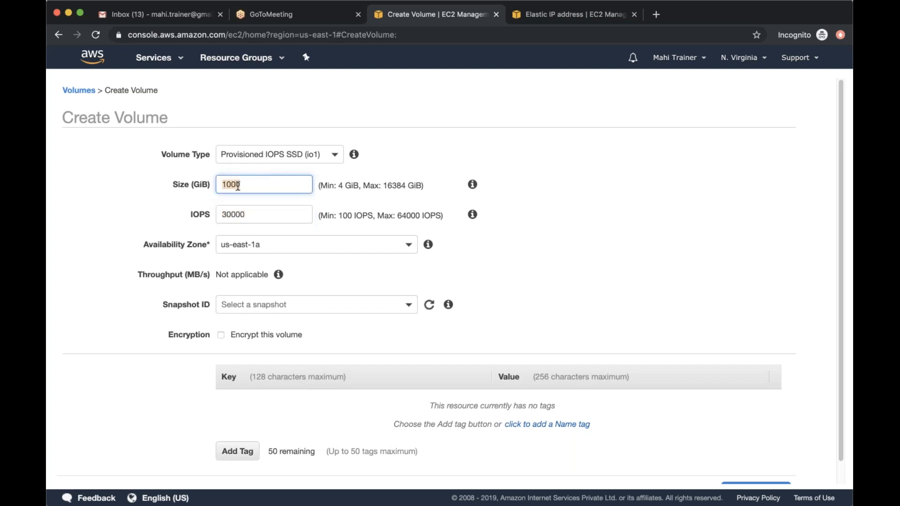
{"action": "key", "text": "Tab"}
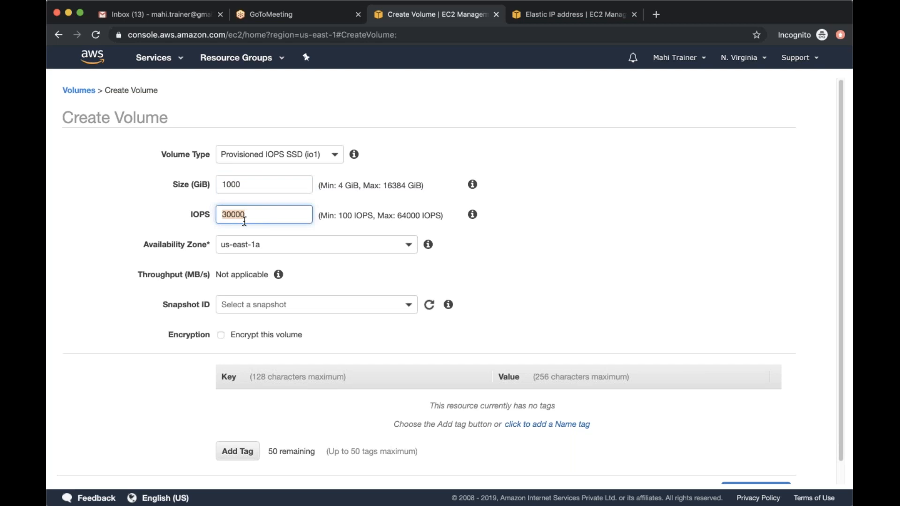
{"action": "left_click", "coordinate": [566, 298]}
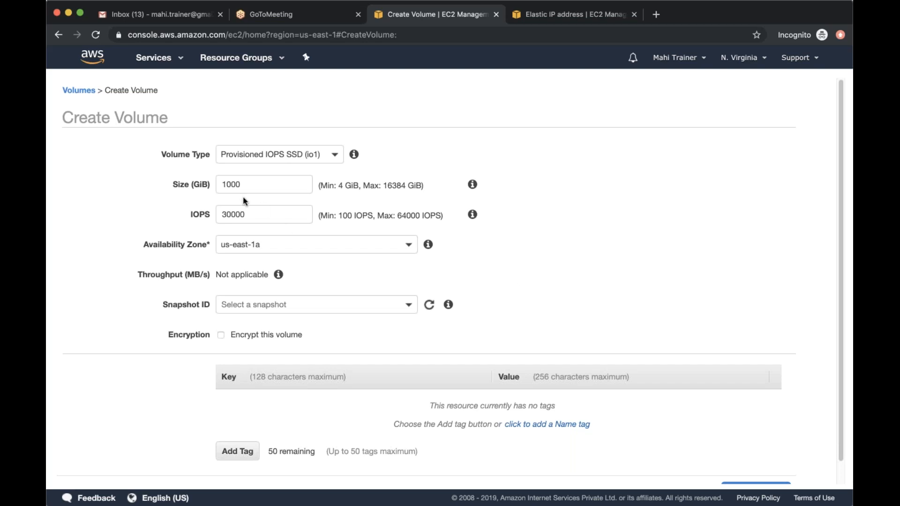
Switch the volume type back to General Purpose SSD (gp2), and cancel creating the volume
{"action": "left_click", "coordinate": [299, 156]}
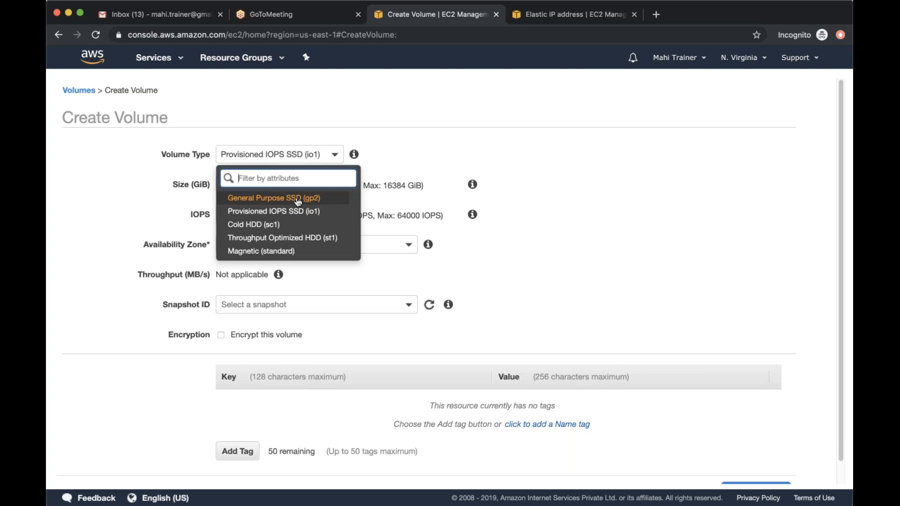
{"action": "left_click", "coordinate": [298, 199]}
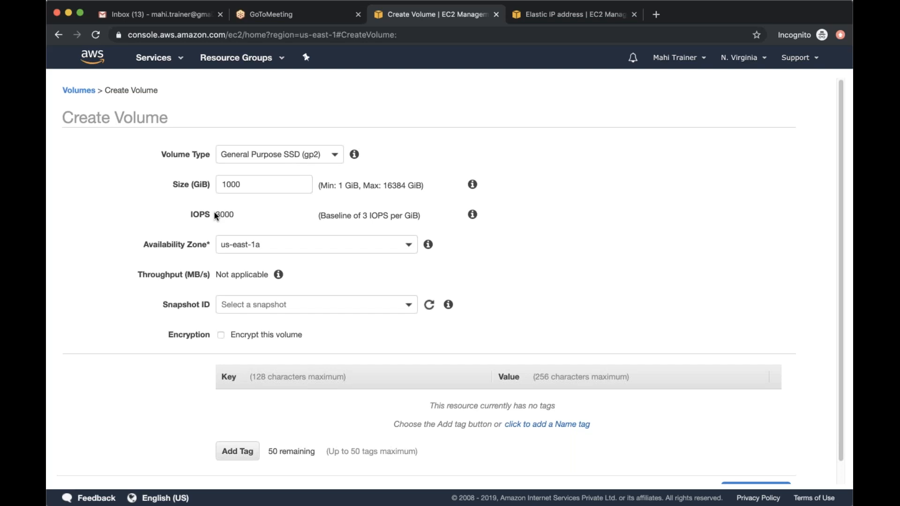
{"action": "scroll", "coordinate": [214, 214], "scroll_direction": "down", "scroll_amount": 1}
{"action": "left_click", "coordinate": [698, 469]}
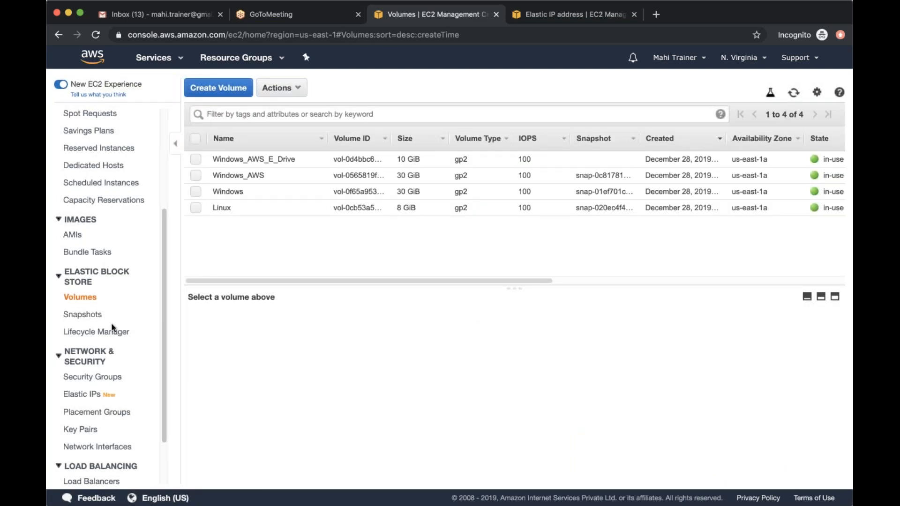
Look through the EC2 navigation sections, from Instances and Elastic Block Store to Network & Security, Load Balancing and Auto Scaling
{"action": "scroll", "coordinate": [112, 327], "scroll_direction": "down", "scroll_amount": 4}
{"action": "scroll", "coordinate": [112, 327], "scroll_direction": "up", "scroll_amount": 9}
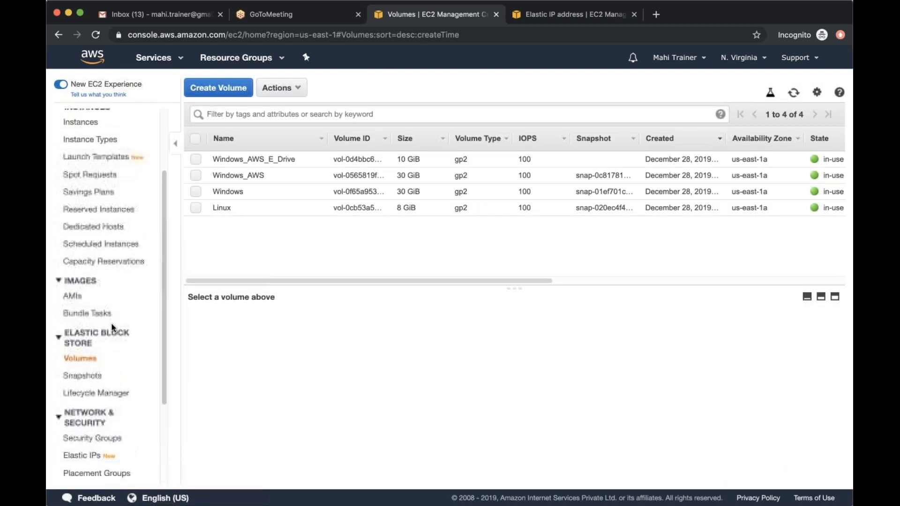
{"action": "scroll", "coordinate": [111, 328], "scroll_direction": "down", "scroll_amount": 1}
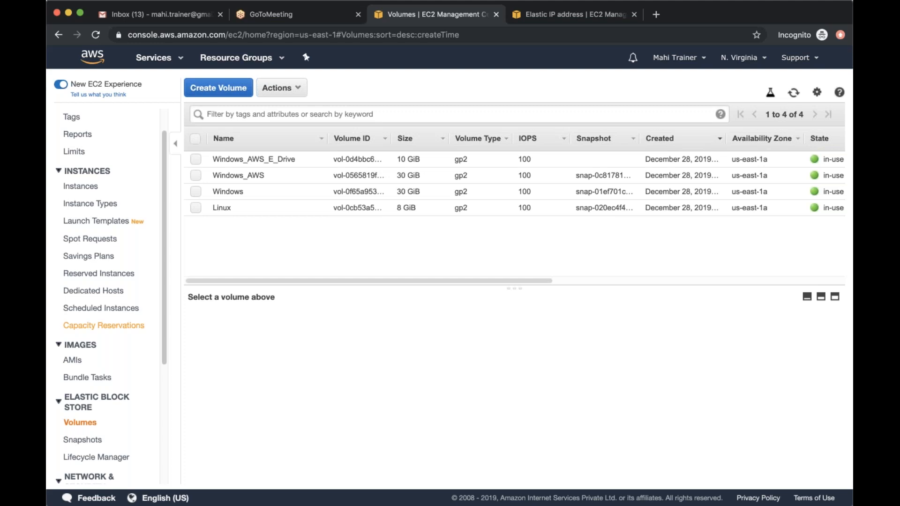
{"action": "scroll", "coordinate": [91, 363], "scroll_direction": "down", "scroll_amount": 3}
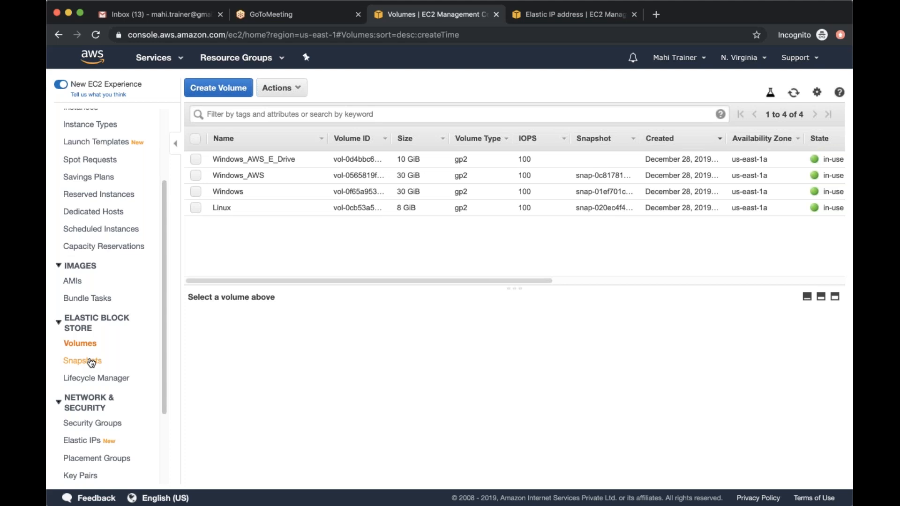
{"action": "scroll", "coordinate": [92, 362], "scroll_direction": "down", "scroll_amount": 5}
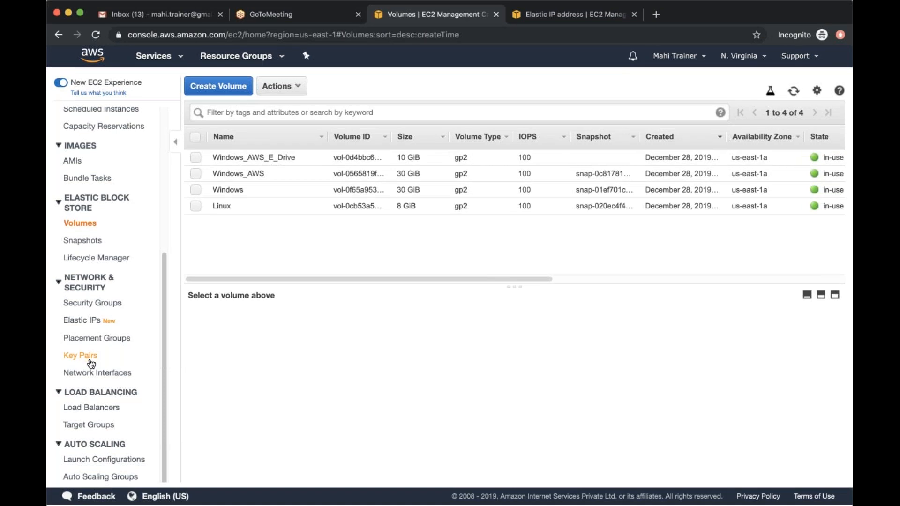
{"action": "scroll", "coordinate": [99, 452], "scroll_direction": "up", "scroll_amount": 2}
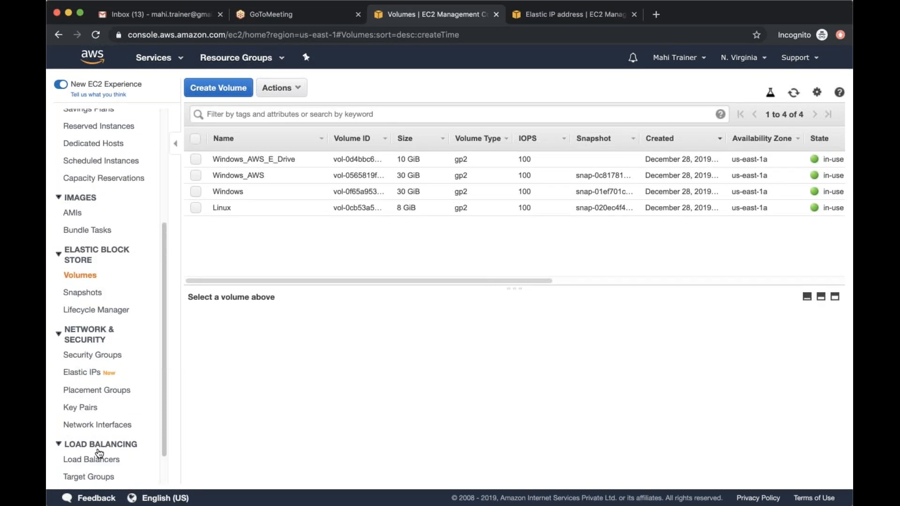
{"action": "scroll", "coordinate": [99, 452], "scroll_direction": "up", "scroll_amount": 7}
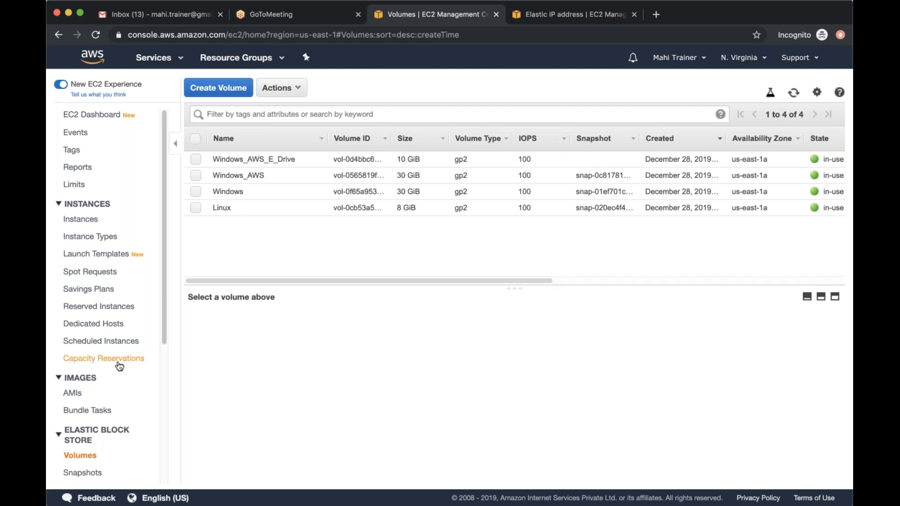
{"action": "scroll", "coordinate": [120, 366], "scroll_direction": "down", "scroll_amount": 5}
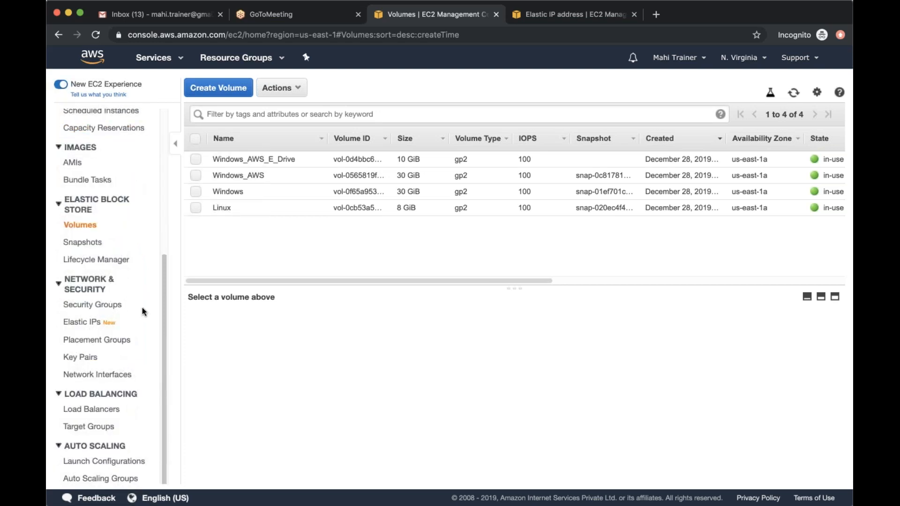